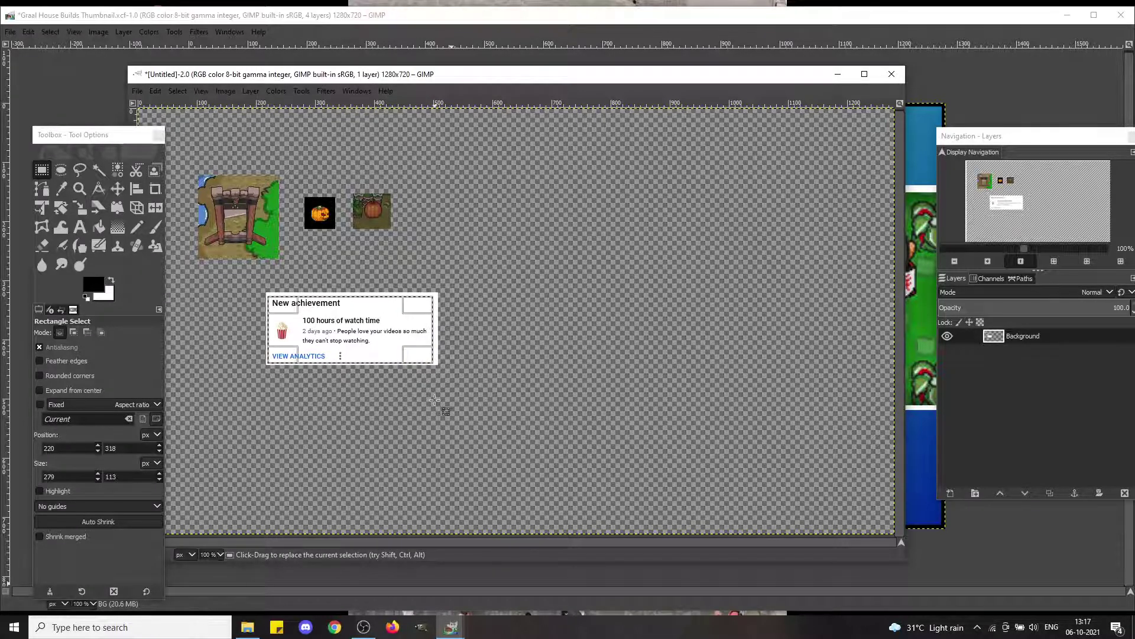
Step: Select a rectangle of about 378 × 208 px around the "New achievement" card, delete its contents and clear the selection
left_click(435, 400)
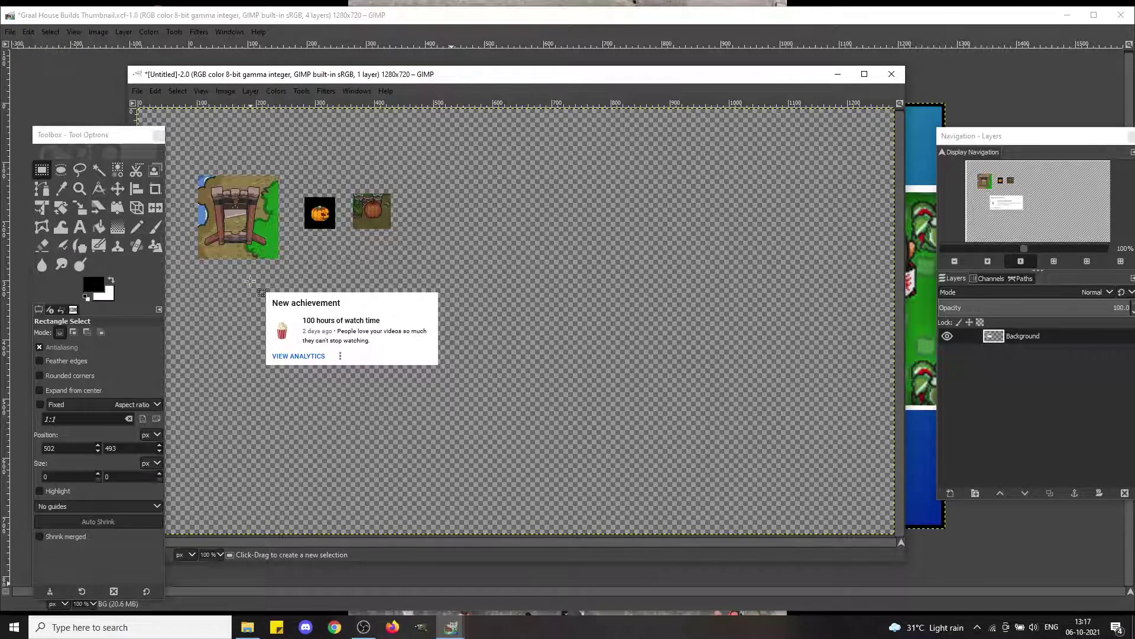
left_click_drag(251, 281, 456, 391)
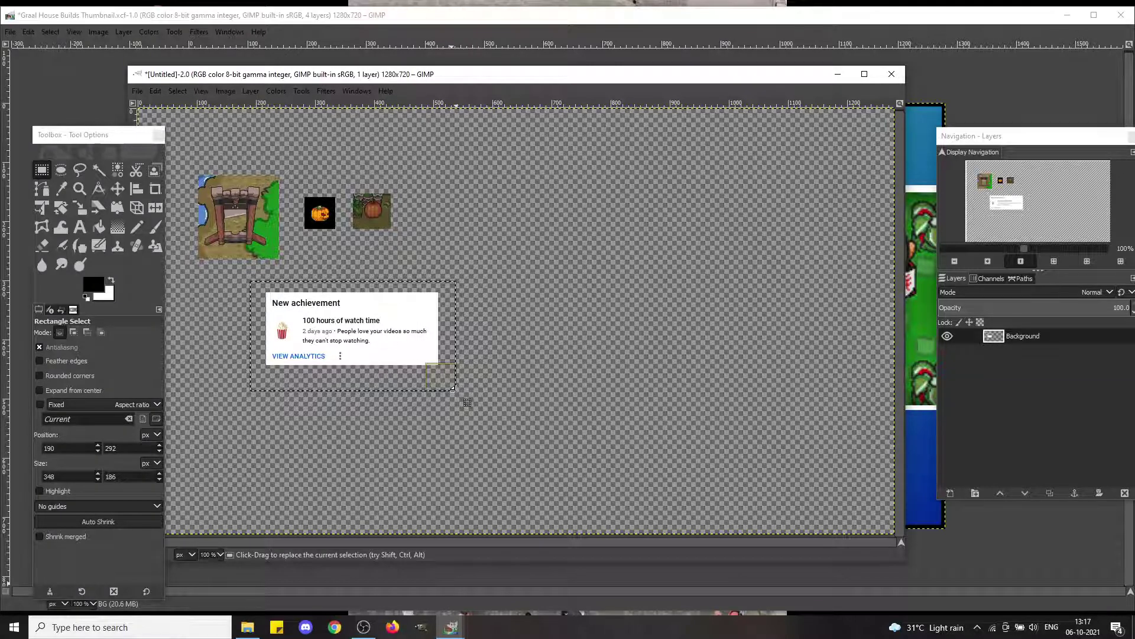
left_click(388, 418)
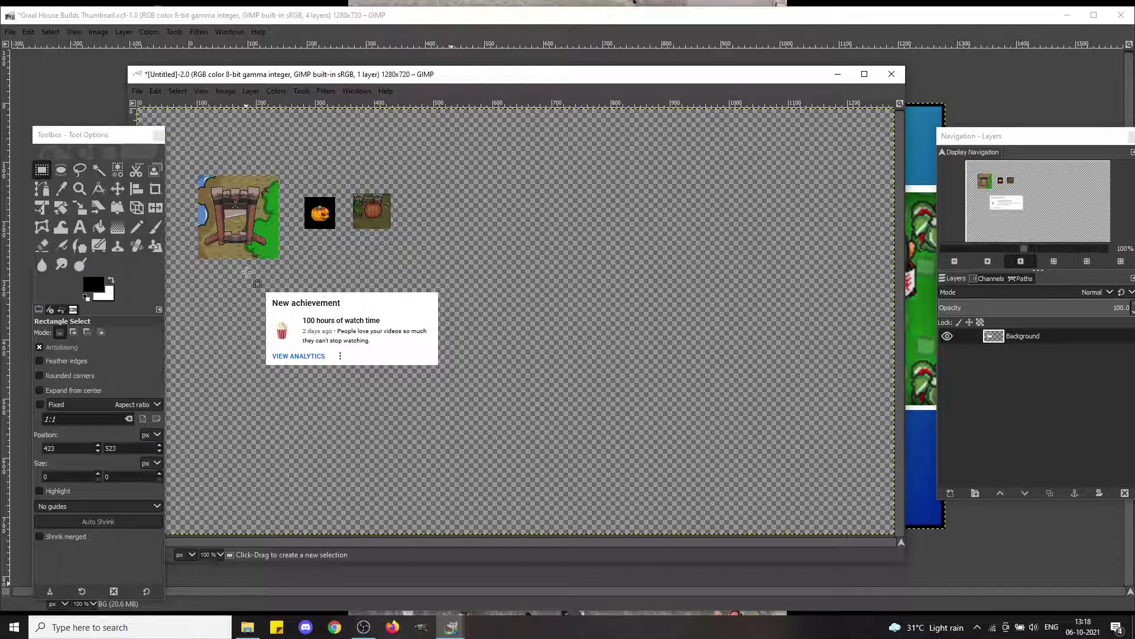
left_click_drag(247, 272, 470, 395)
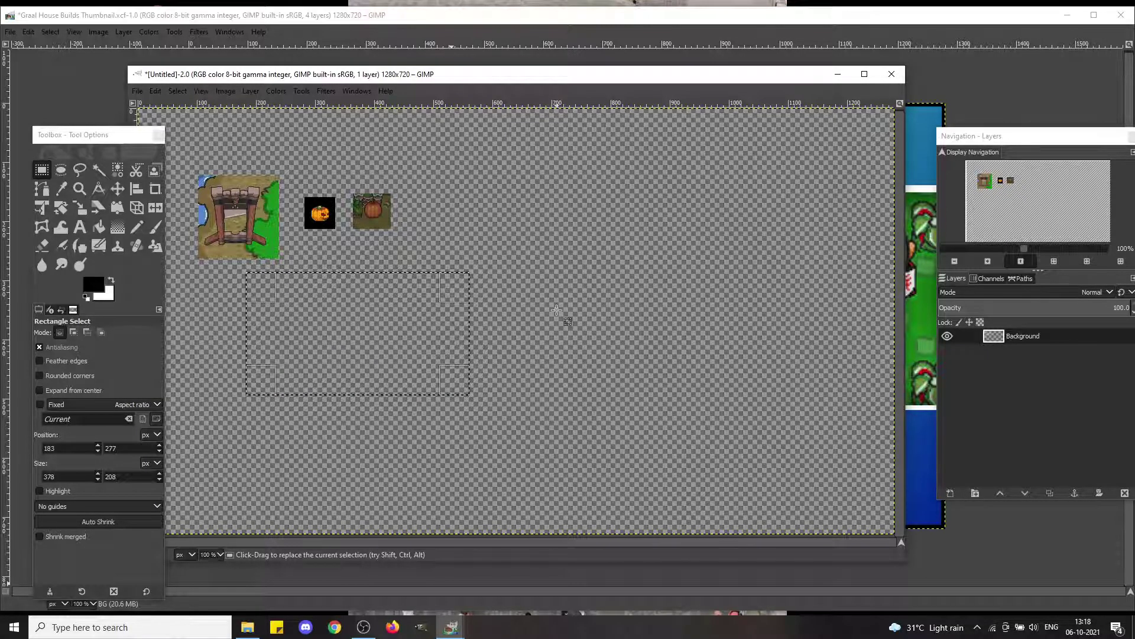
left_click(388, 242)
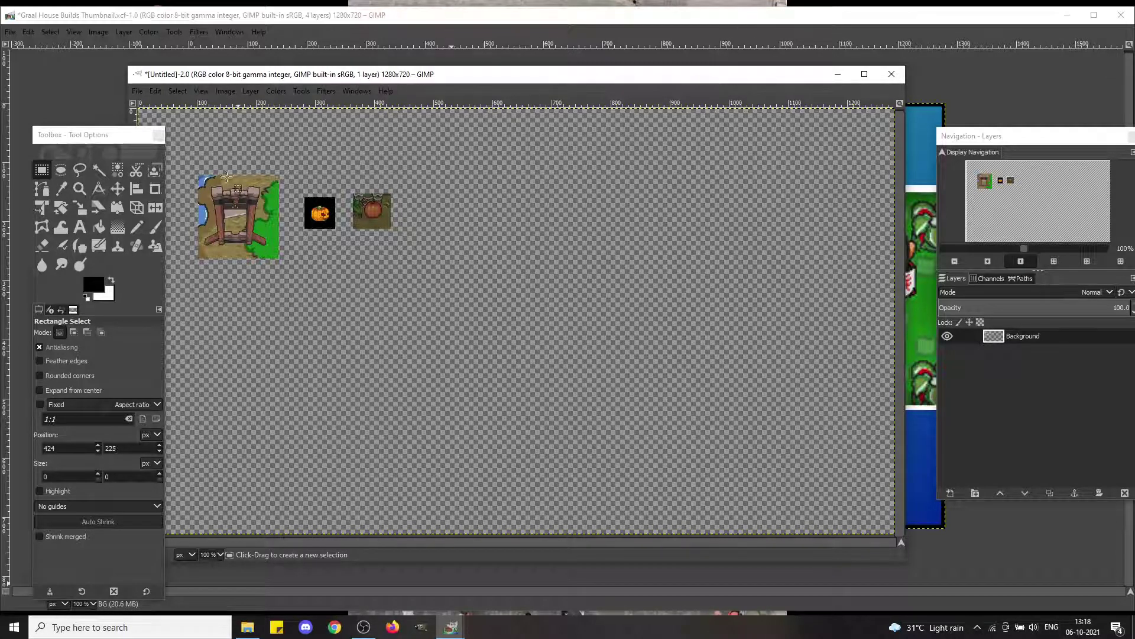
left_click_drag(202, 185, 281, 266)
left_click(311, 208)
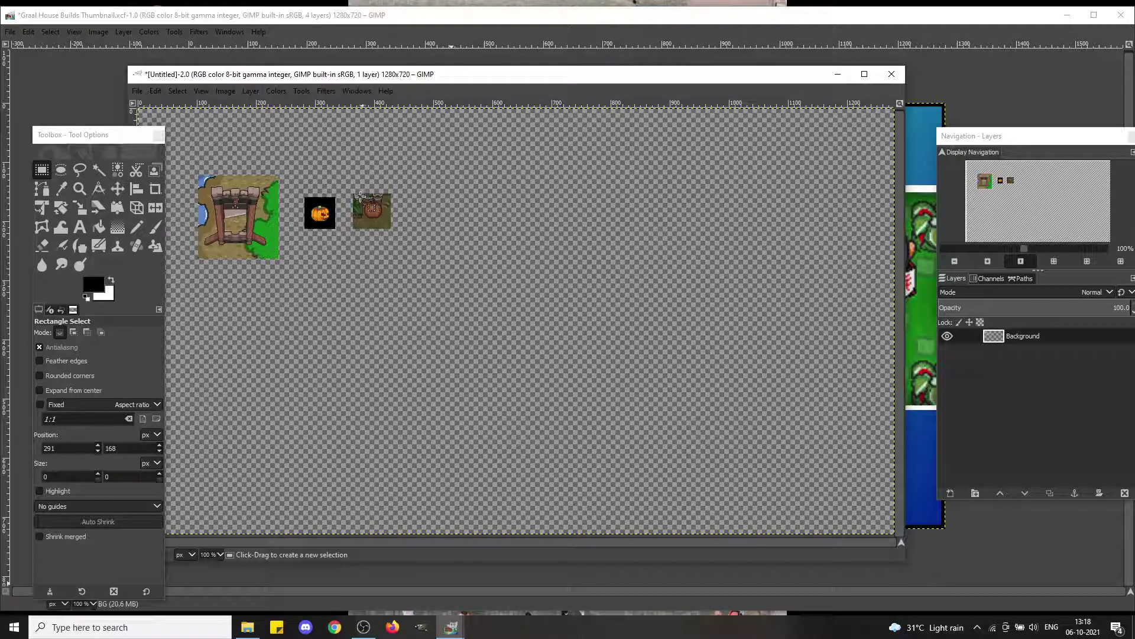
left_click_drag(362, 196, 388, 223)
left_click(350, 272)
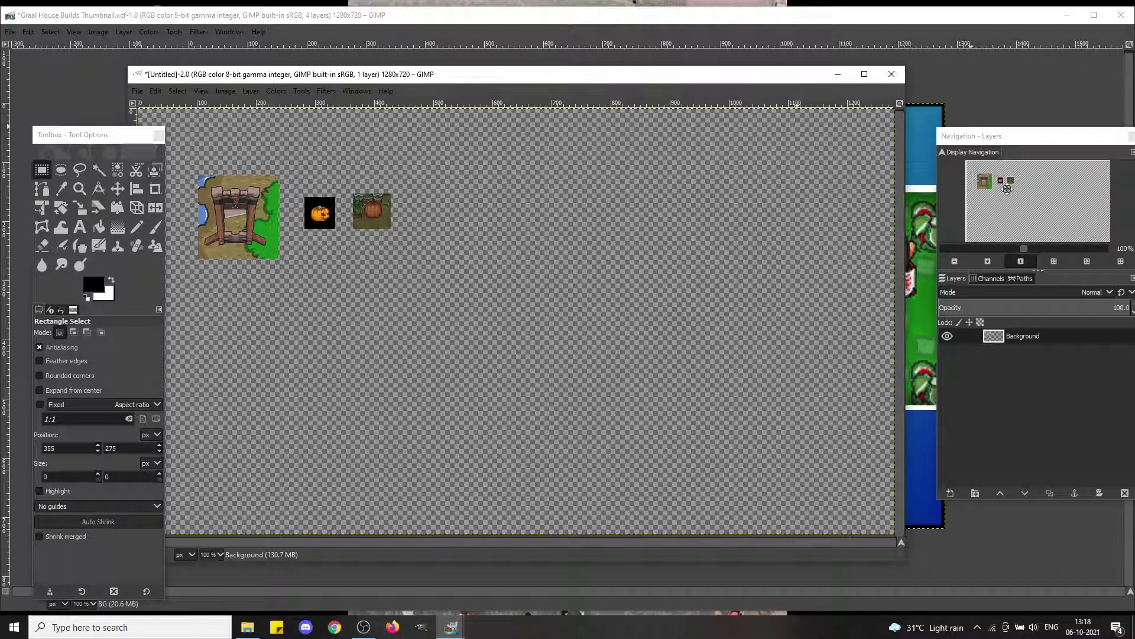
Step: Fuzzy-select the black background around the carved jack-o'-lantern, delete it and clear the selection
left_click(1048, 249)
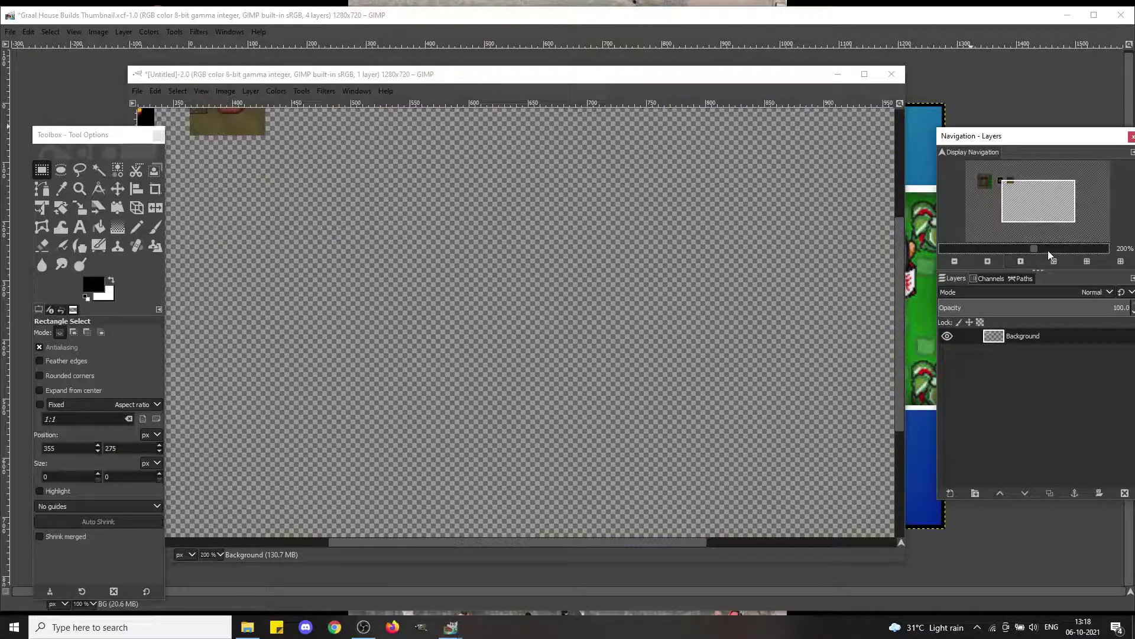
left_click(904, 153)
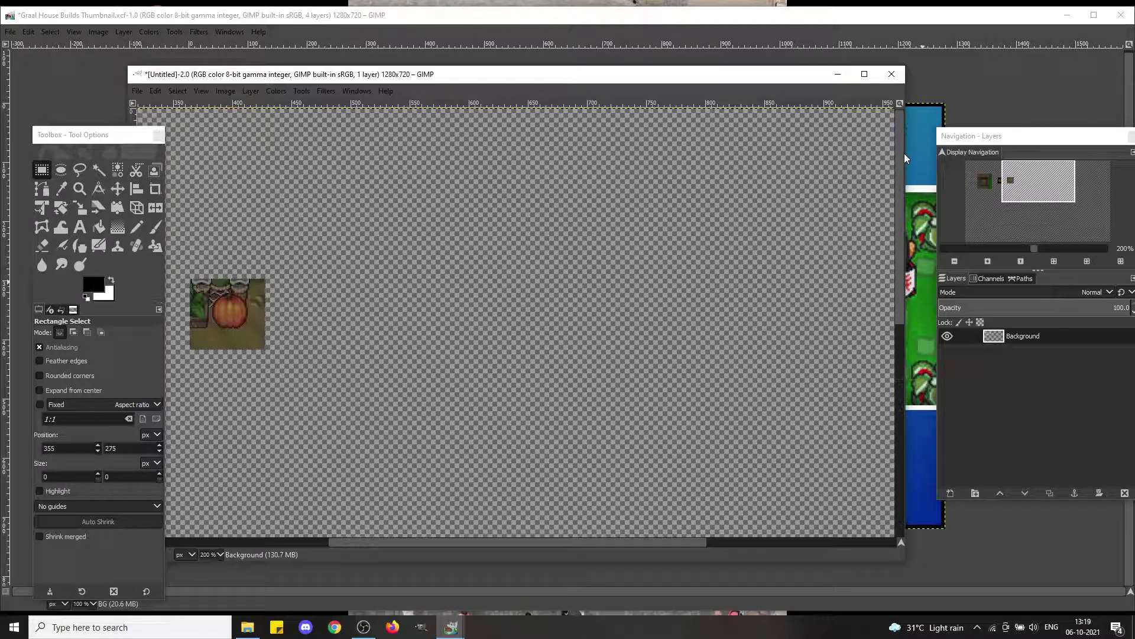
left_click(291, 542)
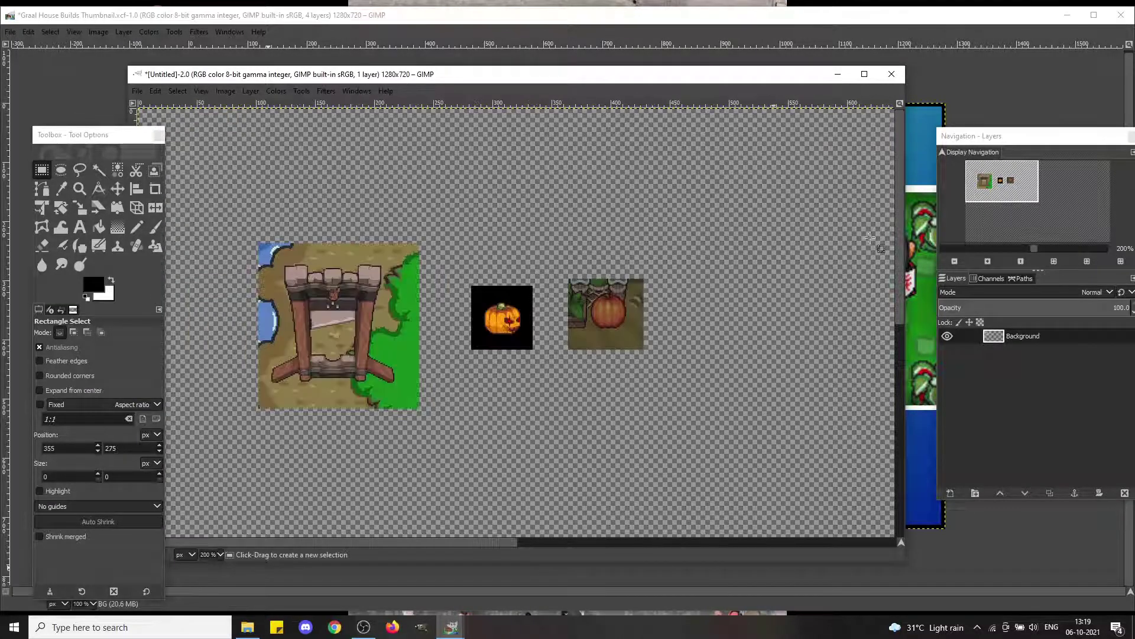
left_click(1054, 253)
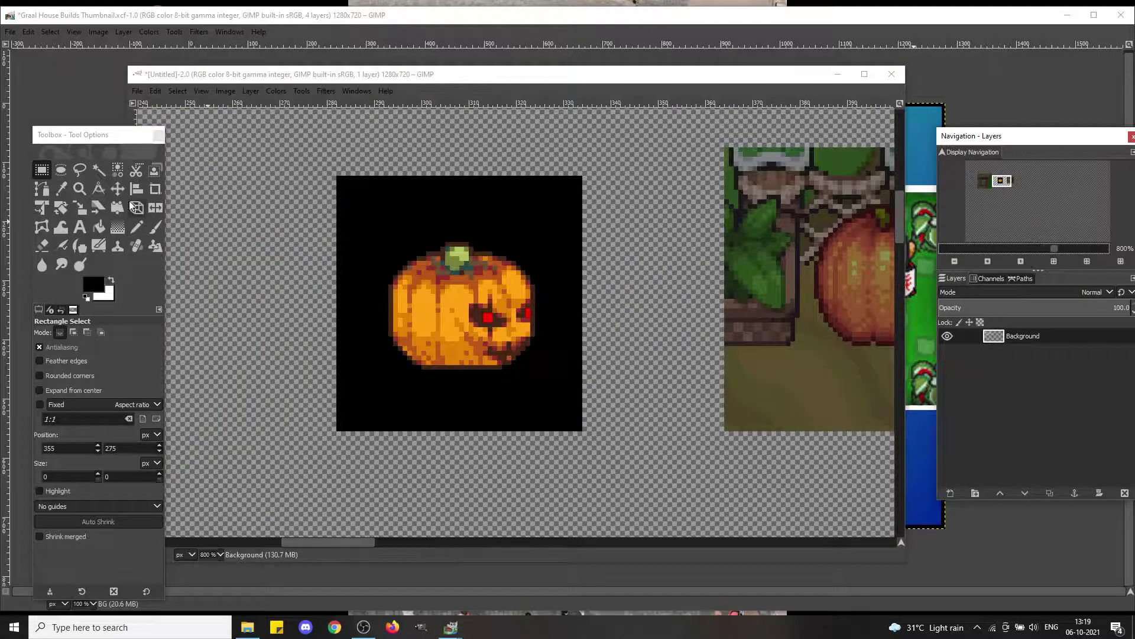
left_click(99, 169)
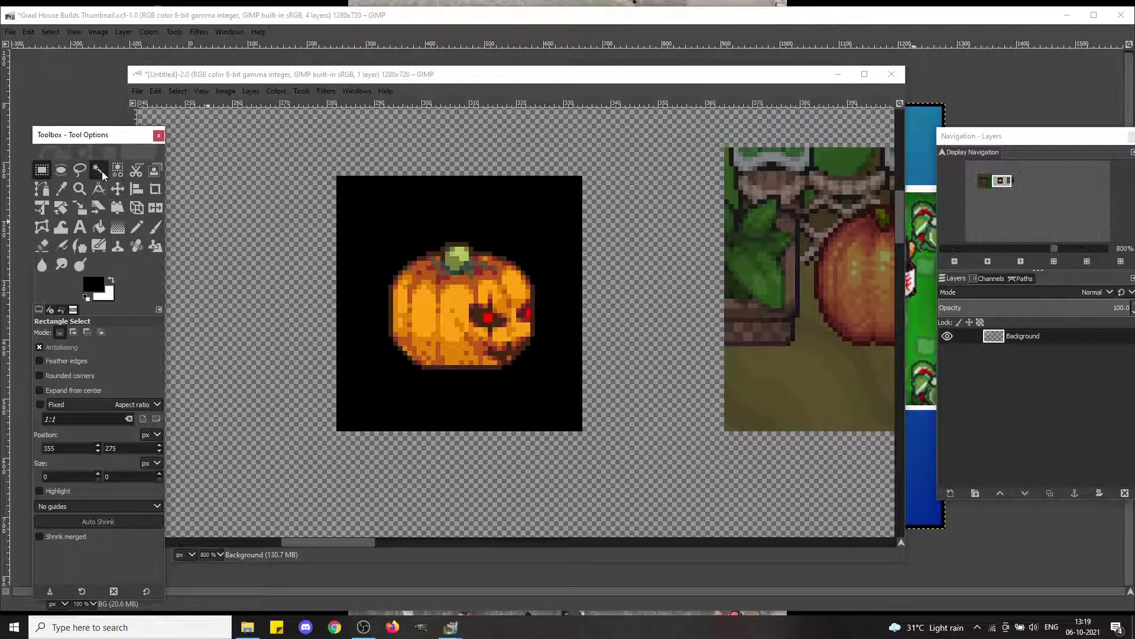
left_click(403, 221)
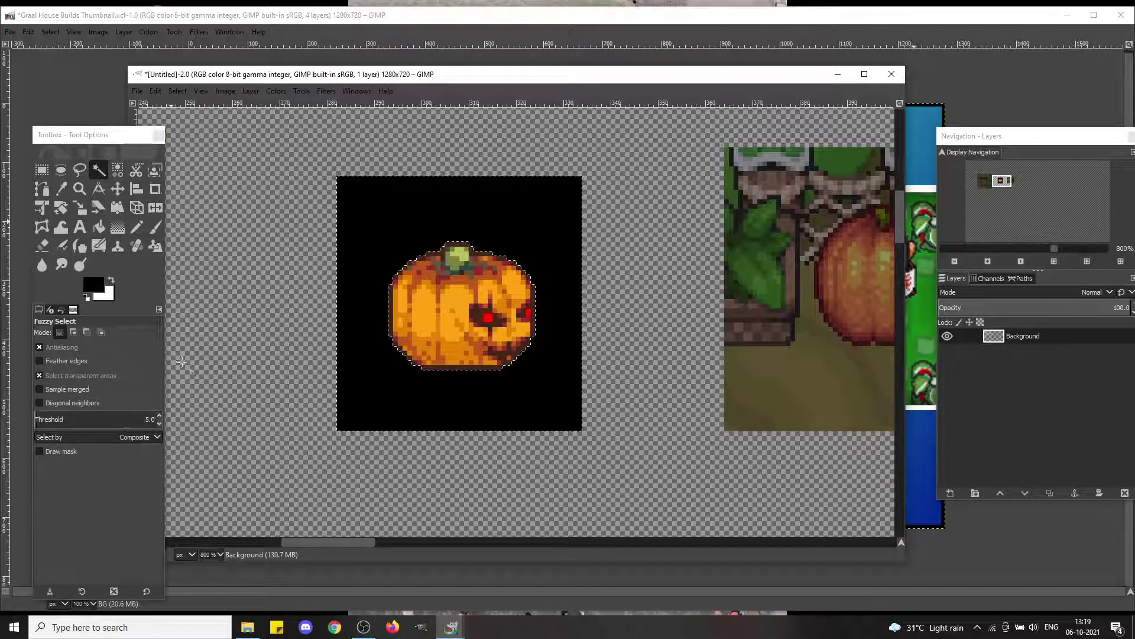
key("Delete")
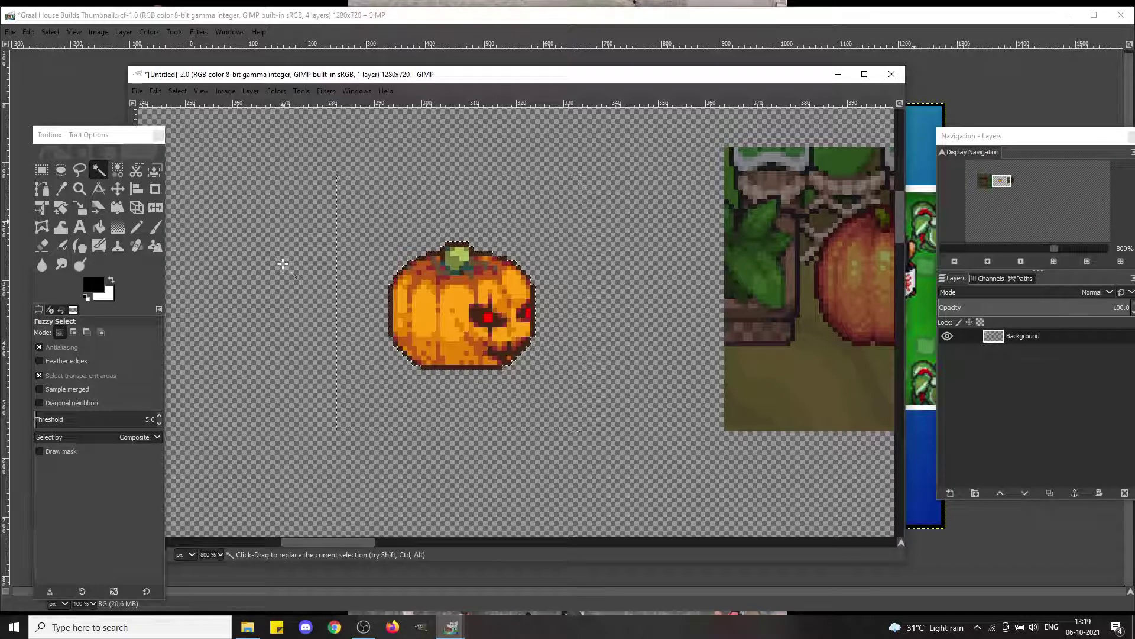
left_click(45, 174)
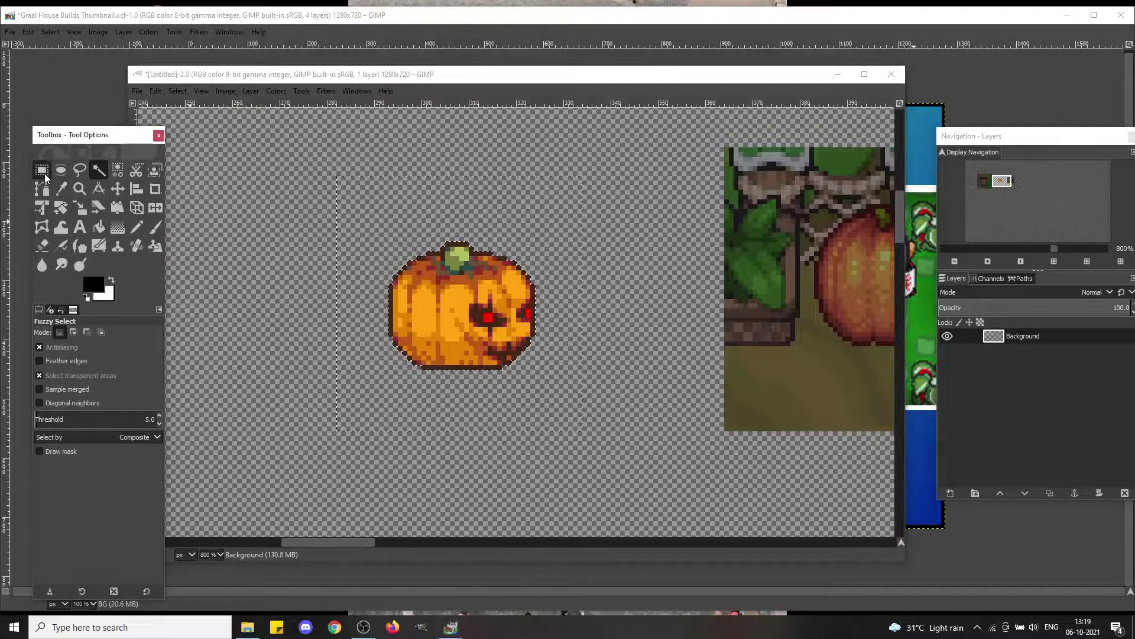
left_click(44, 173)
left_click(456, 304)
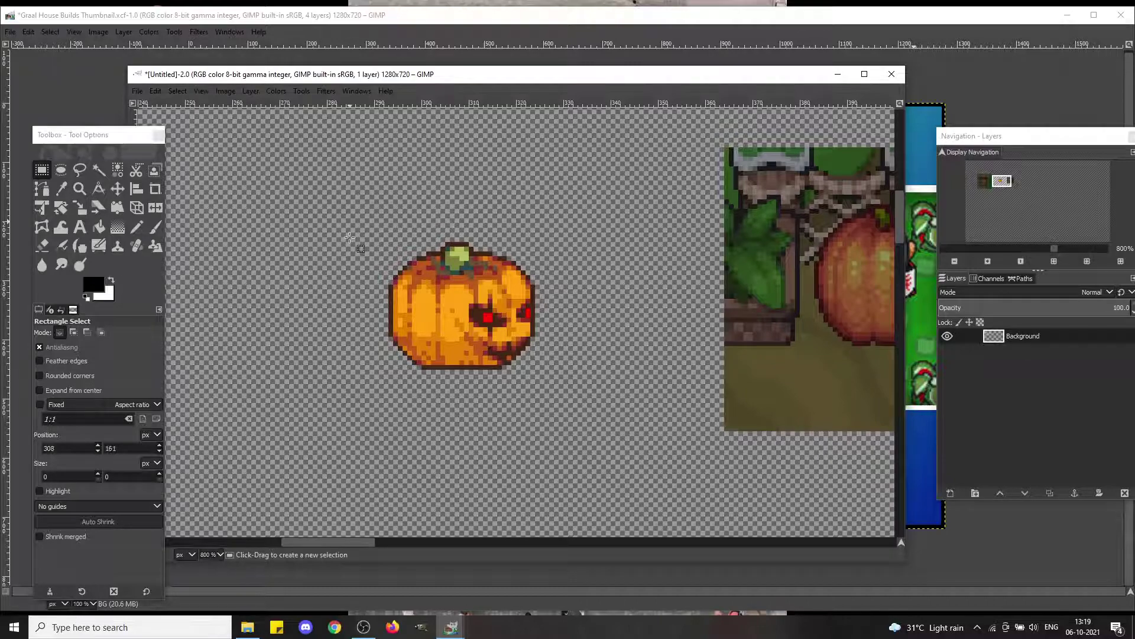
Step: Cut the plain pumpkin out of the garden image with a 31 × 31 px rectangle, paste it beside the image and anchor it
left_click_drag(352, 541, 405, 555)
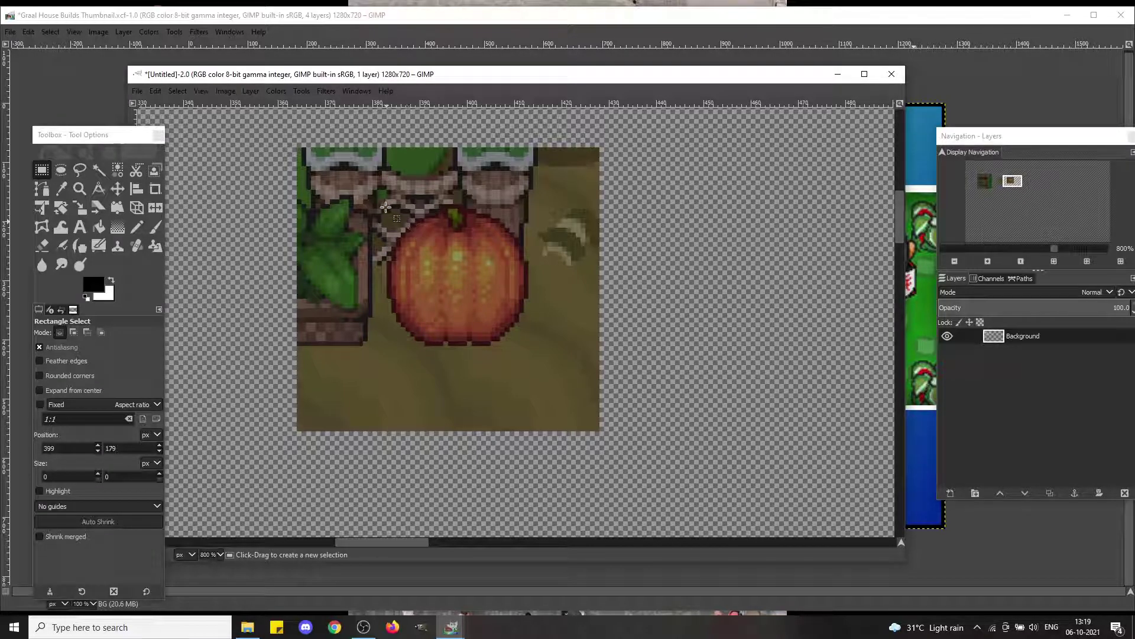
left_click_drag(386, 205, 532, 350)
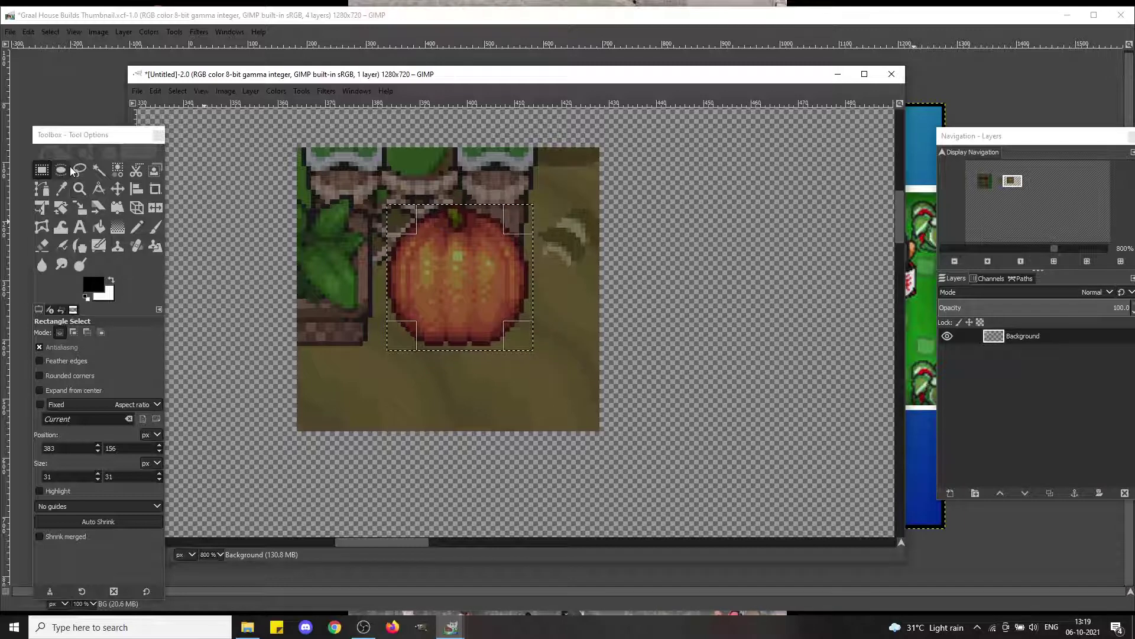
key("ctrl+x")
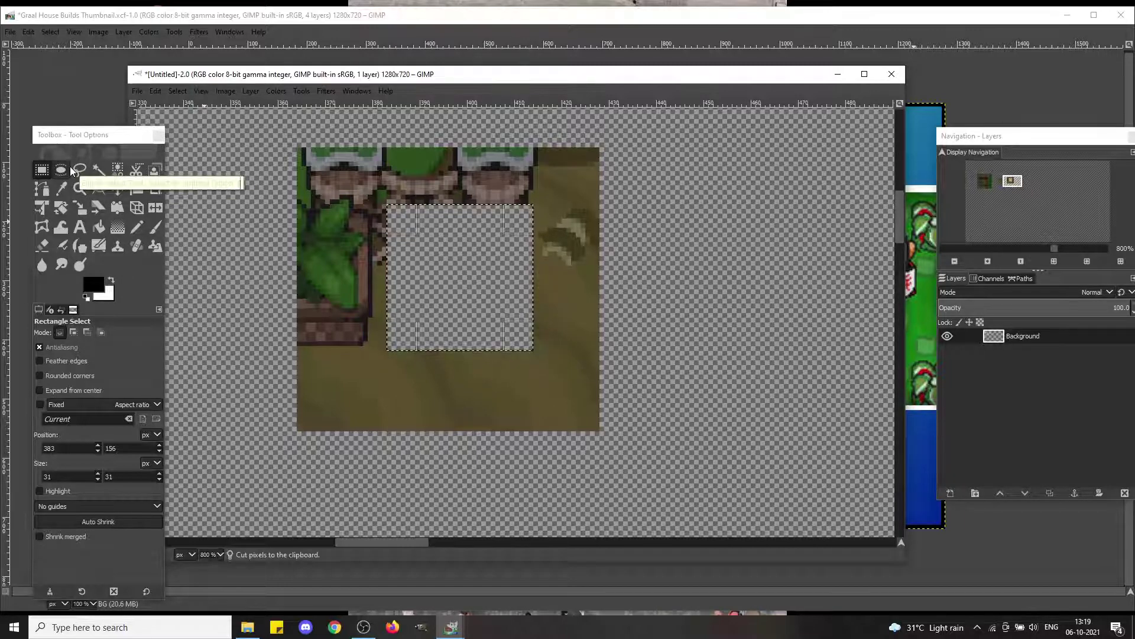
key("ctrl+v")
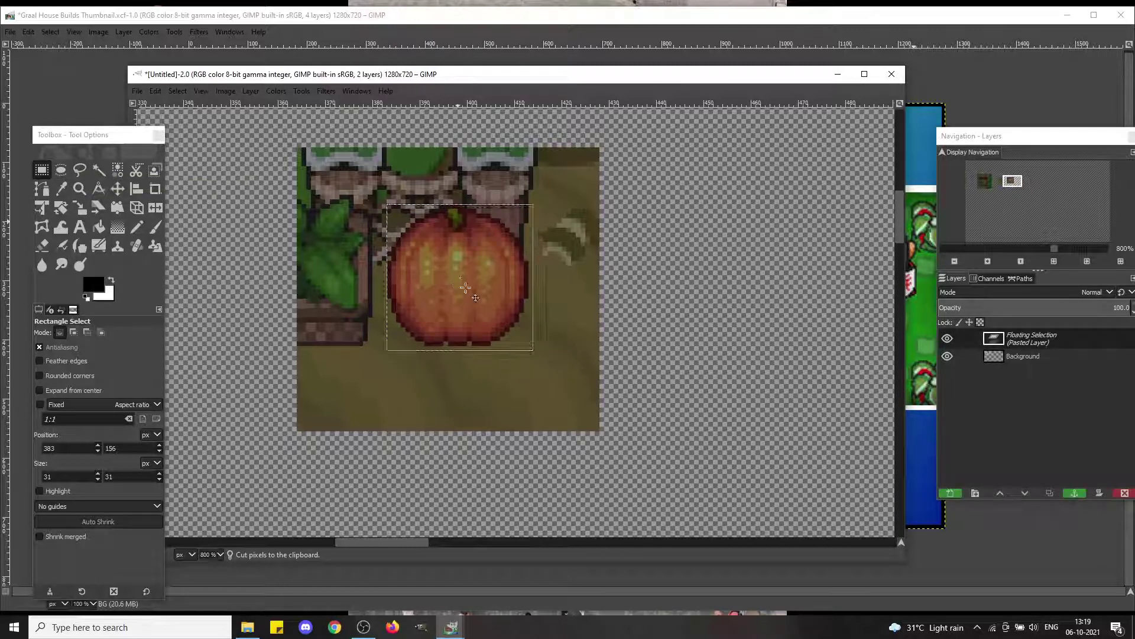
left_click_drag(469, 285, 720, 285)
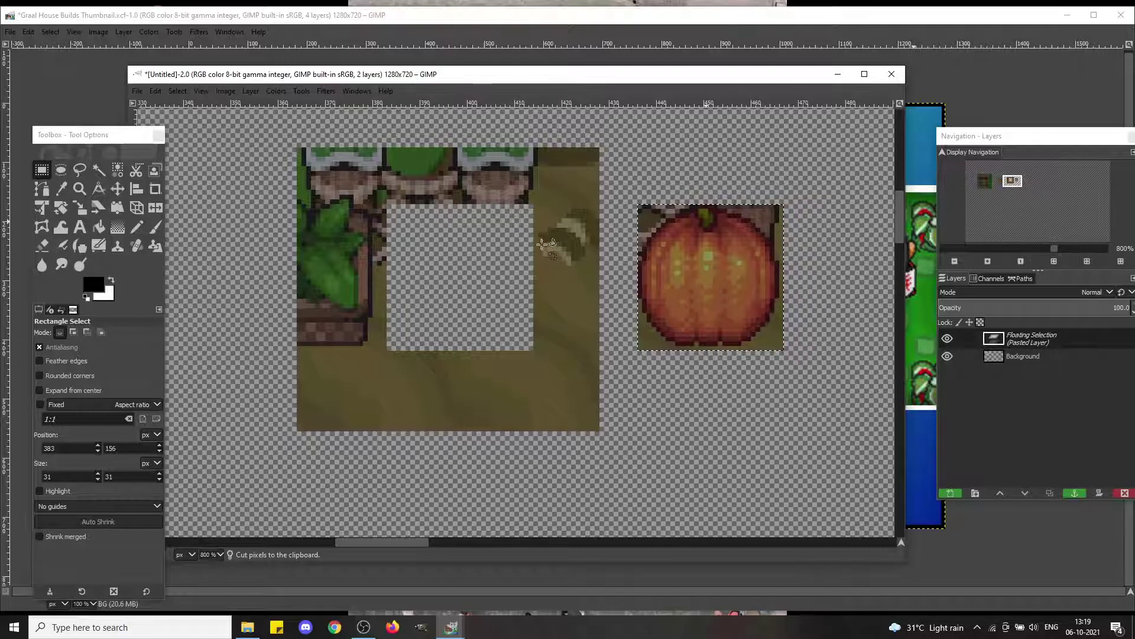
left_click(315, 148)
Step: Delete the leftover garden image around the cut-out hole with a rectangle of about 74 × 76 px and clear the selection
left_click_drag(278, 135, 628, 493)
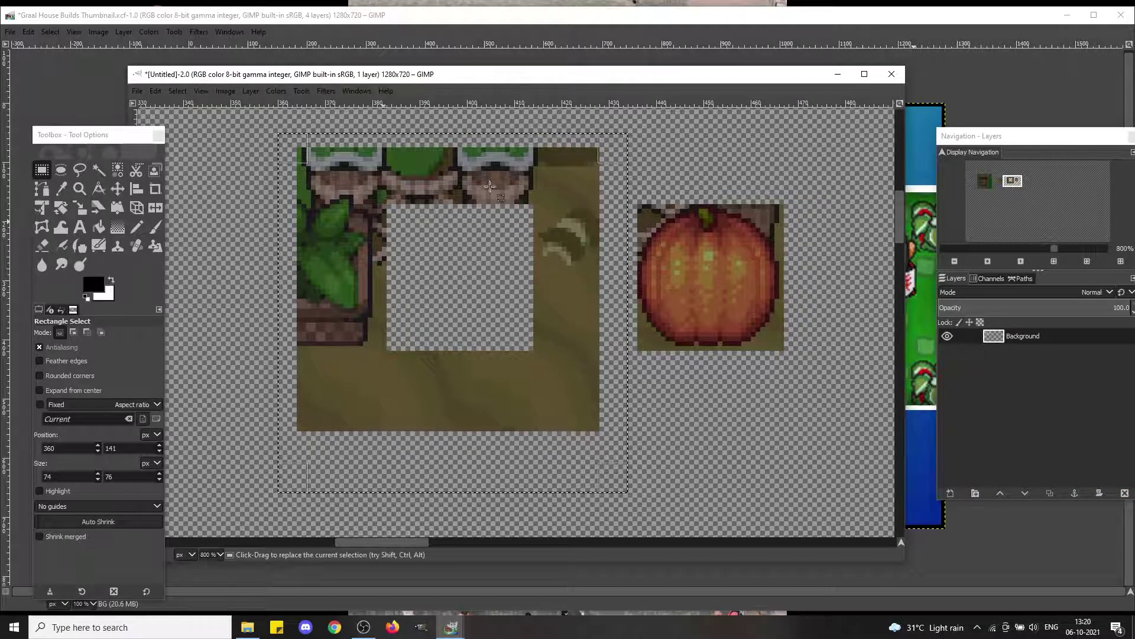
key("Delete")
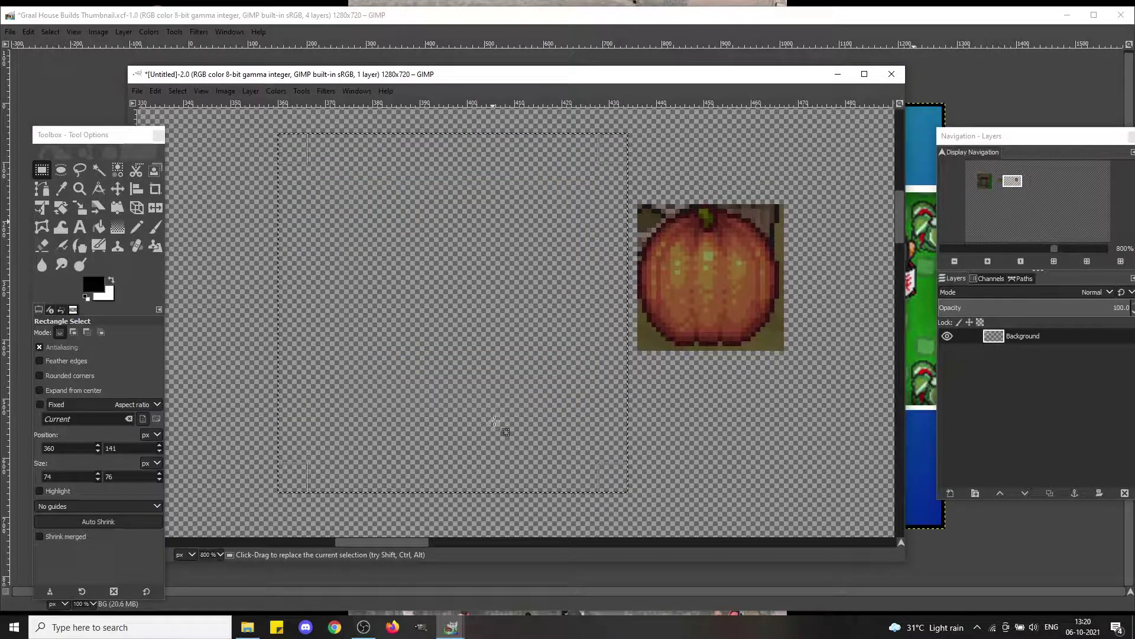
left_click(762, 390)
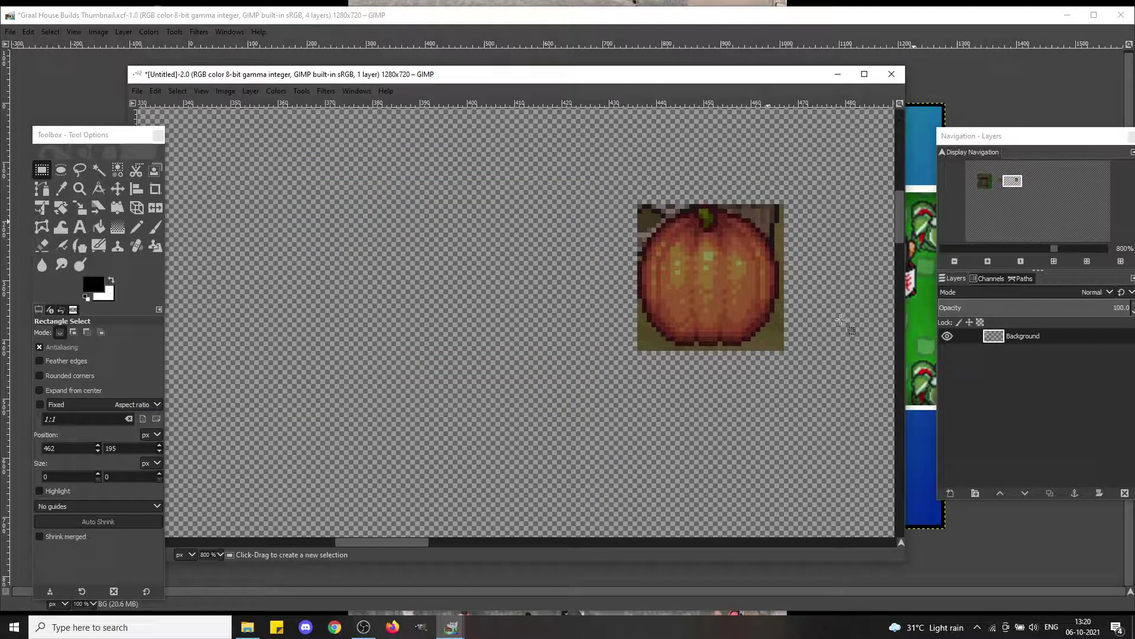
Step: Fuzzy-select the olive ground around the plain pumpkin with a threshold of 30.9, delete it and clear the selection
left_click(1077, 246)
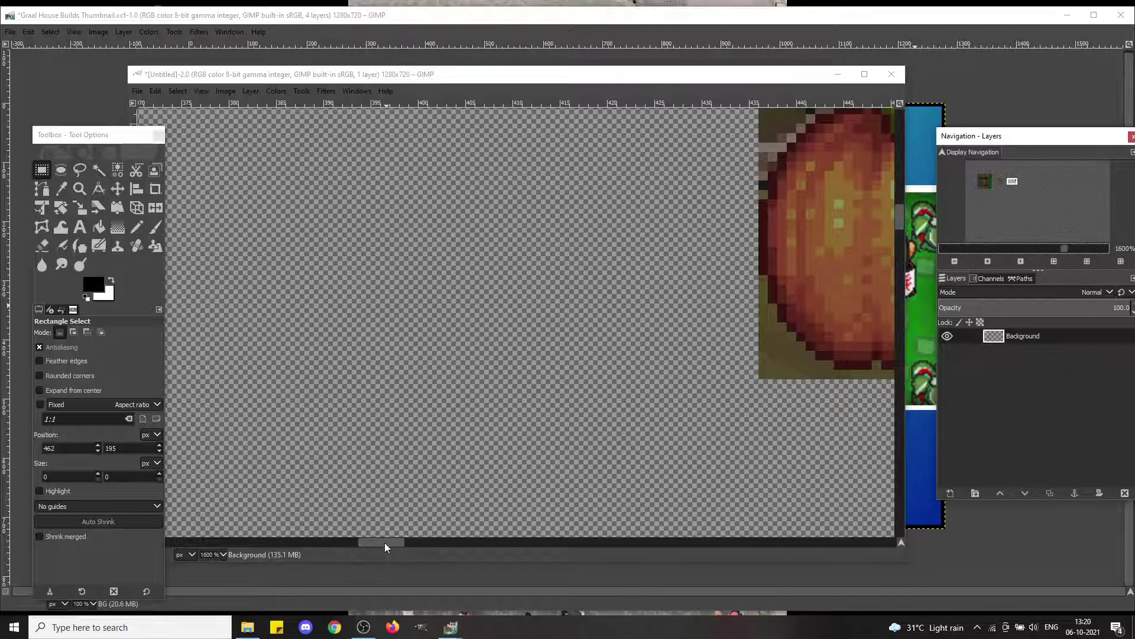
left_click_drag(384, 541, 415, 536)
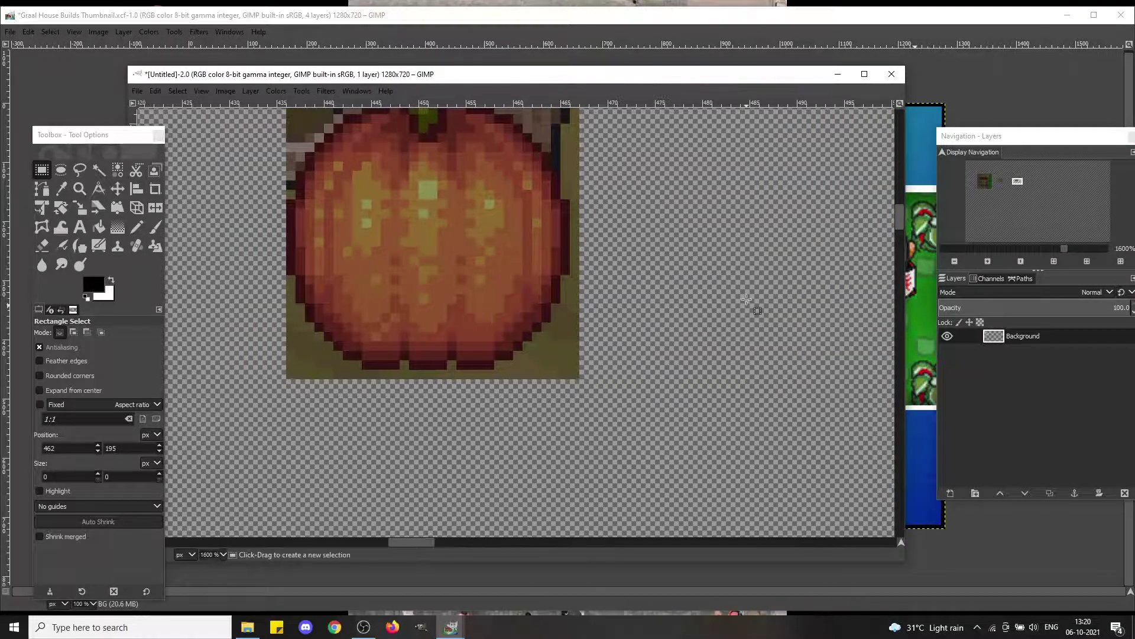
left_click_drag(901, 218, 901, 210)
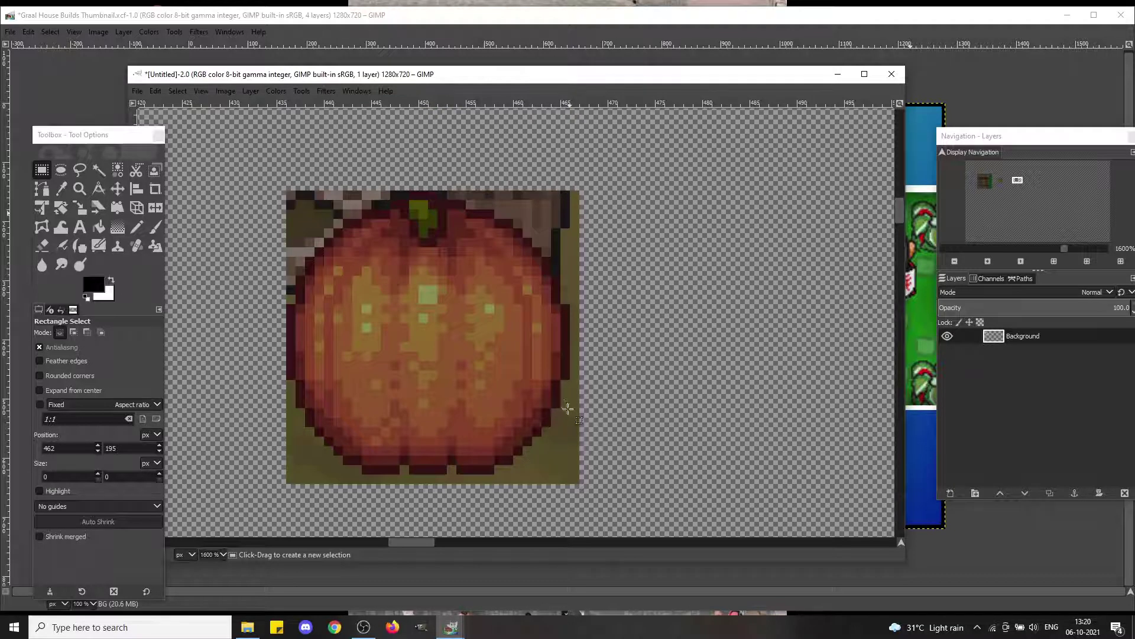
key("u")
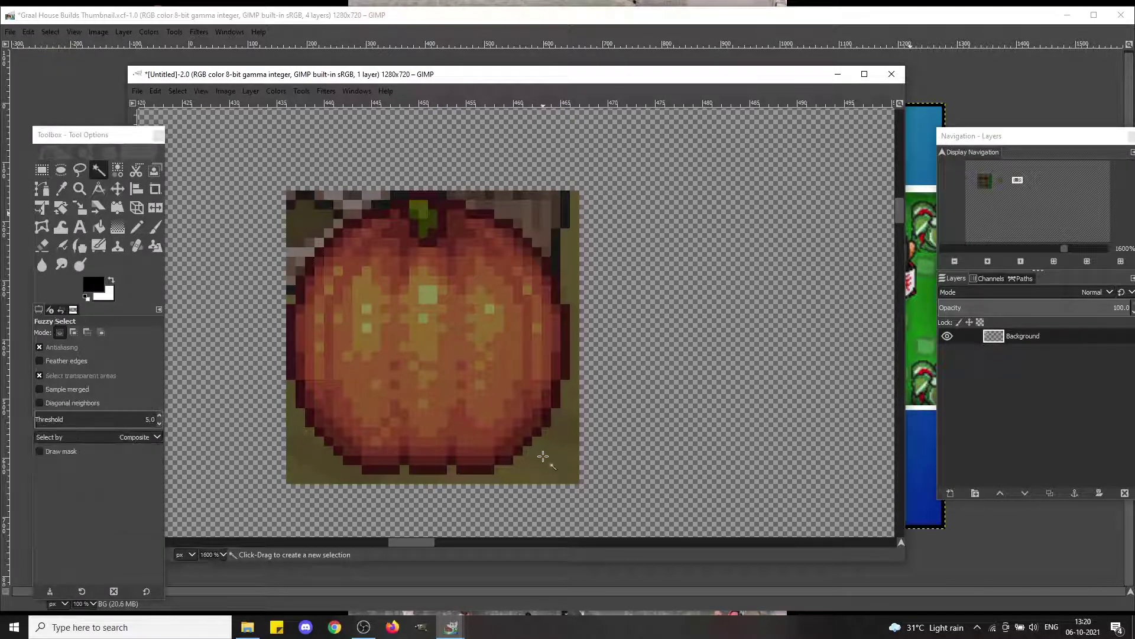
left_click(521, 472)
left_click(47, 419)
left_click_drag(46, 419, 47, 420)
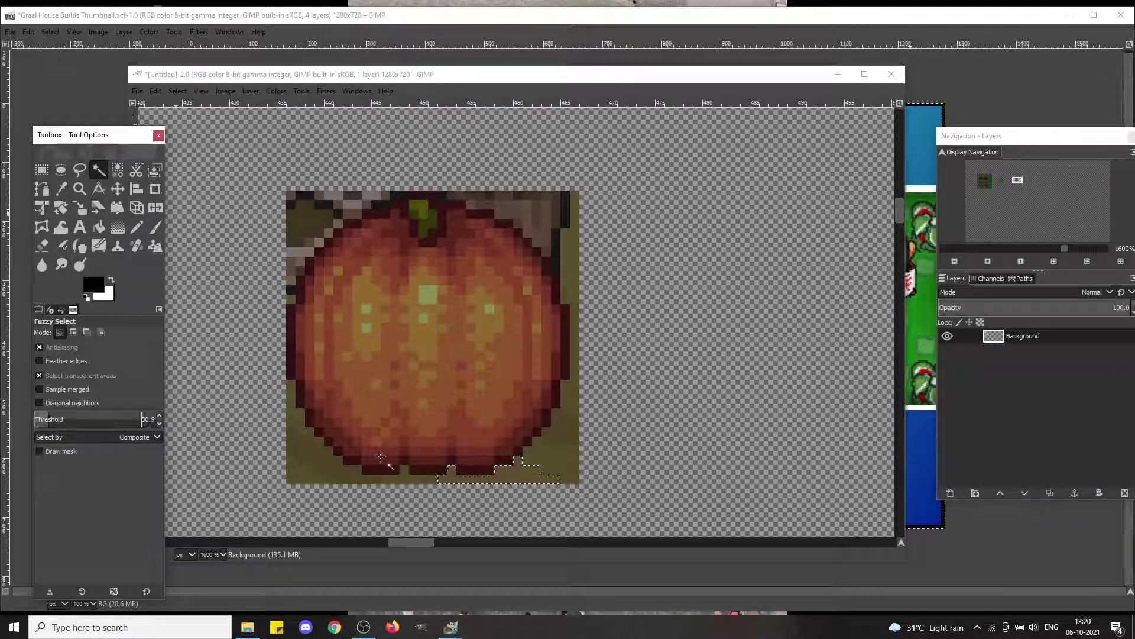
left_click(527, 475)
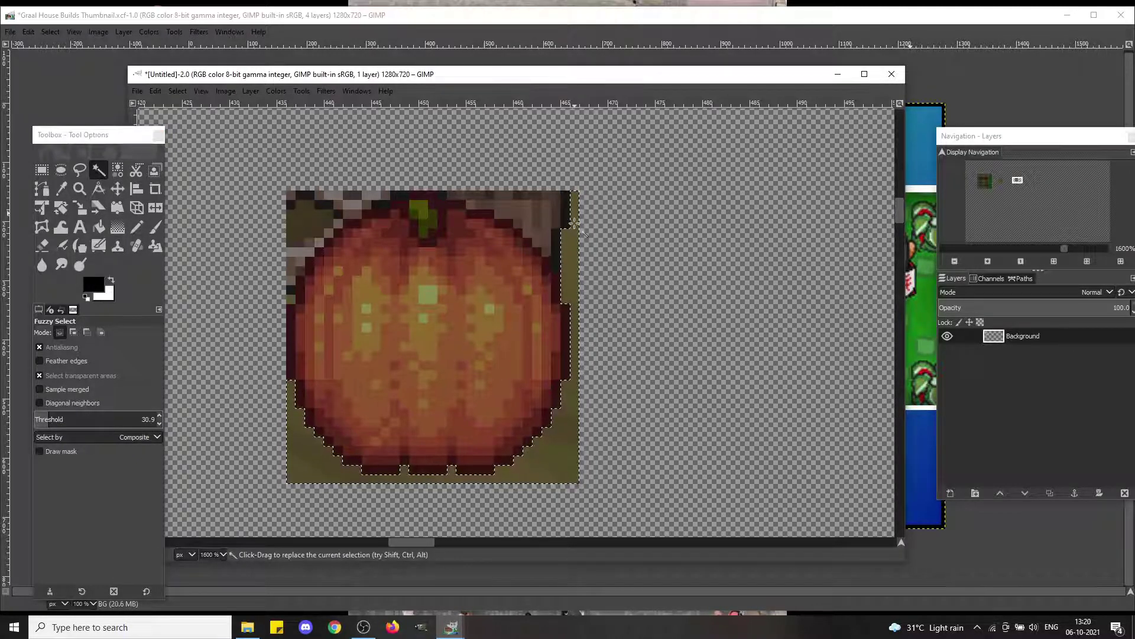
key("Delete")
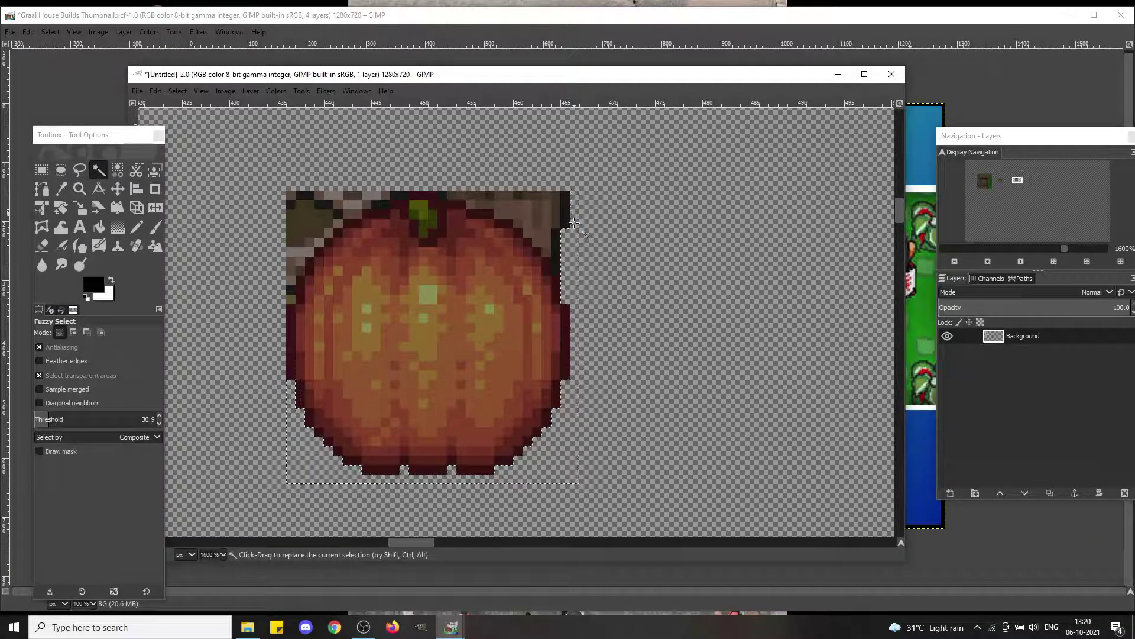
key("r")
left_click(692, 288)
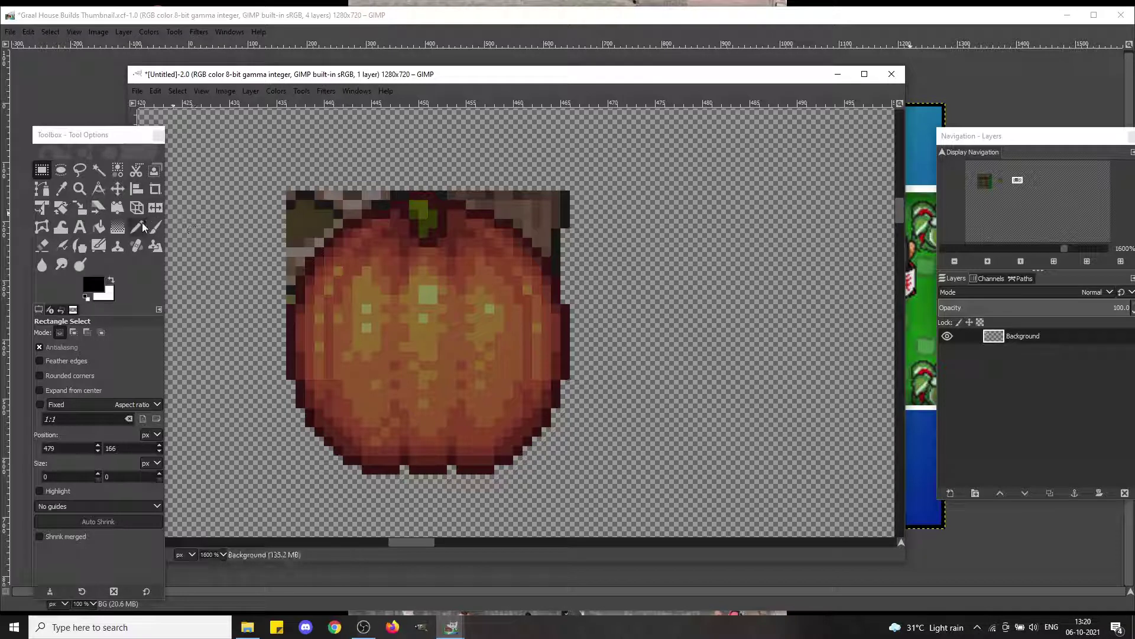
Step: Erase the leftover garden pixels around the plain pumpkin's upper corners with a 1 px Eraser
key("shift")
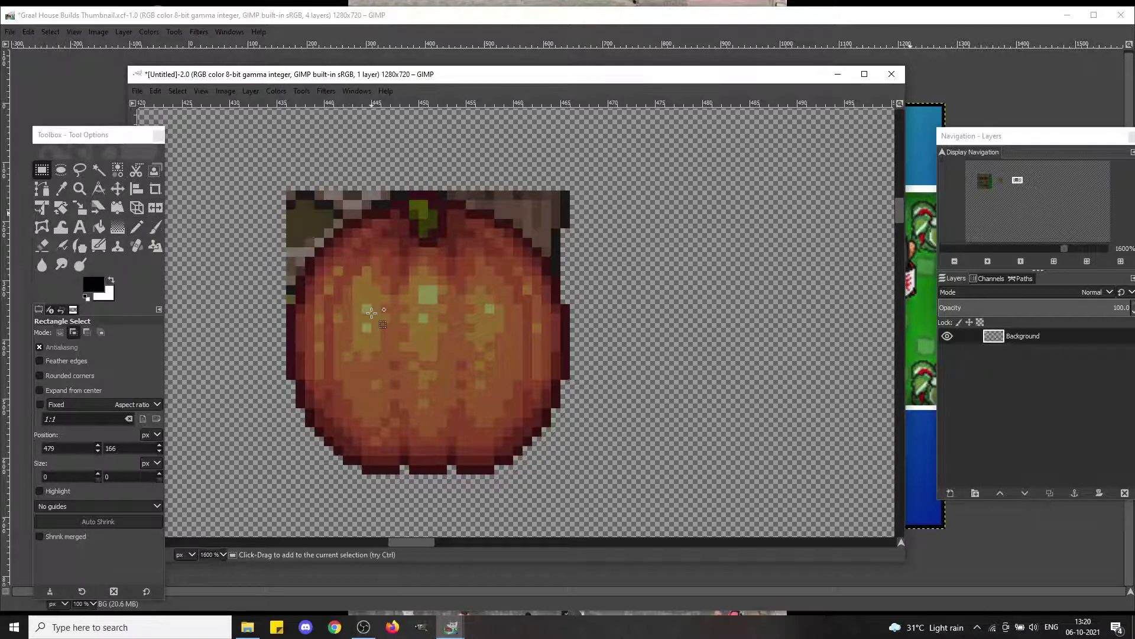
key("shift+e")
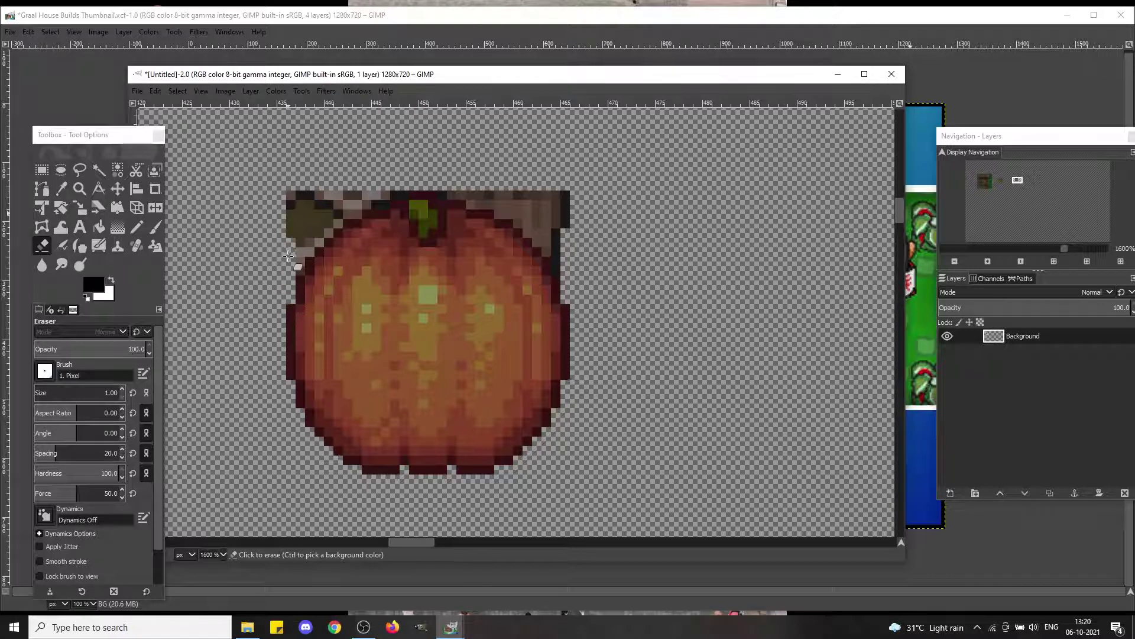
mouse_move(297, 268)
left_mouse_down()
mouse_move(324, 226)
mouse_move(351, 214)
mouse_move(355, 223)
mouse_move(319, 215)
mouse_move(312, 231)
mouse_move(320, 210)
mouse_move(468, 193)
mouse_move(517, 209)
left_mouse_up()
left_click_drag(491, 194, 563, 200)
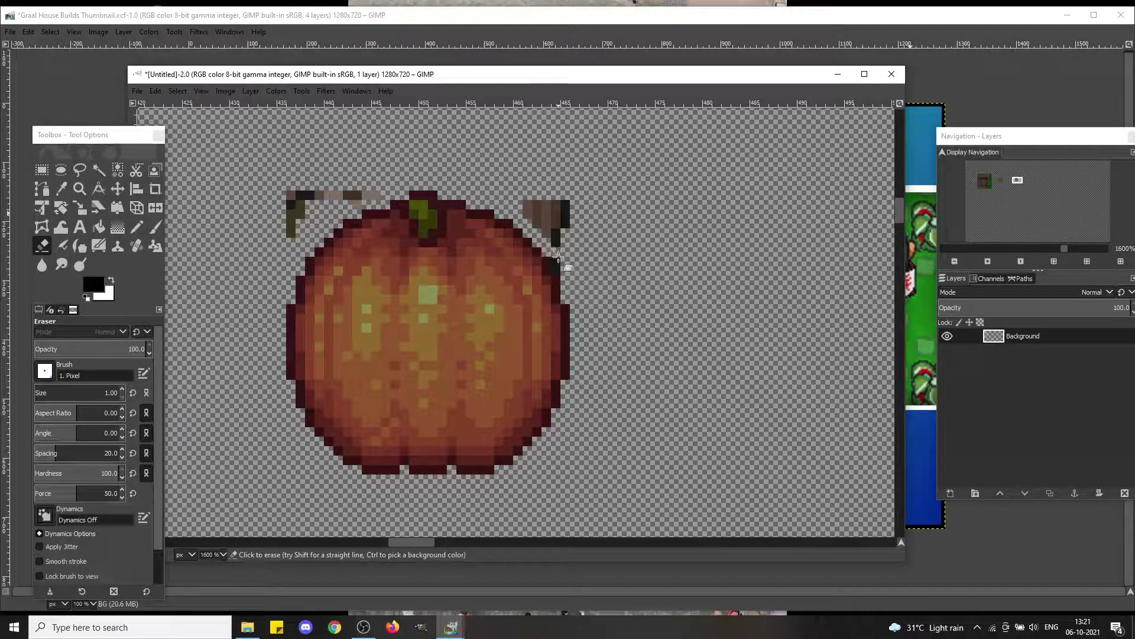
mouse_move(565, 249)
left_mouse_down()
mouse_move(560, 226)
mouse_move(528, 204)
mouse_move(528, 214)
mouse_move(550, 239)
mouse_move(565, 203)
left_mouse_up()
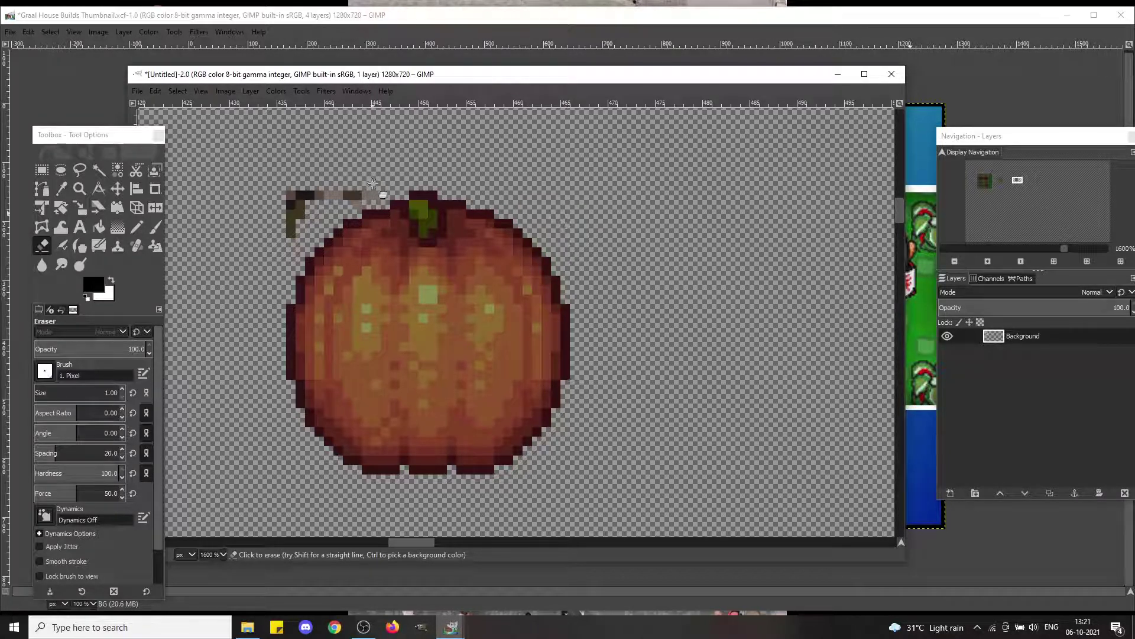
mouse_move(379, 194)
left_mouse_down()
mouse_move(291, 198)
mouse_move(290, 233)
left_mouse_up()
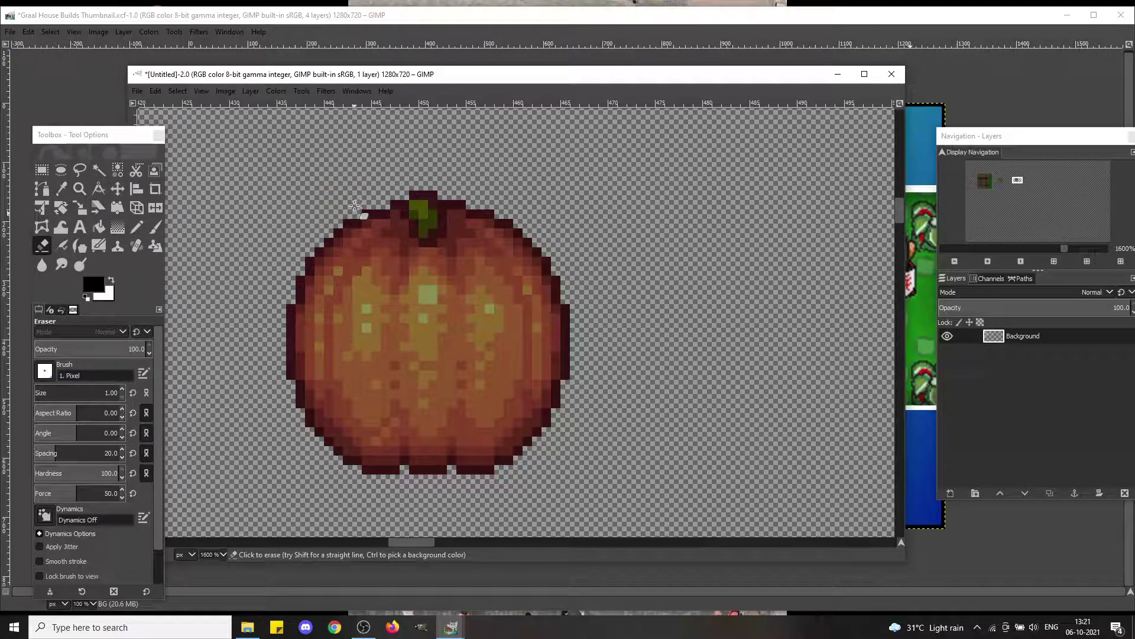
Step: Try to cut the plain pumpkin out with a 38 × 37 px rectangle and paste it back in place
key("r")
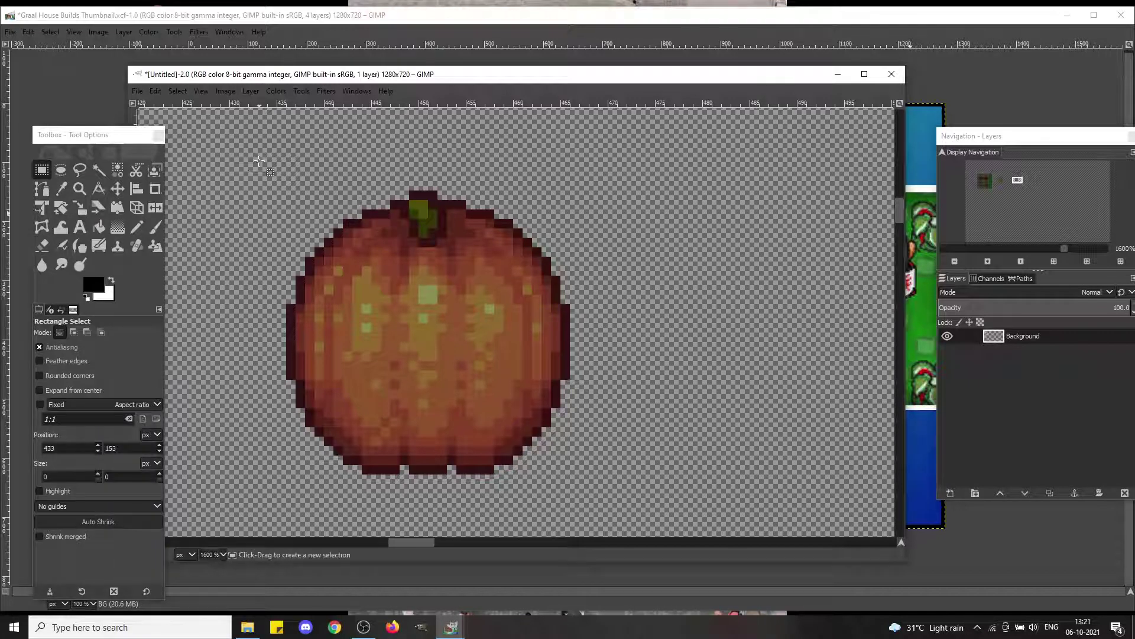
left_click_drag(259, 162, 619, 478)
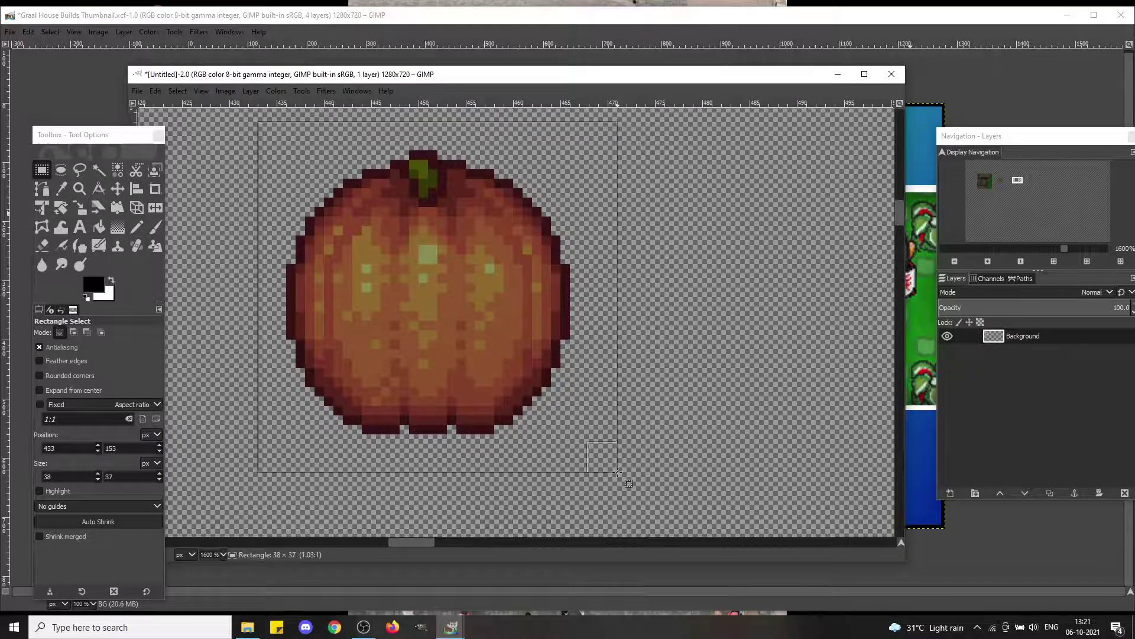
key("ctrl+x")
key("ctrl+v")
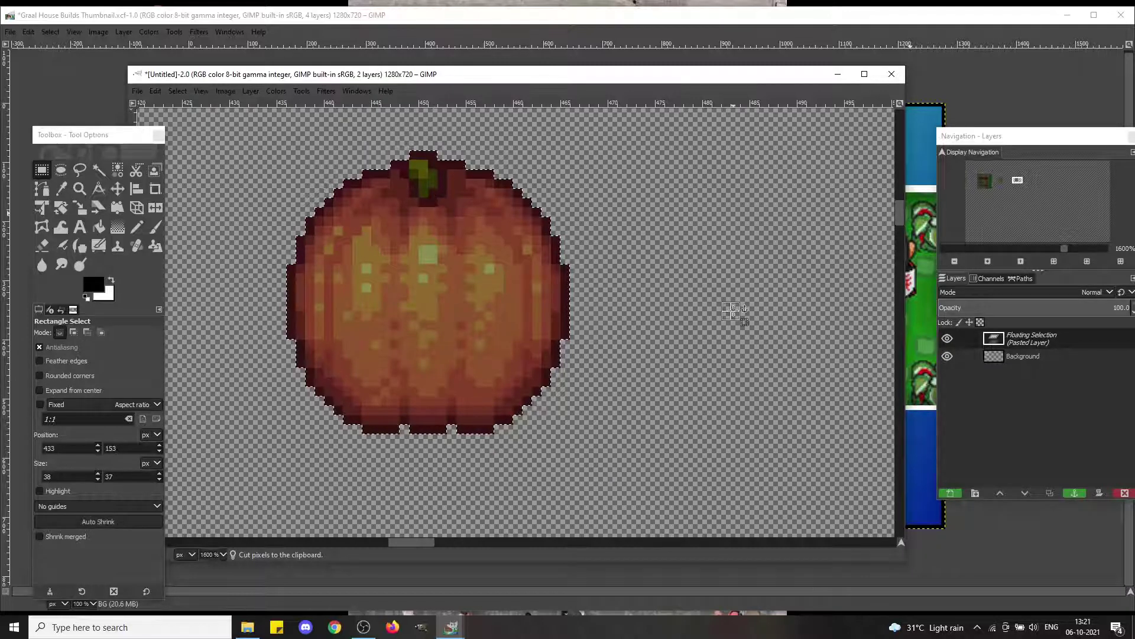
left_click(733, 310, "ctrl")
key("ctrl+z")
key("ctrl+z")
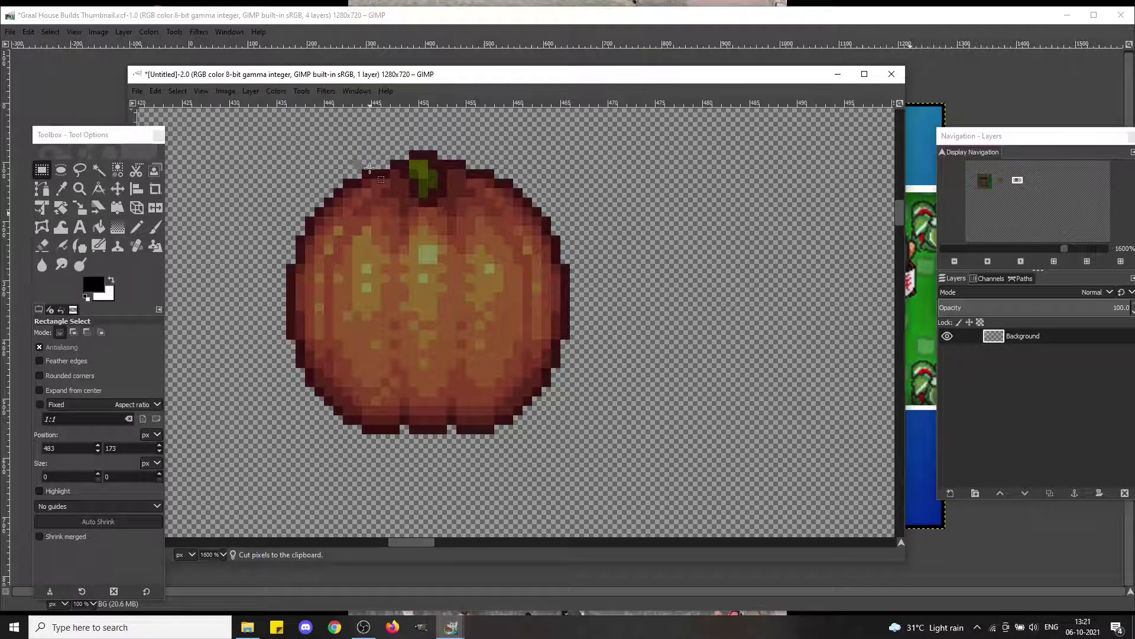
Step: Select the plain pumpkin with a 39 × 36 px rectangle, cut it, paste it back in place and anchor it
left_click_drag(268, 141, 636, 481)
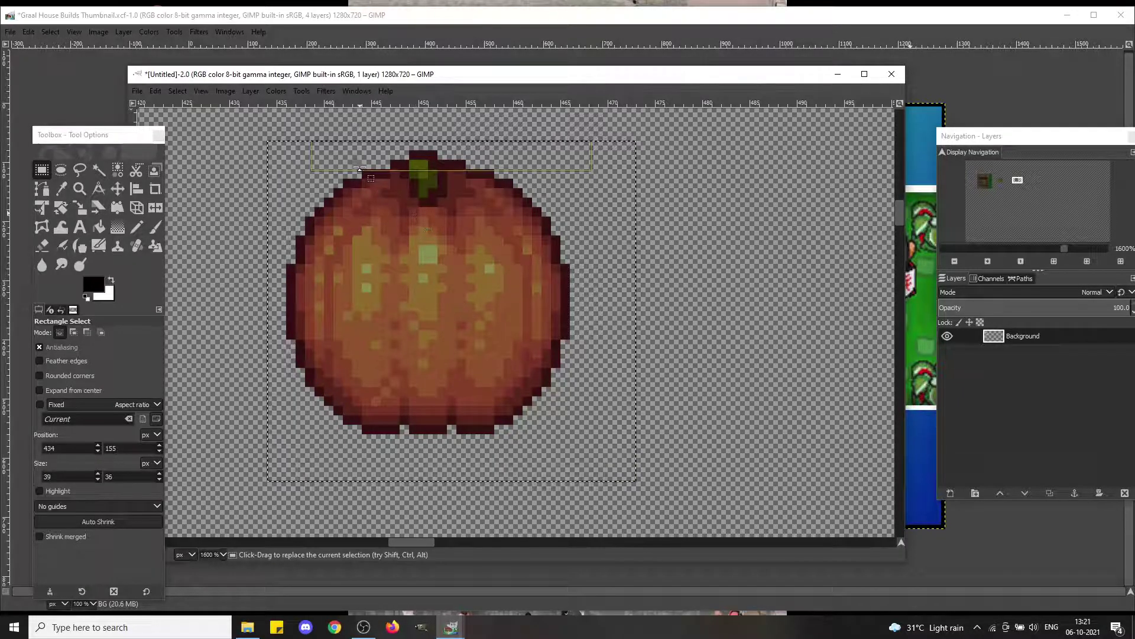
key("ctrl+x")
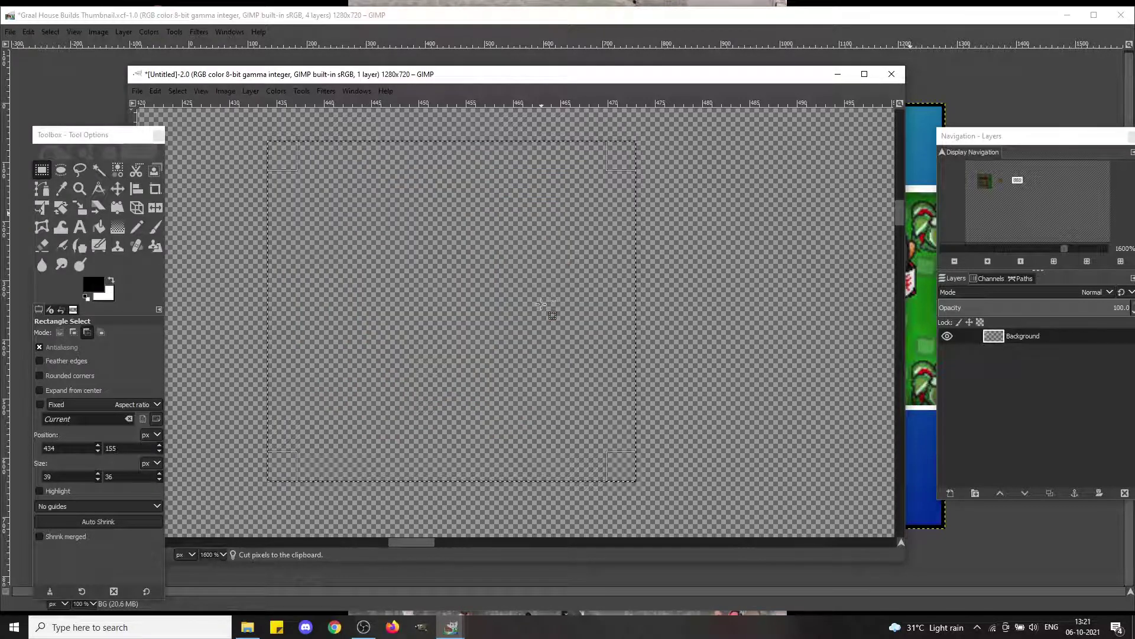
key("ctrl+v")
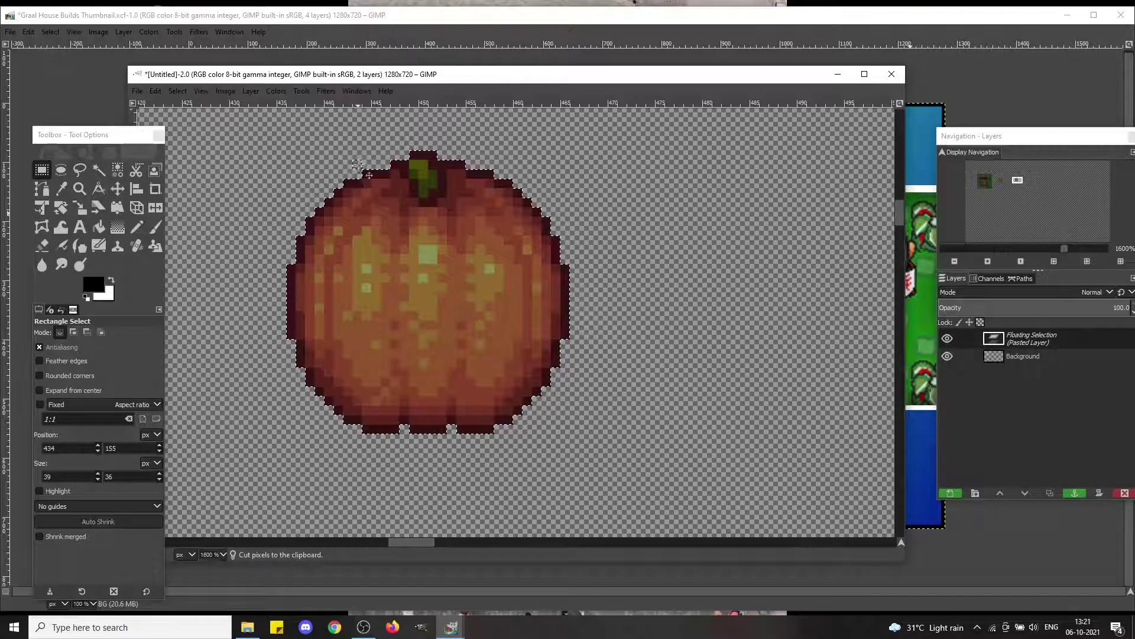
left_click(637, 299)
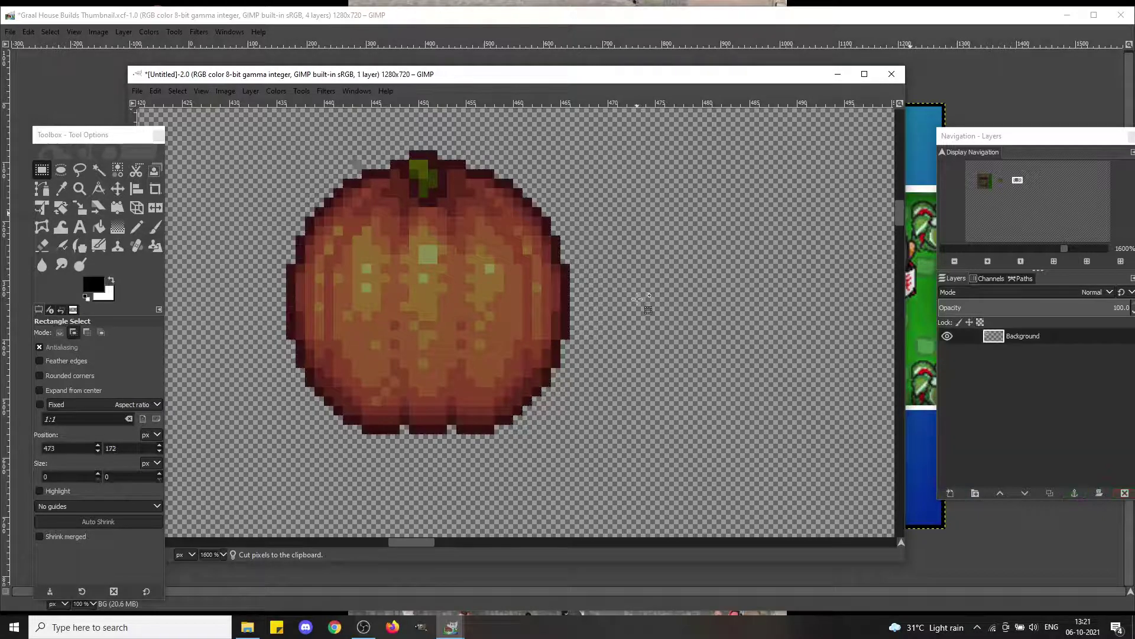
key("shift+e")
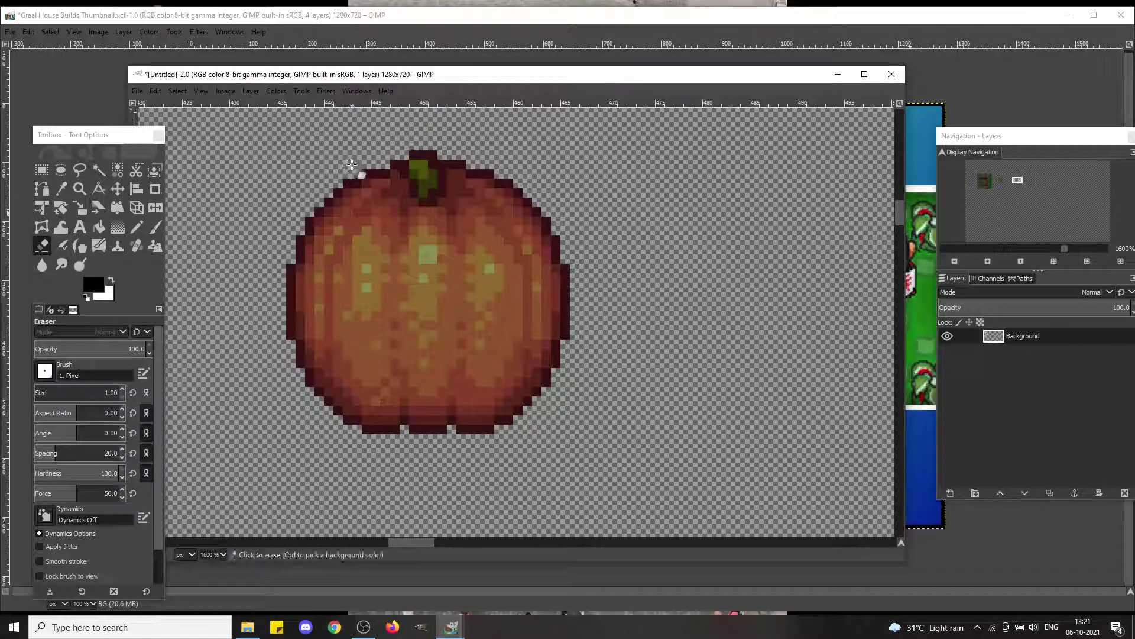
Step: Select the guillotine in the remaining game screenshot with a 106 × 105 px rectangle, cut it and paste it
key("r")
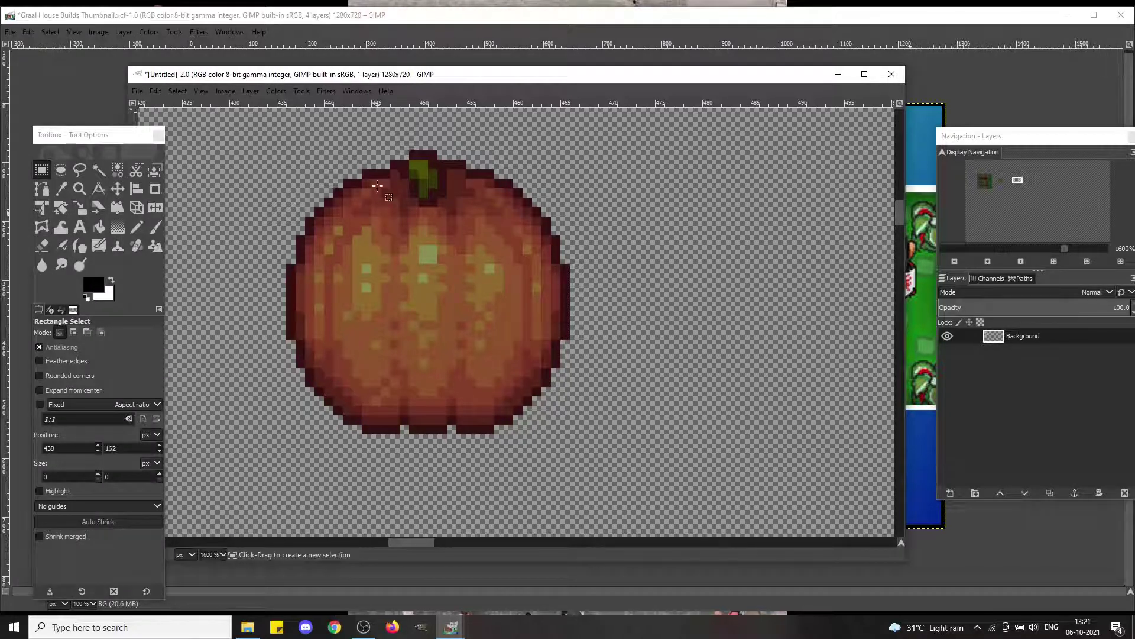
left_click(996, 249)
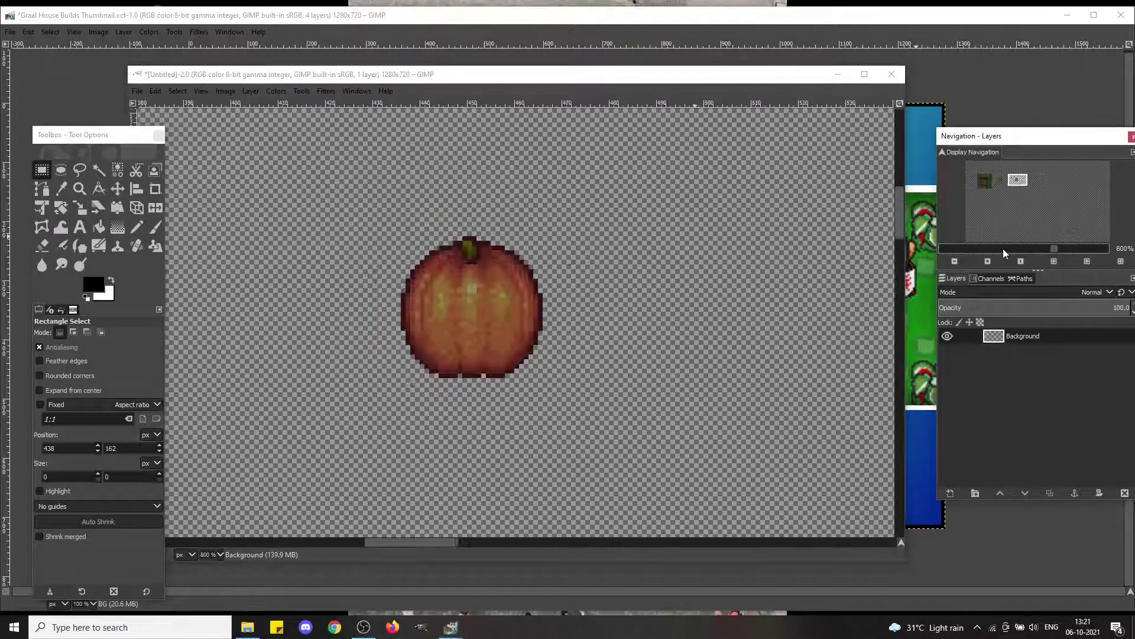
left_click(984, 181)
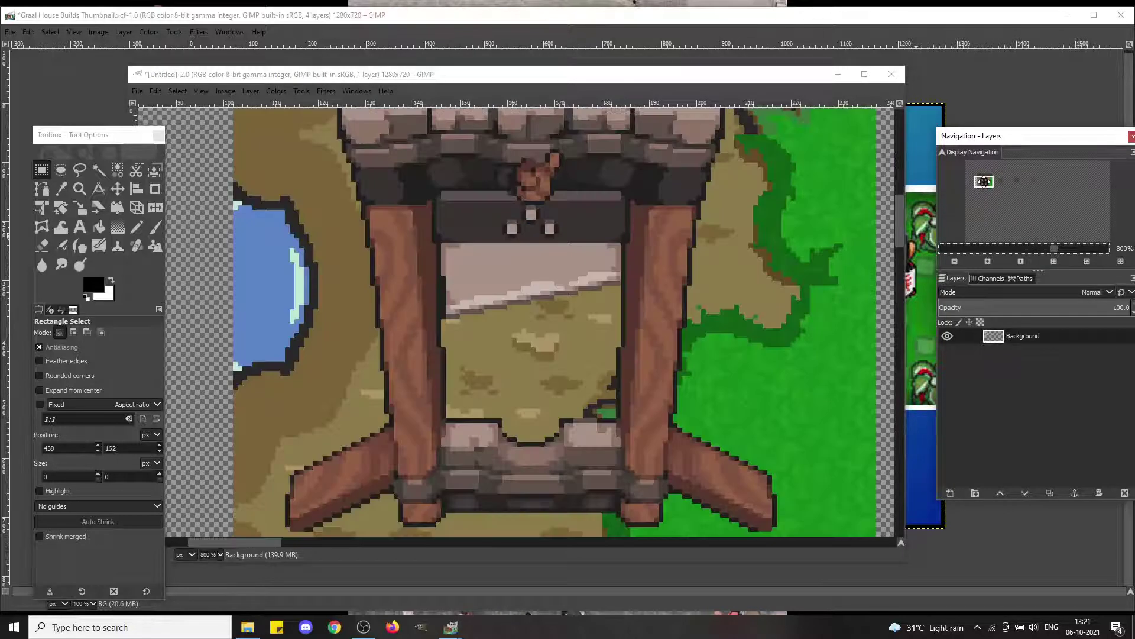
left_click_drag(983, 181, 983, 184)
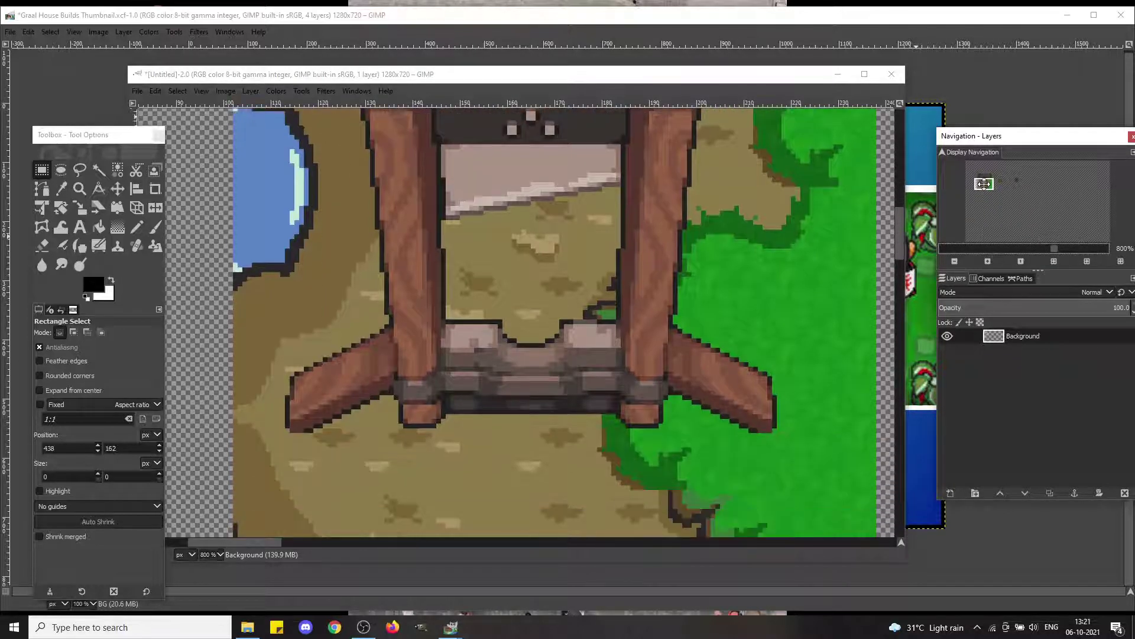
left_click(1020, 251)
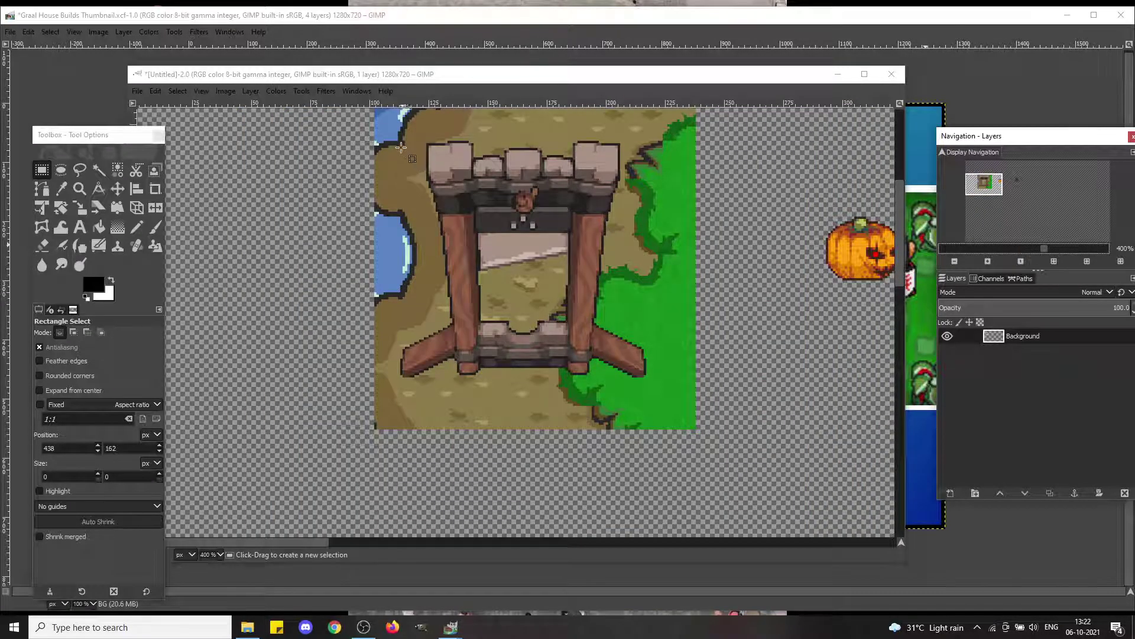
left_click_drag(400, 146, 642, 376)
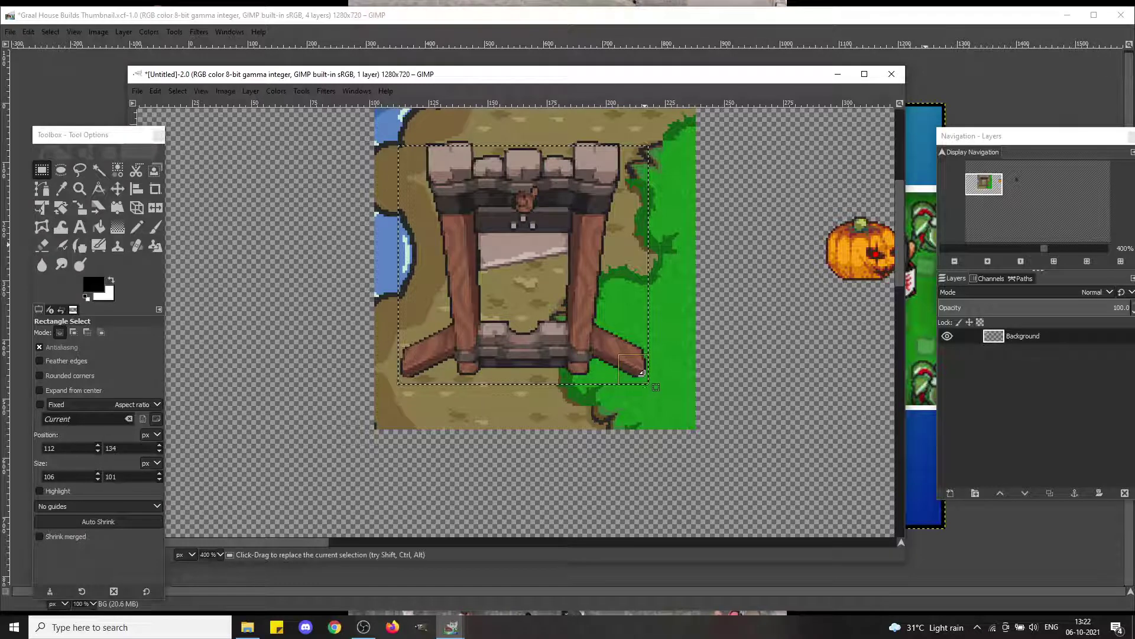
left_click_drag(628, 170, 629, 152)
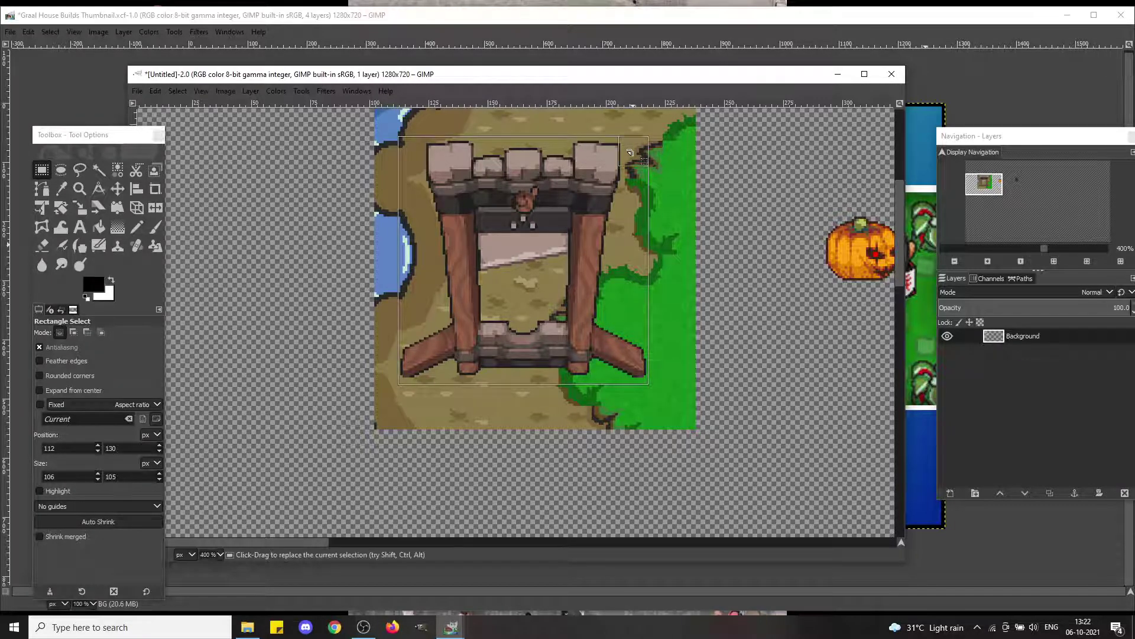
key("ctrl+x")
key("ctrl+v")
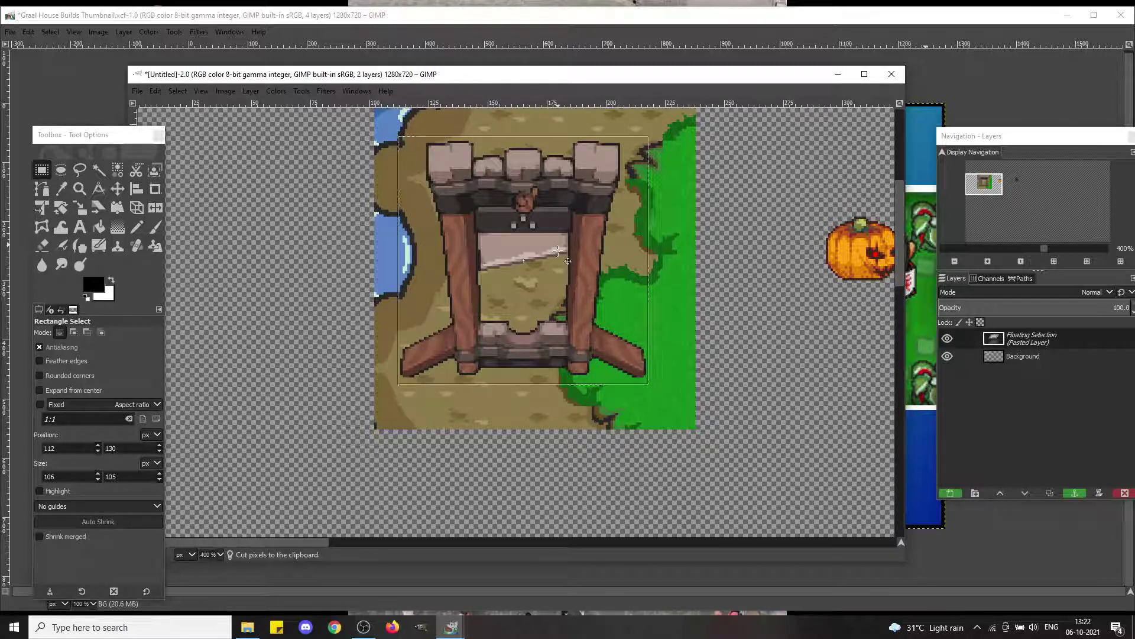
Step: Move the pasted guillotine clear of the leftover screenshot, below the carved jack-o'-lantern, and anchor it
left_click_drag(651, 233, 327, 302)
left_click(474, 223)
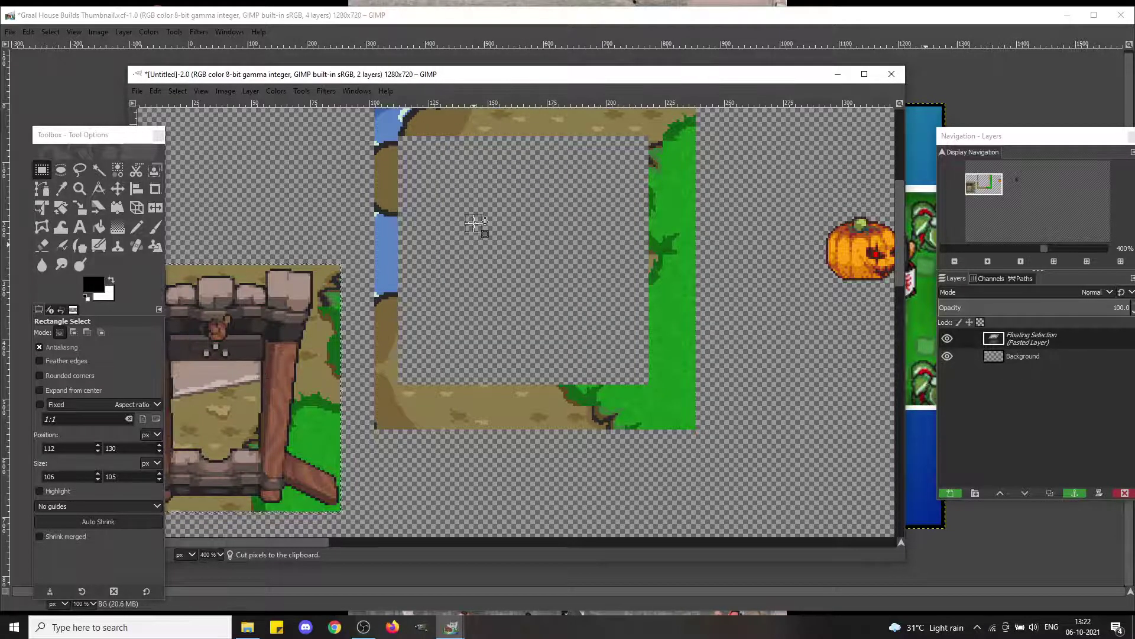
left_click(980, 247)
key("ctrl+v")
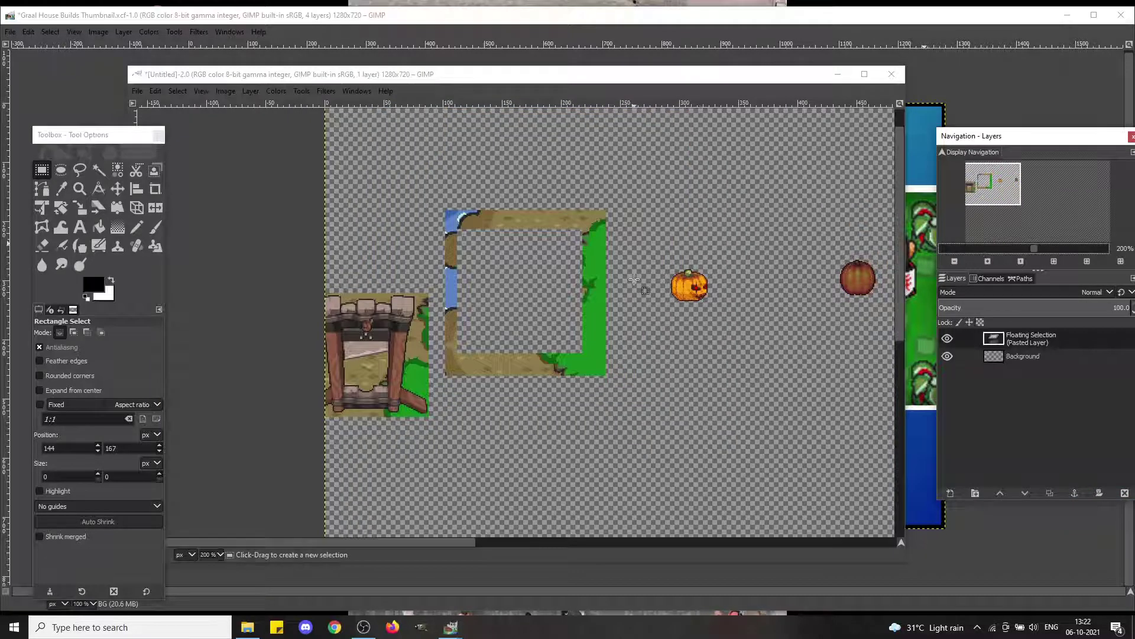
left_click_drag(356, 370, 667, 450)
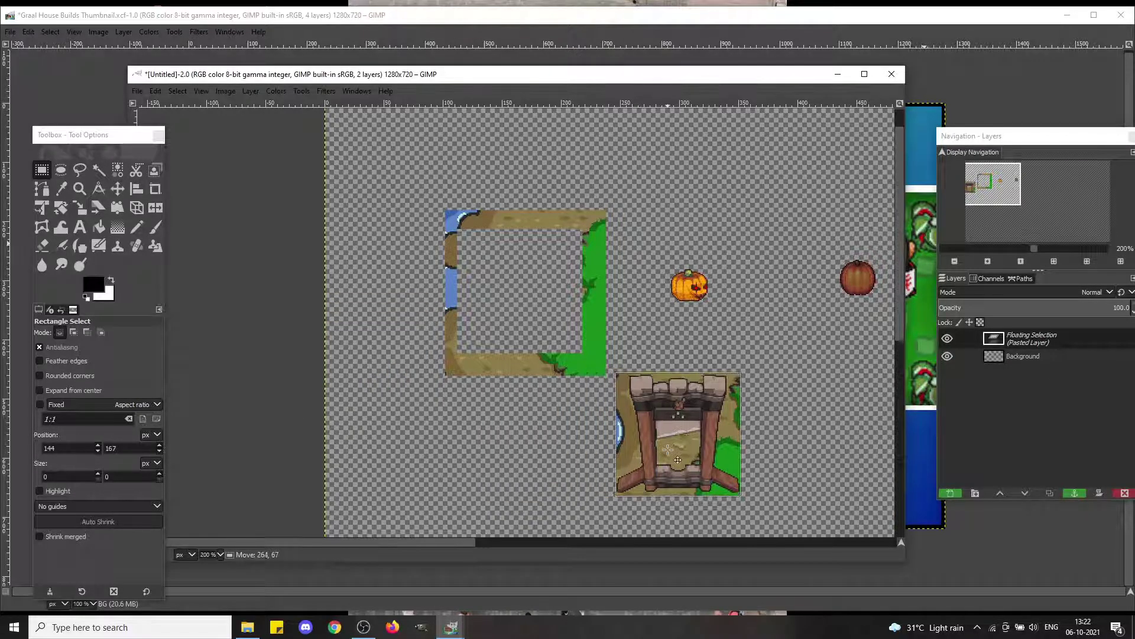
left_click(528, 326)
Step: Delete the leftover screenshot frame with a rectangle of about 163 × 201 px and clear the selection
left_click_drag(424, 196, 615, 432)
key("Delete")
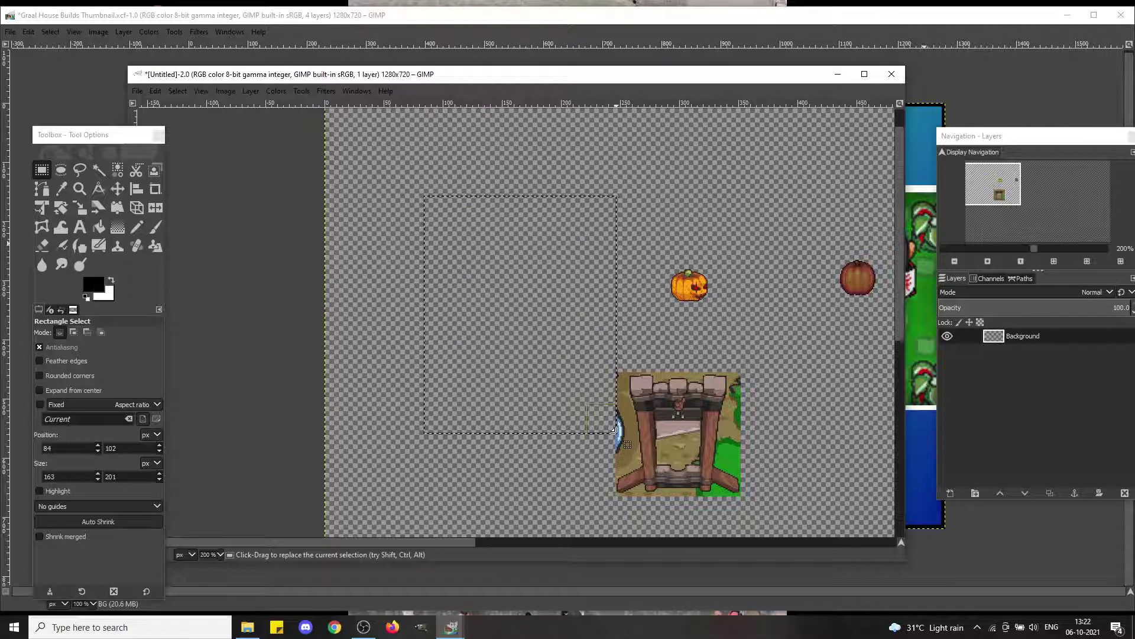
left_click(674, 433)
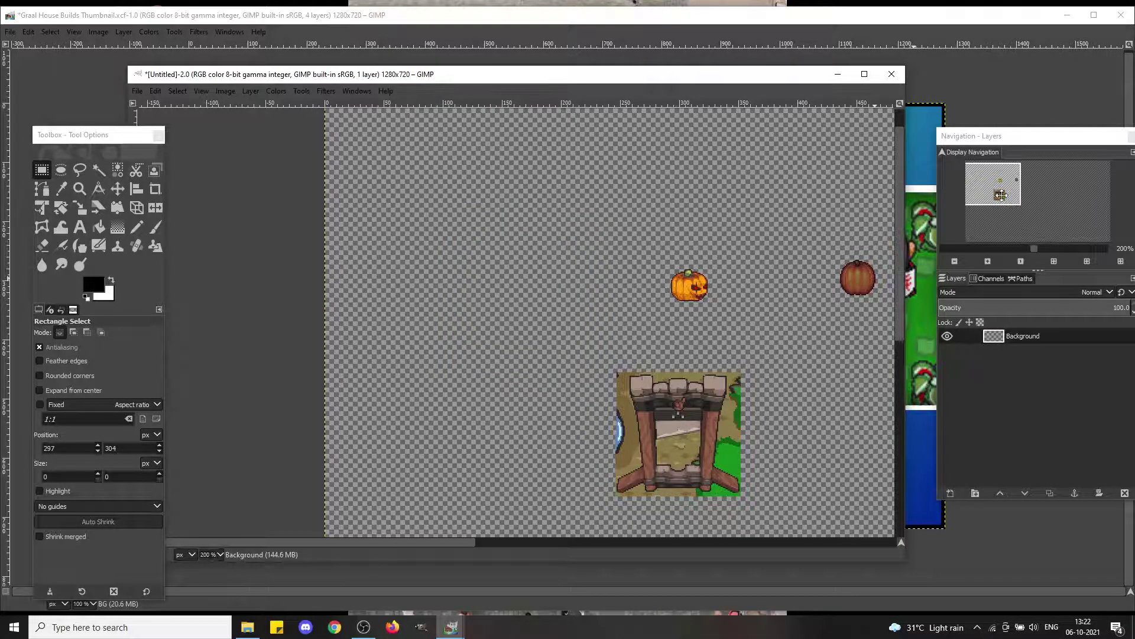
left_click_drag(1000, 196, 1012, 203)
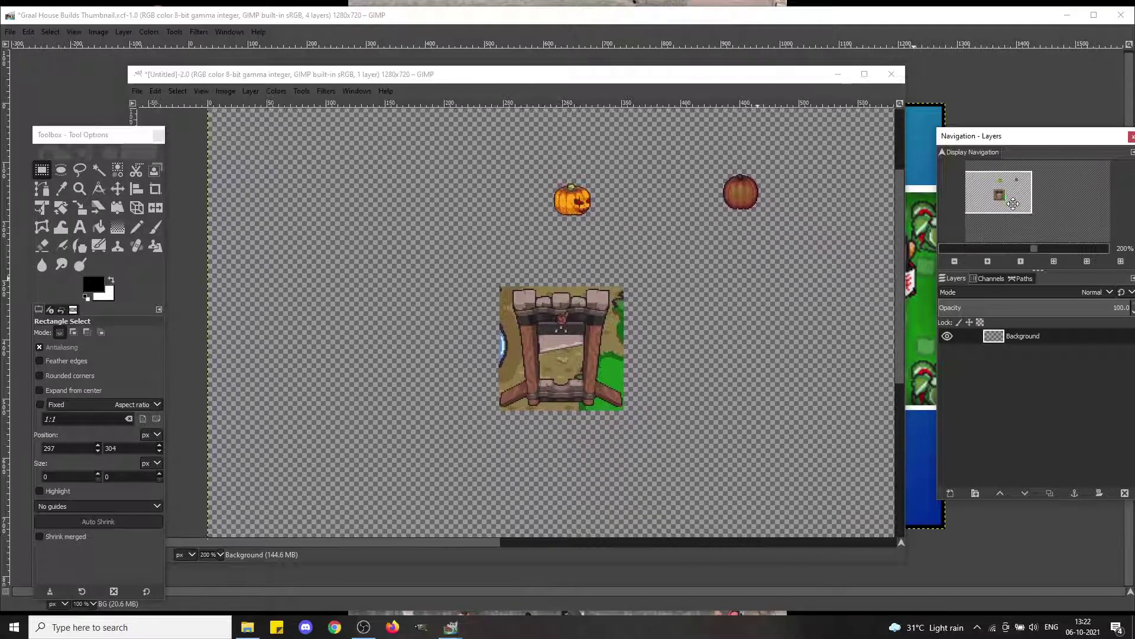
left_click(1053, 248)
left_click(1062, 250)
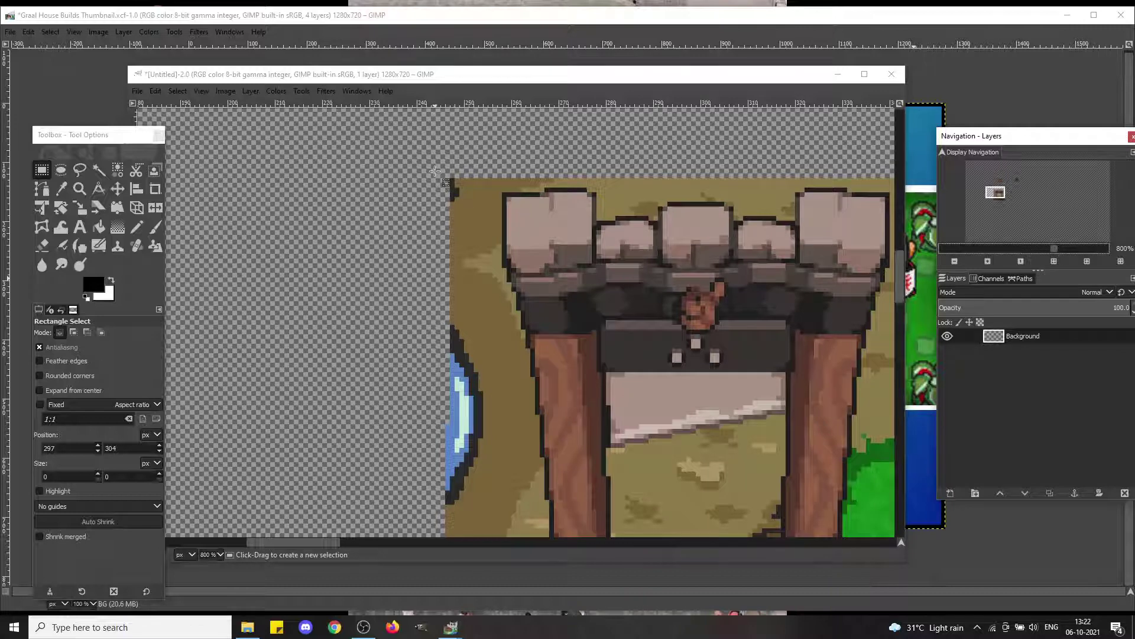
left_click_drag(437, 174, 503, 517)
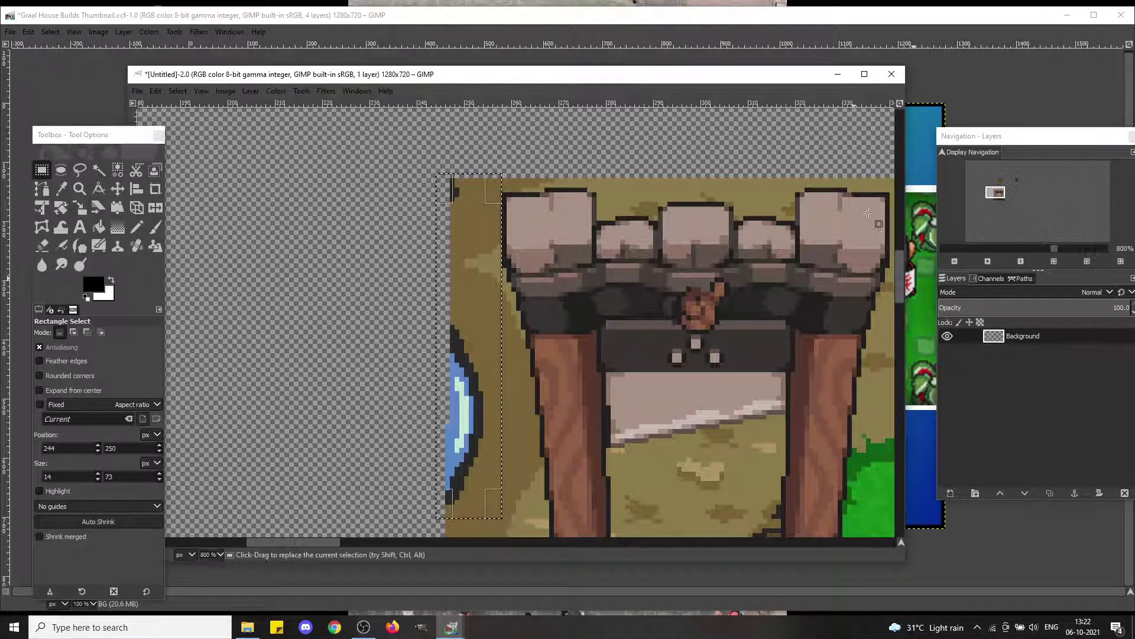
left_click(261, 227)
Step: Trace a closed Free Select outline closely around the guillotine's silhouette and commit the selection
left_click(81, 173)
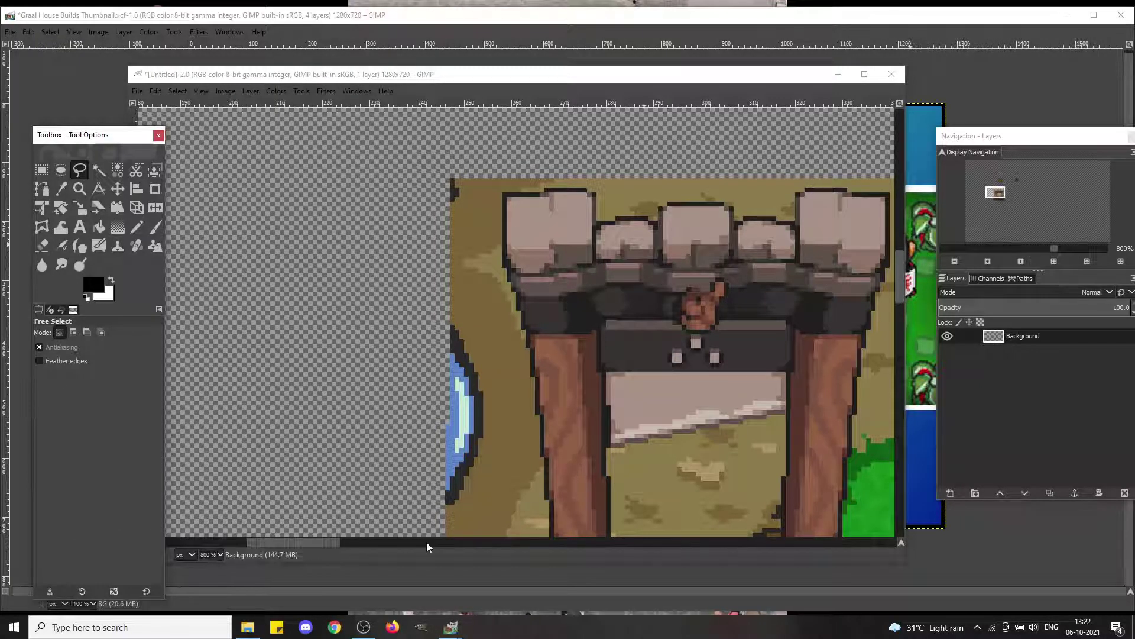
left_click_drag(310, 541, 329, 541)
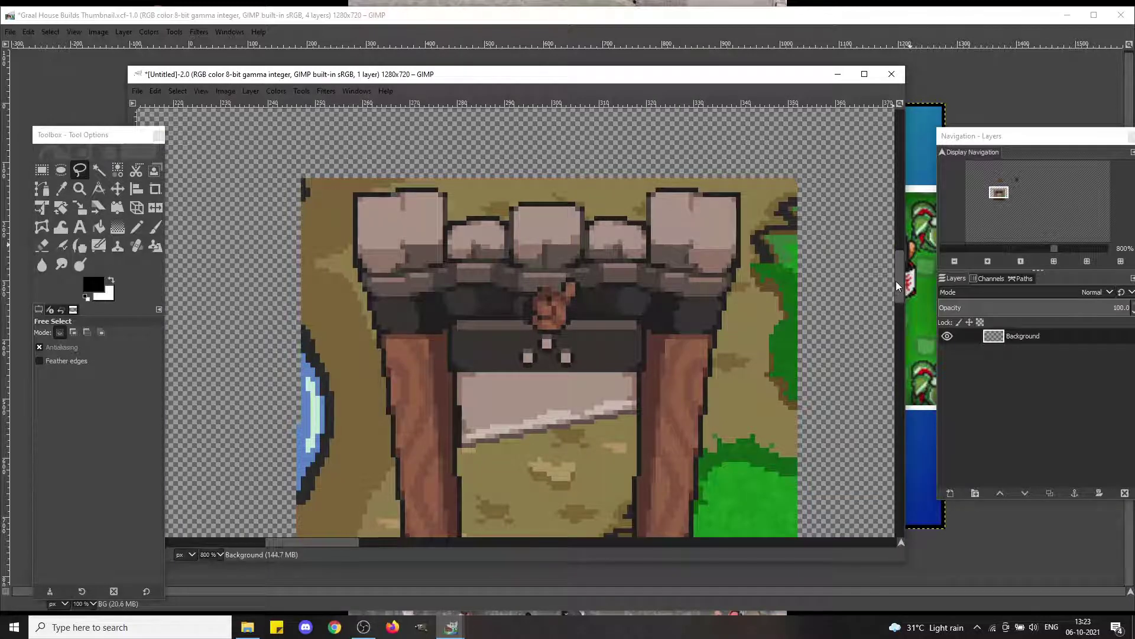
left_click_drag(896, 282, 896, 290)
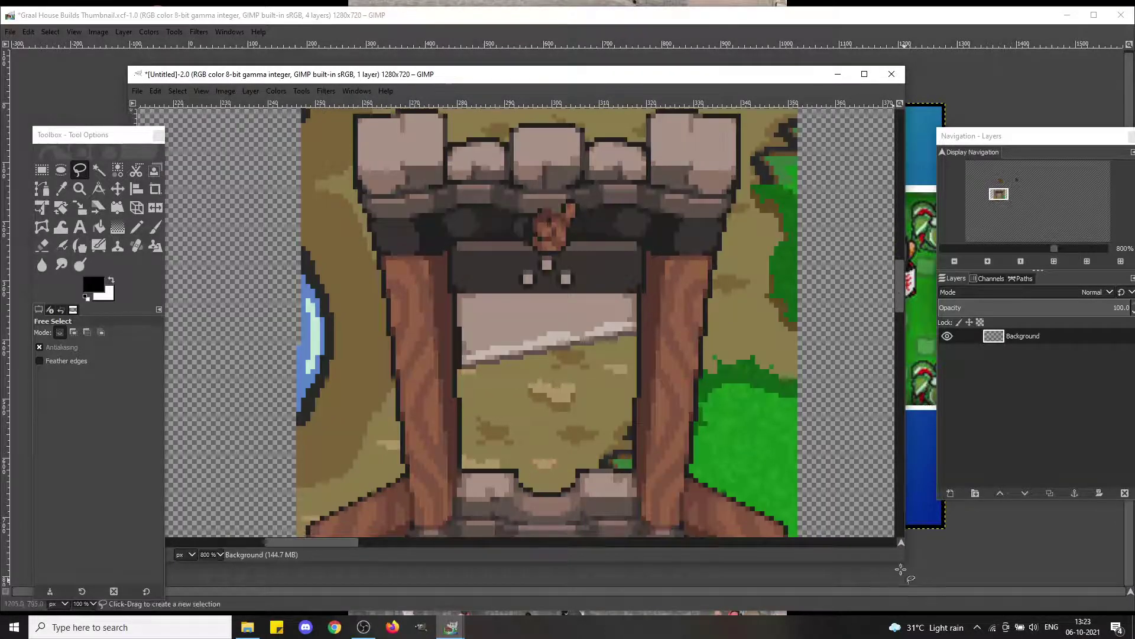
left_click_drag(900, 568, 960, 598)
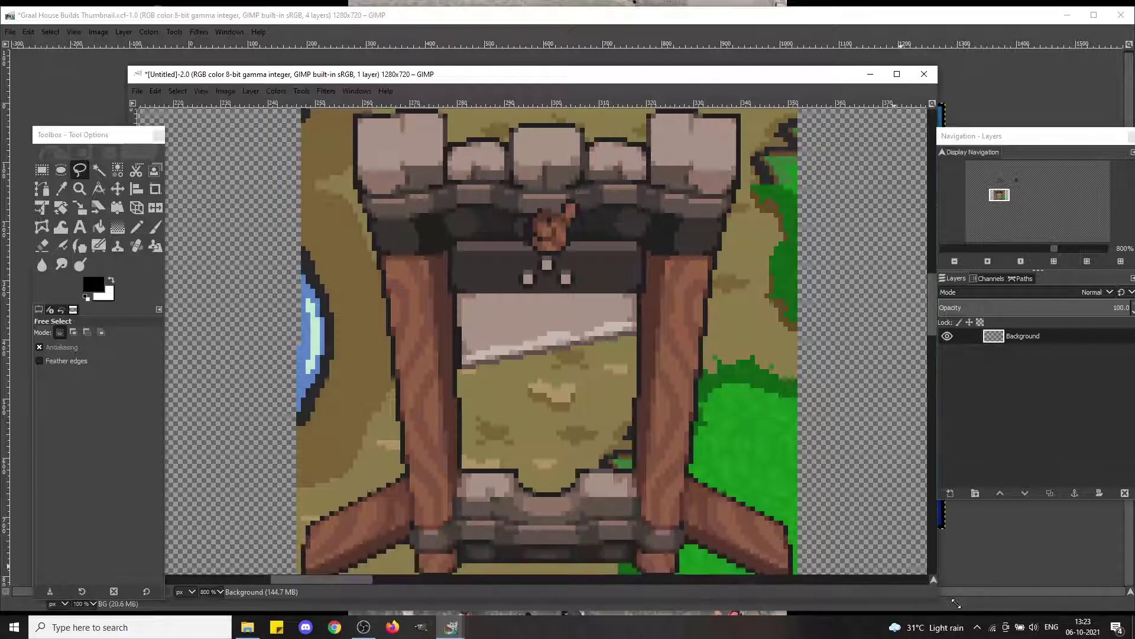
left_click(1038, 245)
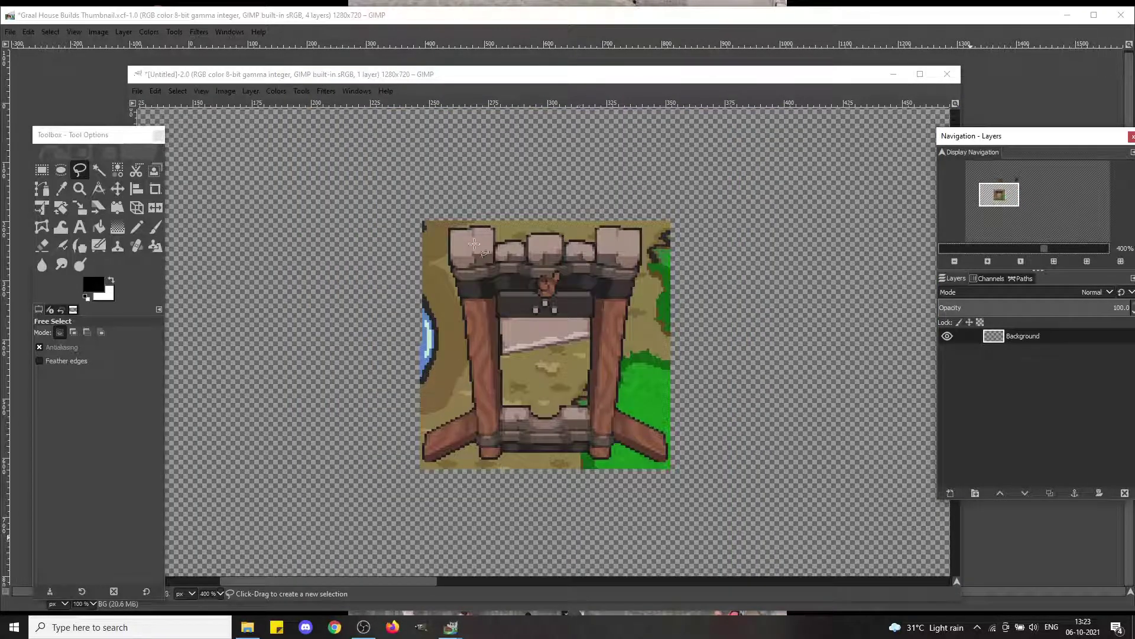
left_click(457, 226)
left_click_drag(455, 225, 445, 269)
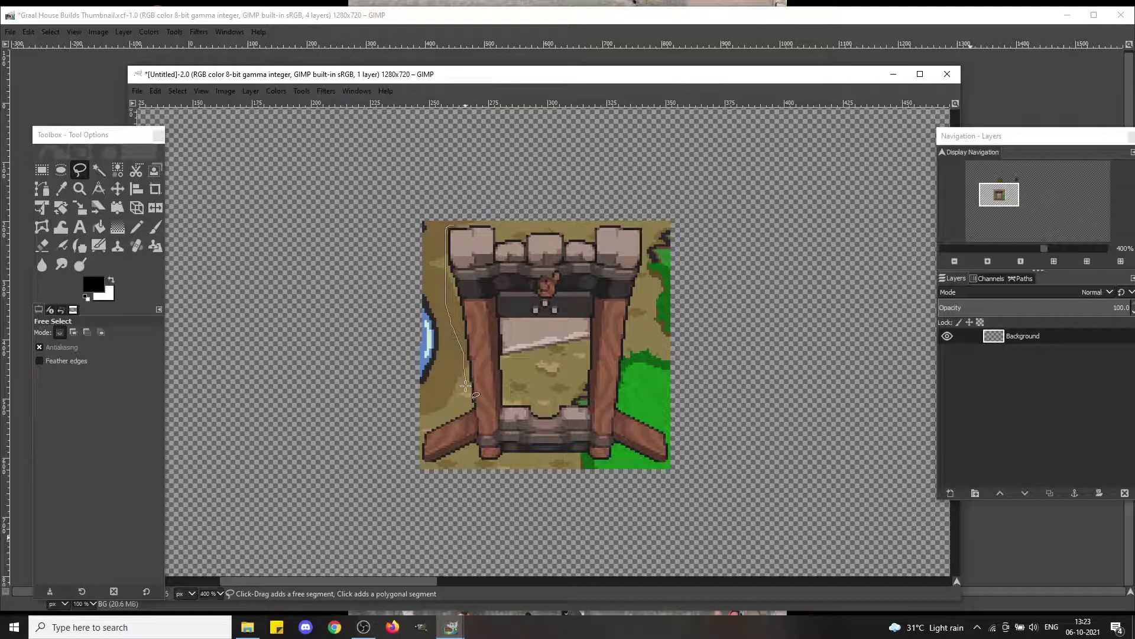
left_click_drag(466, 386, 462, 402)
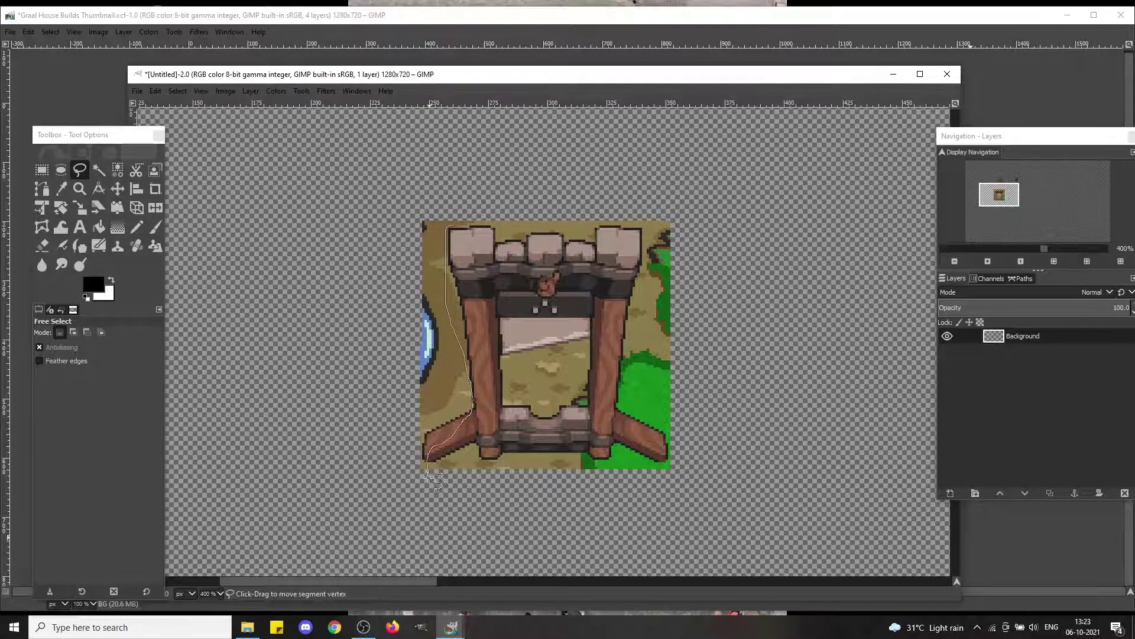
left_click_drag(418, 453, 418, 466)
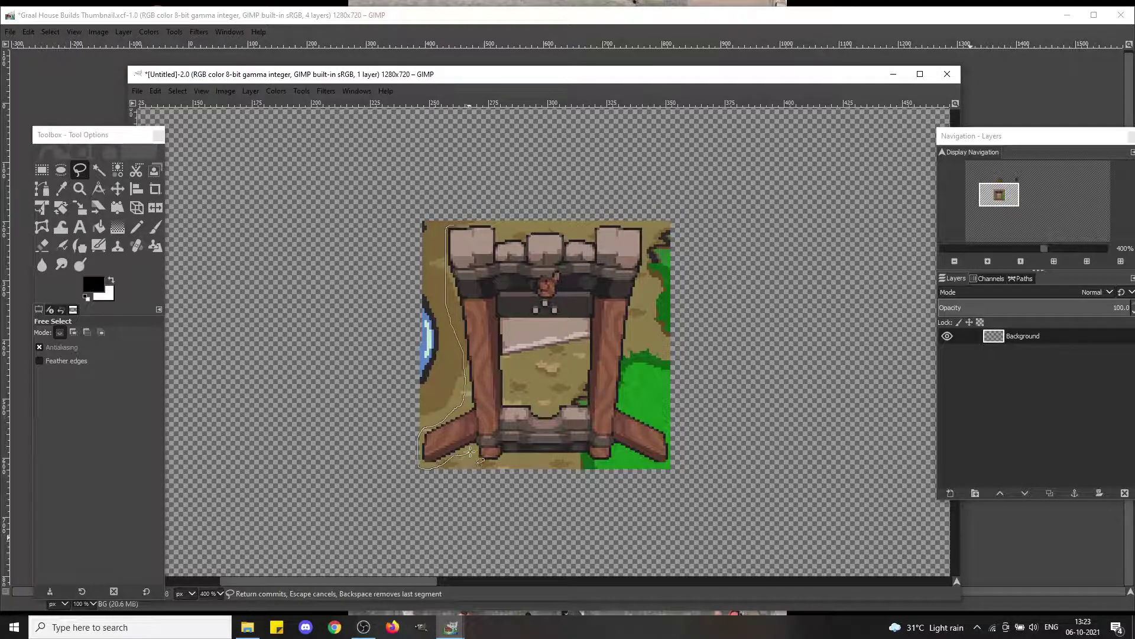
left_click_drag(514, 460, 543, 457)
left_click_drag(613, 462, 640, 463)
left_click_drag(660, 426, 652, 420)
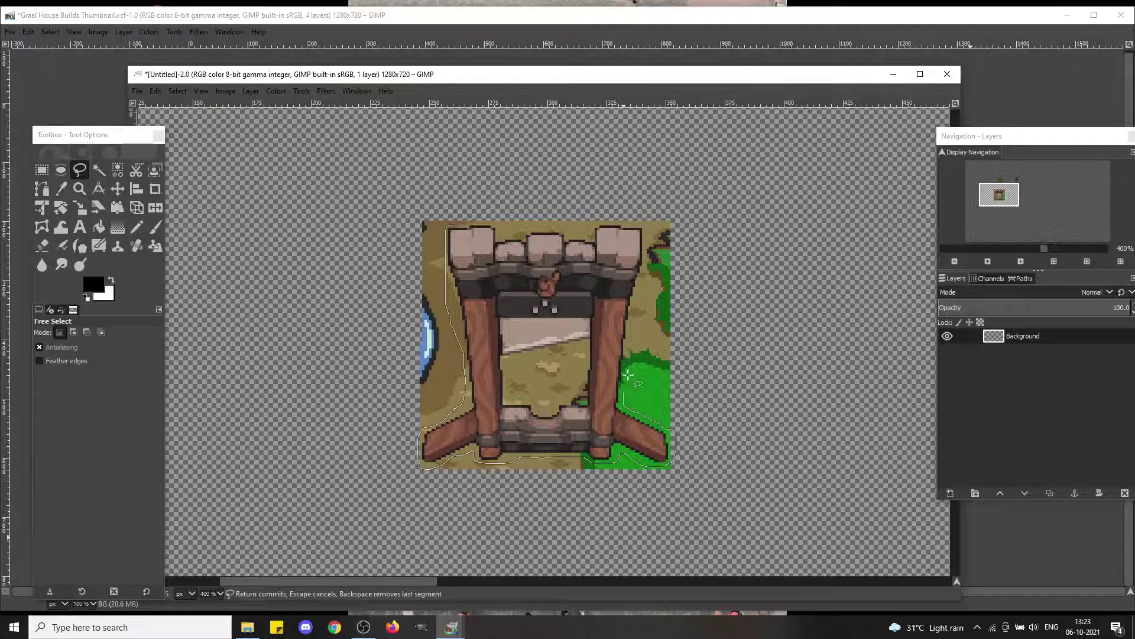
left_click_drag(628, 374, 632, 355)
left_click_drag(647, 270, 648, 256)
left_click_drag(570, 232, 568, 233)
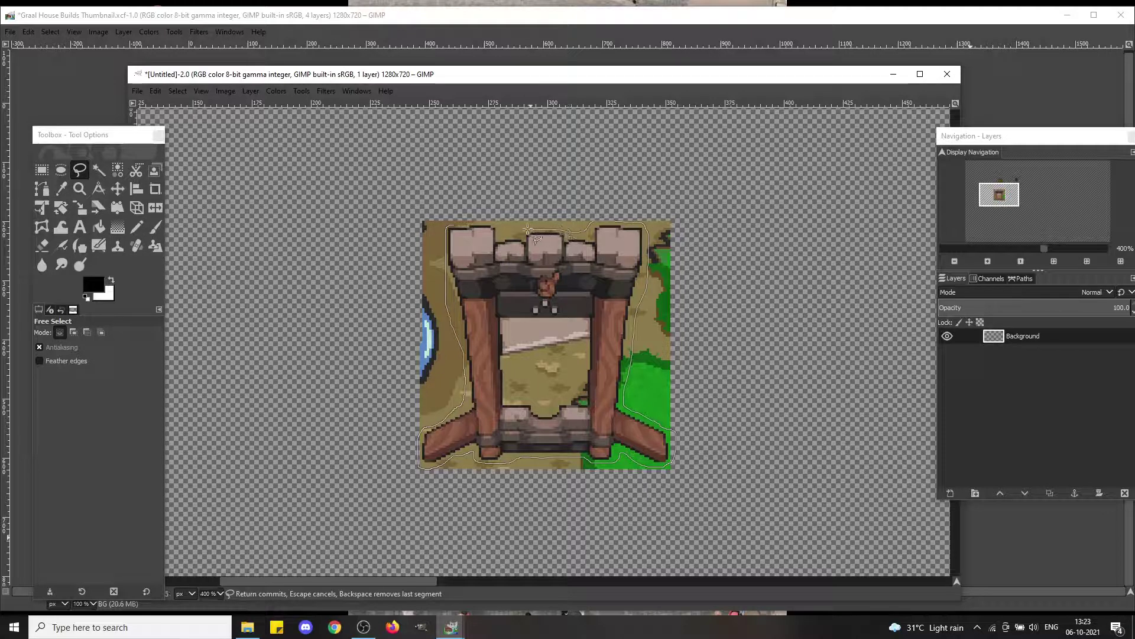
left_click(453, 225)
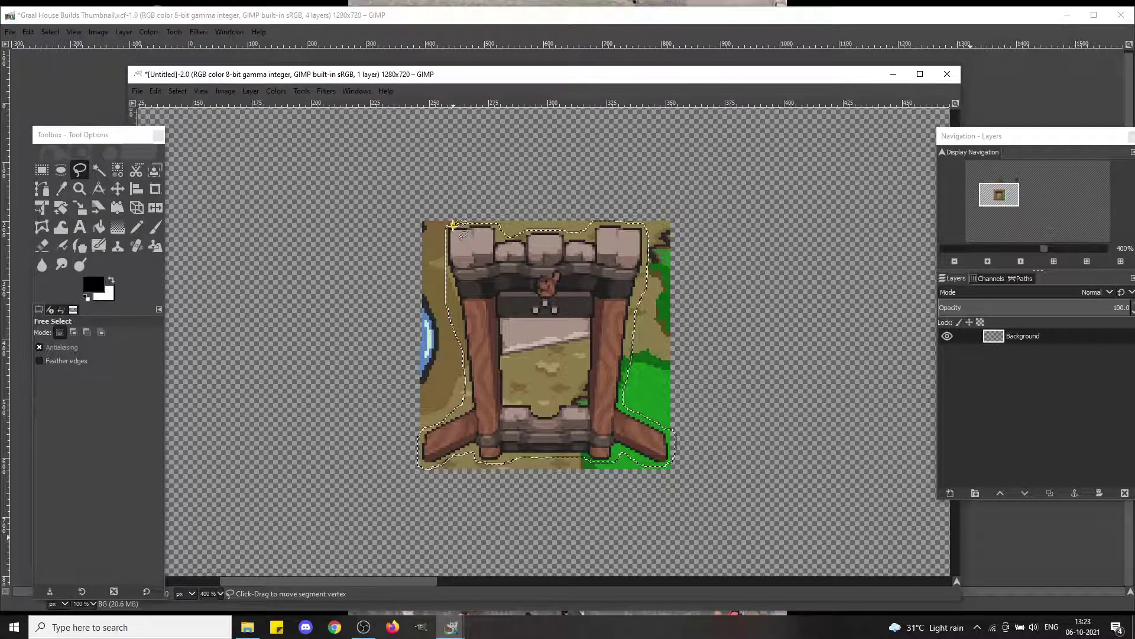
key("Return")
Step: Cut the outlined guillotine, paste it, move it clear to the left of the leftover background and anchor it
key("ctrl+x")
key("ctrl+v")
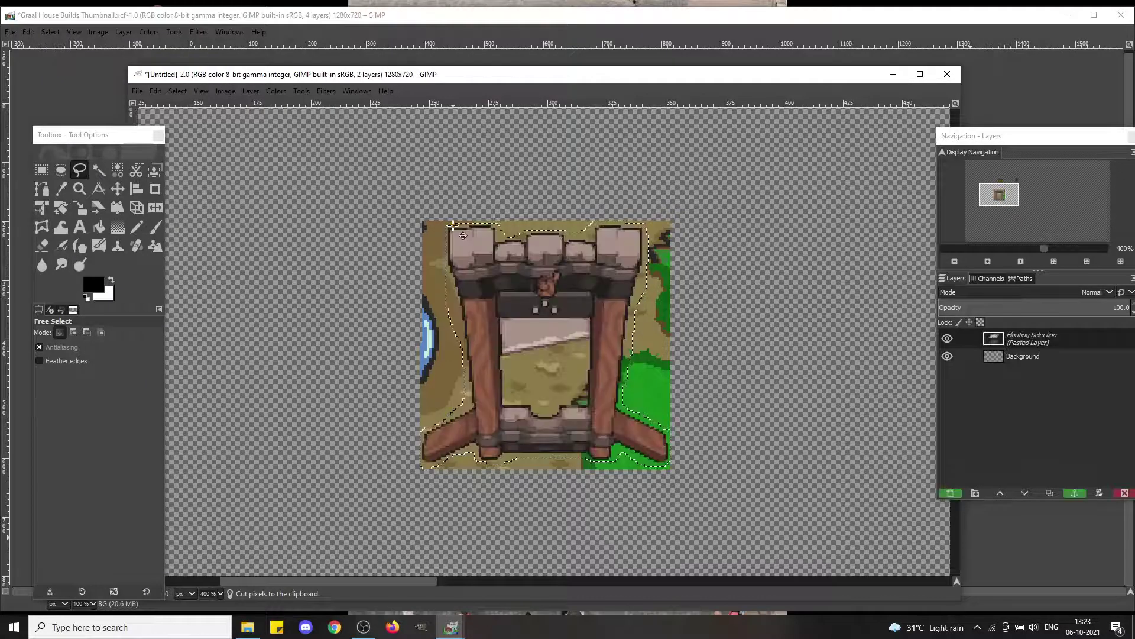
left_click_drag(318, 348, 303, 382)
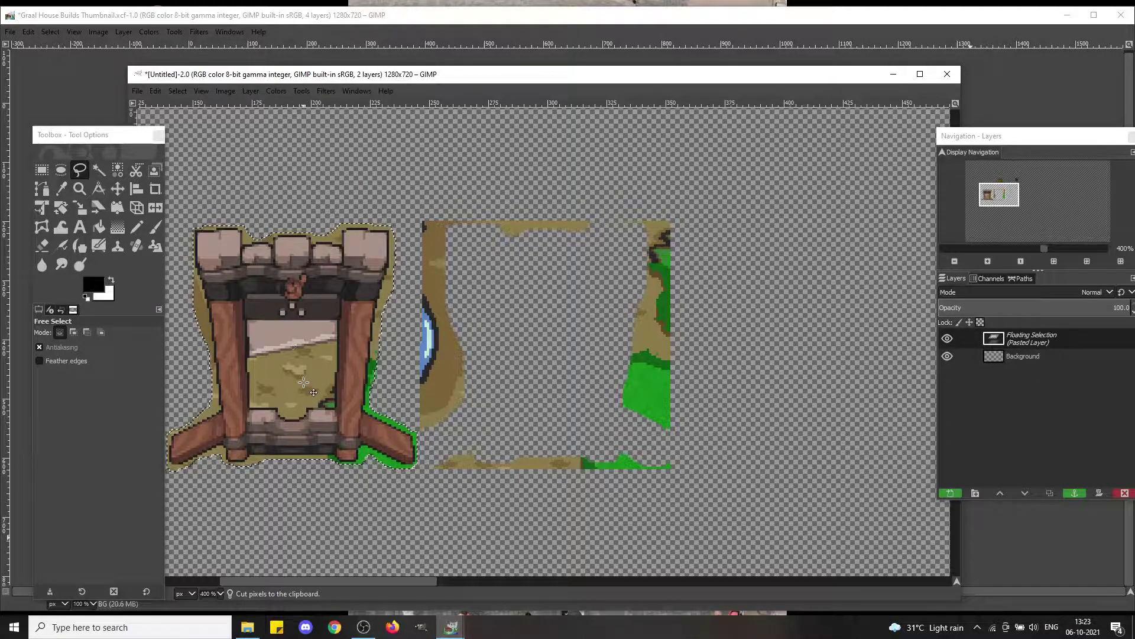
left_click(535, 351)
Step: Delete the leftover background with a 118 × 125 px rectangle and its remaining edge sliver with a 26 × 49 px rectangle, then deselect
key("r")
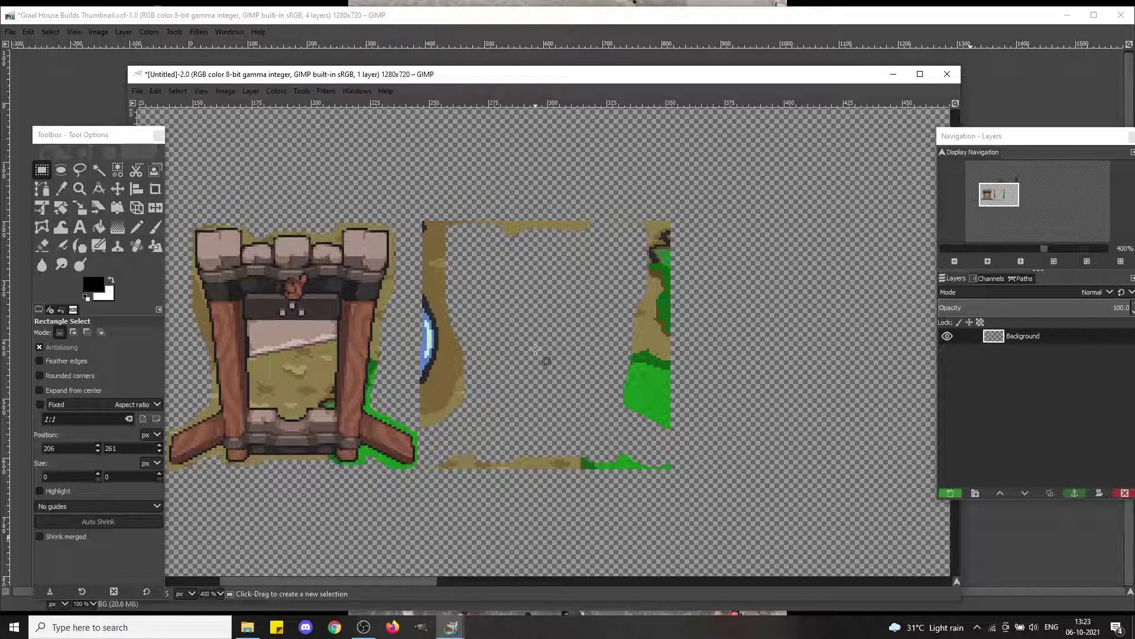
left_click_drag(422, 209, 701, 504)
key("Delete")
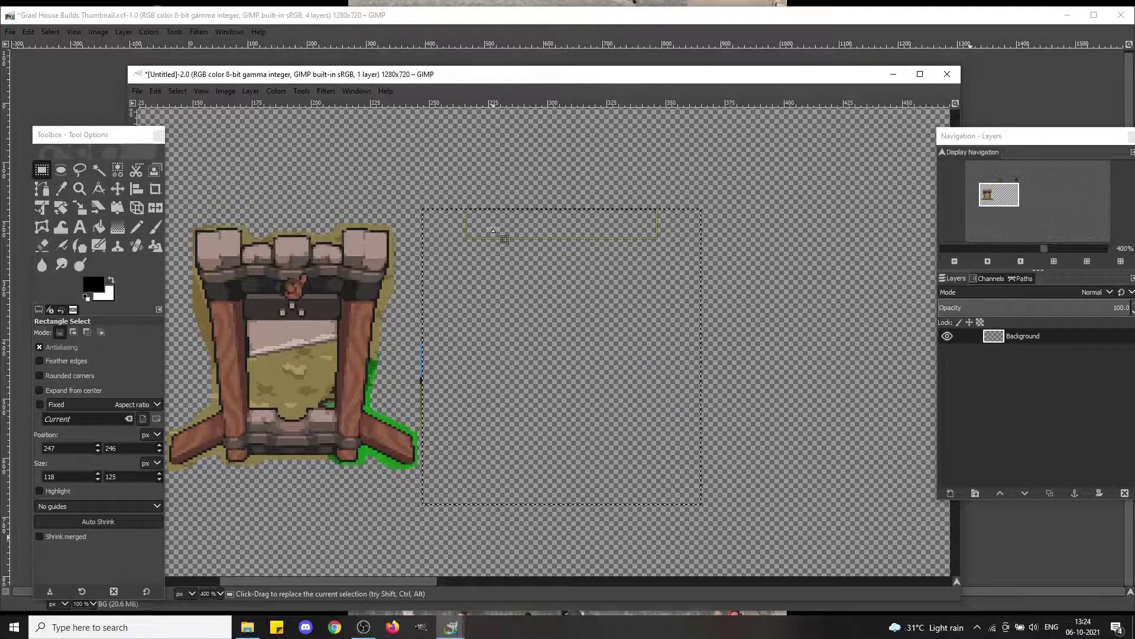
left_click(468, 162)
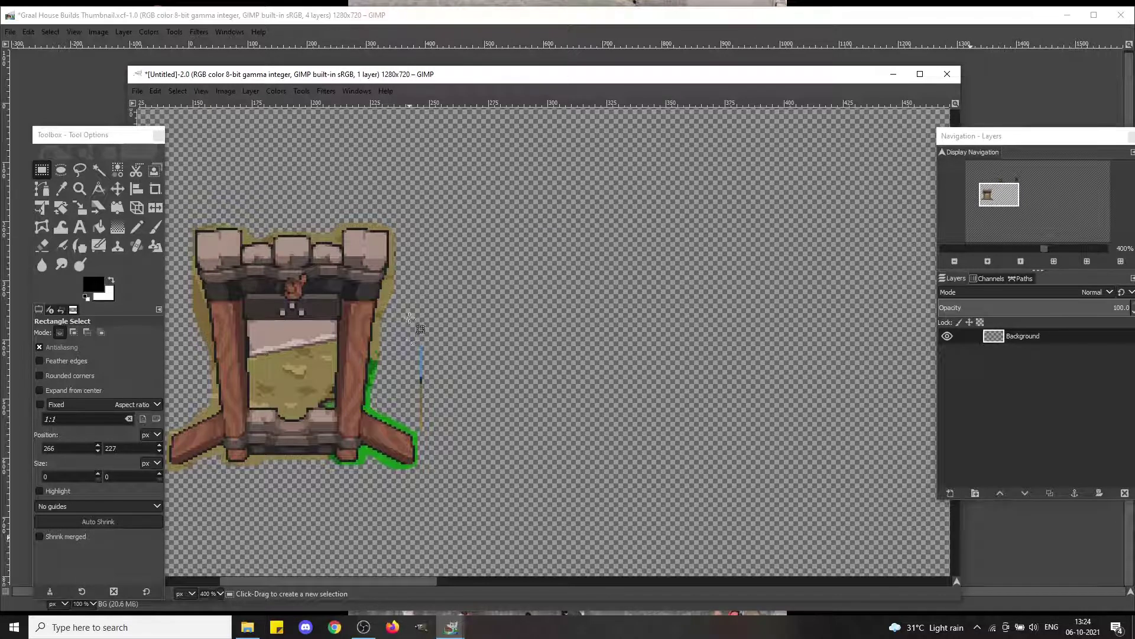
left_click_drag(410, 318, 471, 433)
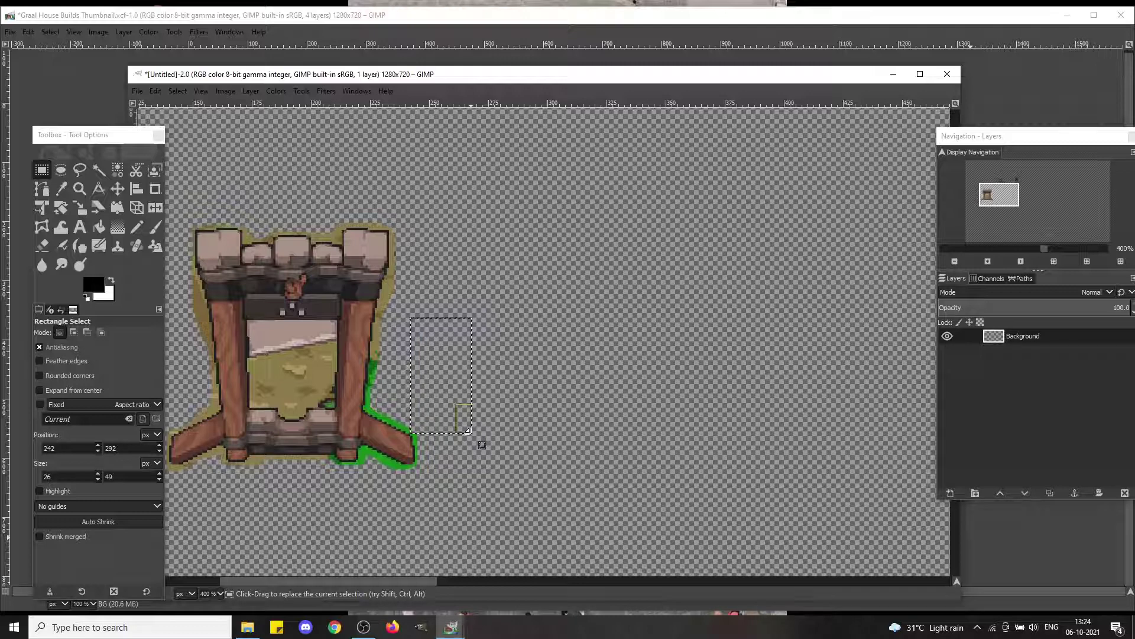
left_click(466, 243)
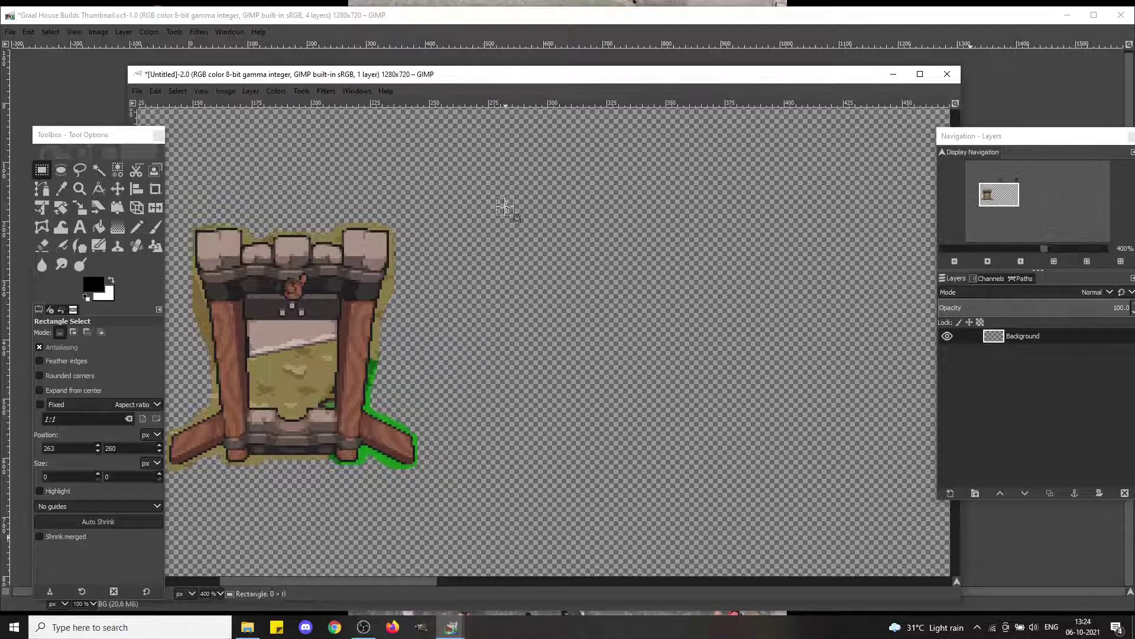
Step: Select the guillotine with a 146 × 120 px rectangle, cut and paste it, move it right into the open area and anchor it
left_click_drag(505, 205, 165, 490)
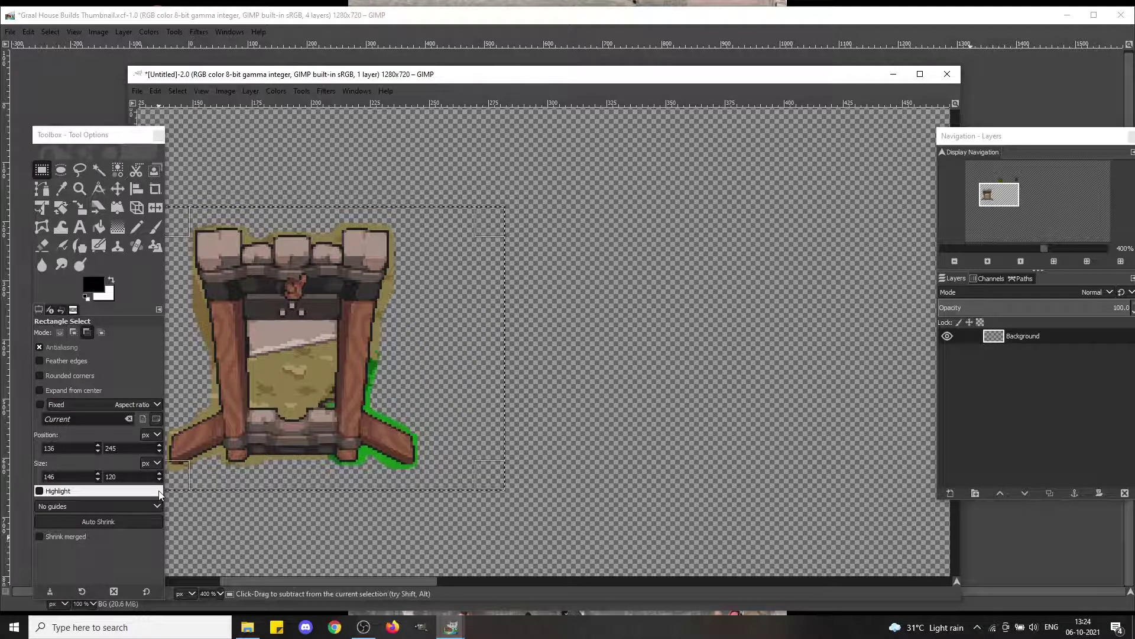
key("ctrl+x")
key("ctrl+v")
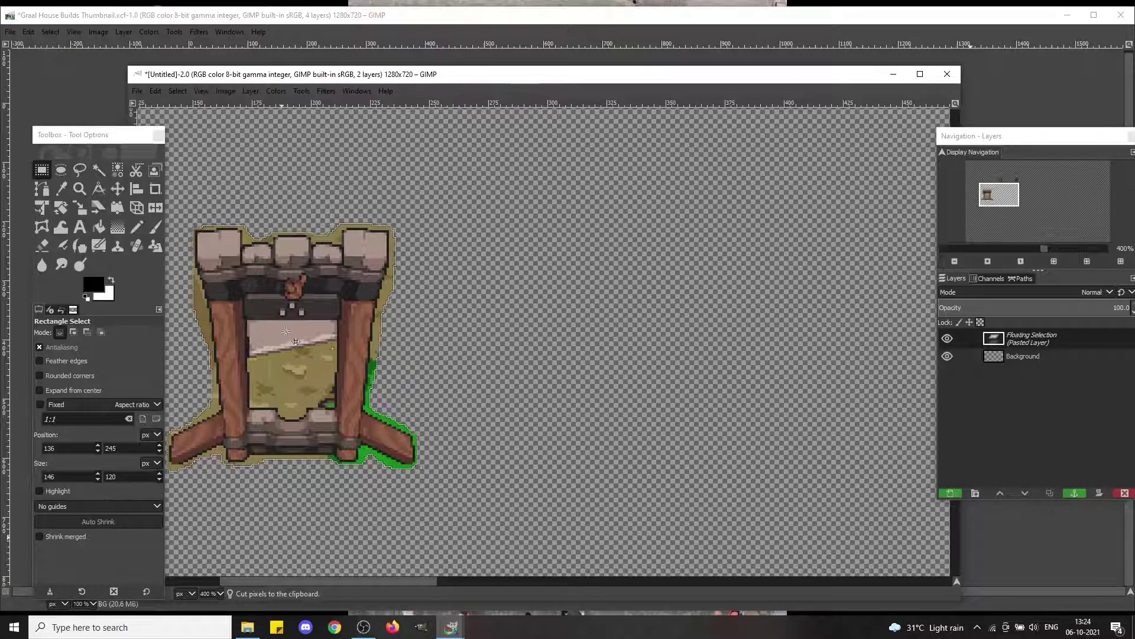
left_click_drag(287, 331, 494, 309)
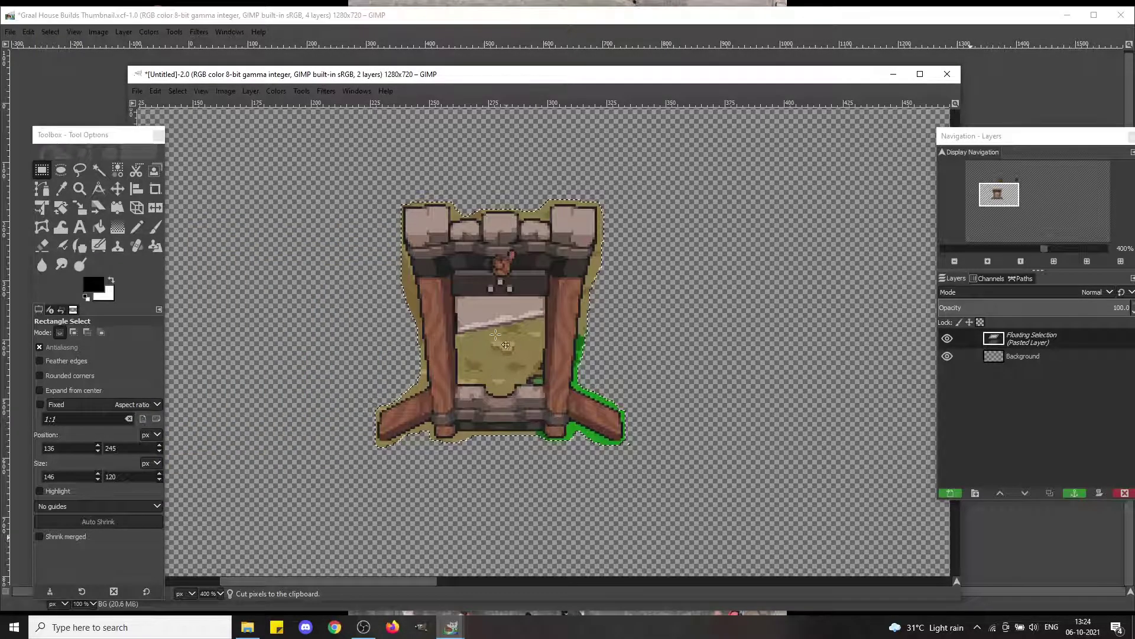
left_click(259, 315)
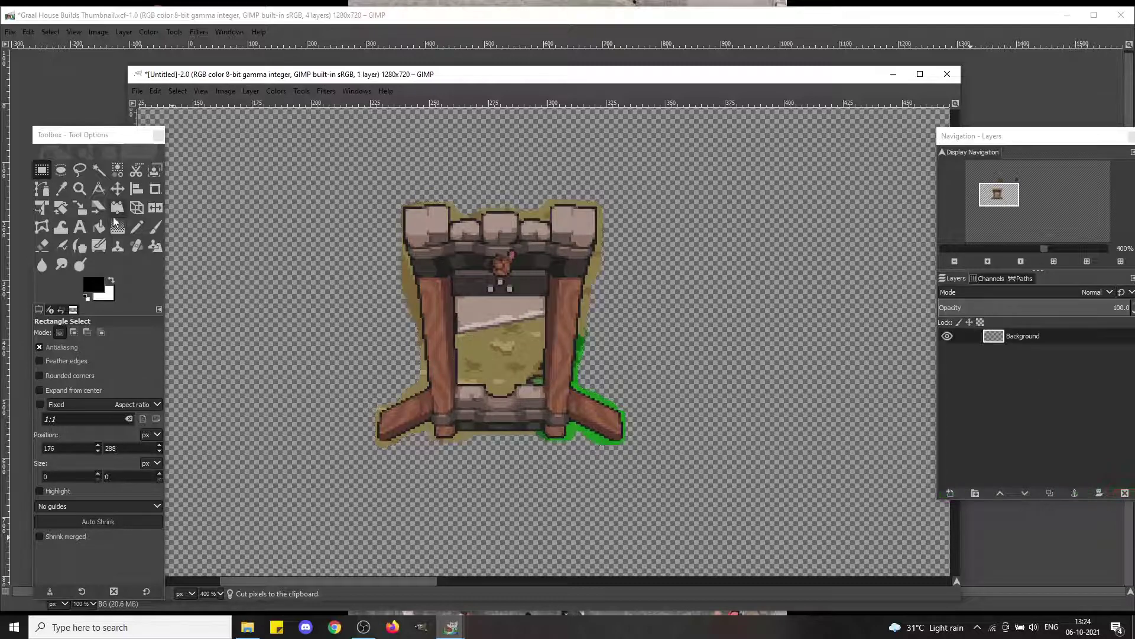
Step: Fuzzy-select and delete the sand and green grass patches around the outside of the guillotine
left_click(99, 170)
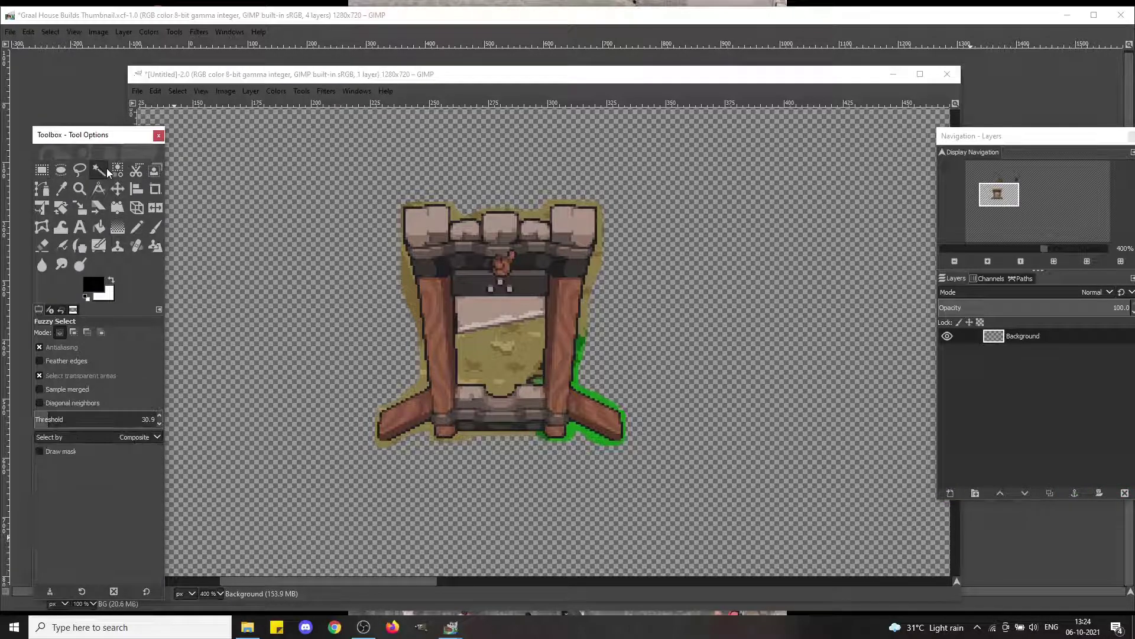
left_click(409, 283)
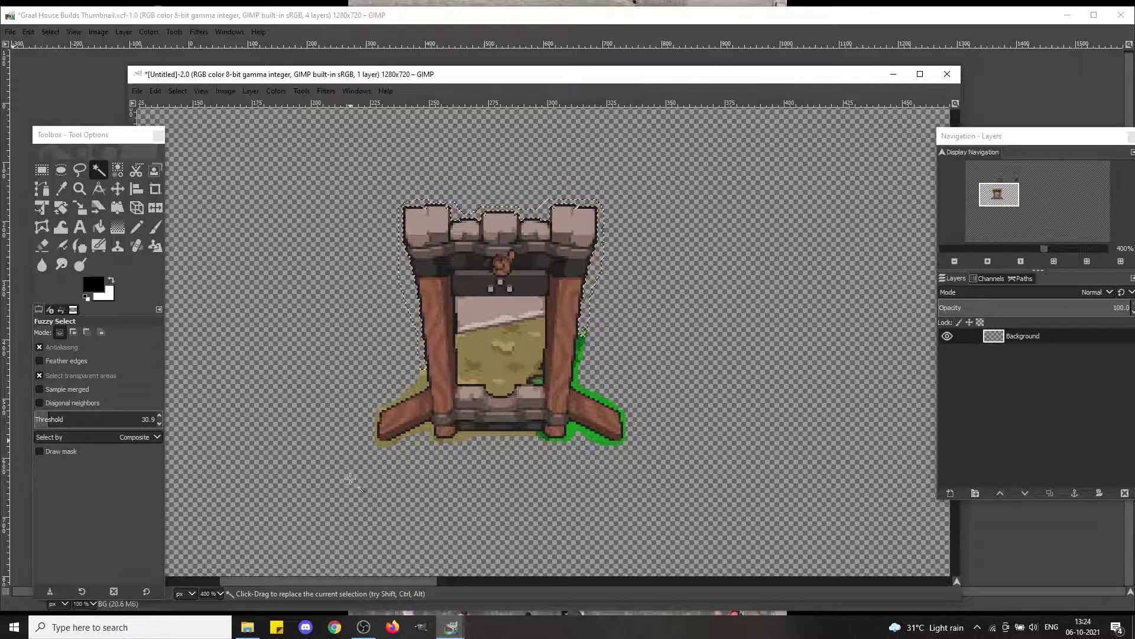
left_click(592, 437)
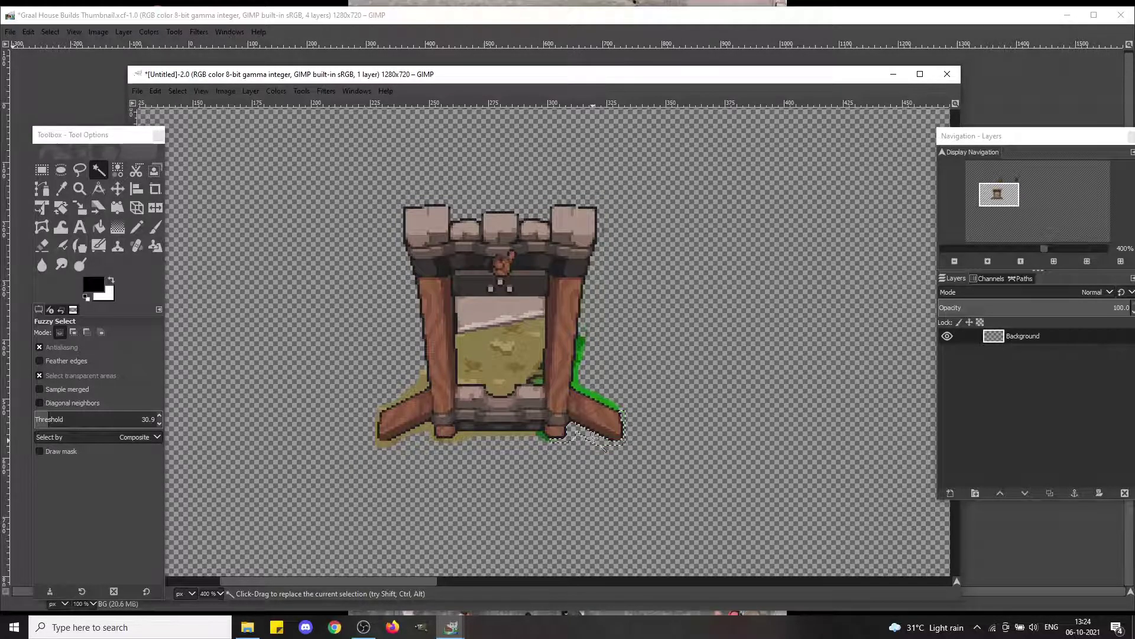
left_click(419, 384)
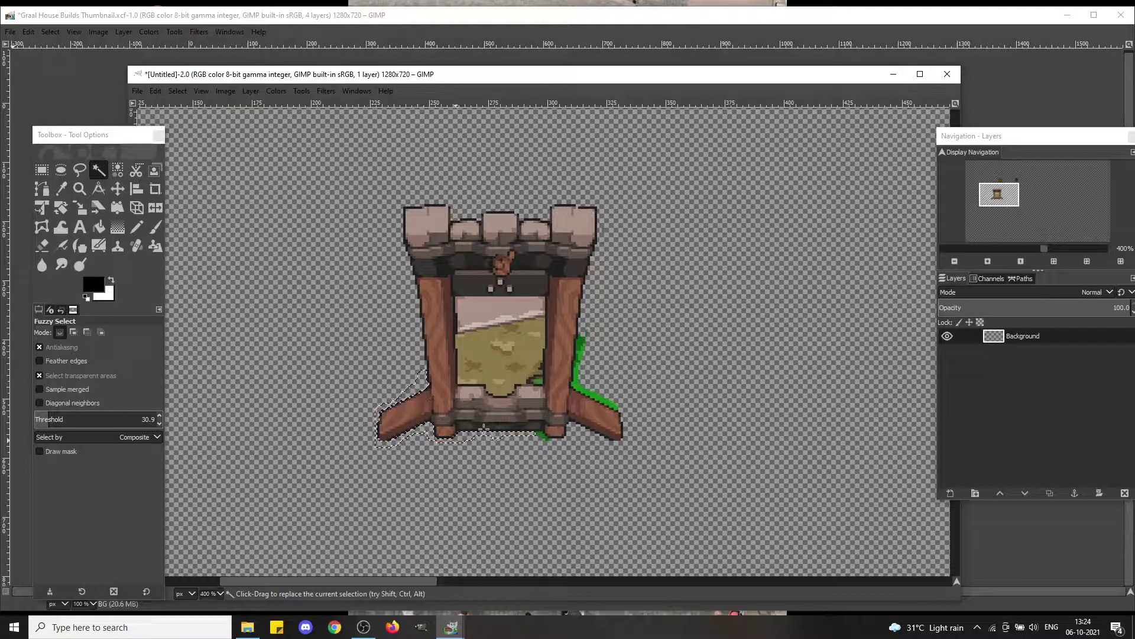
left_click(543, 436)
left_click(577, 370)
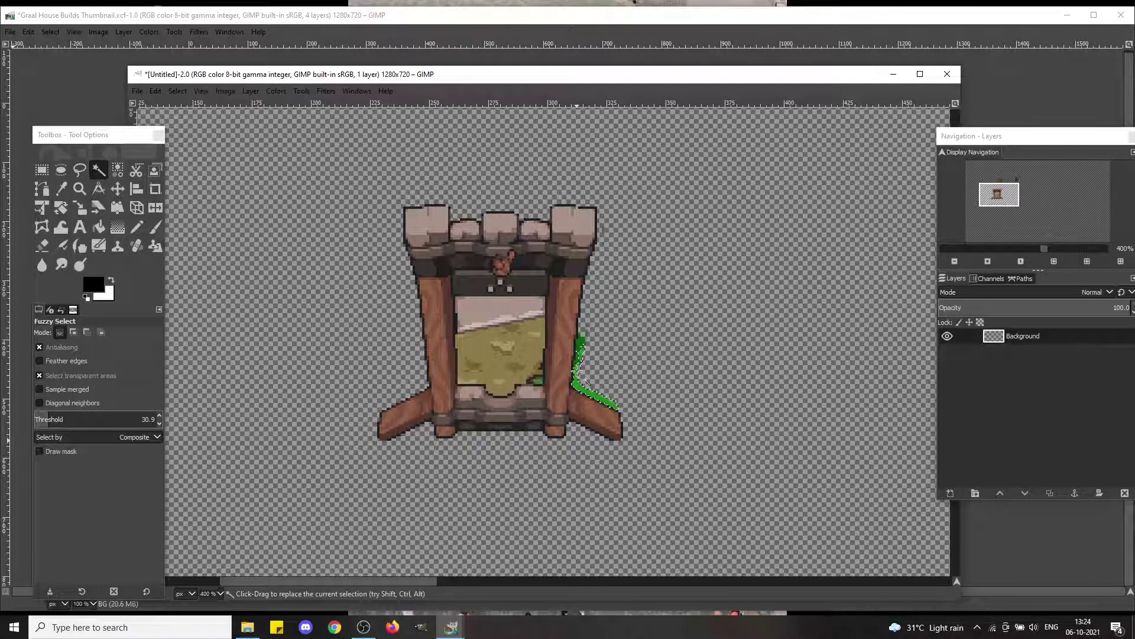
key("Delete")
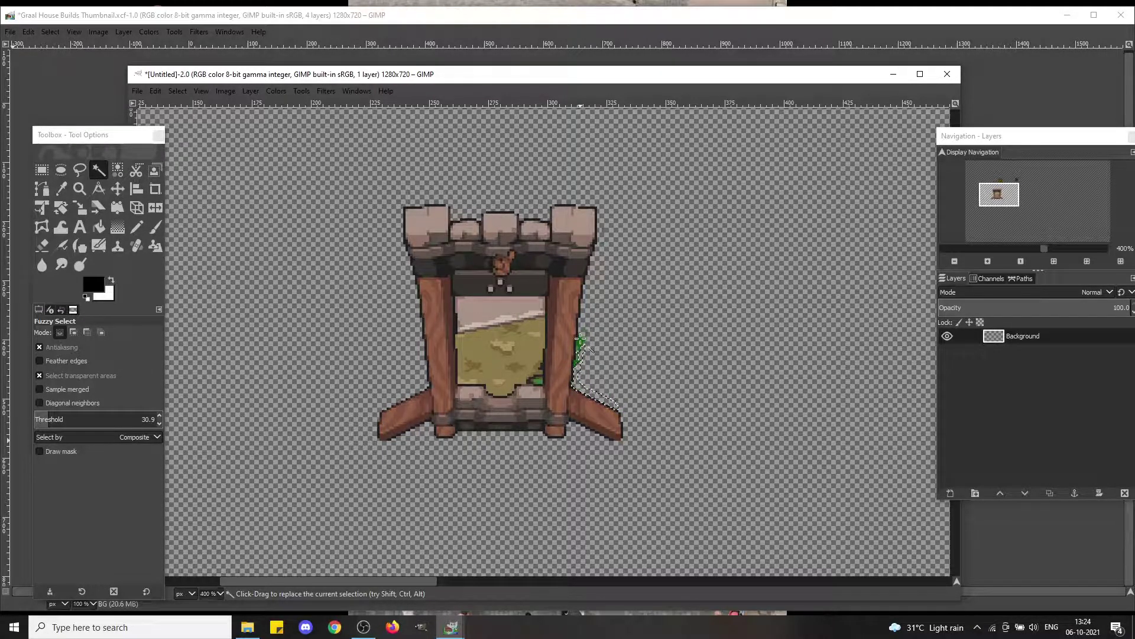
left_click(581, 342)
left_click(578, 362)
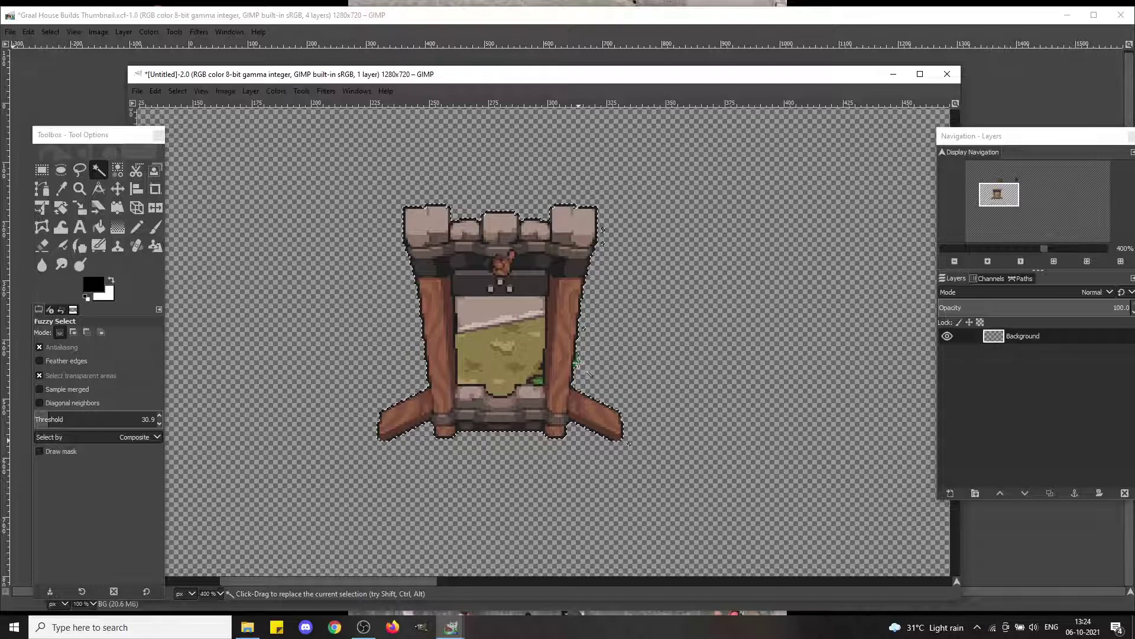
Step: Fuzzy-select the sand inside the guillotine frame below the blade with a threshold of 19.8 and delete it
left_click(516, 351)
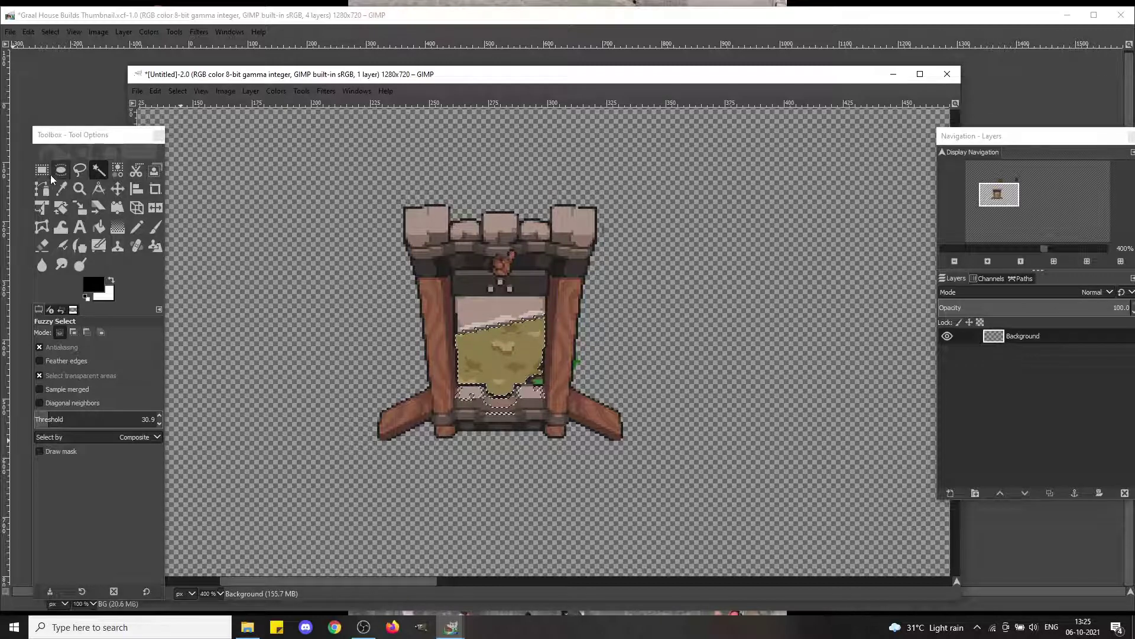
left_click(43, 421)
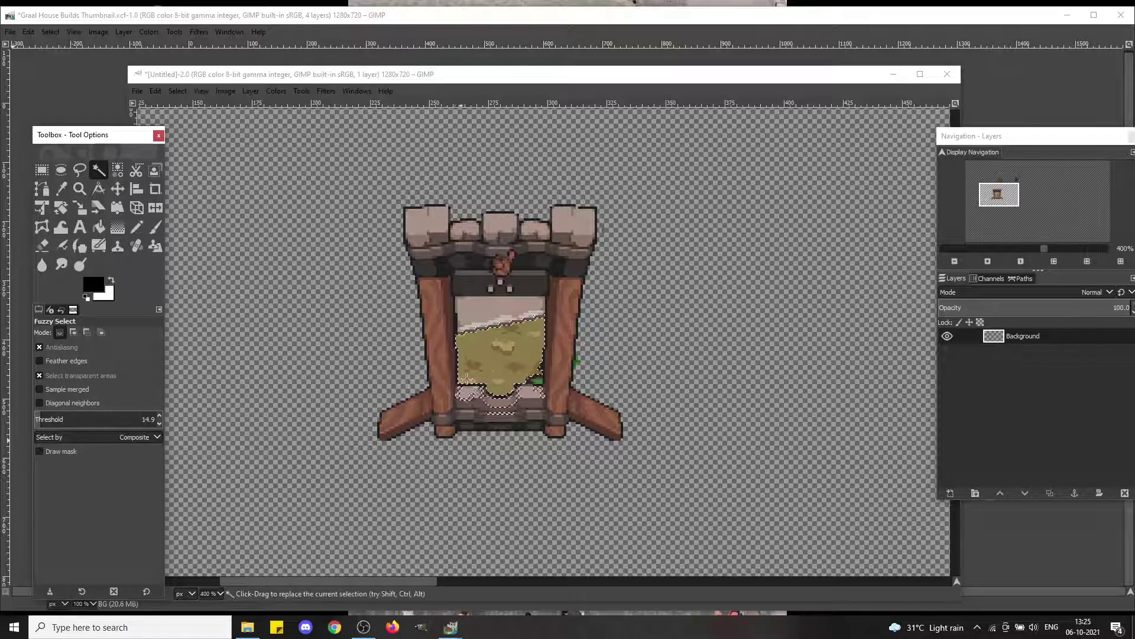
left_click(492, 370)
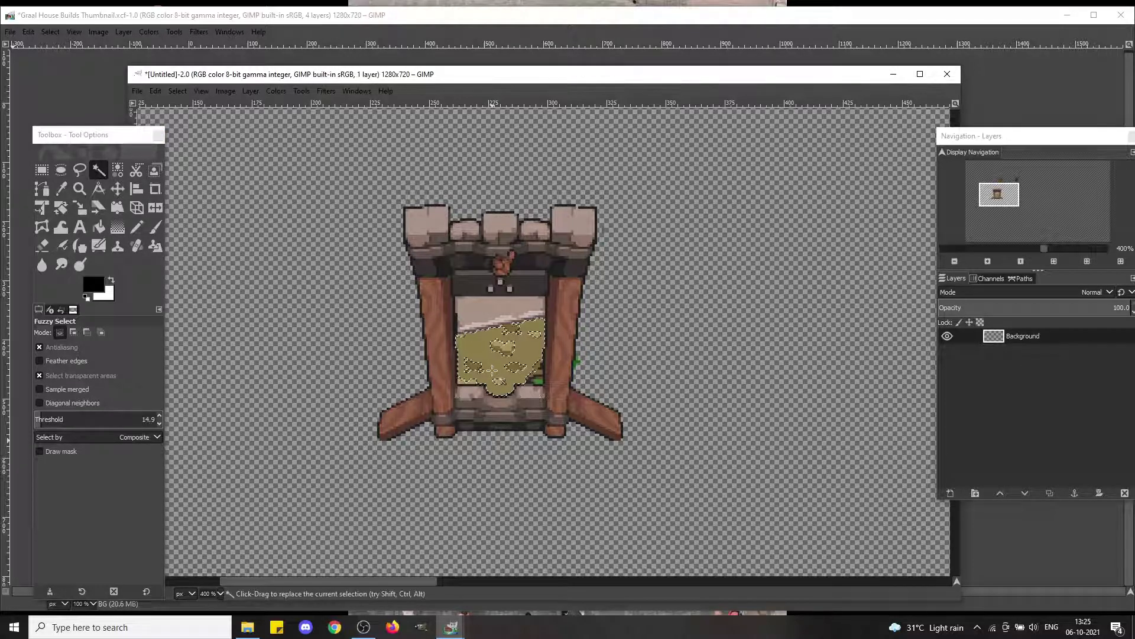
left_click_drag(44, 417, 47, 419)
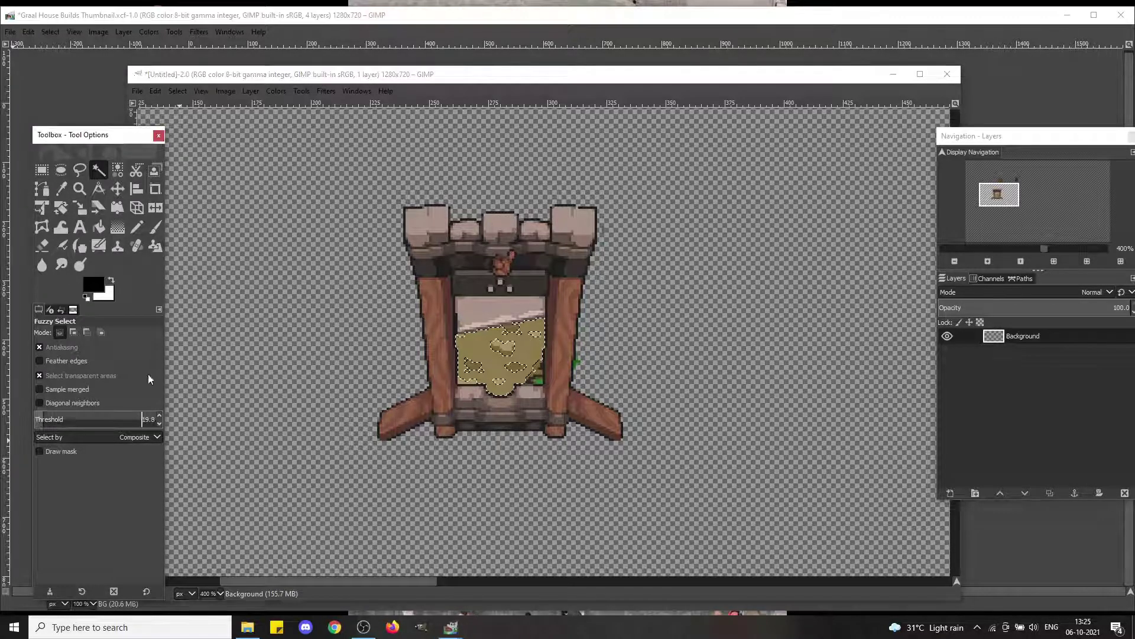
left_click(483, 353)
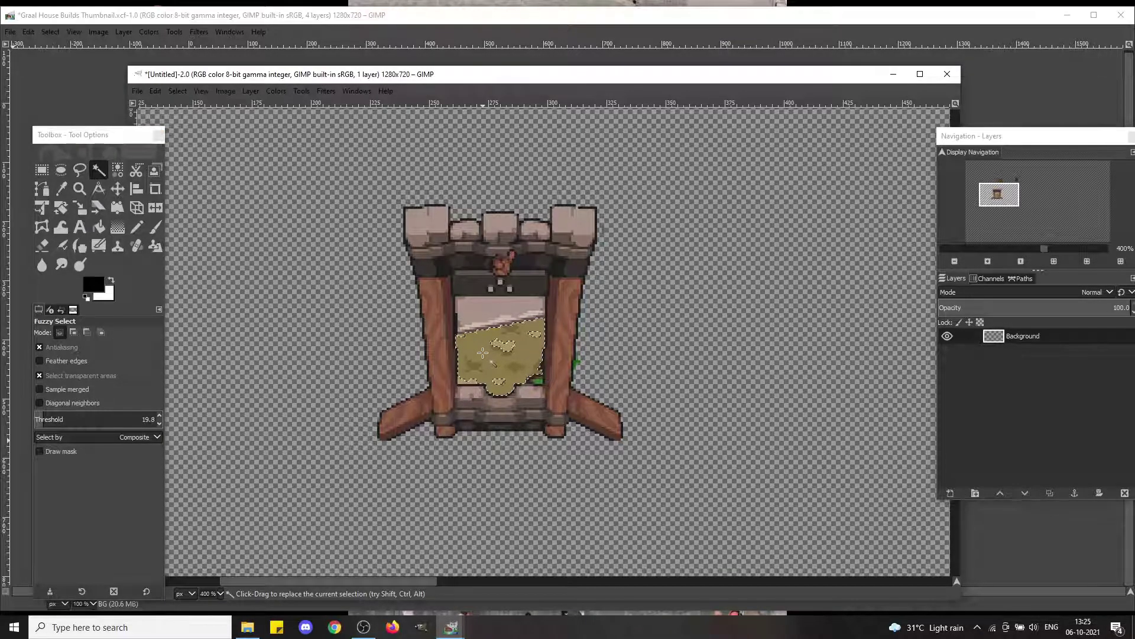
key("r")
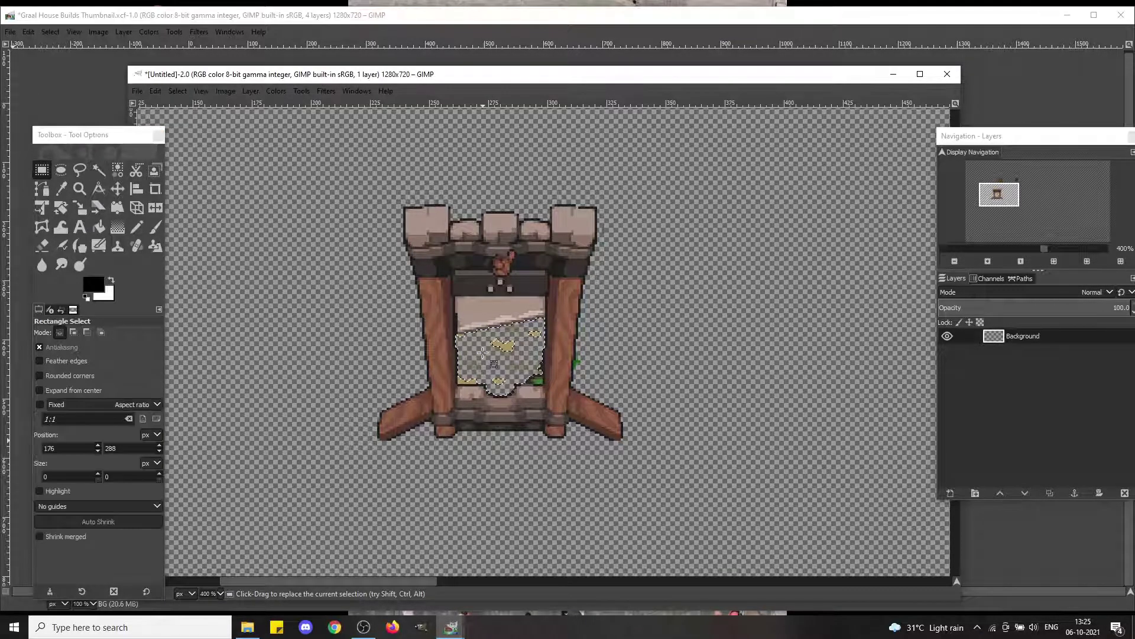
Step: Deselect and erase the green grass specks beside the guillotine's right post with a 1 px eraser
left_click(575, 357)
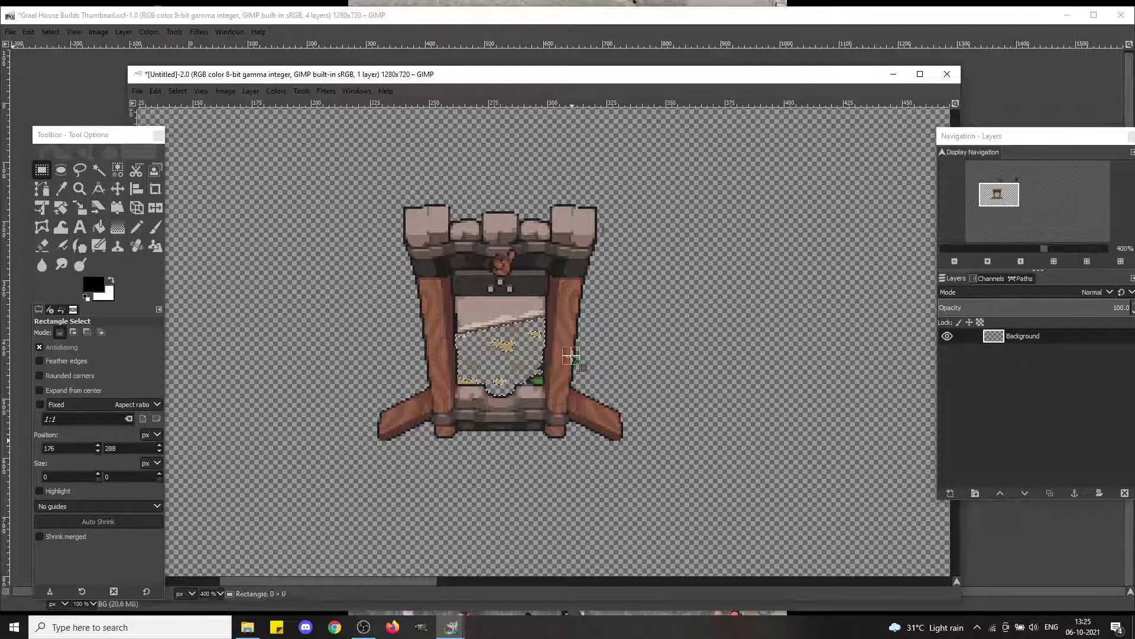
left_click(1069, 248)
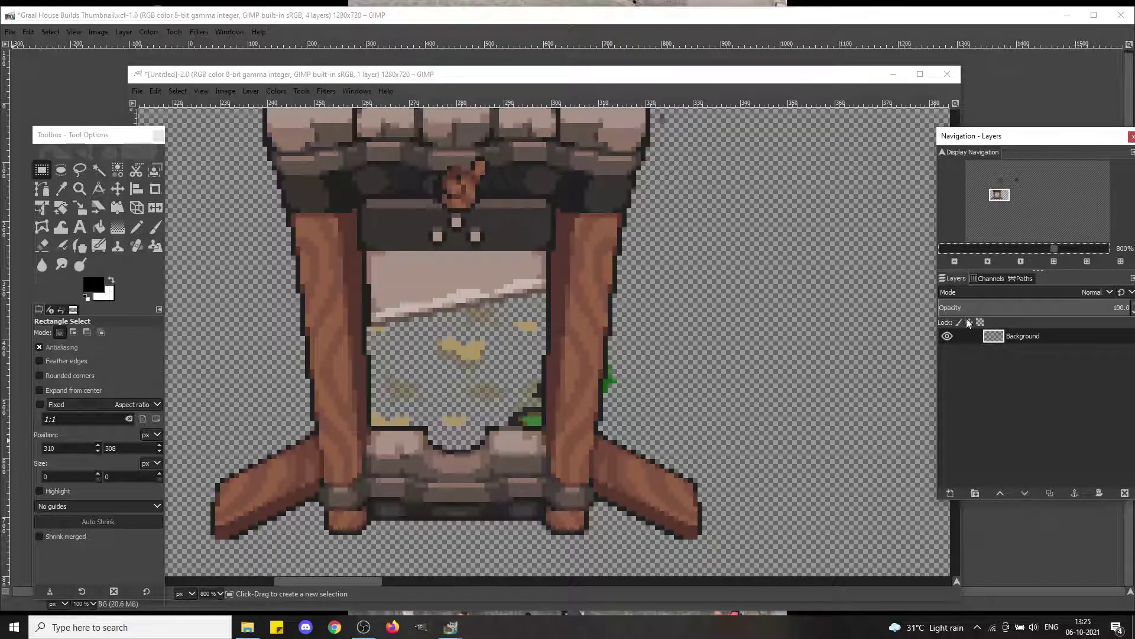
left_click(1075, 251)
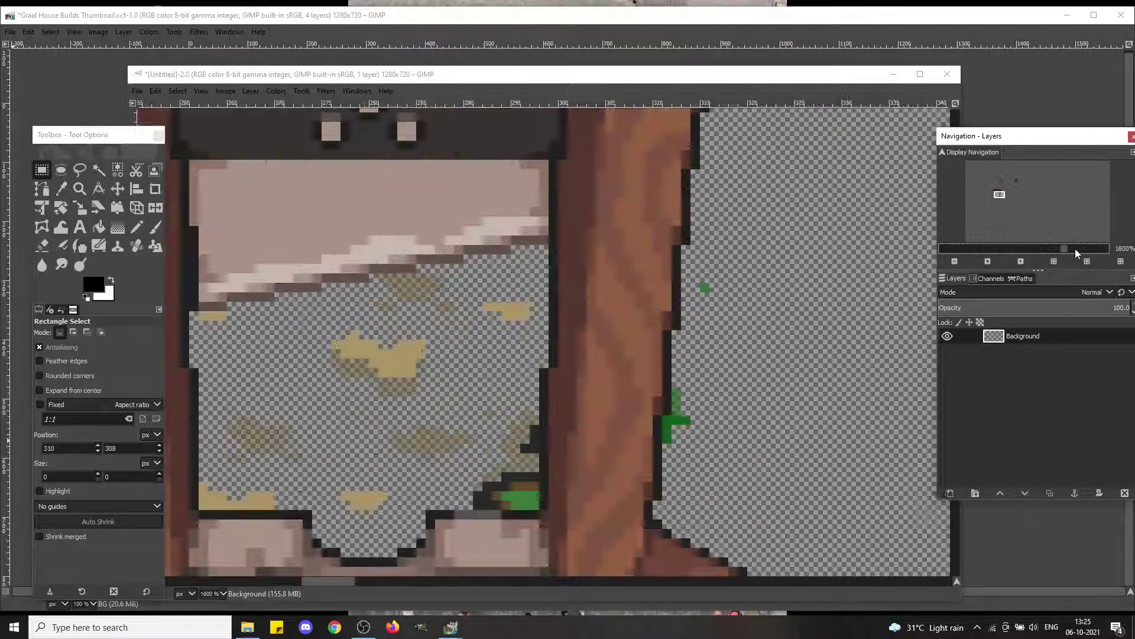
key("shift+e")
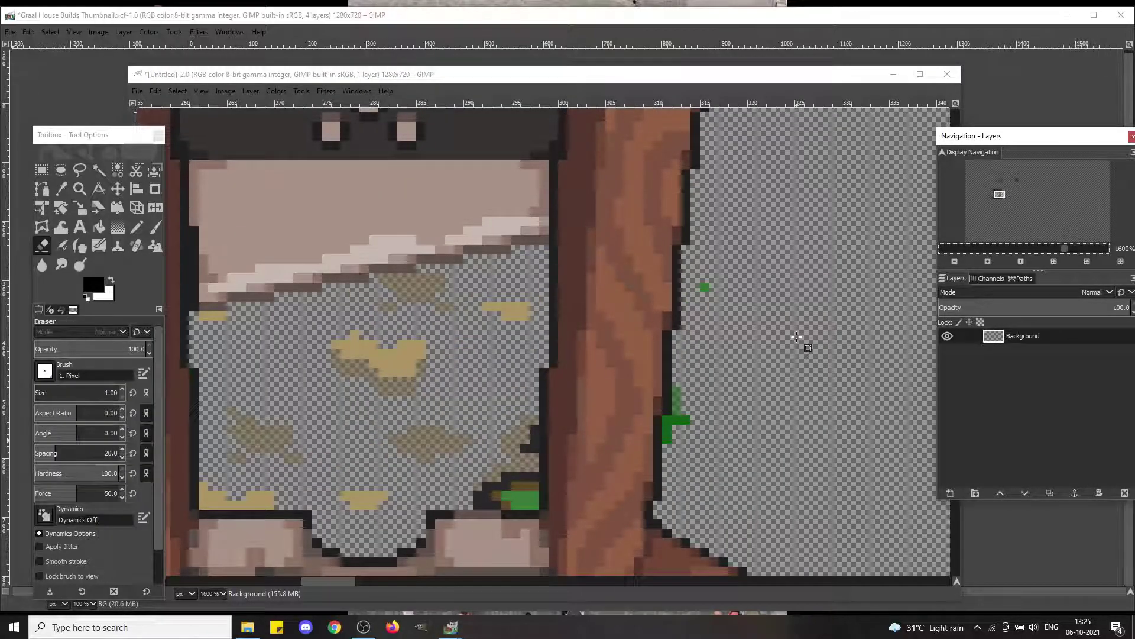
left_click(705, 287)
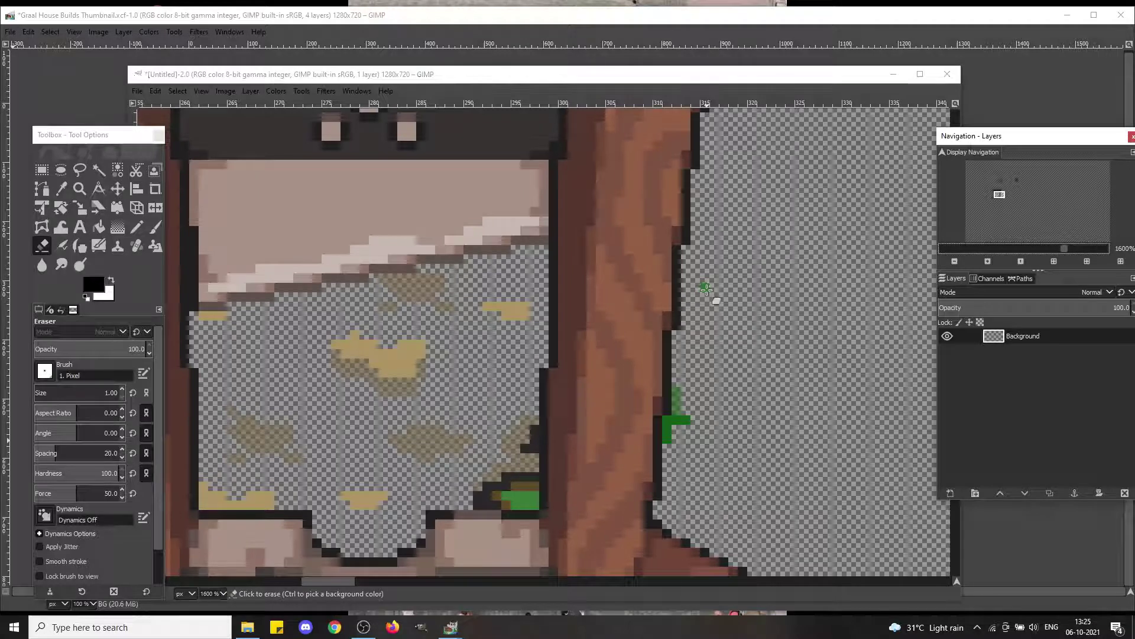
left_click(686, 421)
left_click_drag(678, 390, 668, 445)
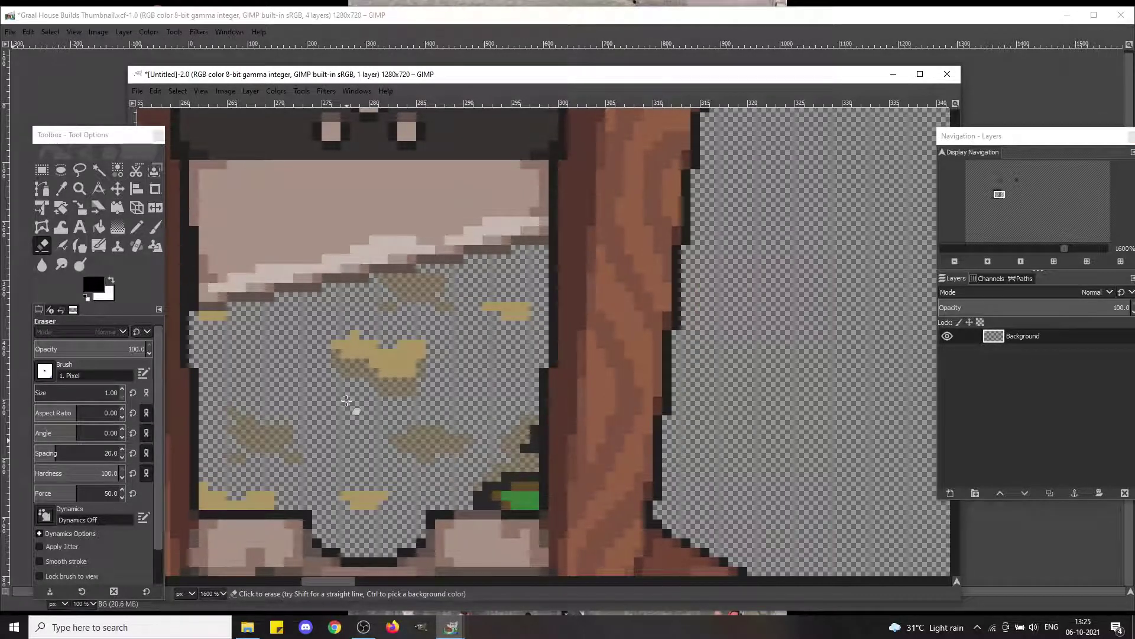
Step: Erase the remaining sand, grass and dark patches inside the guillotine frame, enlarging the eraser to 3 px
mouse_move(260, 435)
left_mouse_down()
mouse_move(267, 421)
mouse_move(256, 443)
left_mouse_up()
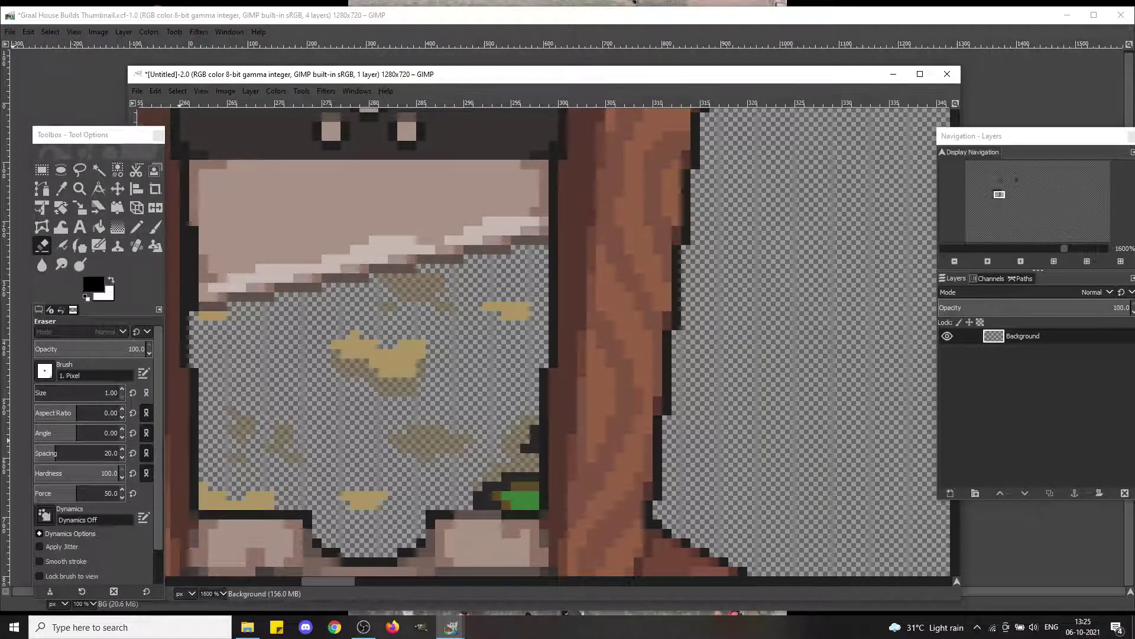
left_click(122, 388)
left_click(122, 388)
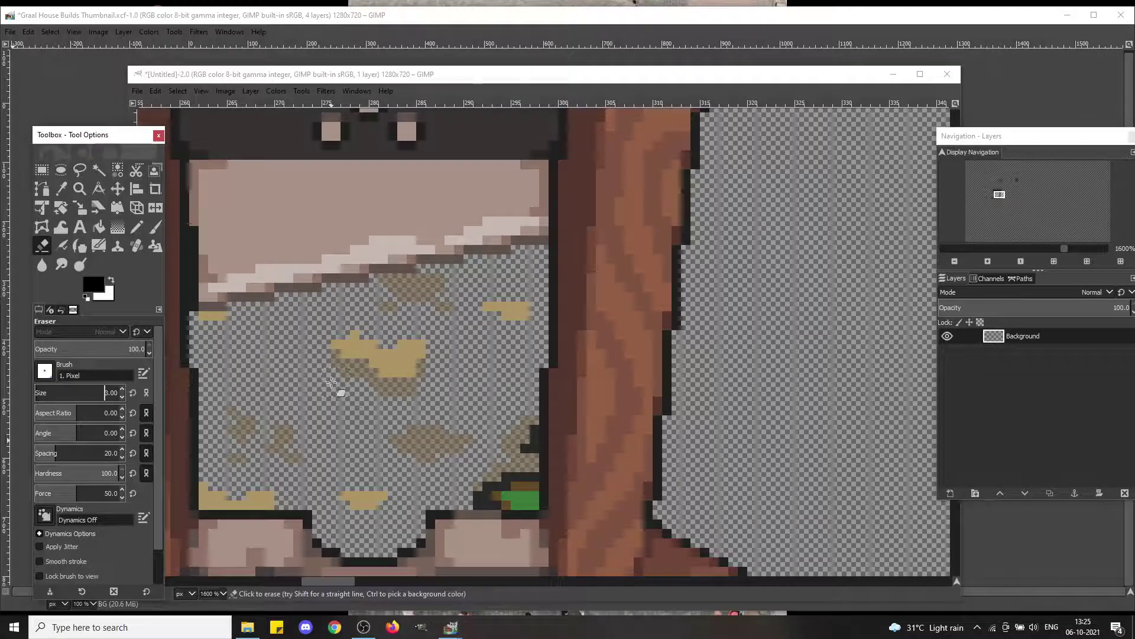
mouse_move(362, 371)
left_mouse_down()
mouse_move(348, 340)
mouse_move(385, 366)
mouse_move(414, 337)
mouse_move(419, 313)
mouse_move(391, 306)
mouse_move(383, 286)
mouse_move(517, 312)
mouse_move(506, 398)
mouse_move(524, 417)
mouse_move(510, 492)
left_mouse_up()
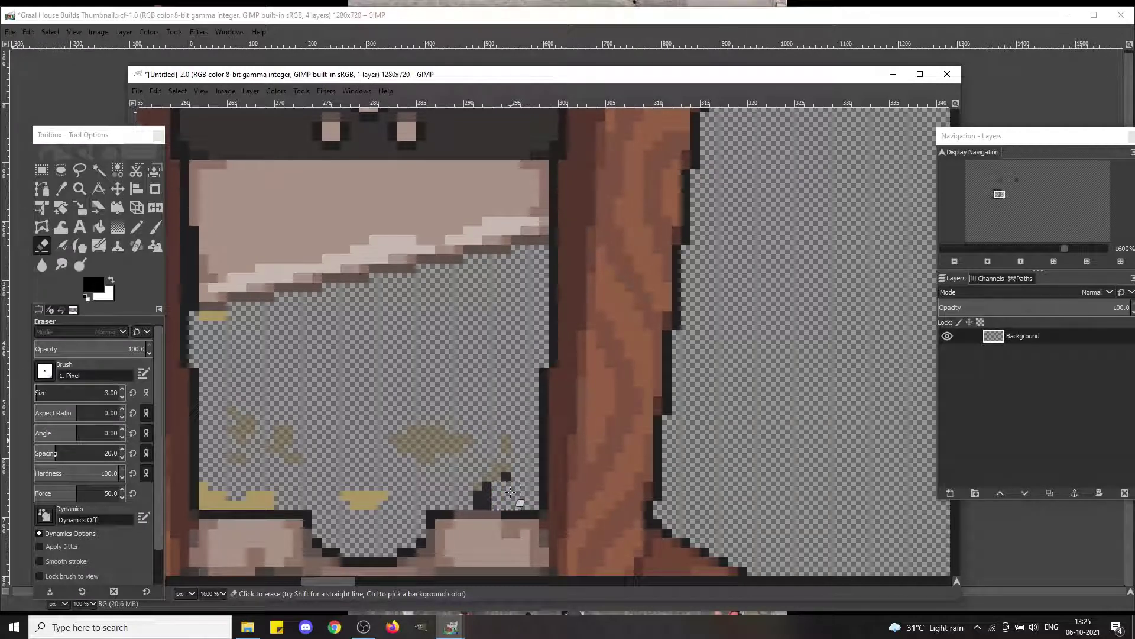
key("ctrl+z")
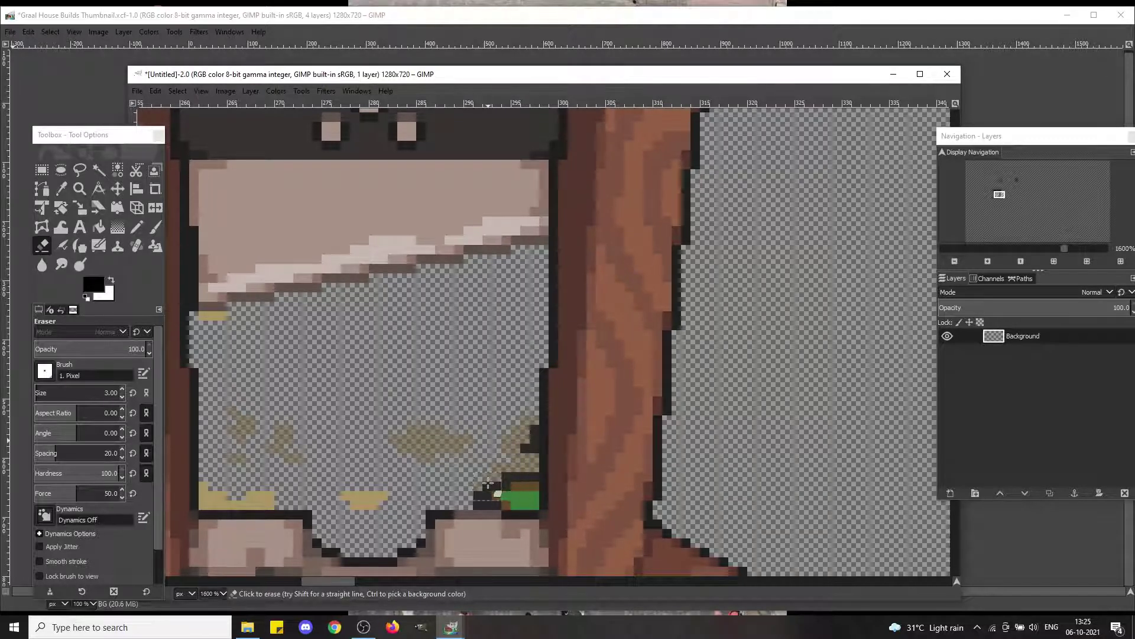
mouse_move(488, 482)
left_mouse_down()
mouse_move(522, 495)
mouse_move(521, 420)
mouse_move(512, 459)
mouse_move(448, 437)
mouse_move(416, 437)
mouse_move(409, 452)
mouse_move(423, 452)
mouse_move(361, 436)
left_mouse_up()
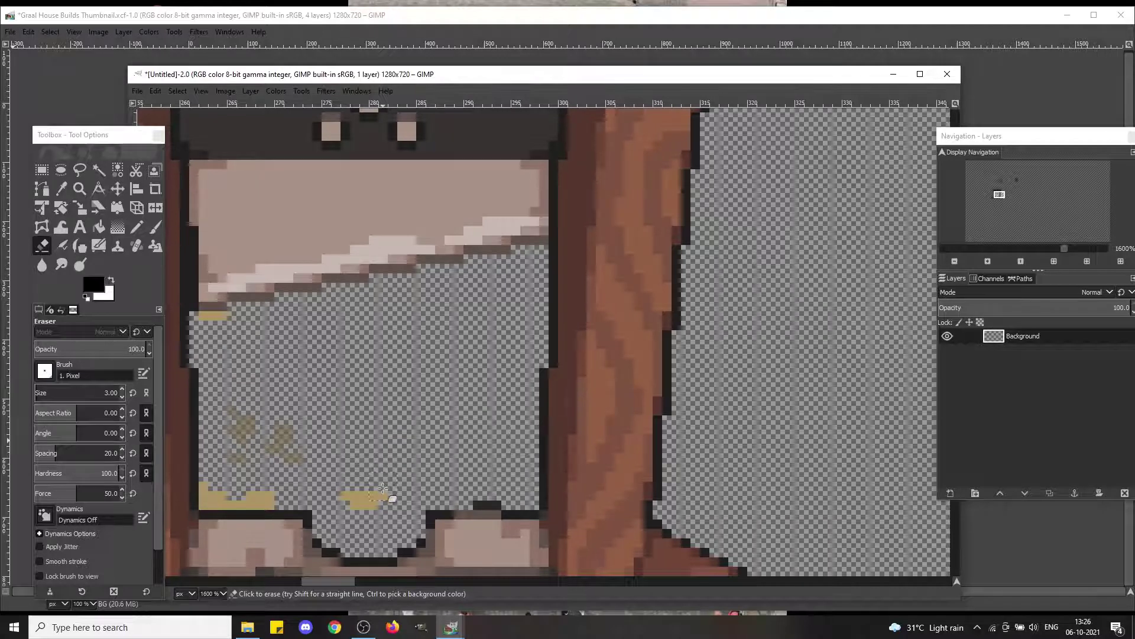
mouse_move(384, 489)
left_mouse_down()
mouse_move(323, 481)
mouse_move(195, 497)
mouse_move(276, 492)
mouse_move(285, 421)
mouse_move(241, 419)
mouse_move(279, 451)
left_mouse_up()
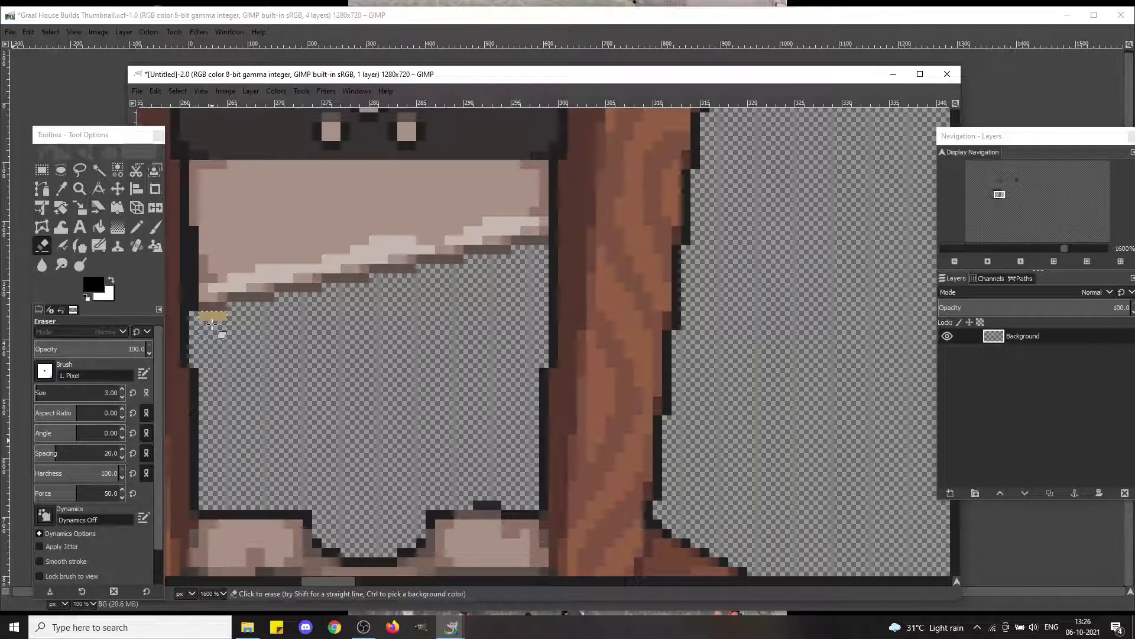
left_click_drag(212, 325, 213, 329)
Step: Repair the base stones' outline around the neck notch with a 1 px pencil in the sampled outline colour, and erase the stray corner pixel
key("n")
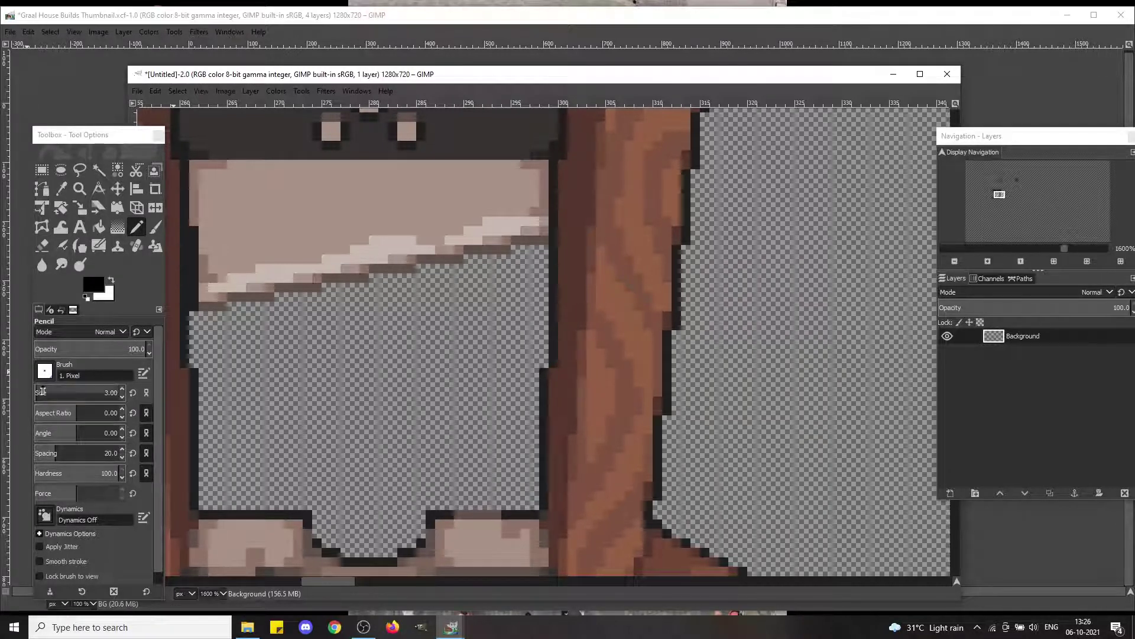
left_click_drag(46, 391, 35, 392)
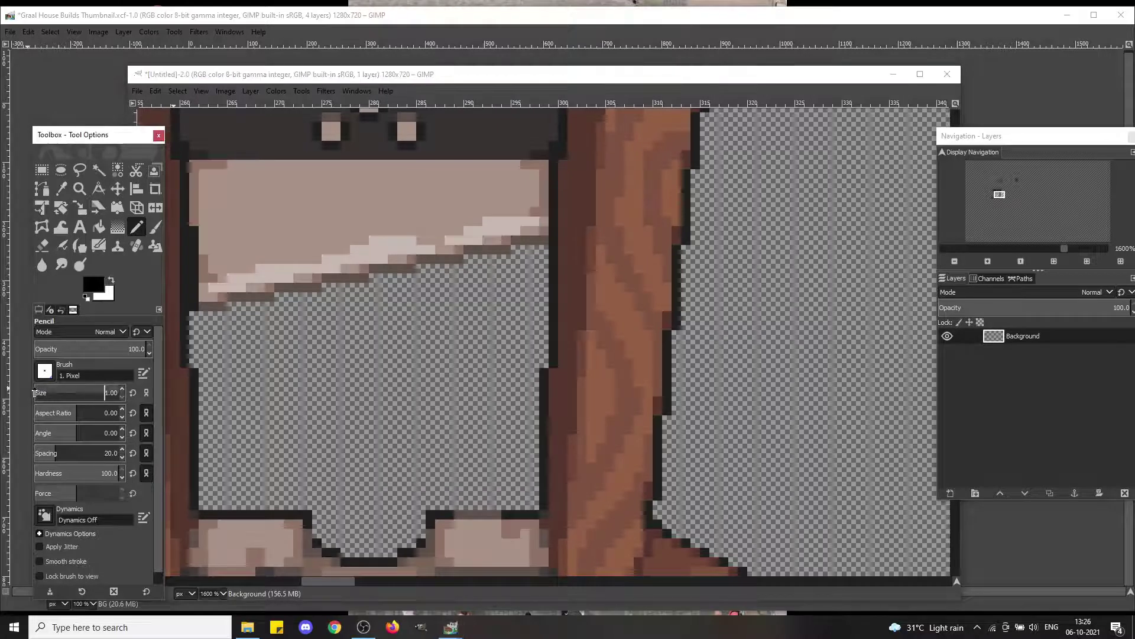
left_click(297, 512, "ctrl")
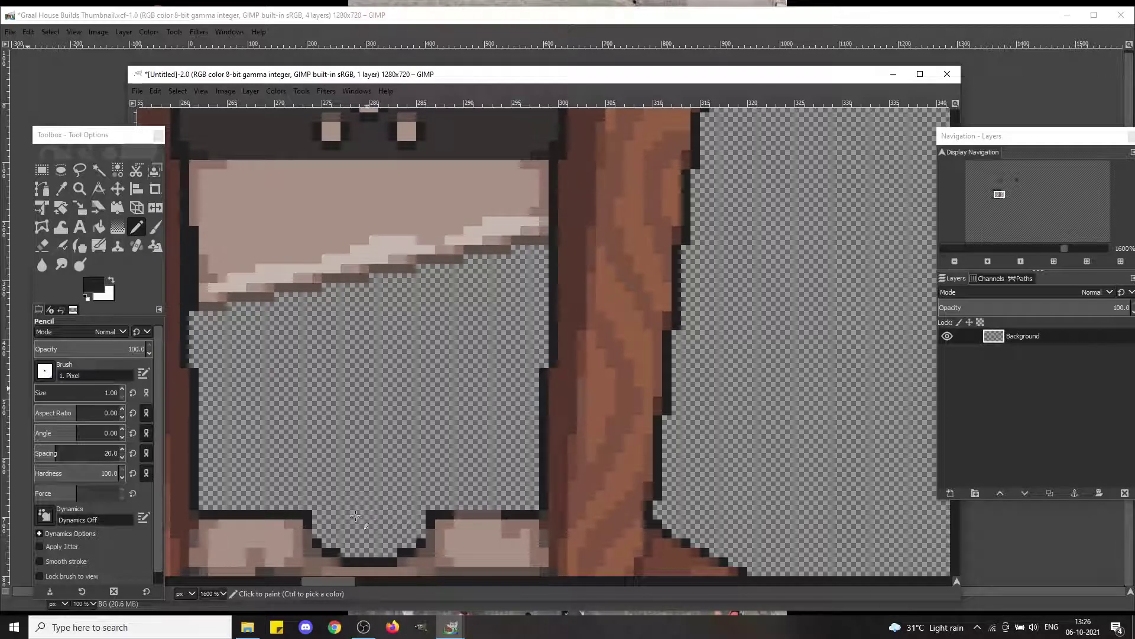
left_click(316, 533)
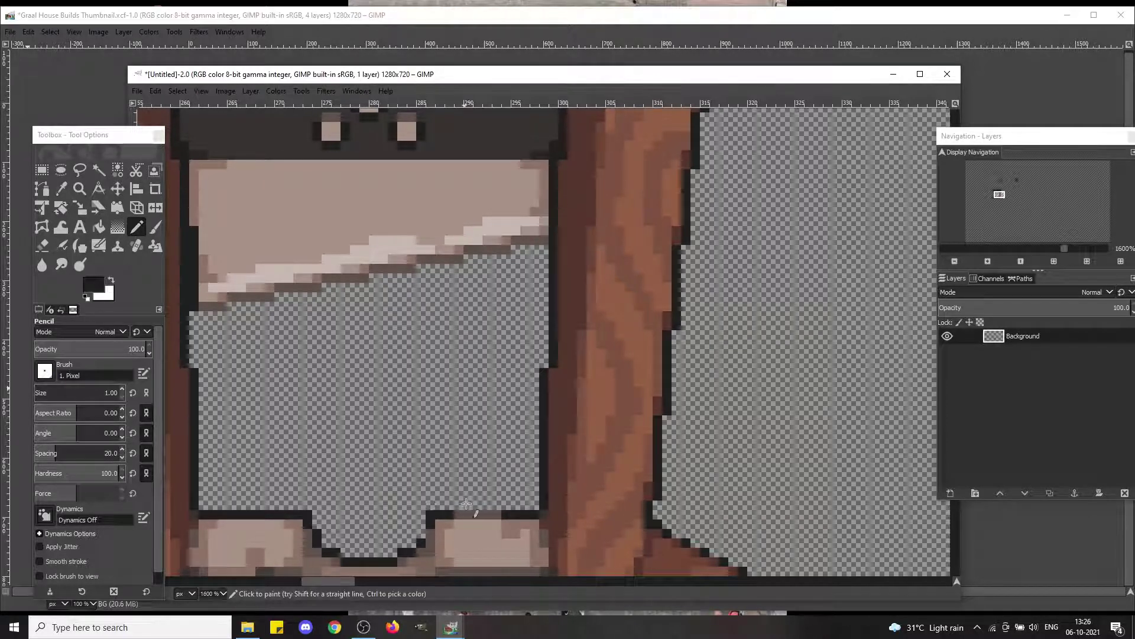
left_click_drag(461, 504, 495, 504)
left_click(497, 504)
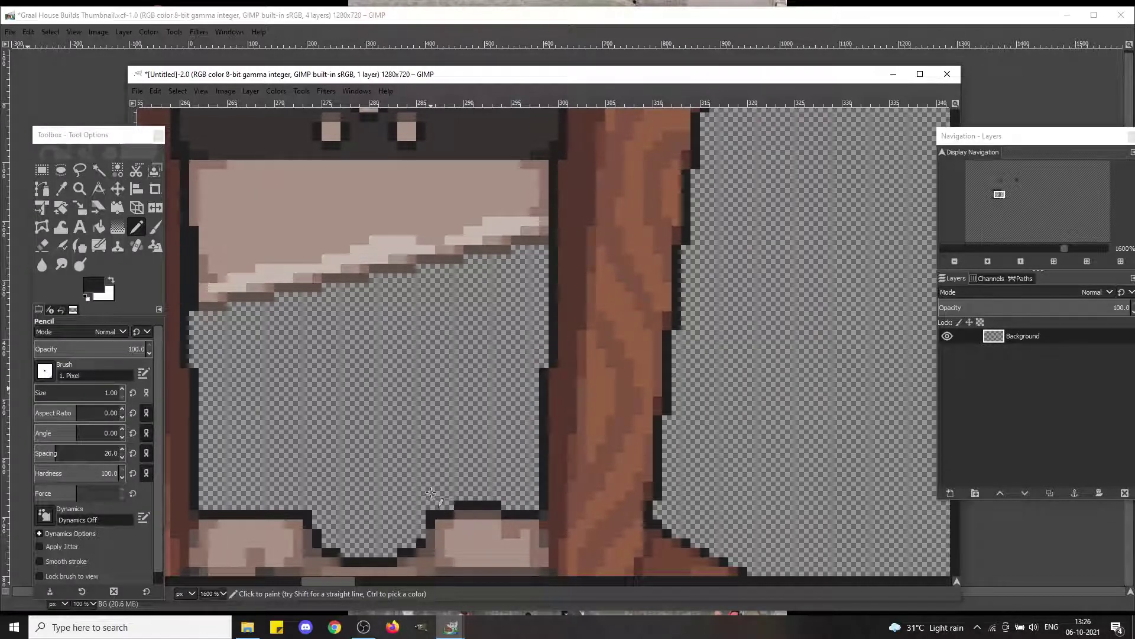
key("shift+e")
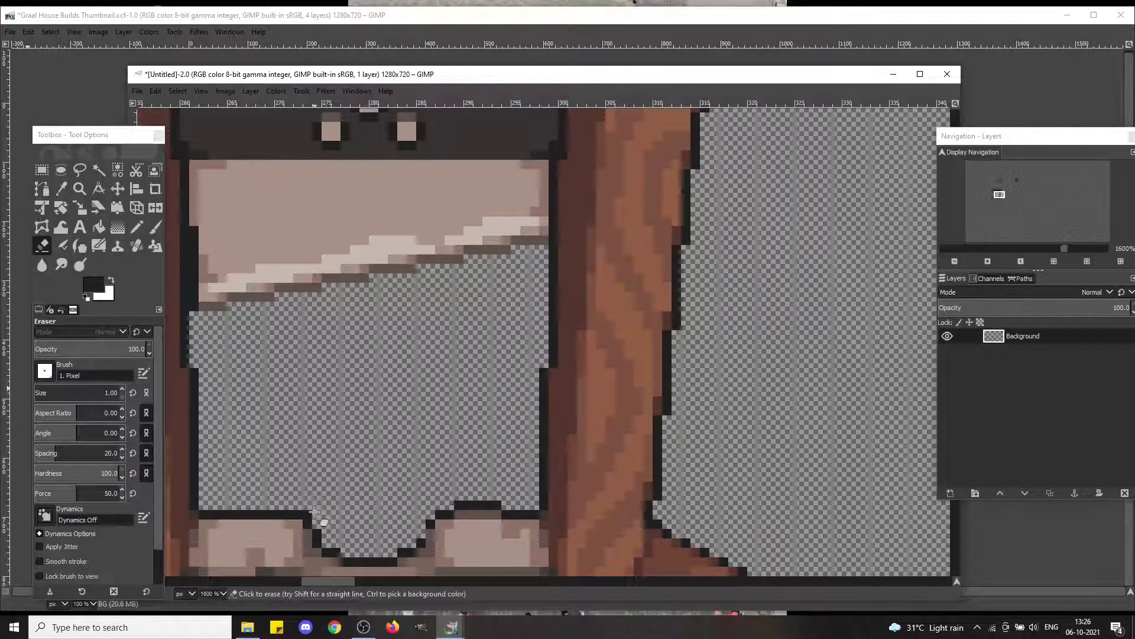
Step: Draw a stepped dark 1 px pencil outline along the underside of the slanted blade, from the left post to the right post
key("n")
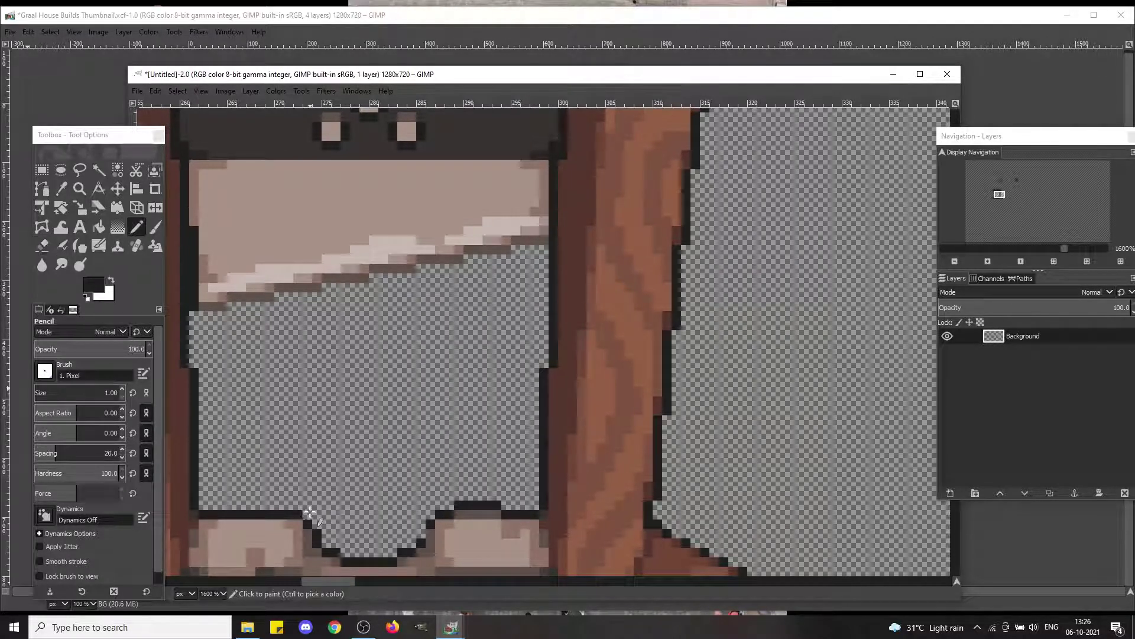
left_click(204, 316)
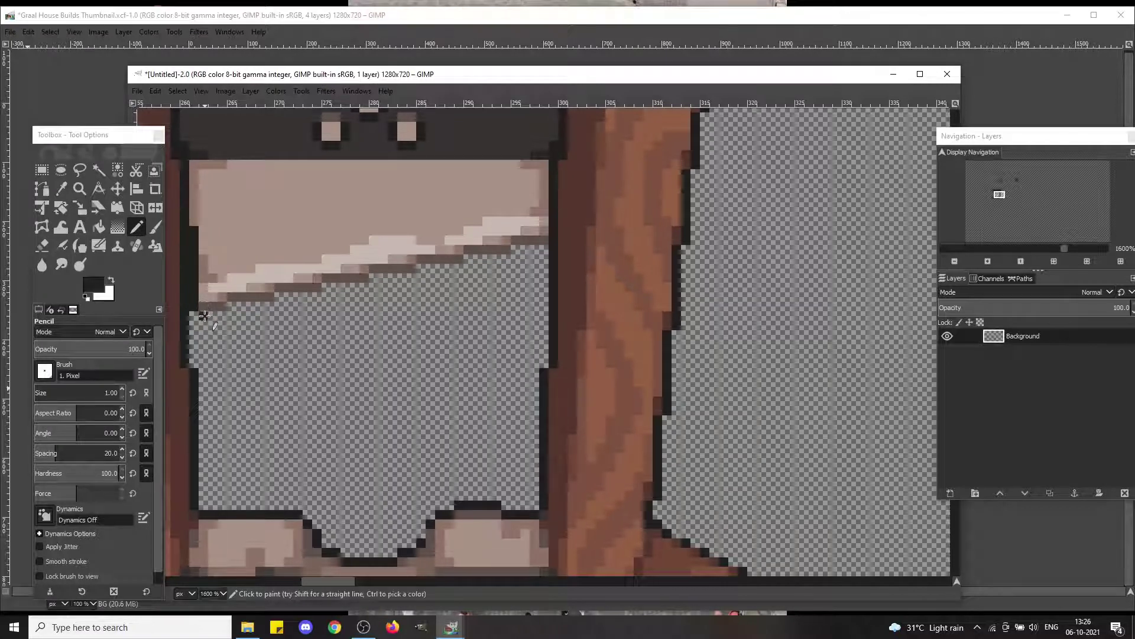
left_click(545, 248, "shift")
key("ctrl+z")
left_click_drag(213, 316, 299, 298)
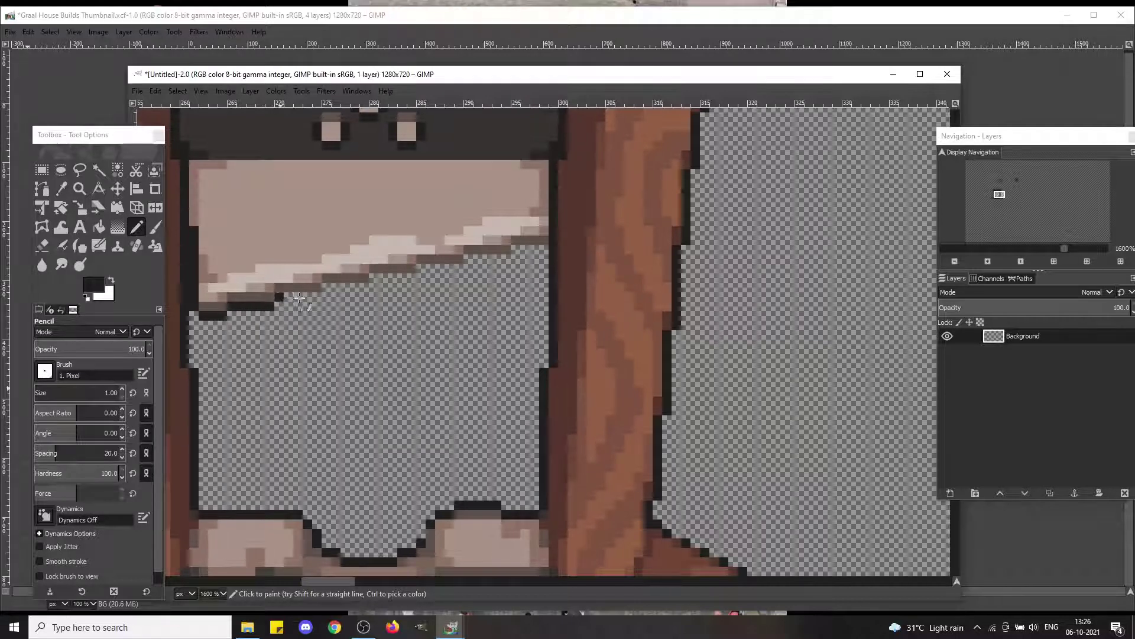
left_click(318, 298, "shift")
left_click(327, 288)
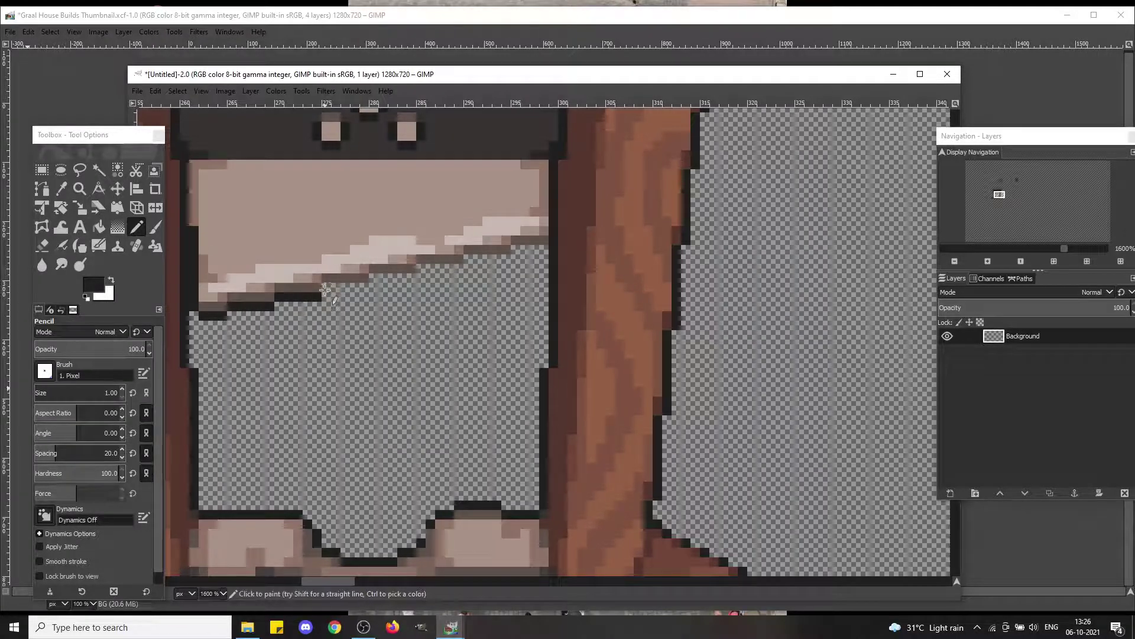
left_click(365, 288, "shift")
left_click(374, 278)
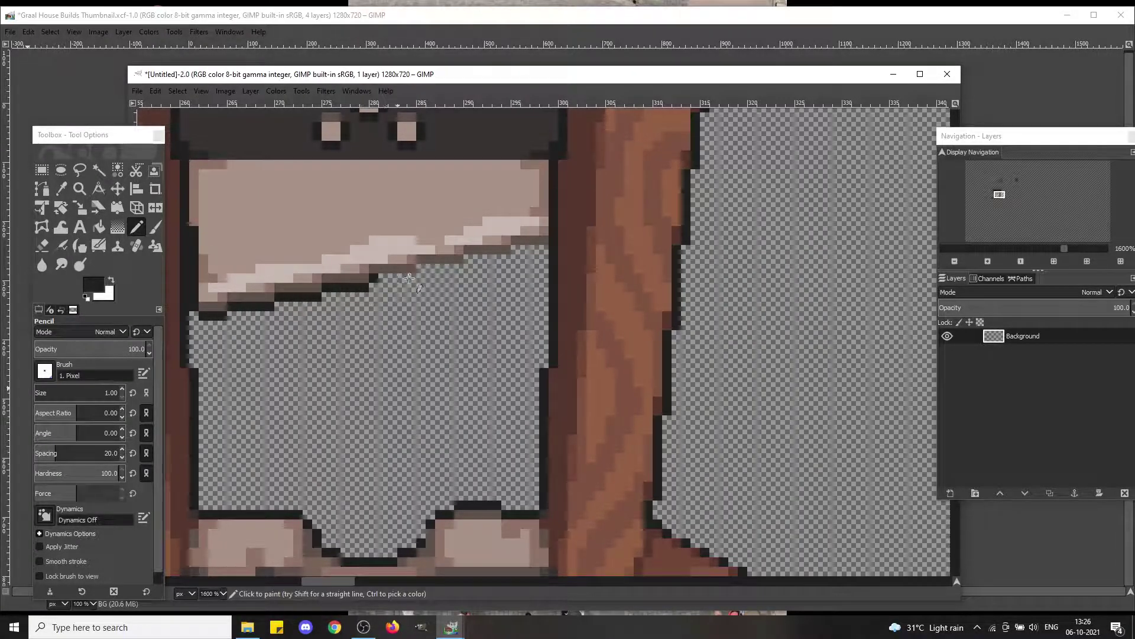
left_click(412, 278, "shift")
left_click(421, 269)
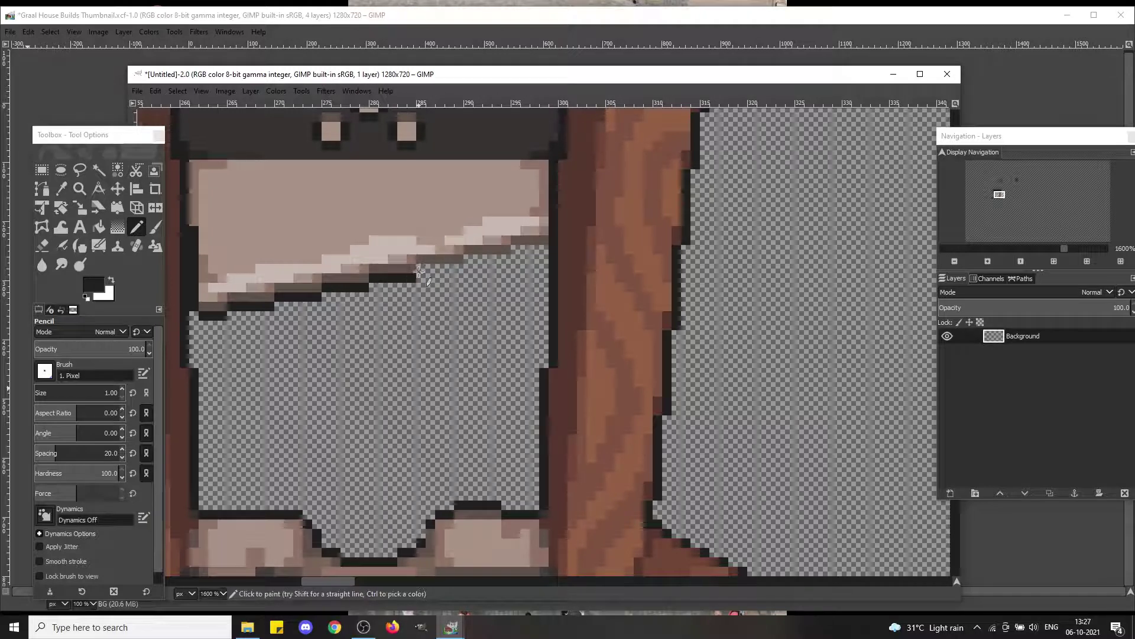
left_click(461, 269, "shift")
left_click(467, 261)
left_click(506, 259, "shift")
left_click(514, 253)
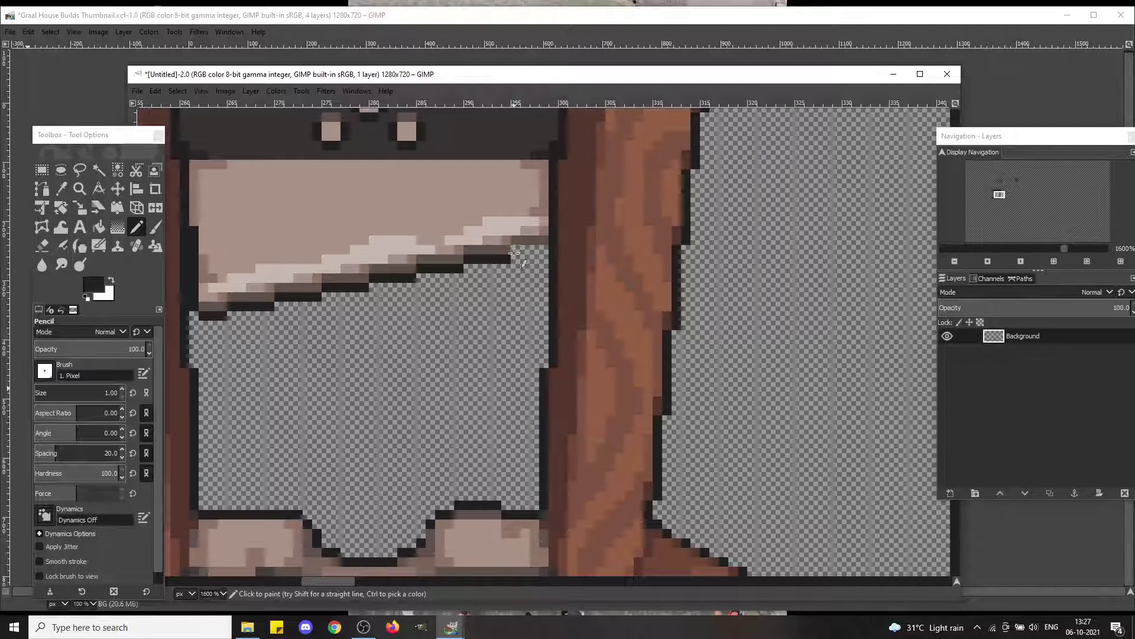
left_click(541, 250, "shift")
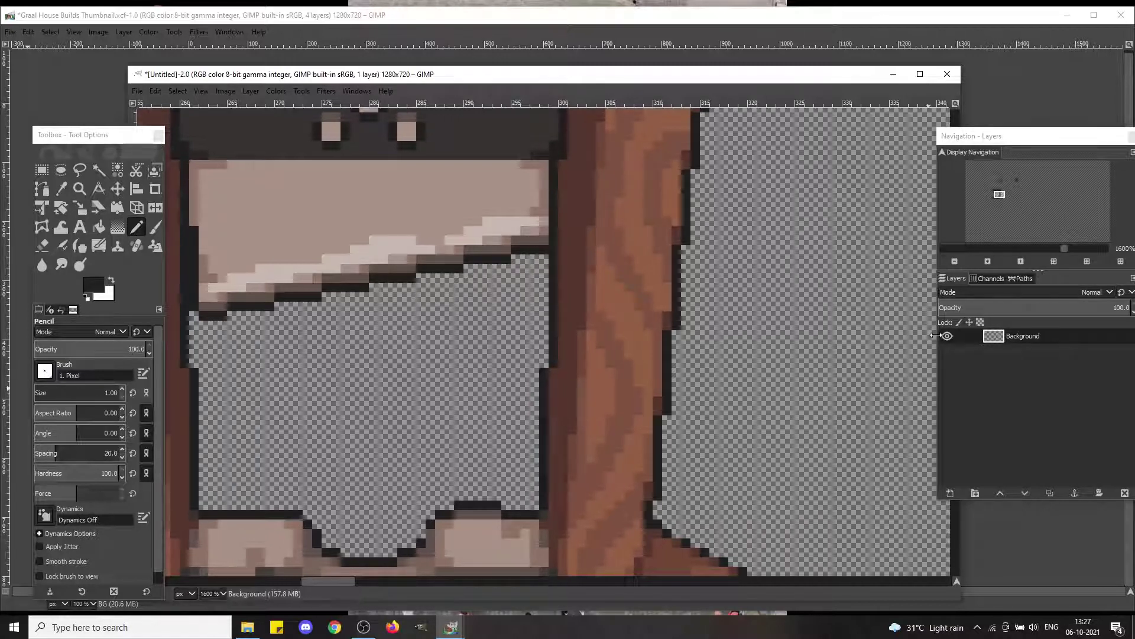
left_click(1041, 249)
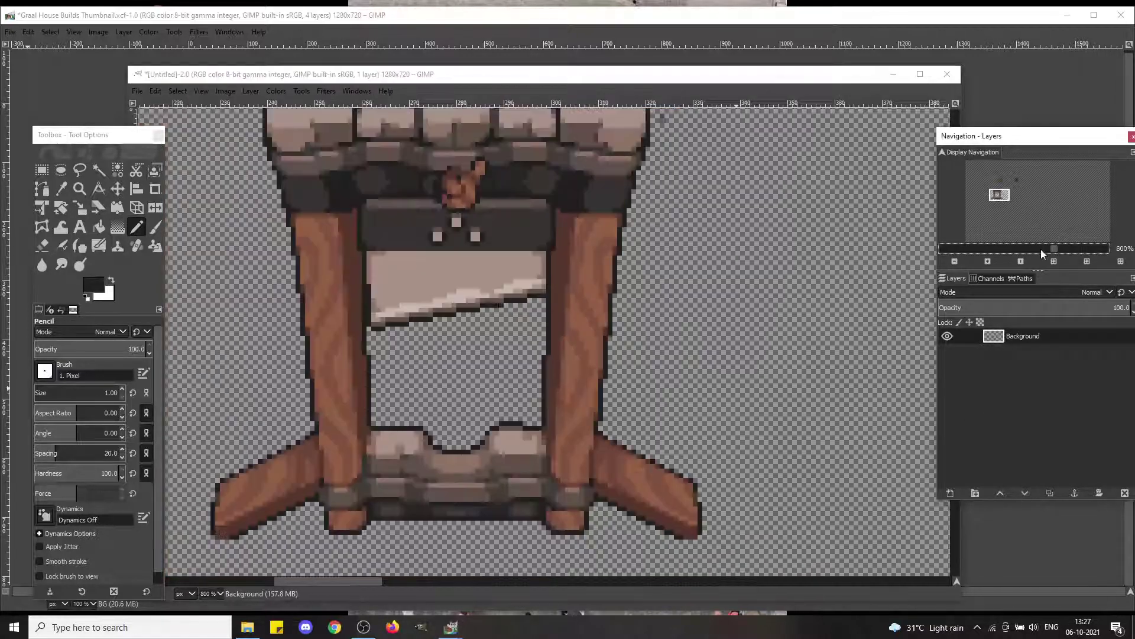
left_click(1041, 249)
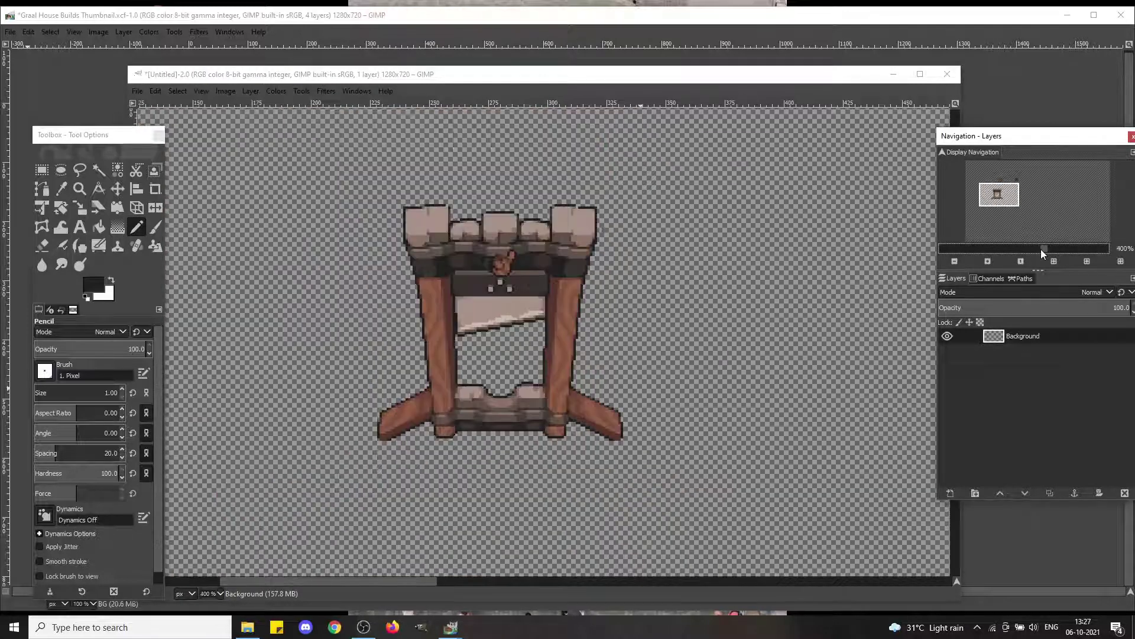
left_click(1034, 250)
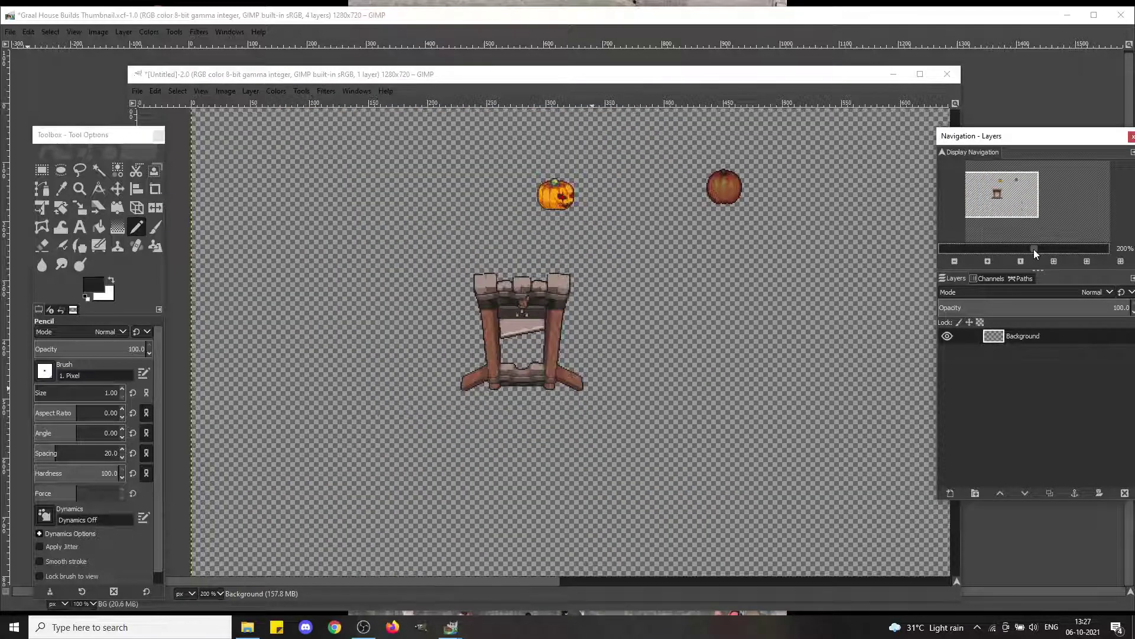
key("r")
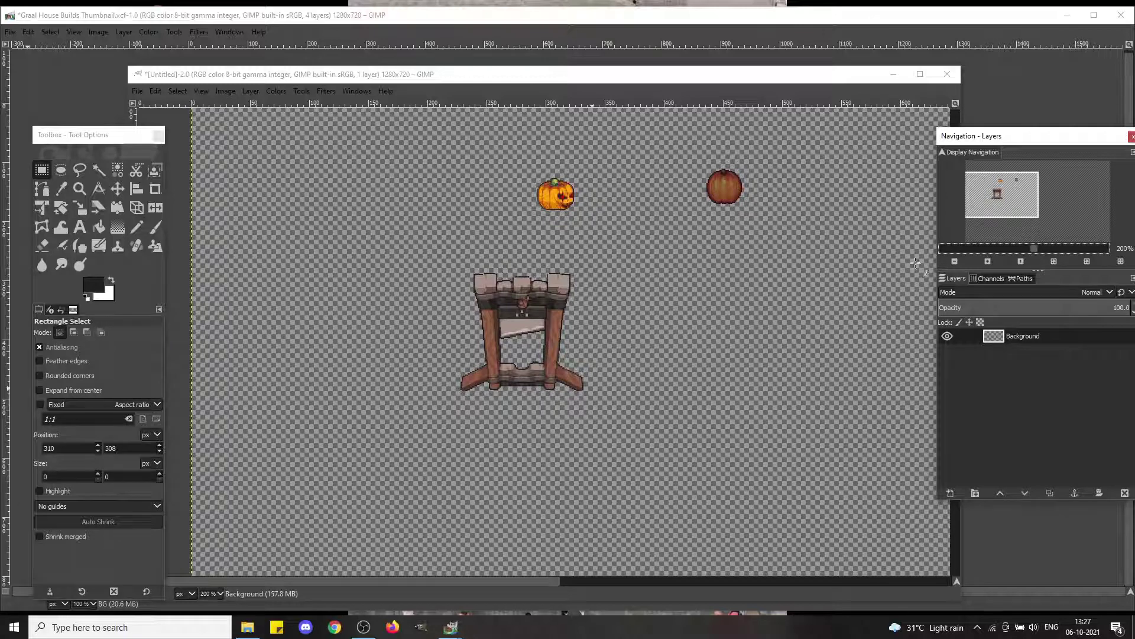
left_click(411, 315)
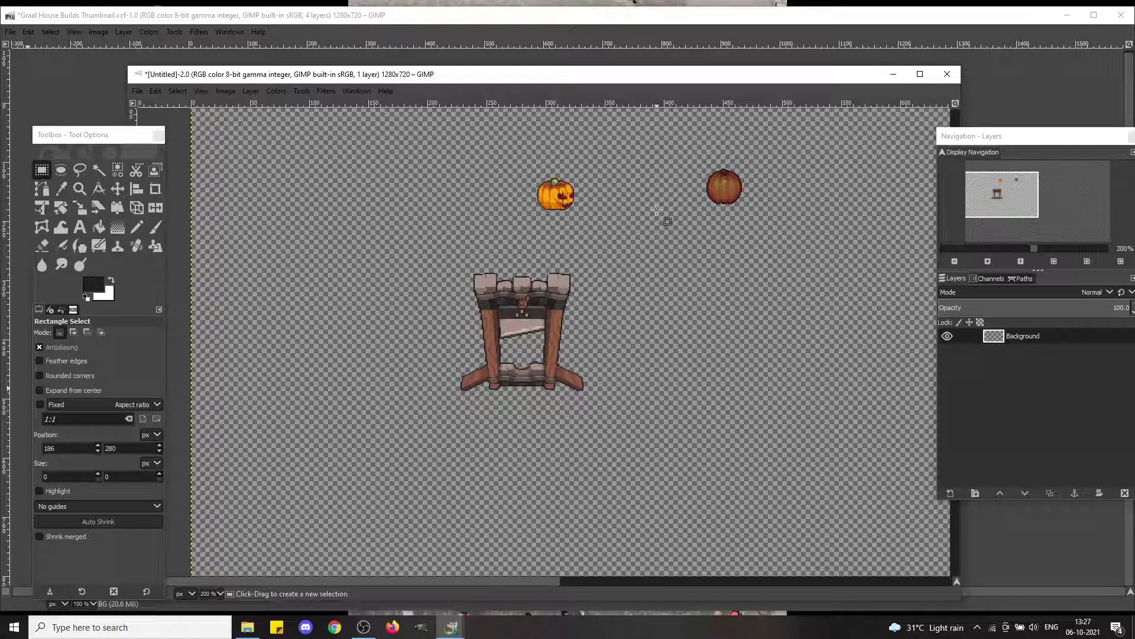
left_click(732, 193)
Step: Switch to the Graal House Builds Thumbnail image and reset the foreground and background colours to black and white
mouse_move(451, 627)
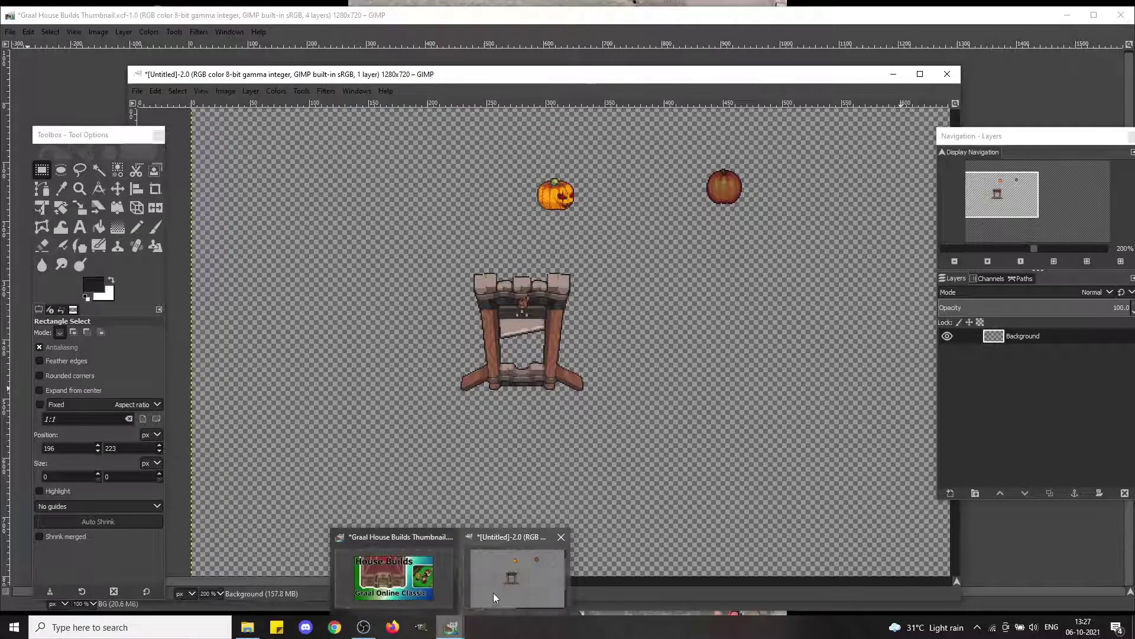
left_click(411, 582)
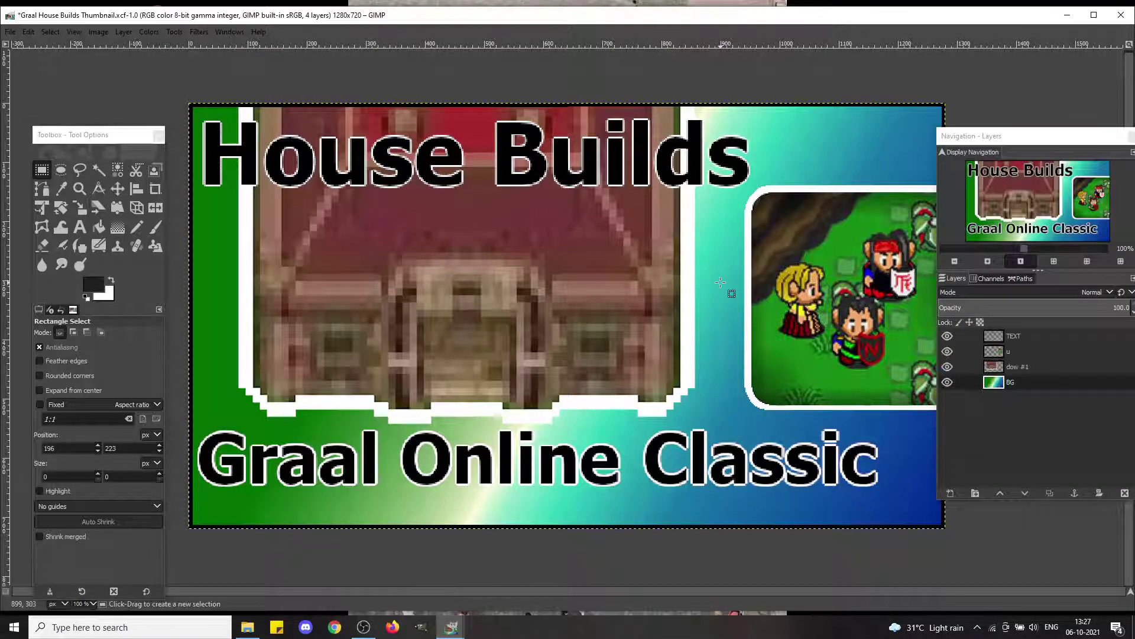
left_click(942, 381)
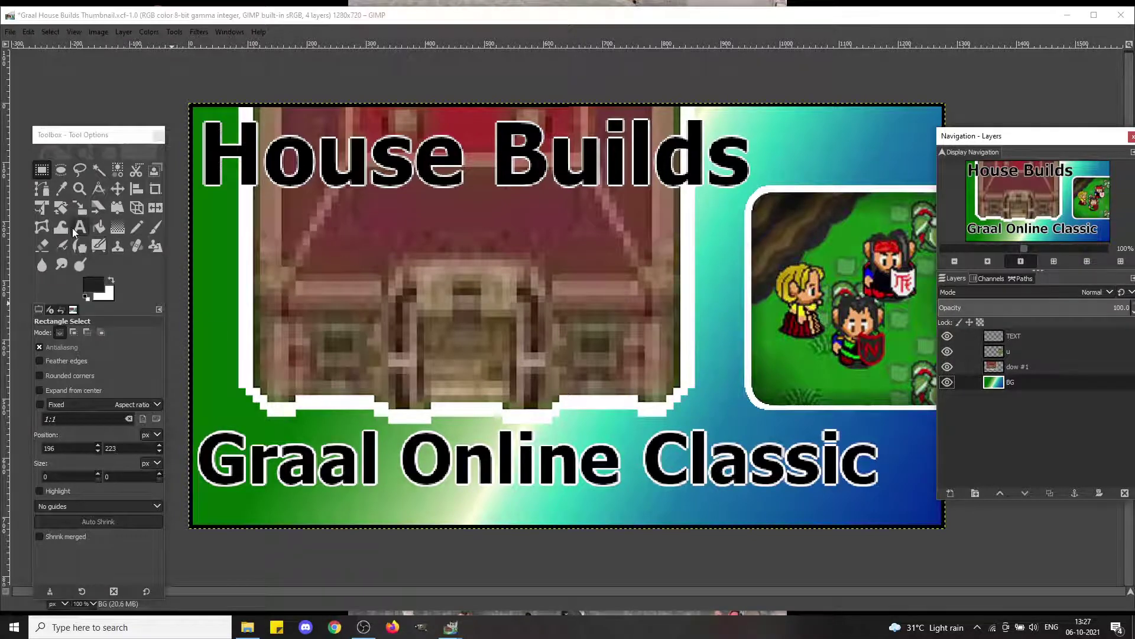
left_click(85, 298)
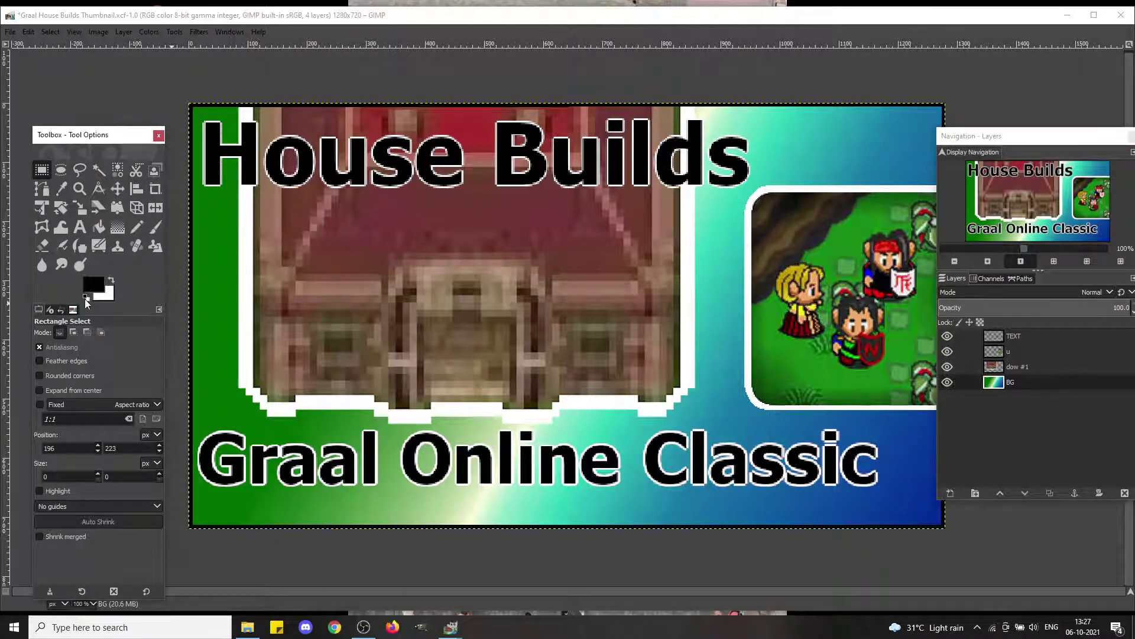
Step: Fill the whole BG layer with black using Bucket Fill, replacing the green-blue gradient
key("shift+b")
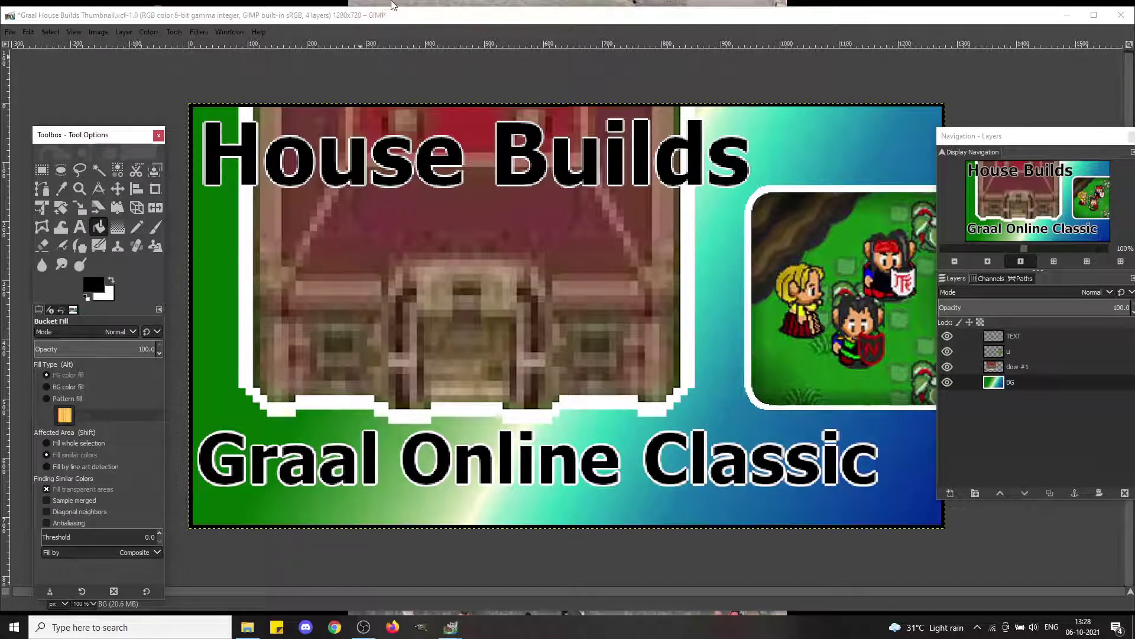
key("shift")
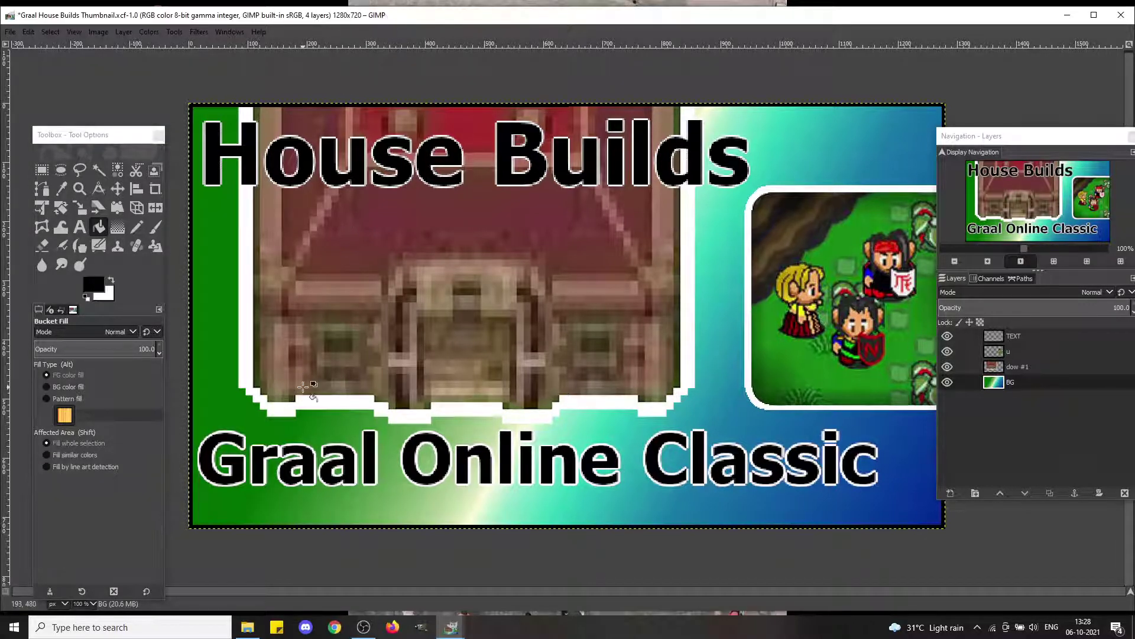
left_click(303, 387, "shift")
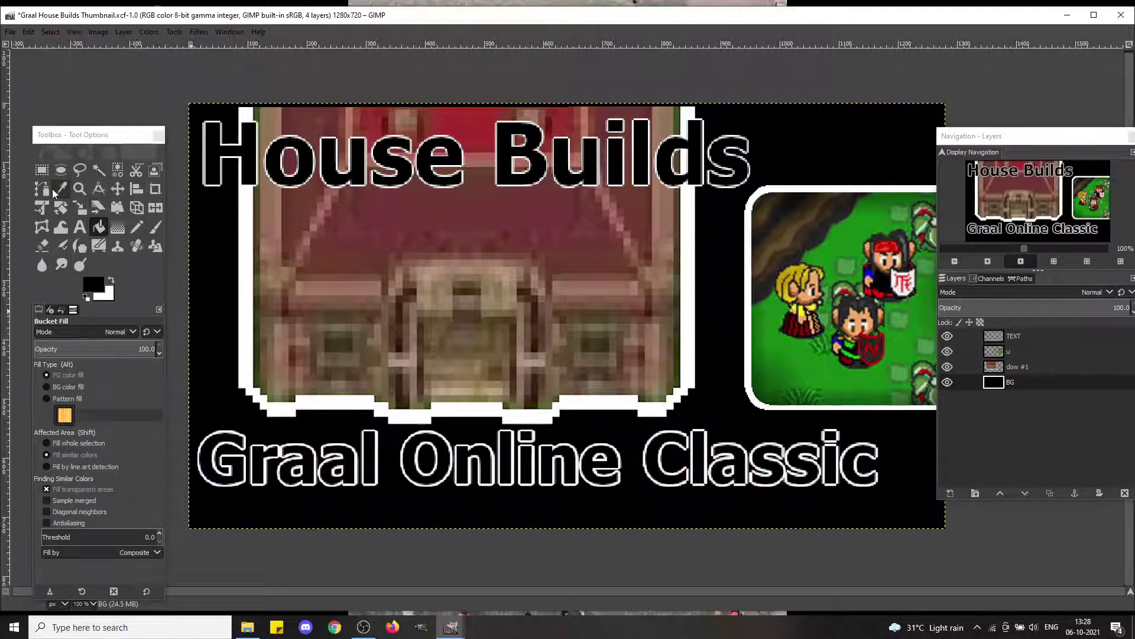
Step: Cut the house out of the dow #1 layer with a rectangular selection, paste it slightly further left against the canvas top, and anchor it
left_click(42, 169)
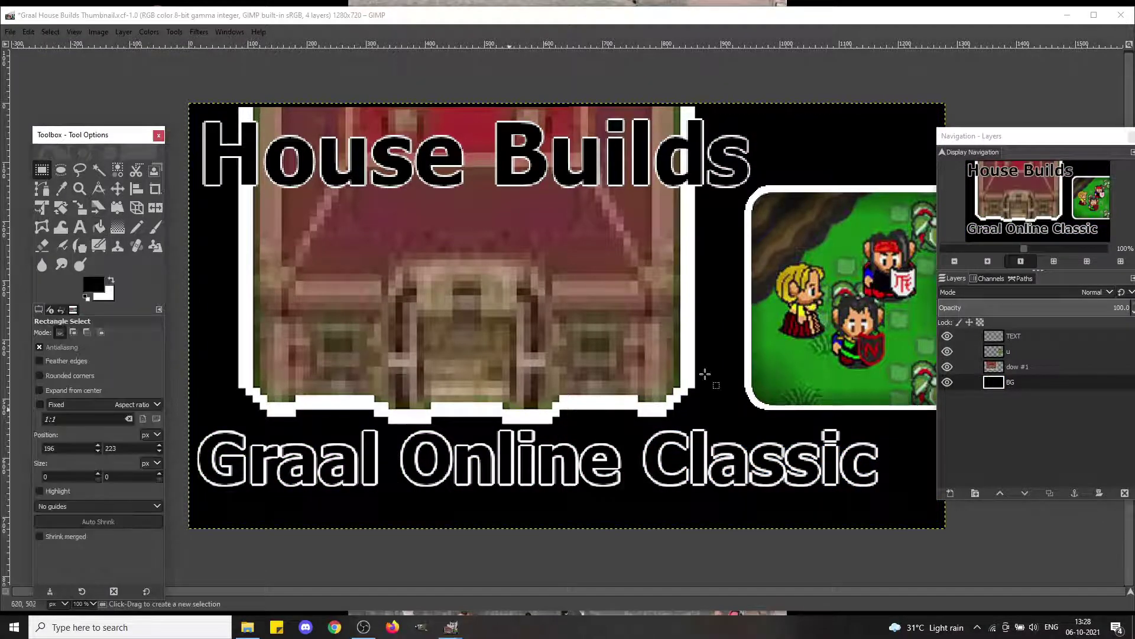
left_click(705, 374)
left_click(1003, 368)
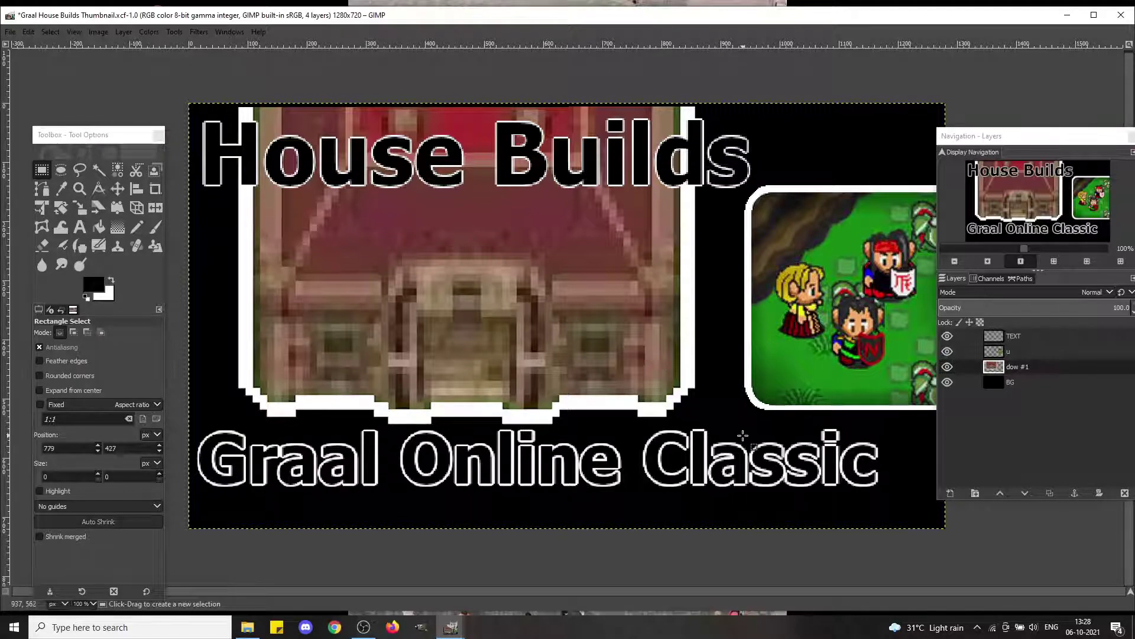
left_click_drag(743, 435, 243, 98)
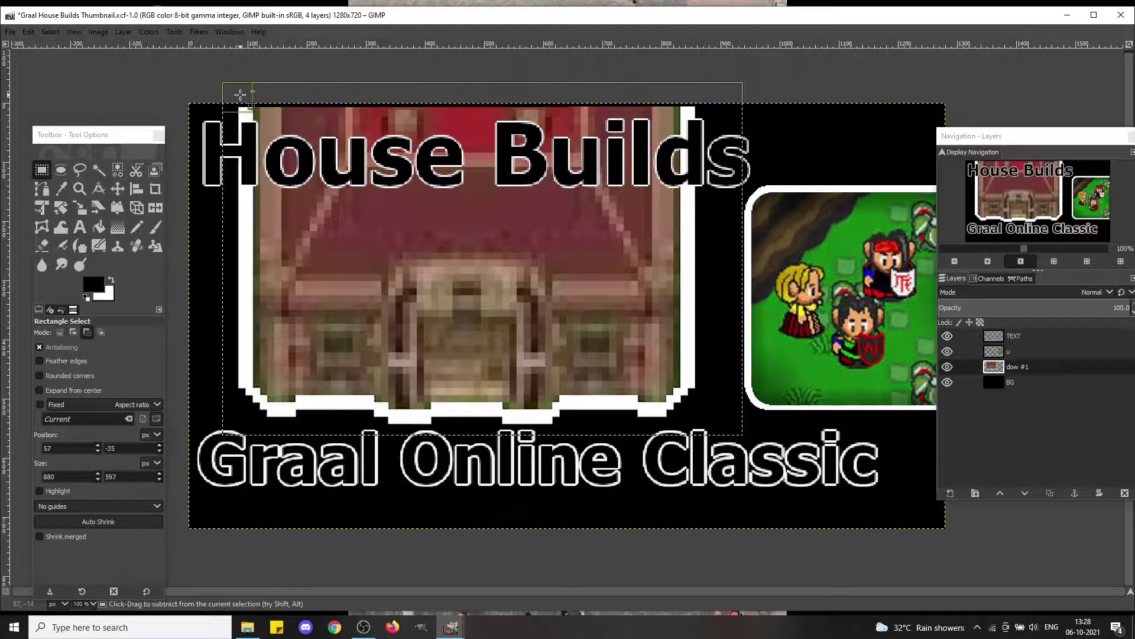
key("ctrl+x")
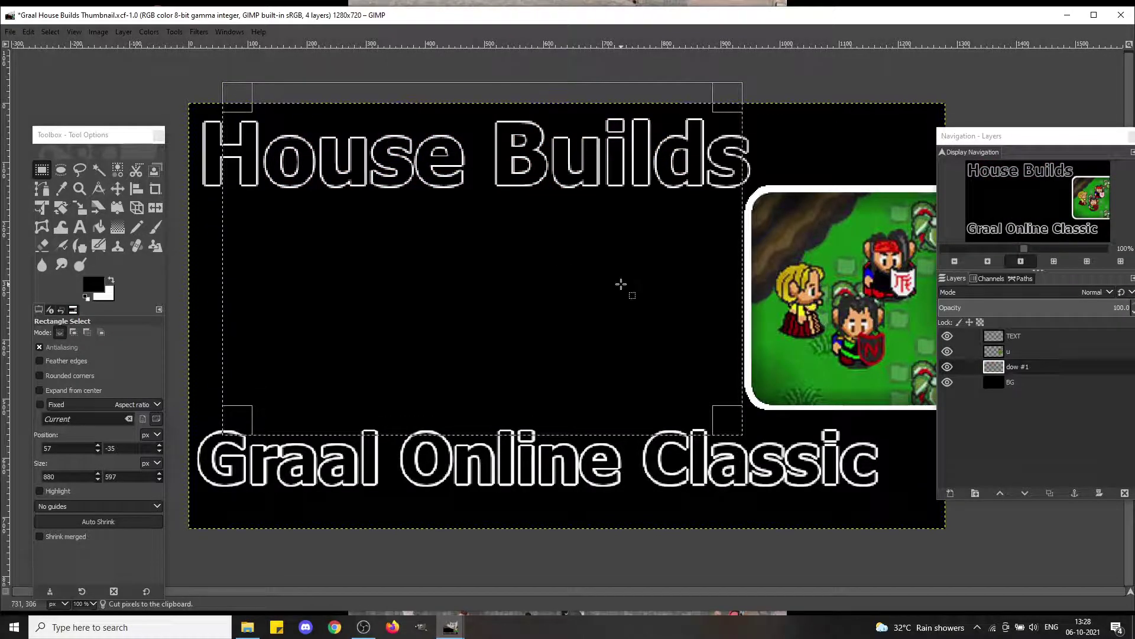
left_click(845, 305)
key("ctrl+v")
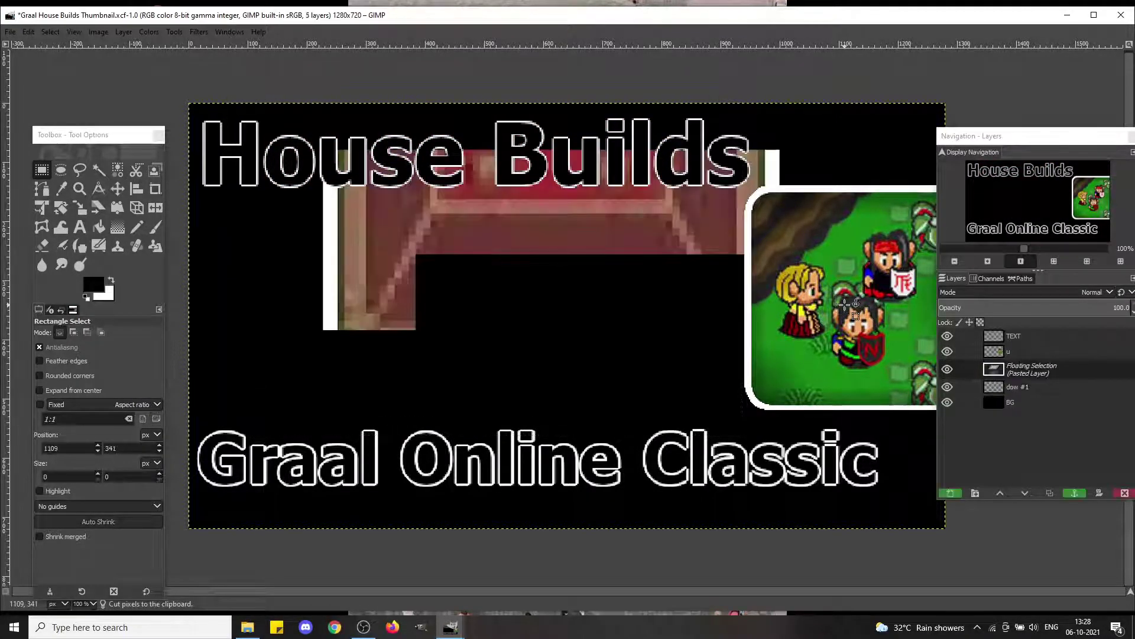
left_click_drag(667, 369, 567, 323)
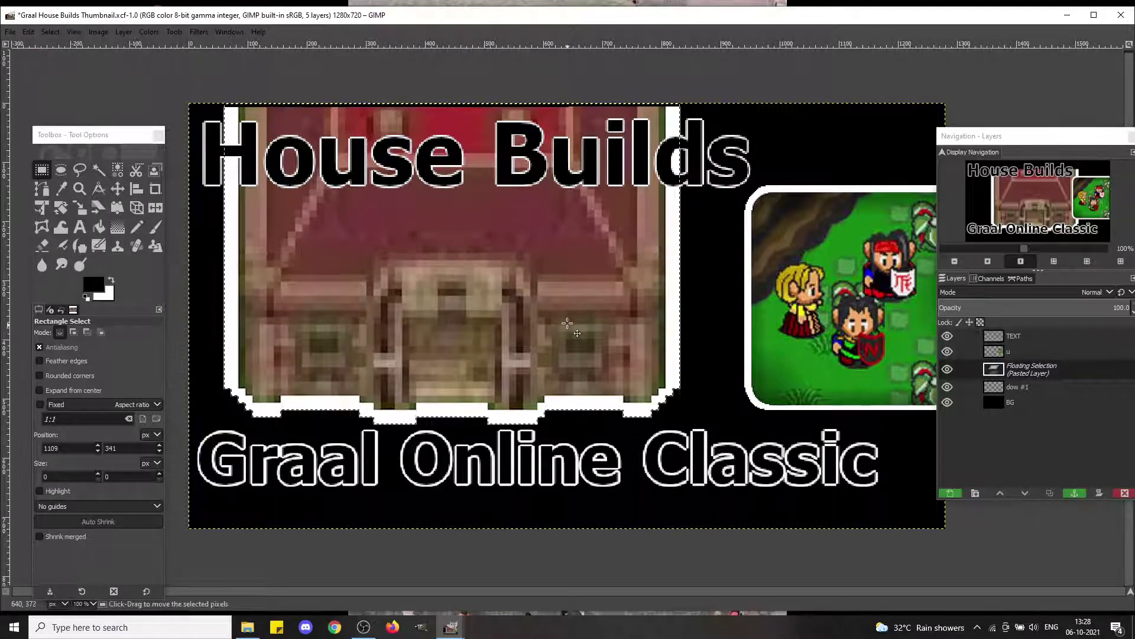
left_click(890, 447)
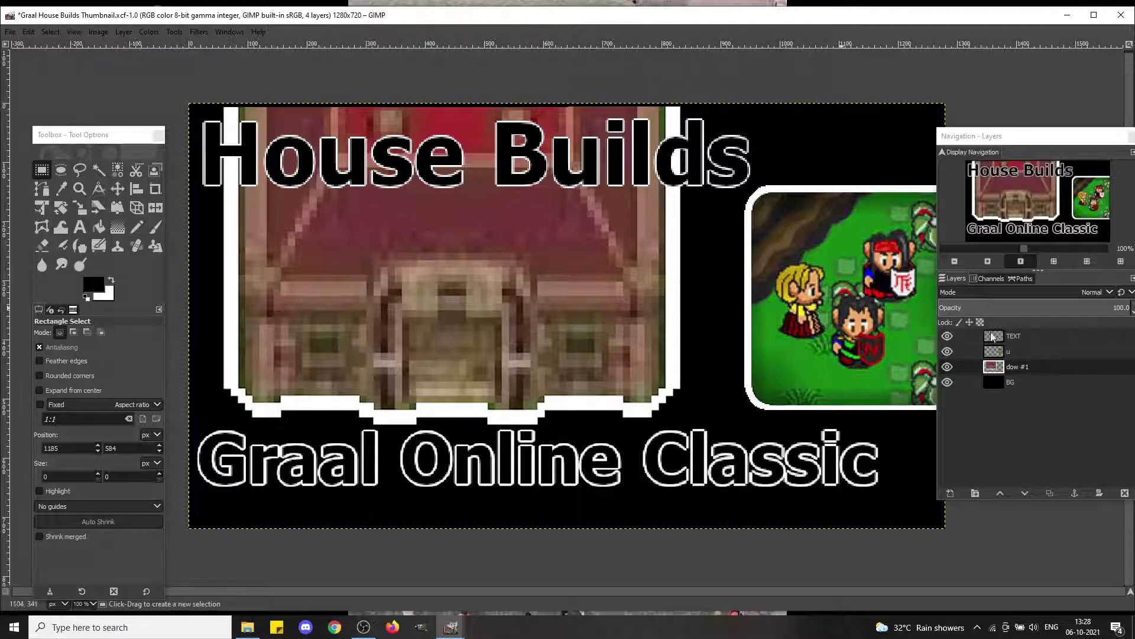
Step: Add a transparent 1280 x 720 layer named Spooky directly above the dow #1 layer
left_click(998, 352)
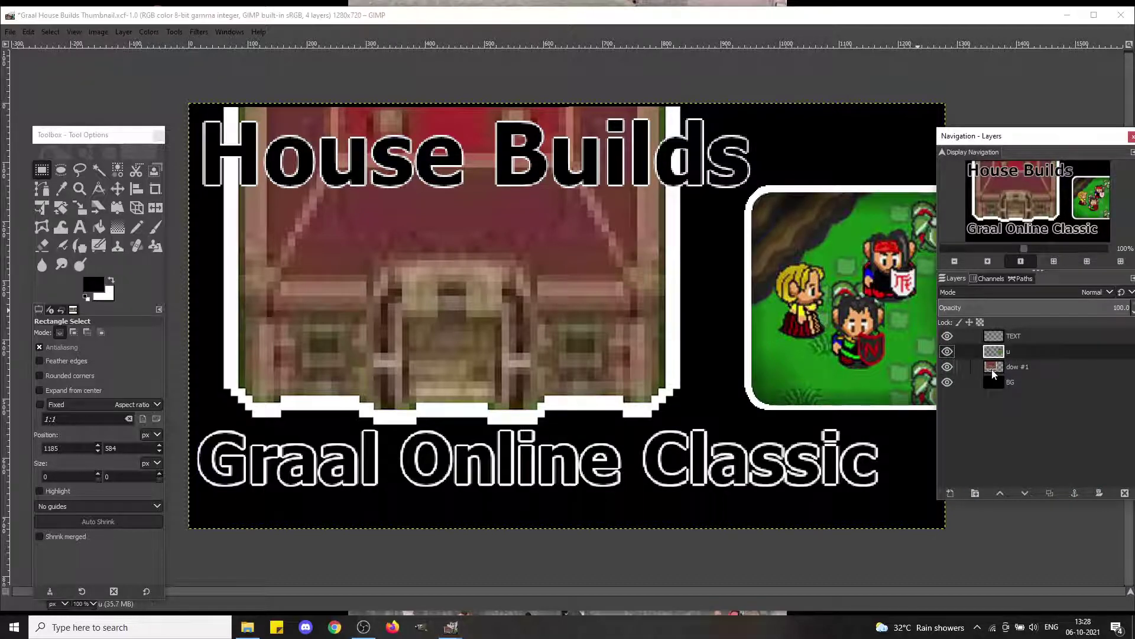
left_click(995, 367)
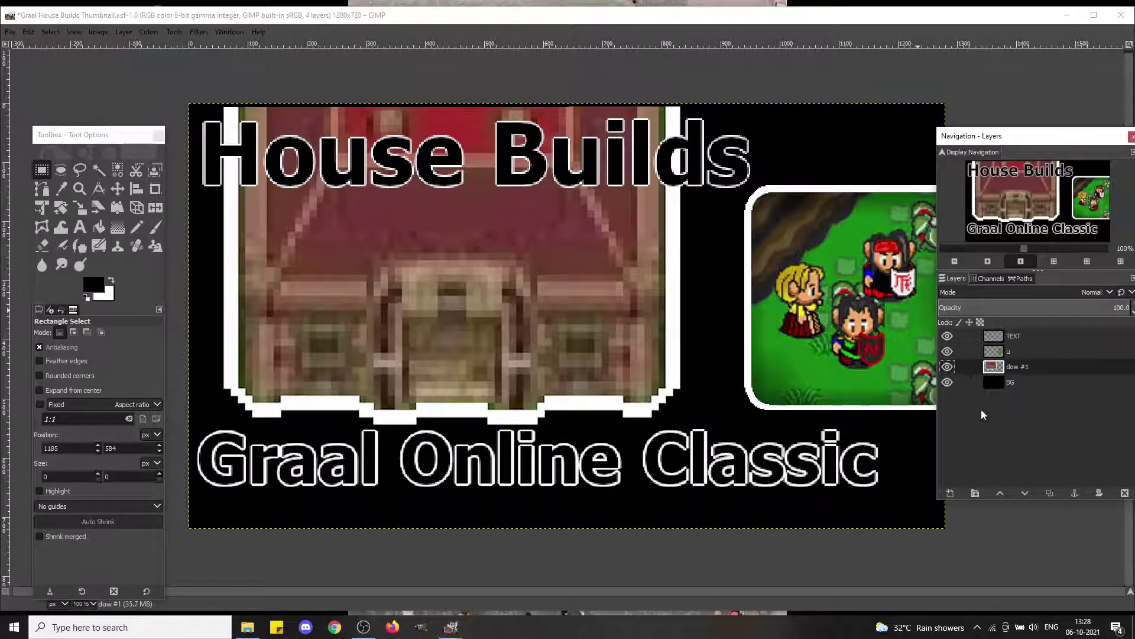
left_click(950, 495)
type("Spo")
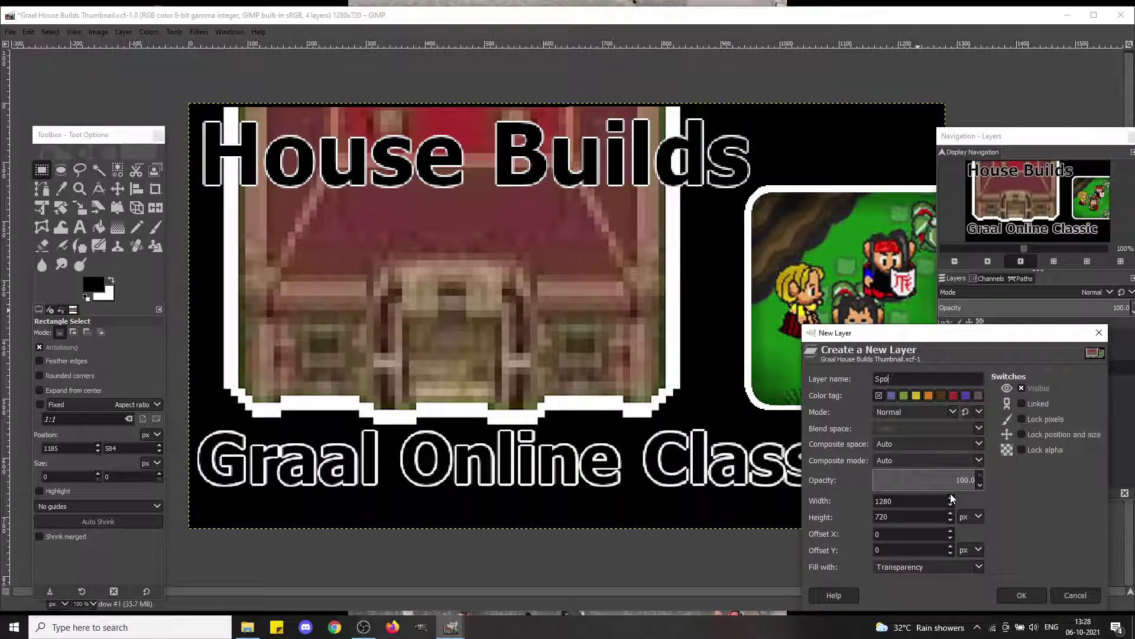
type("oky")
key("Return")
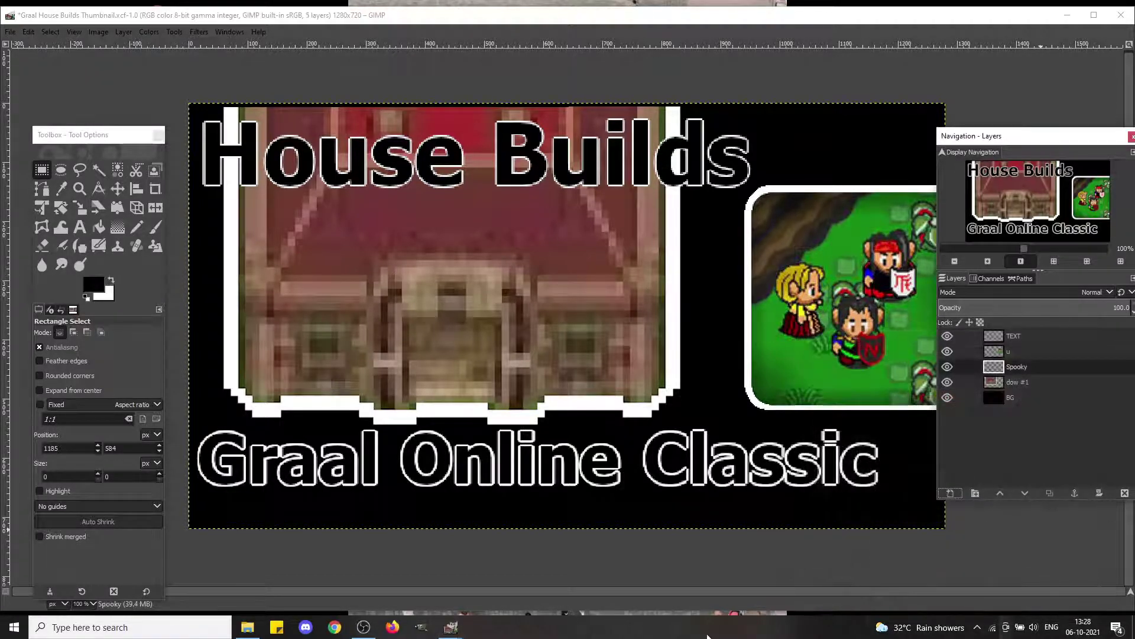
Step: Copy the carved pumpkin from the untitled sprite image onto the Spooky layer, placing and anchoring it beside the house's left window
mouse_move(450, 626)
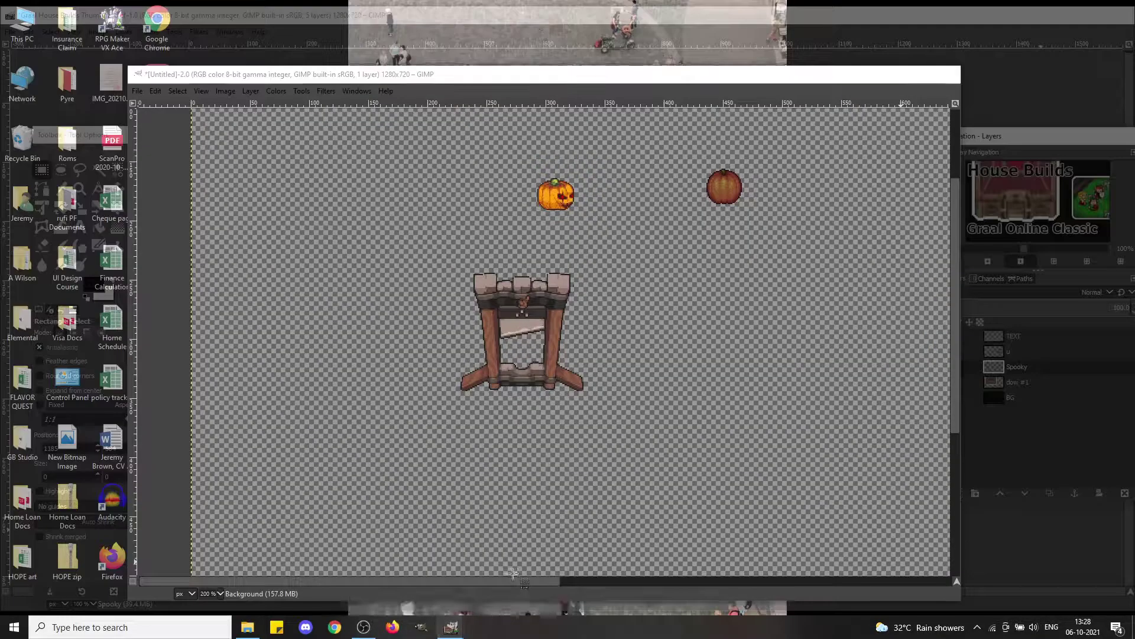
left_click(514, 579)
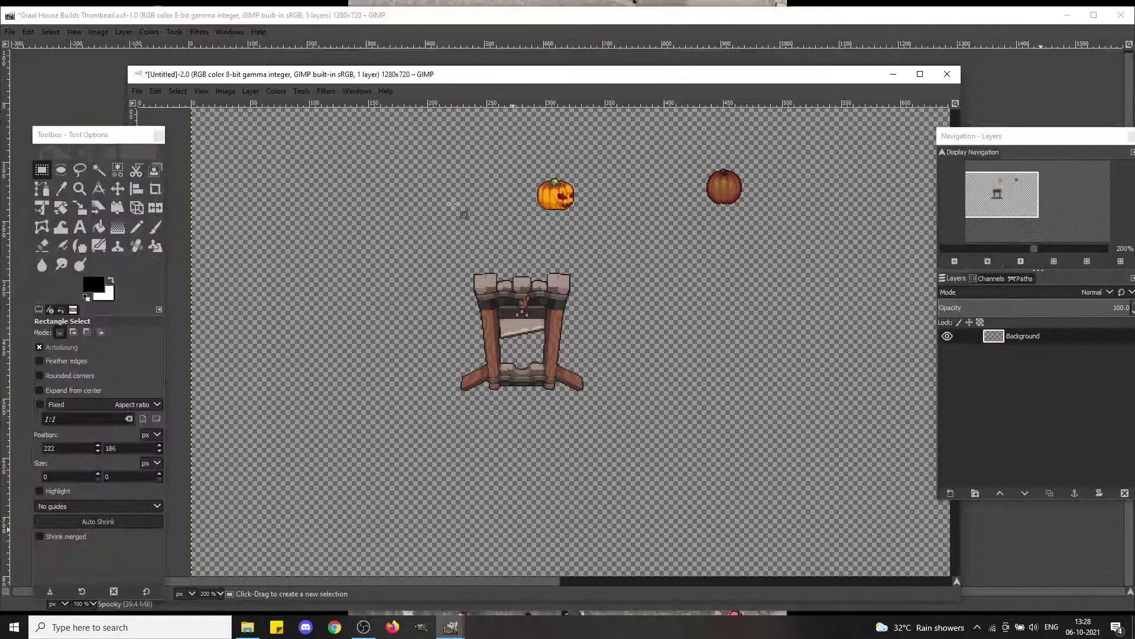
left_click_drag(436, 155, 599, 222)
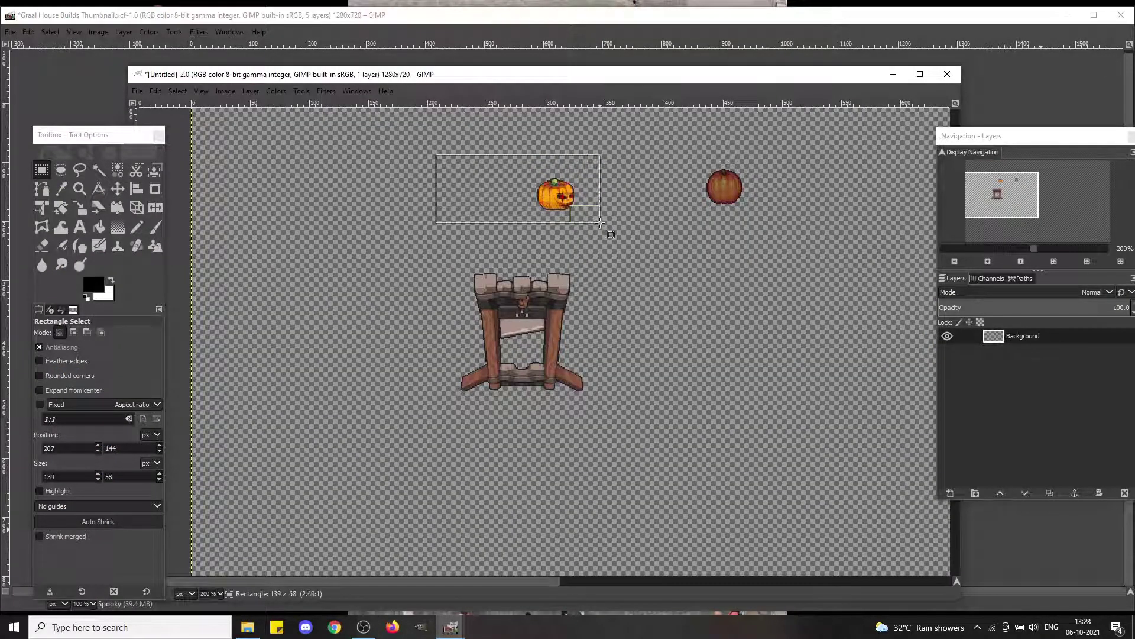
key("ctrl+x")
key("ctrl+v")
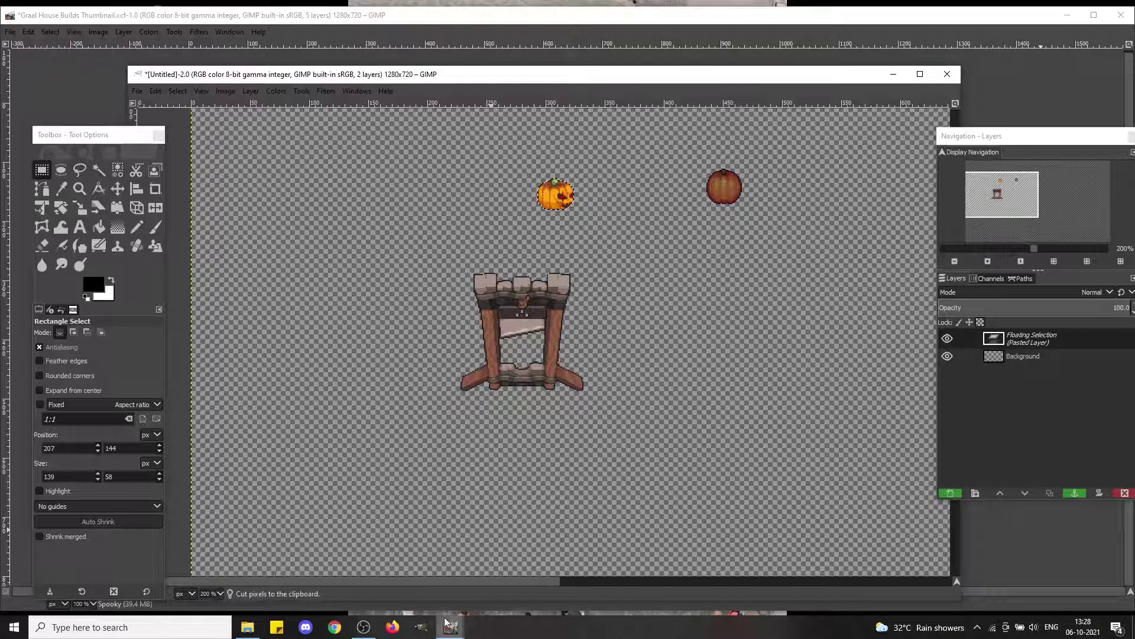
mouse_move(444, 630)
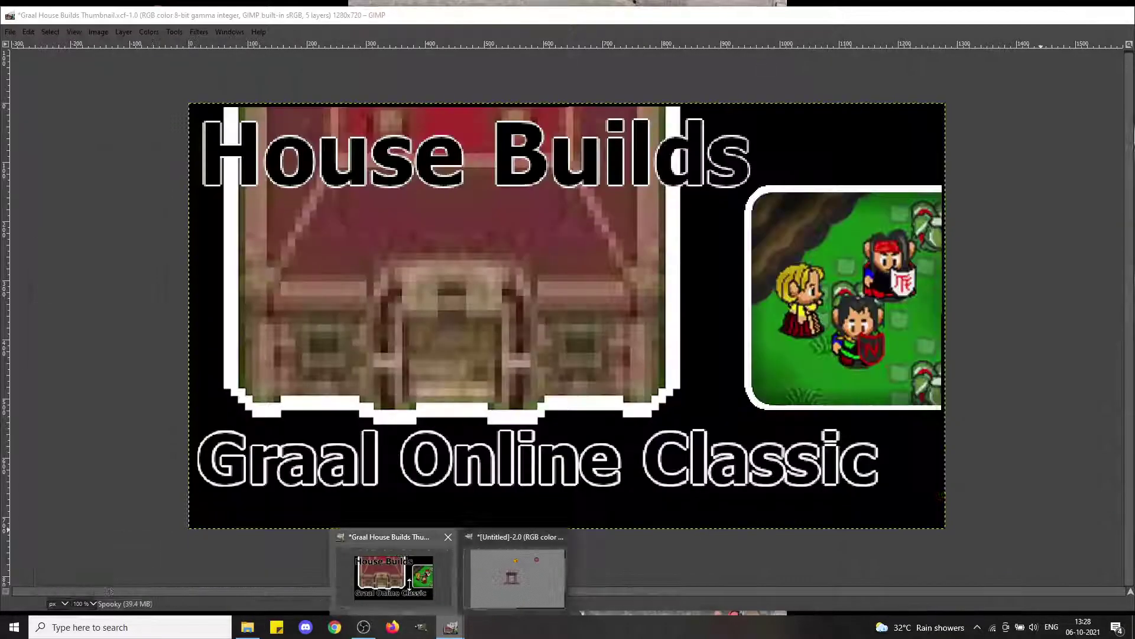
left_click(398, 577)
key("ctrl")
key("ctrl+v")
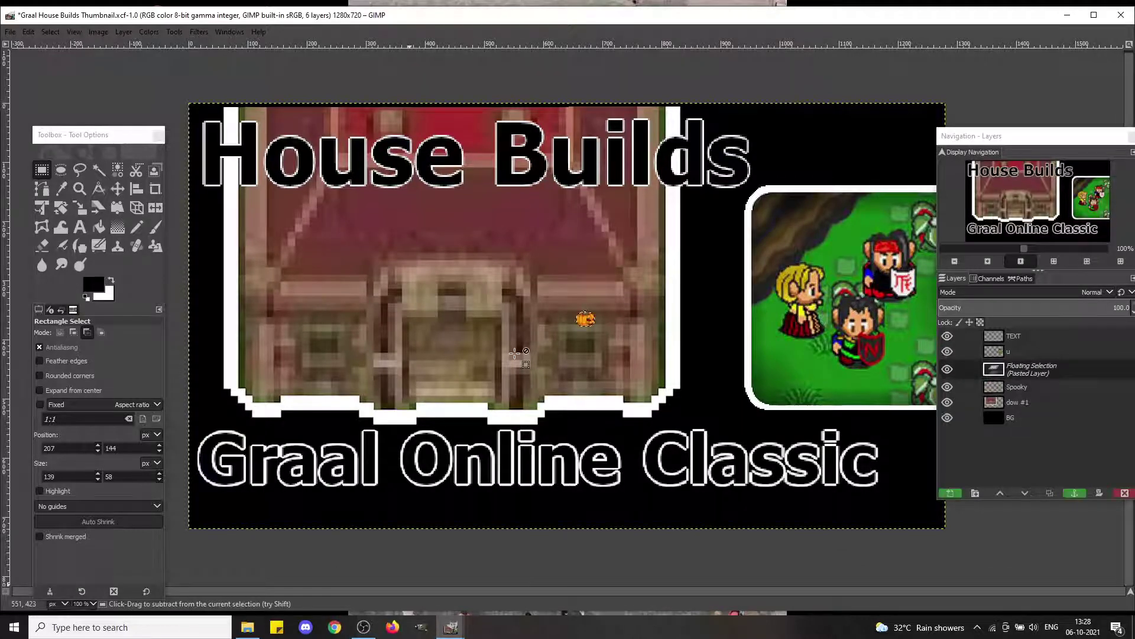
left_click_drag(598, 331, 356, 347)
left_click(416, 364)
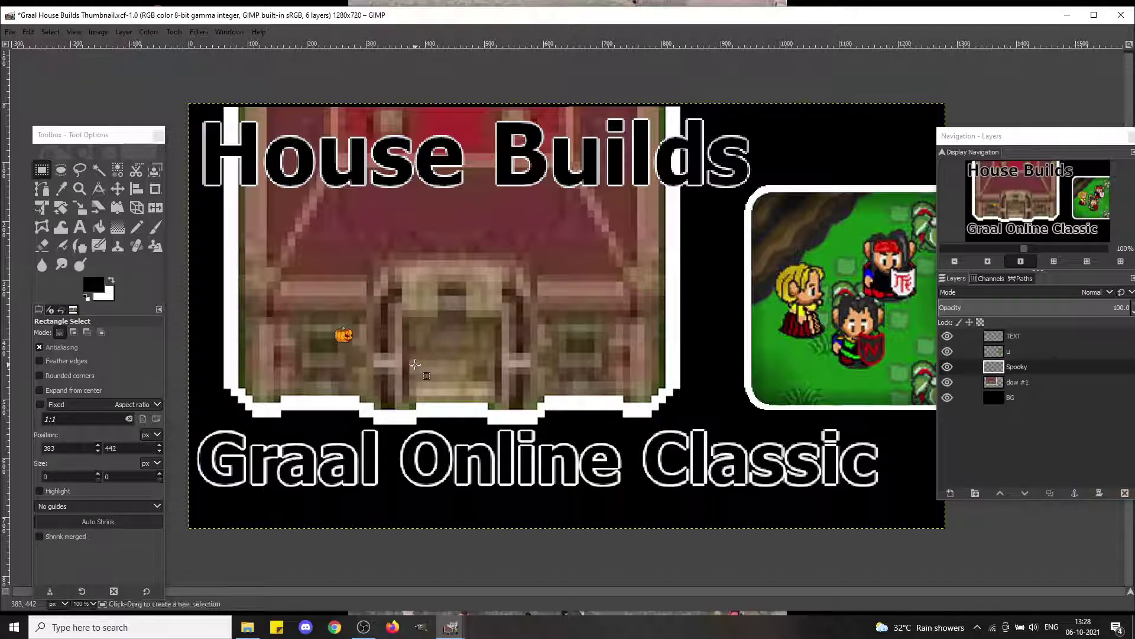
Step: Copy the plain pumpkin from the untitled sprite image into the thumbnail, placing it at the upper-left corner of the house's door frame
mouse_move(447, 634)
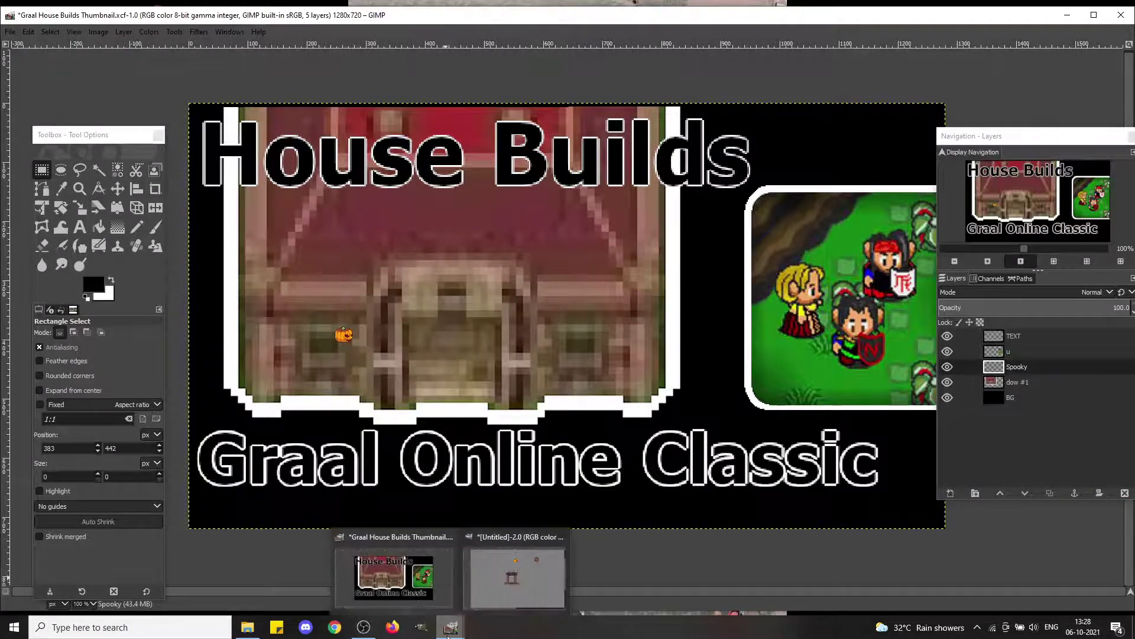
left_click(523, 572)
left_click(669, 311)
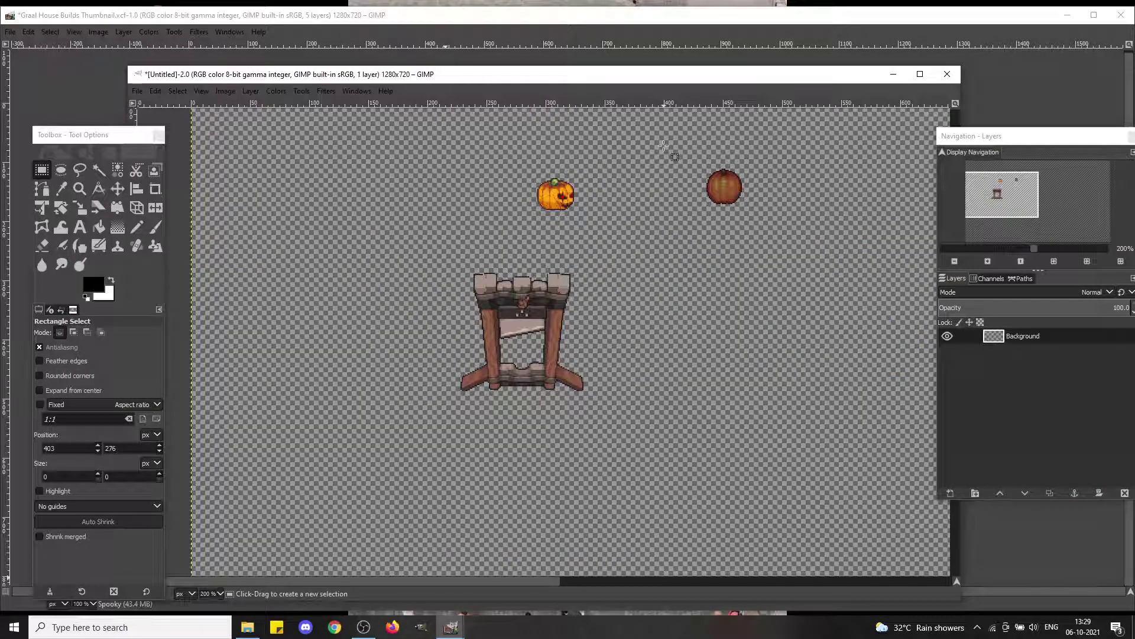
left_click_drag(666, 146, 760, 225)
key("ctrl+x")
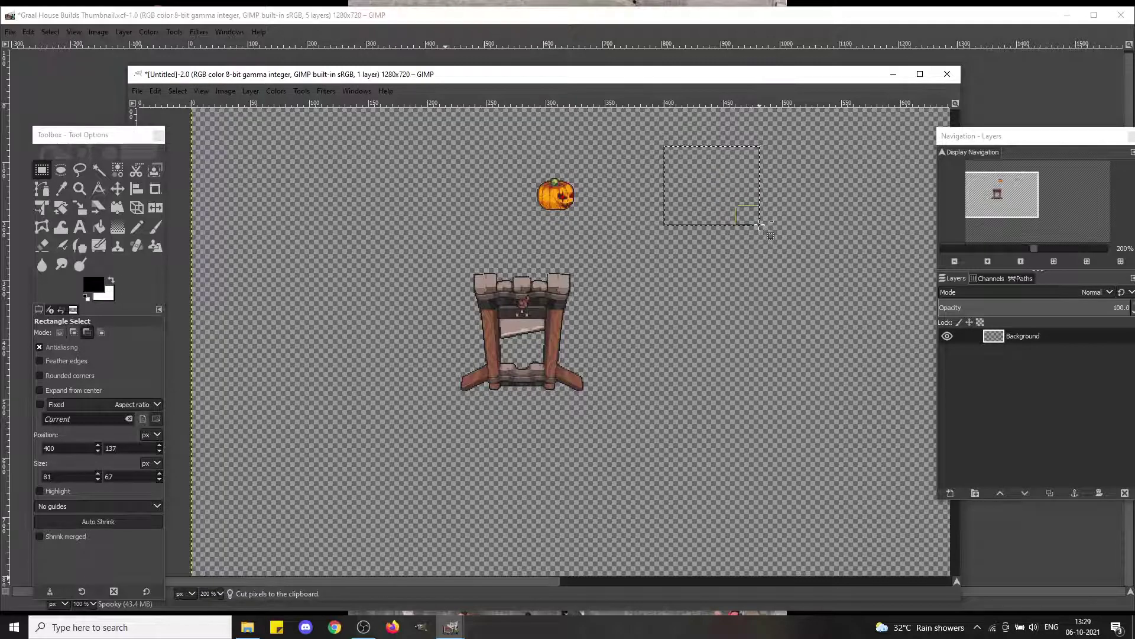
key("ctrl+v")
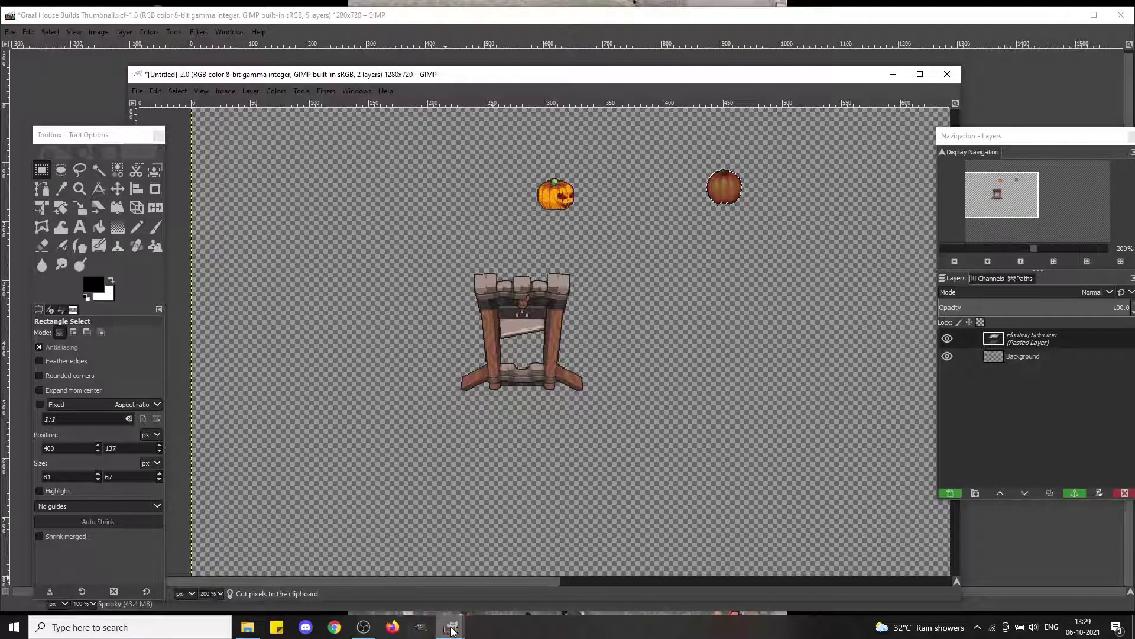
mouse_move(451, 628)
left_click(406, 573)
key("ctrl+v")
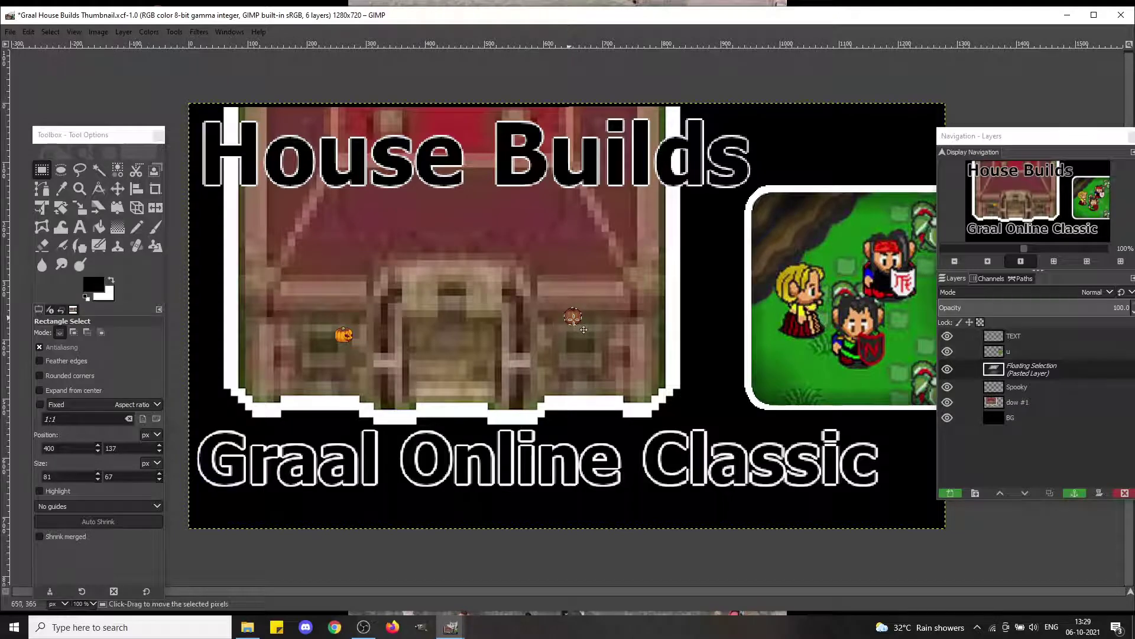
left_click_drag(573, 317, 391, 274)
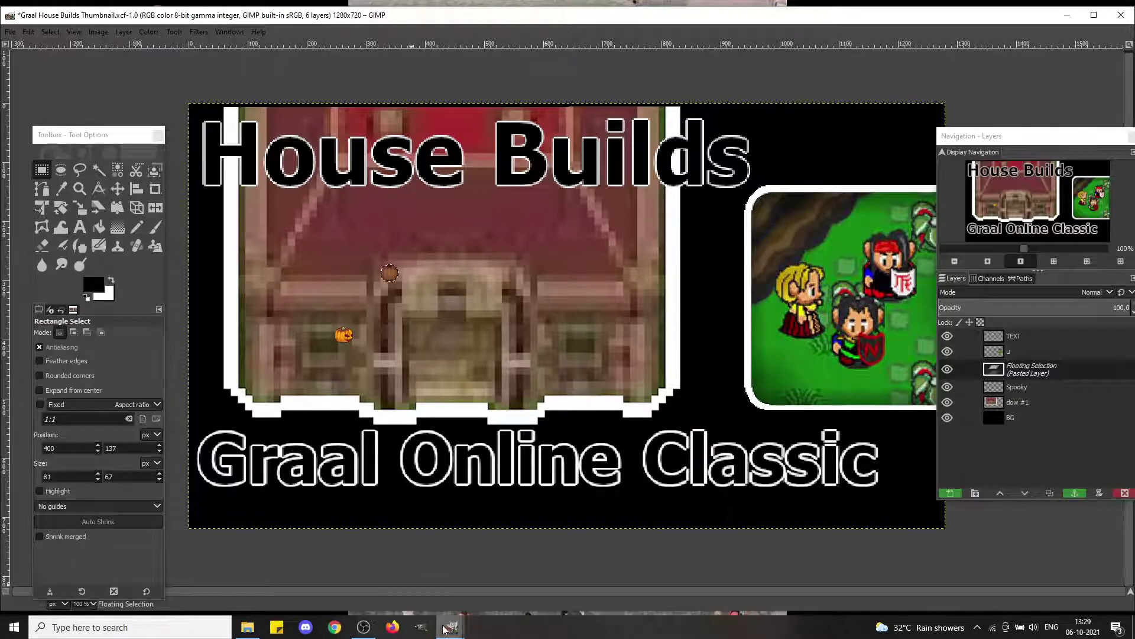
Step: Copy the guillotine from the untitled sprite image onto the Spooky layer, placing and anchoring it over the right side of the house's doorway
mouse_move(448, 631)
left_click(535, 580)
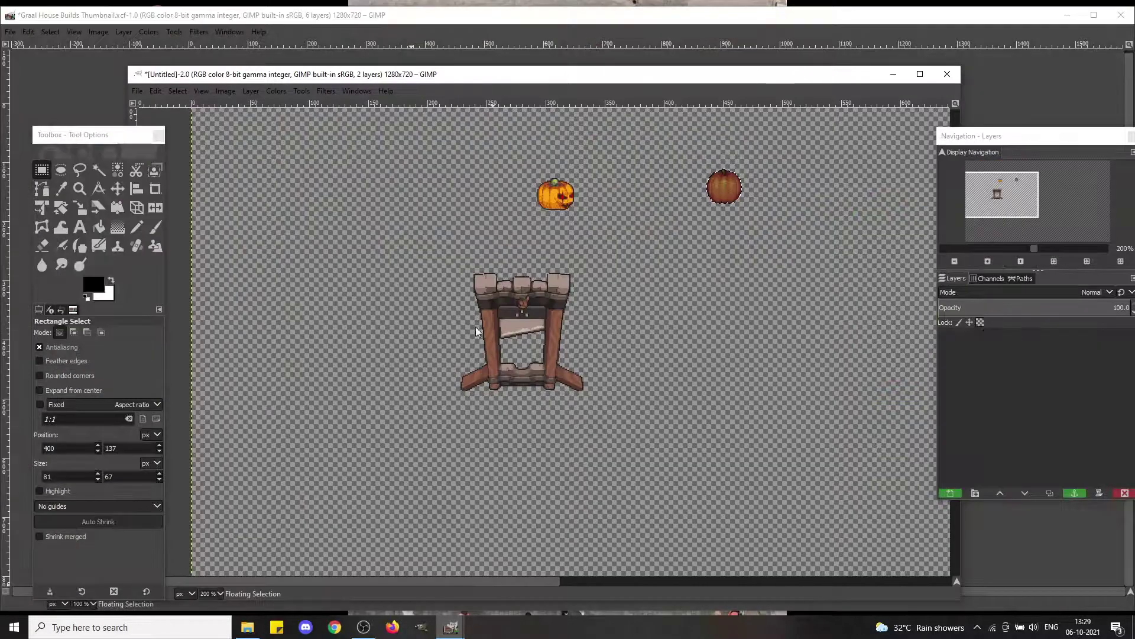
left_click(357, 215)
left_click_drag(438, 263, 638, 420)
key("ctrl+x")
key("ctrl+v")
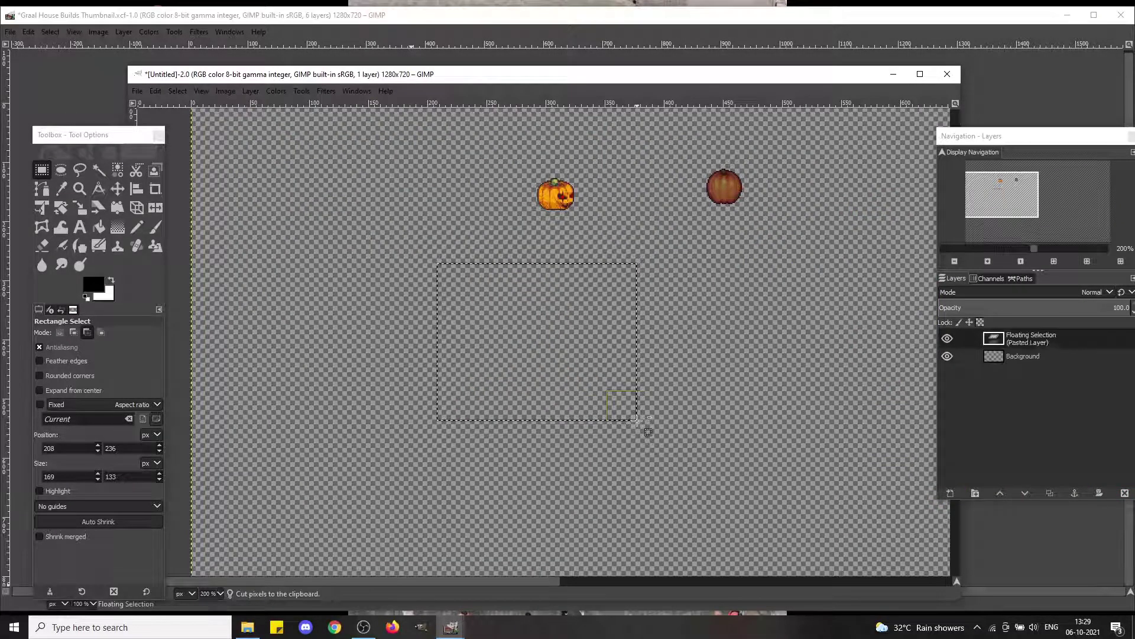
left_click(451, 627)
left_click(410, 587)
key("ctrl+v")
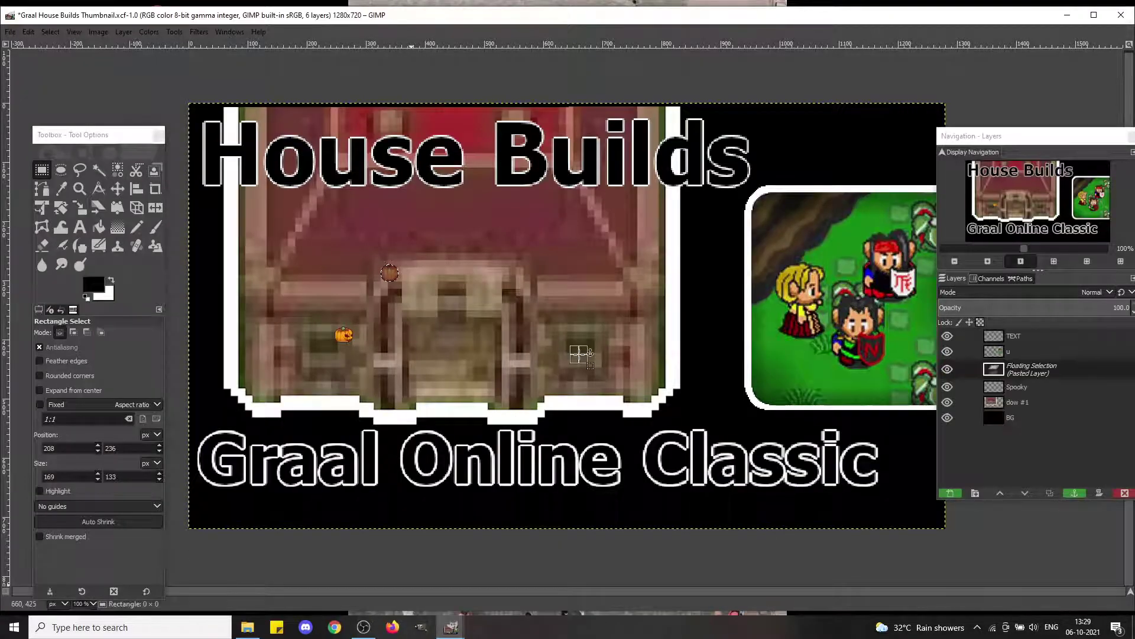
left_click_drag(557, 298, 495, 344)
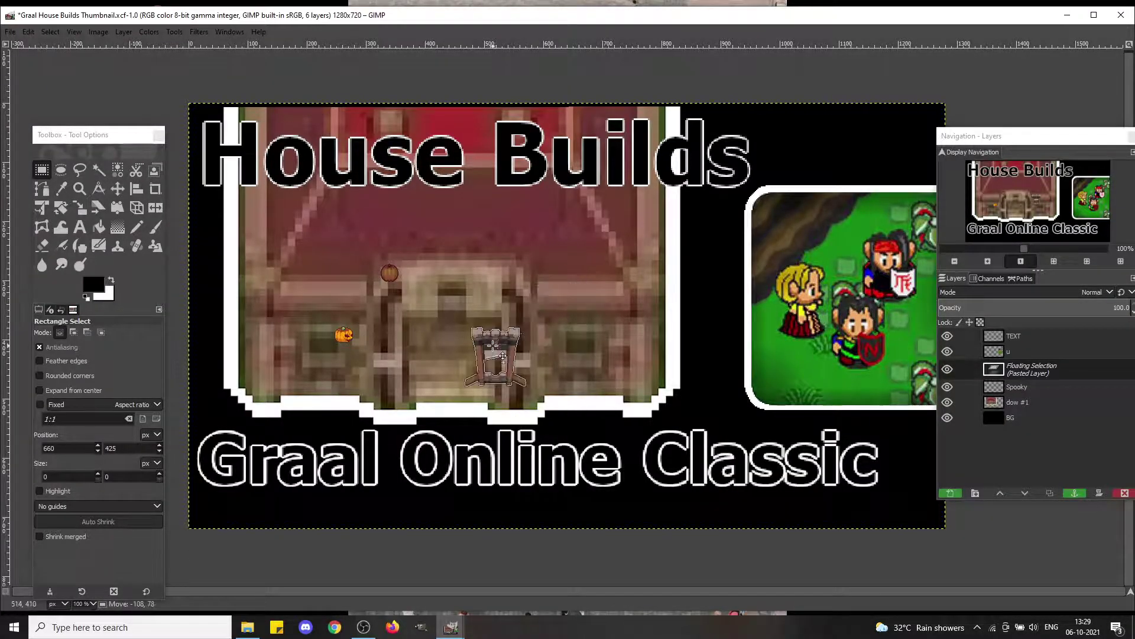
left_click(594, 312)
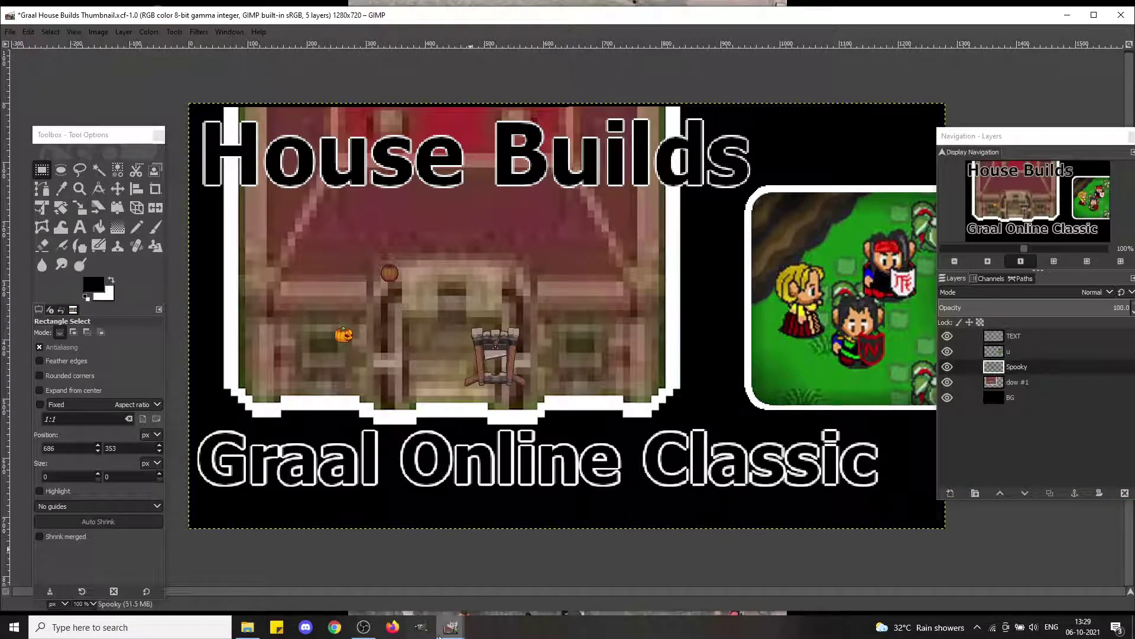
Step: Anchor the floating guillotine in the untitled sprite image and close that image, discarding its changes
mouse_move(450, 627)
left_click(506, 577)
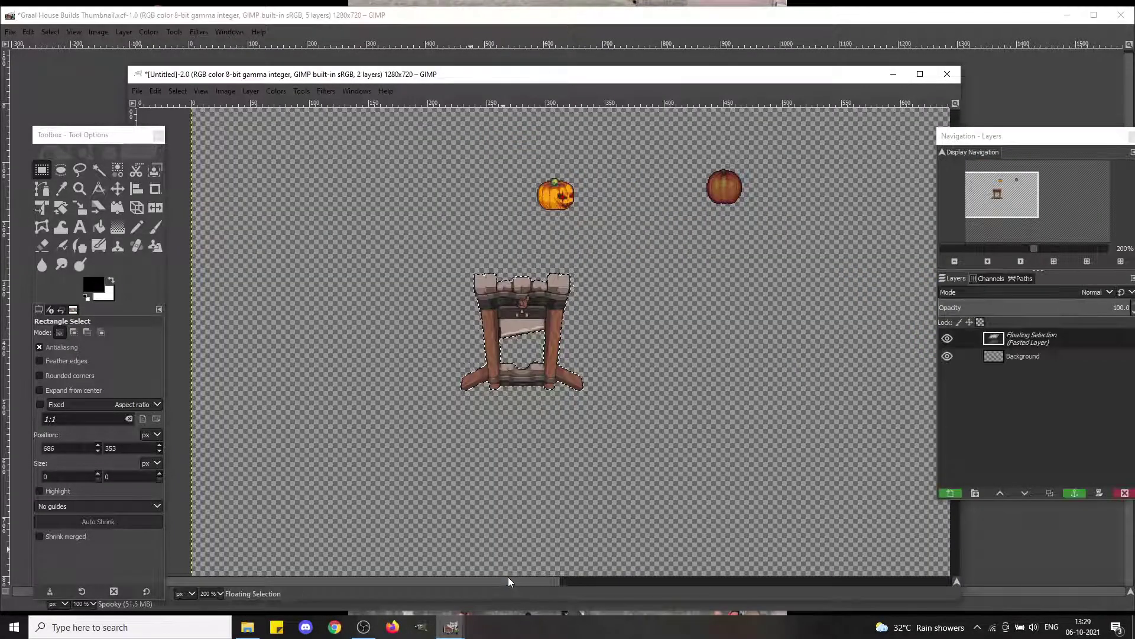
left_click(620, 504)
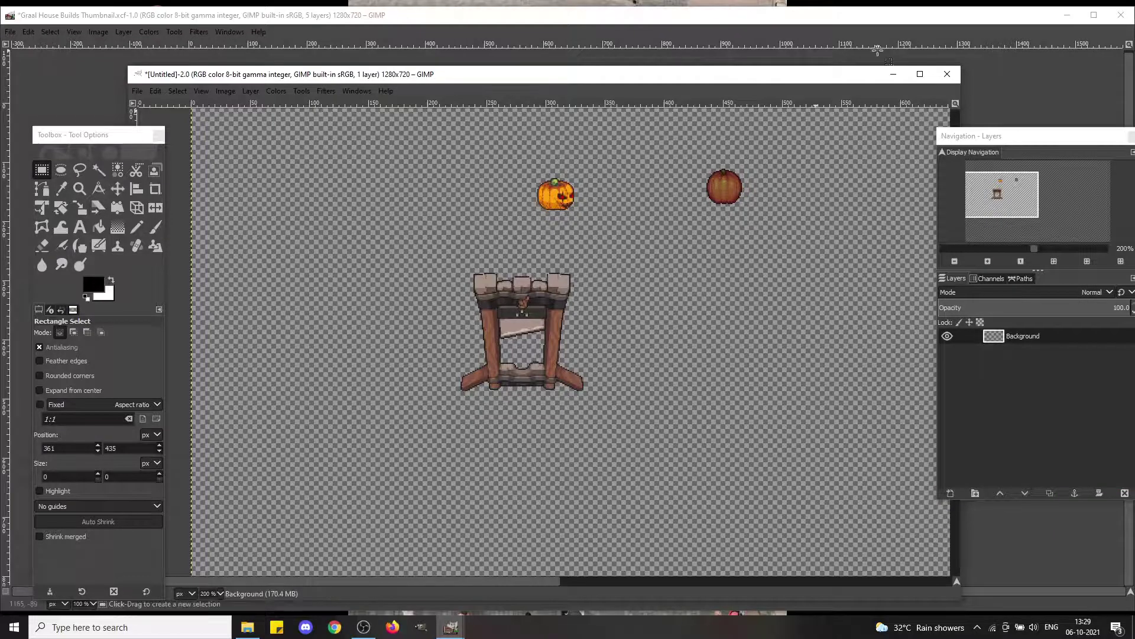
left_click(946, 74)
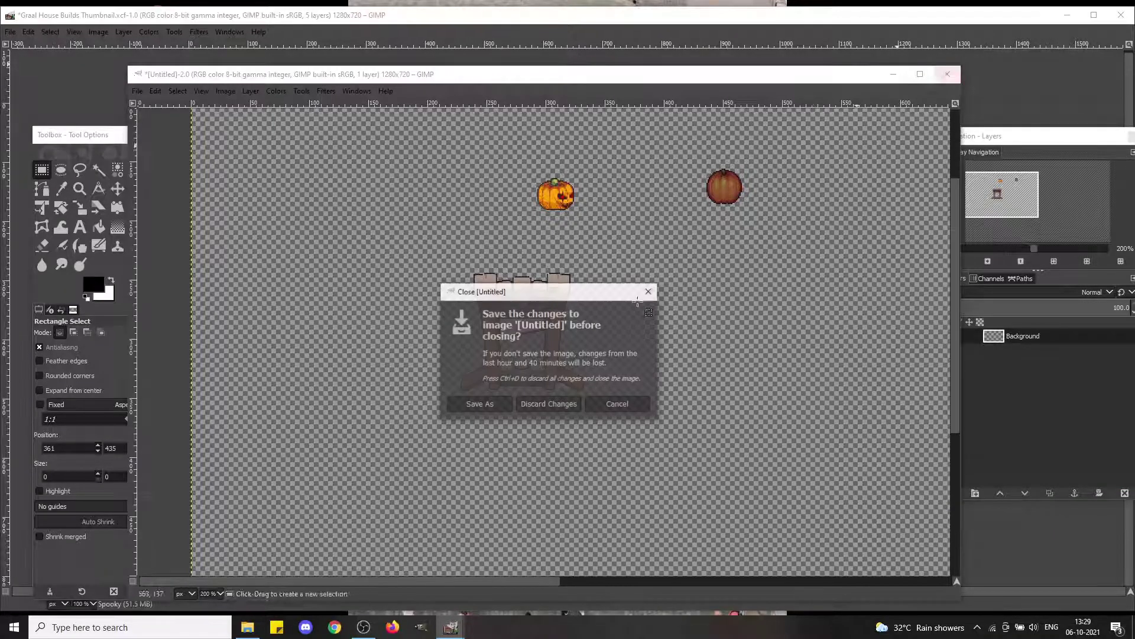
left_click(548, 404)
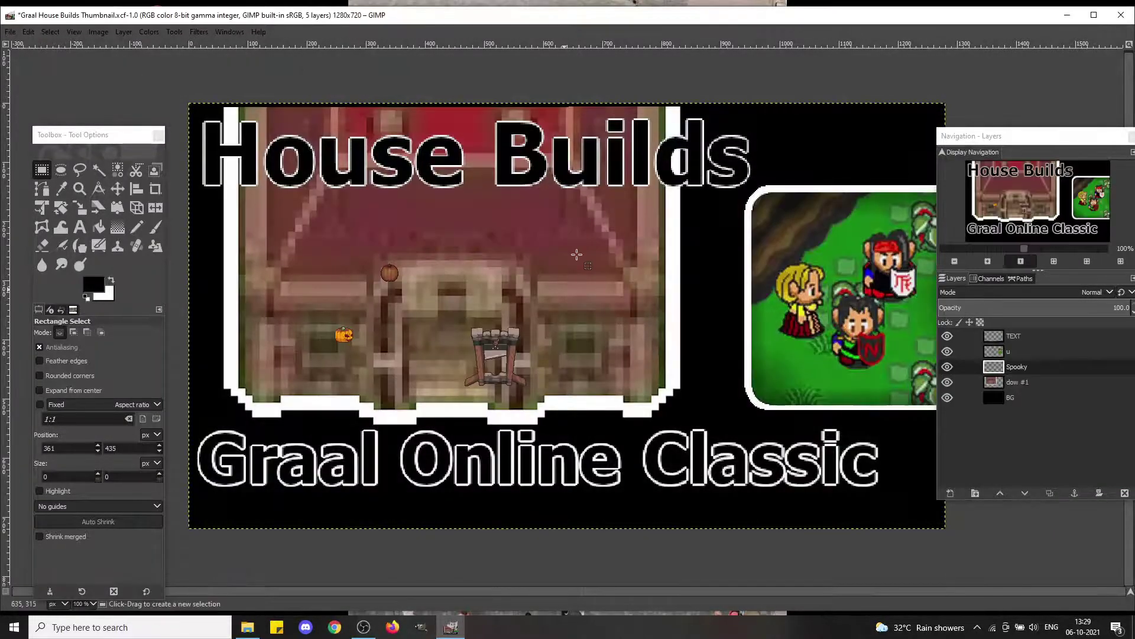
Step: Cut the plain pumpkin at the door frame's upper-left corner from the Spooky layer and paste and anchor it onto the BG layer
left_click(1013, 367)
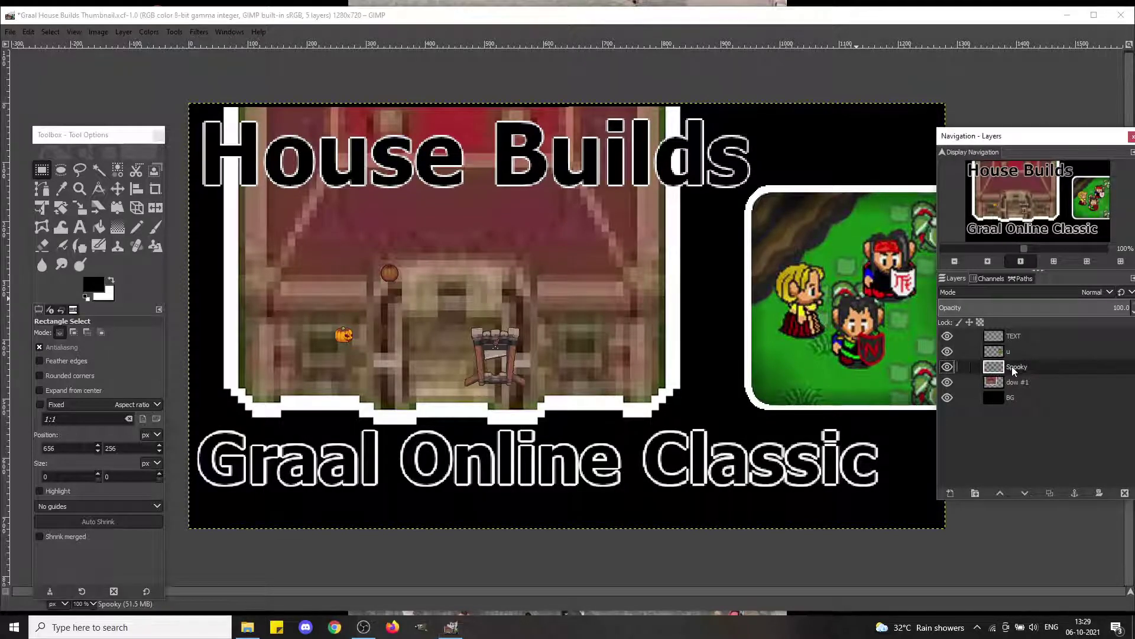
left_click(591, 379)
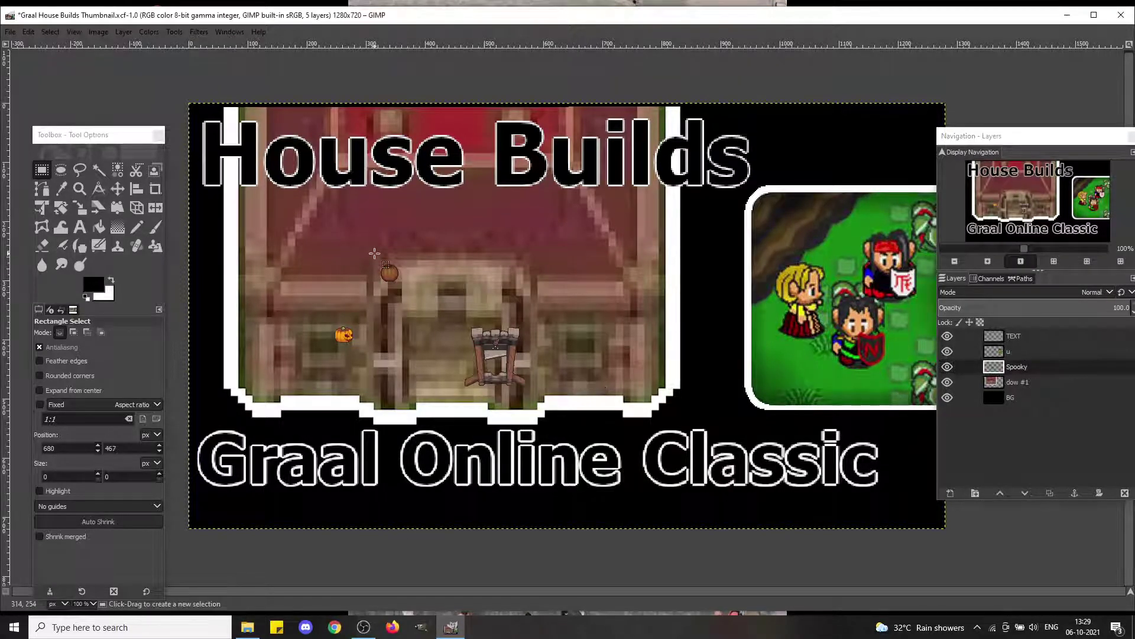
left_click_drag(362, 257, 418, 292)
key("ctrl")
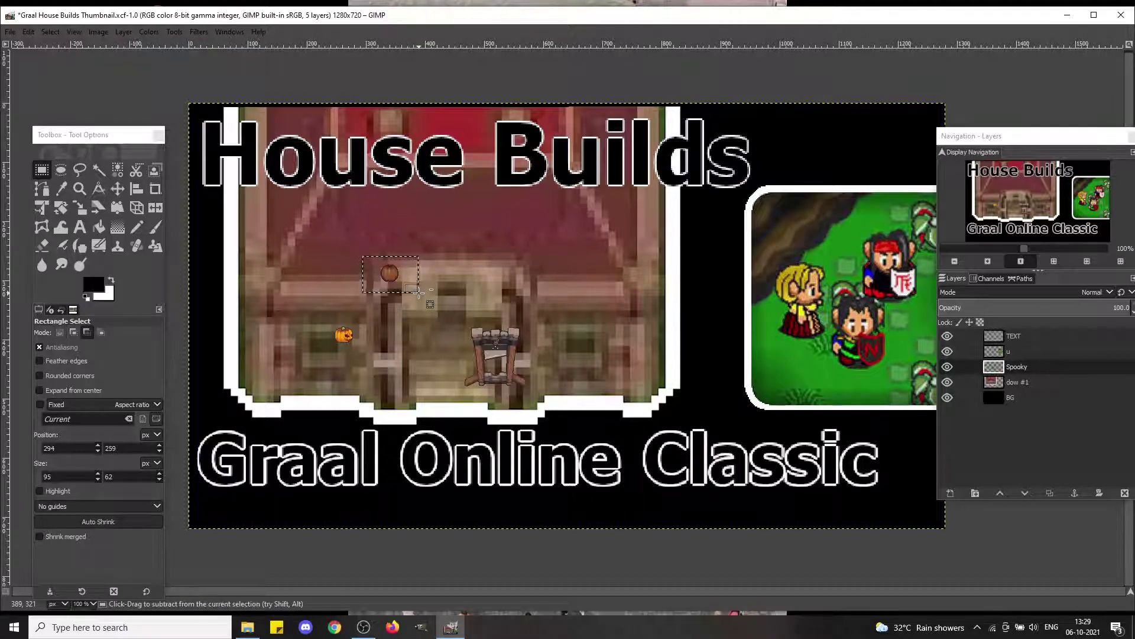
key("ctrl+x")
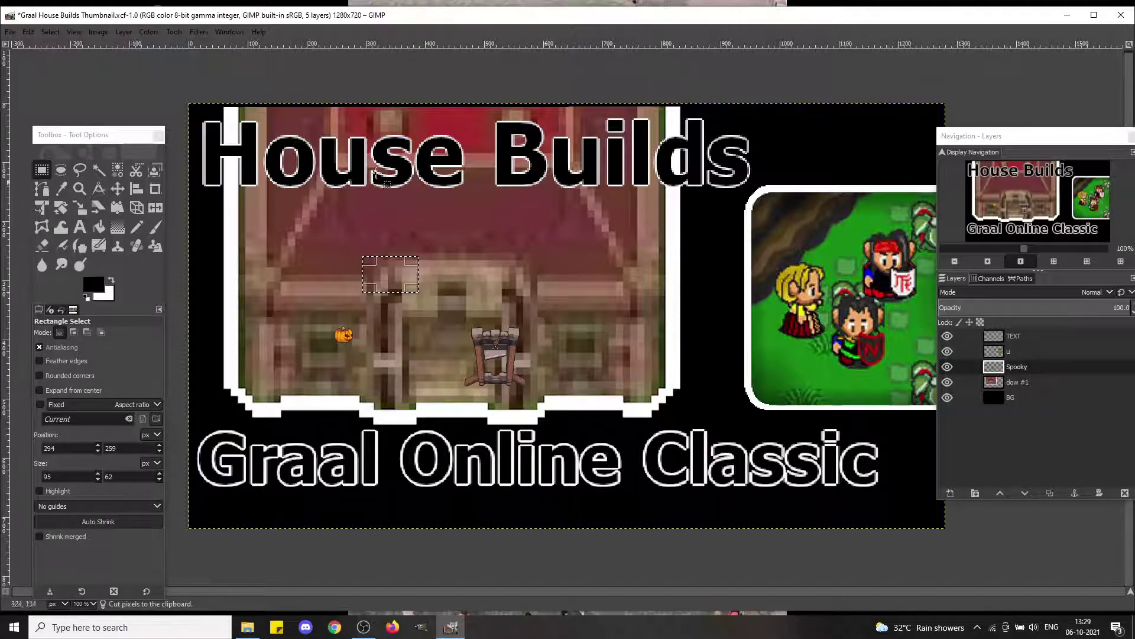
left_click(1000, 400)
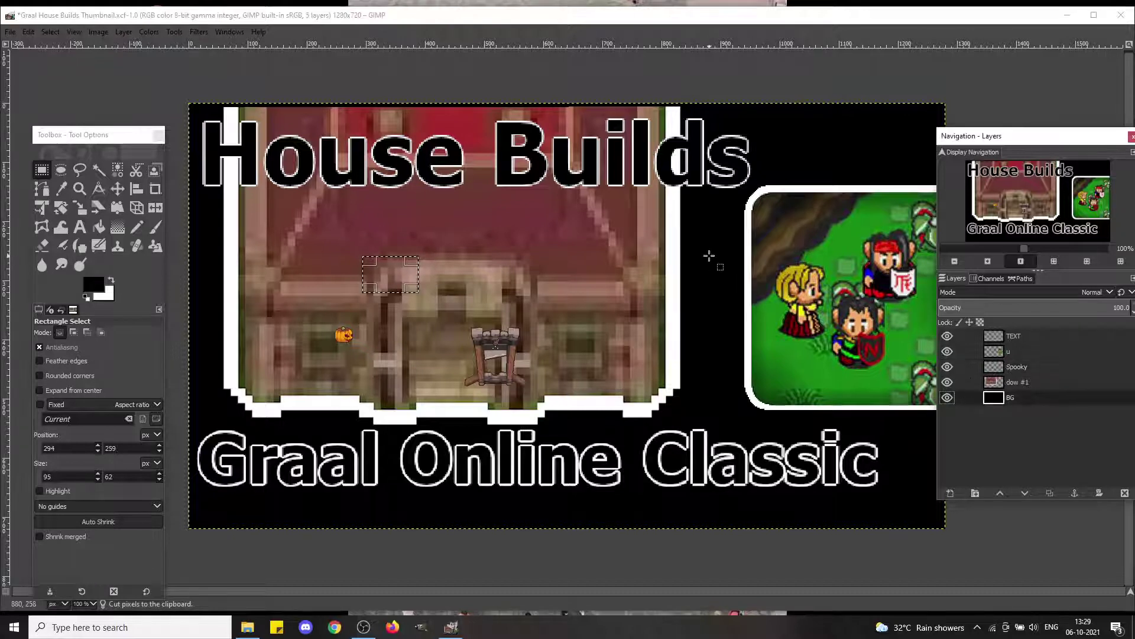
key("ctrl+v")
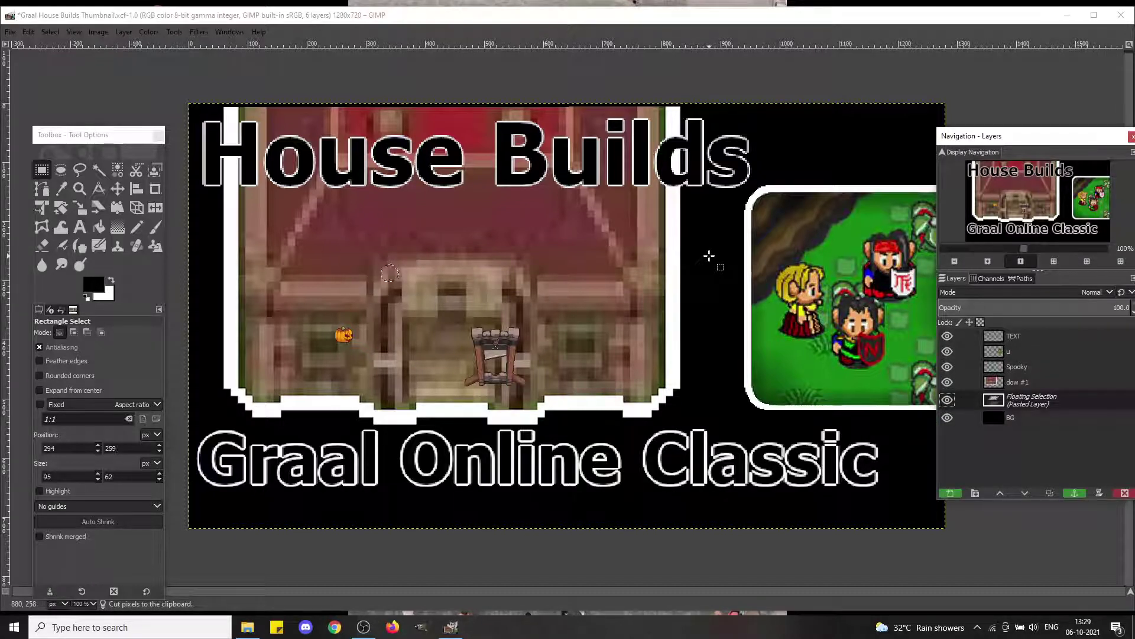
left_click(710, 255)
Step: Hide the TEXT, Spooky, u and dow #1 layers, leaving only the BG layer visible
left_click(947, 336)
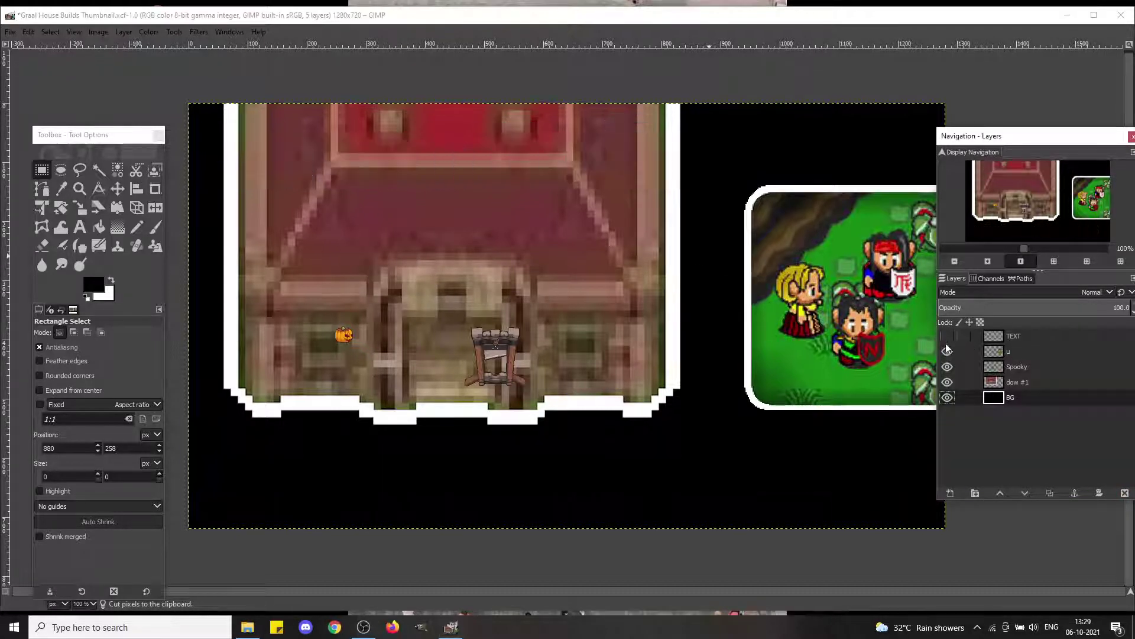
left_click(948, 367)
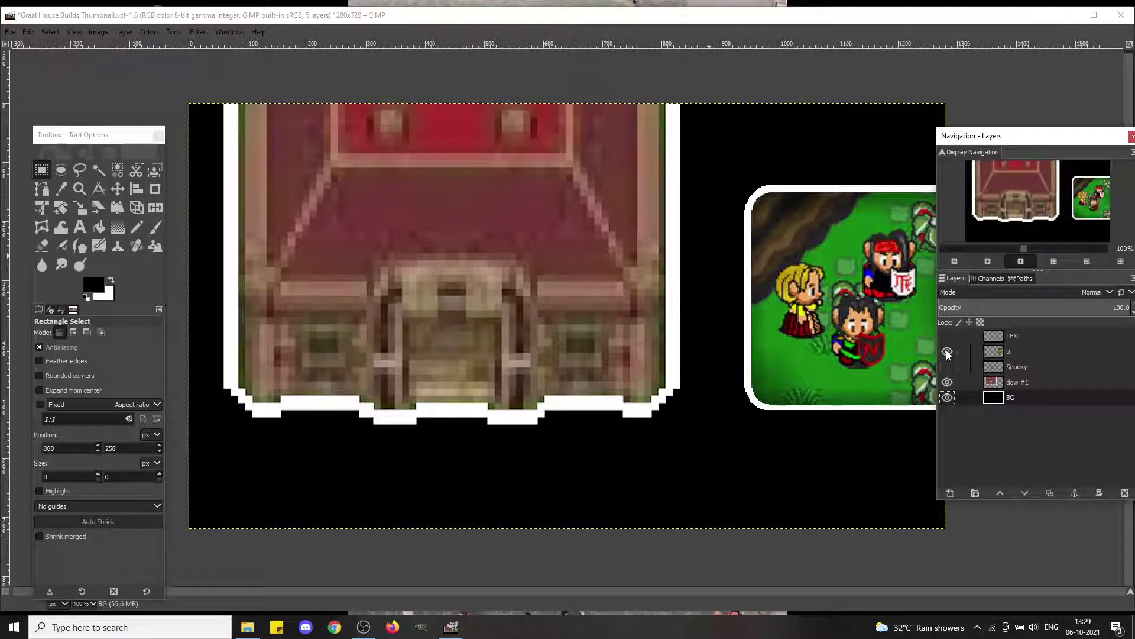
left_click(947, 352)
left_click(947, 382)
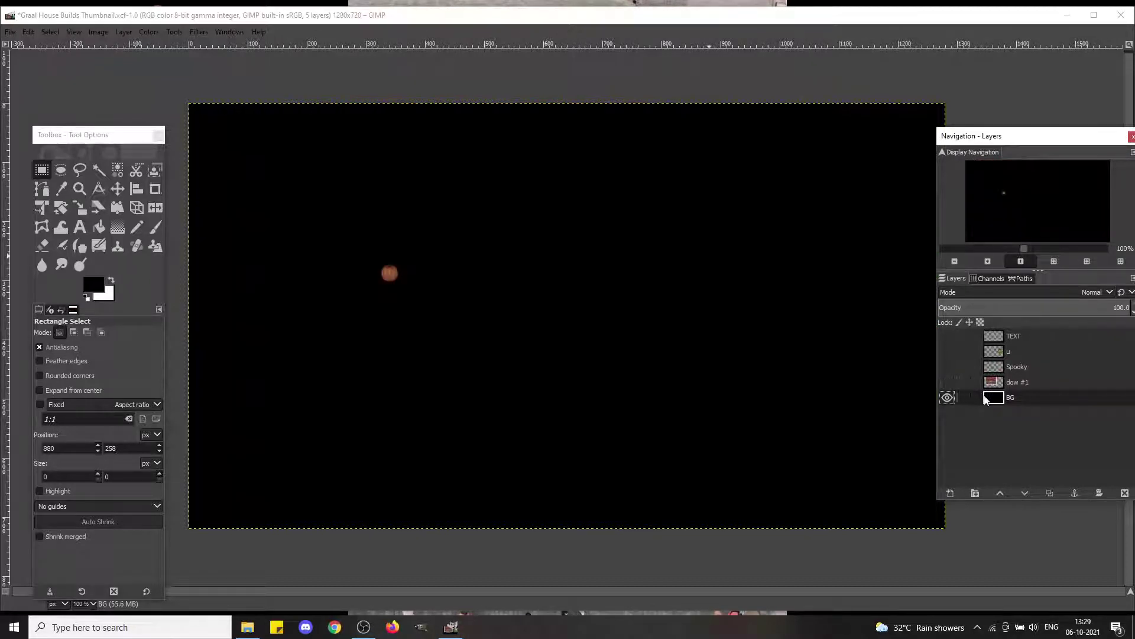
left_click(515, 282)
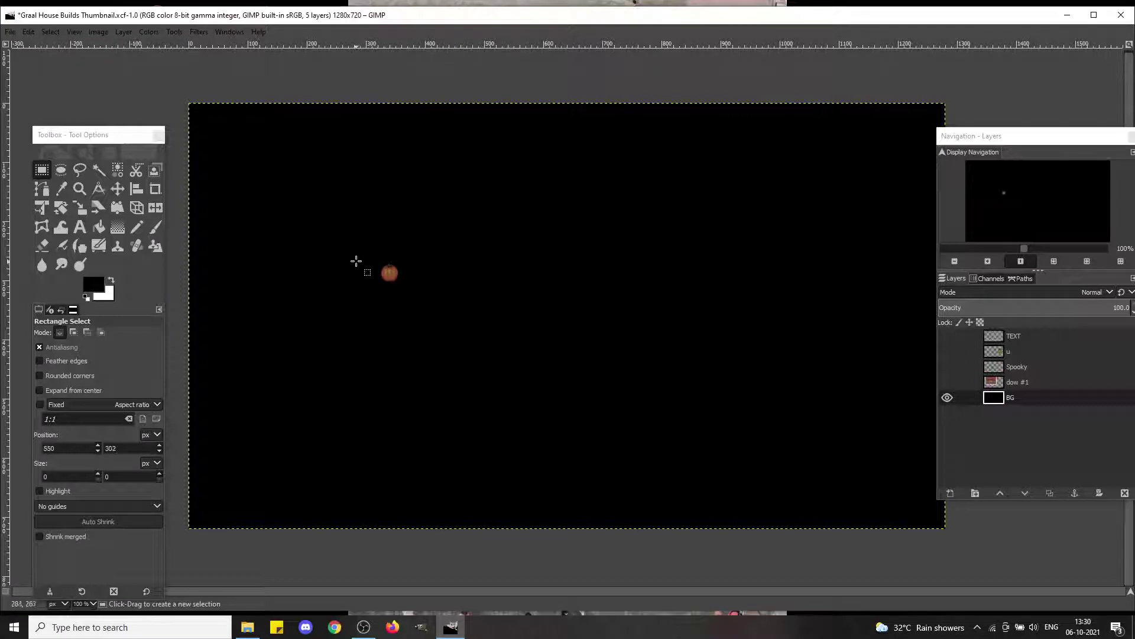
Step: Cut and repaste the plain pumpkin on the BG layer, scale it proportionally to 250 percent, and anchor it
left_click_drag(372, 256, 409, 289)
key("ctrl+x")
key("ctrl+v")
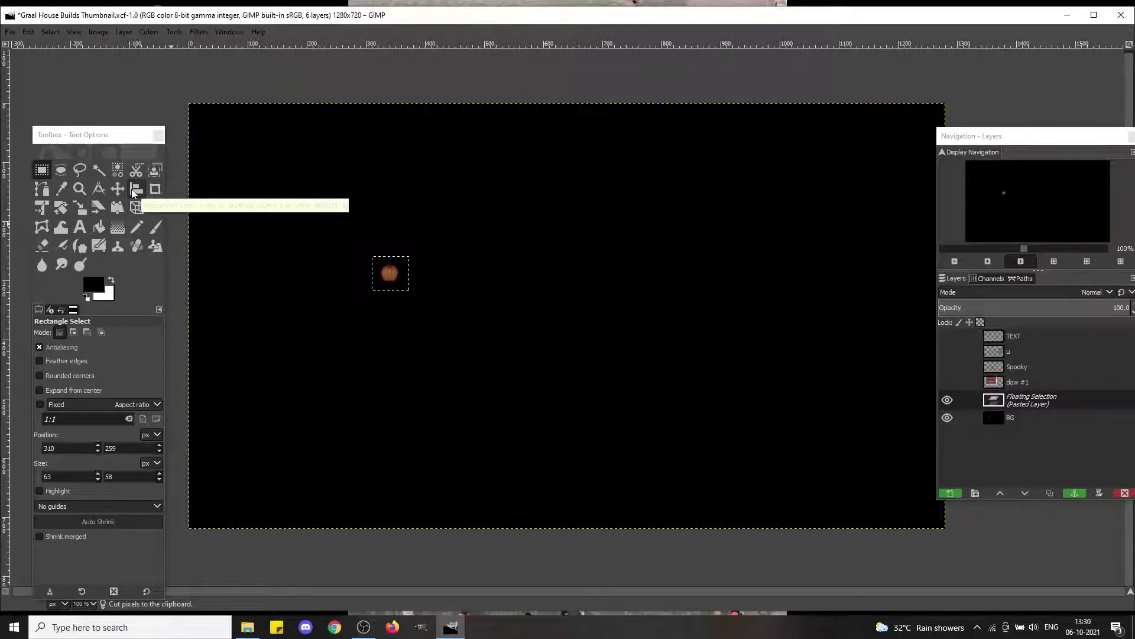
left_click(79, 208)
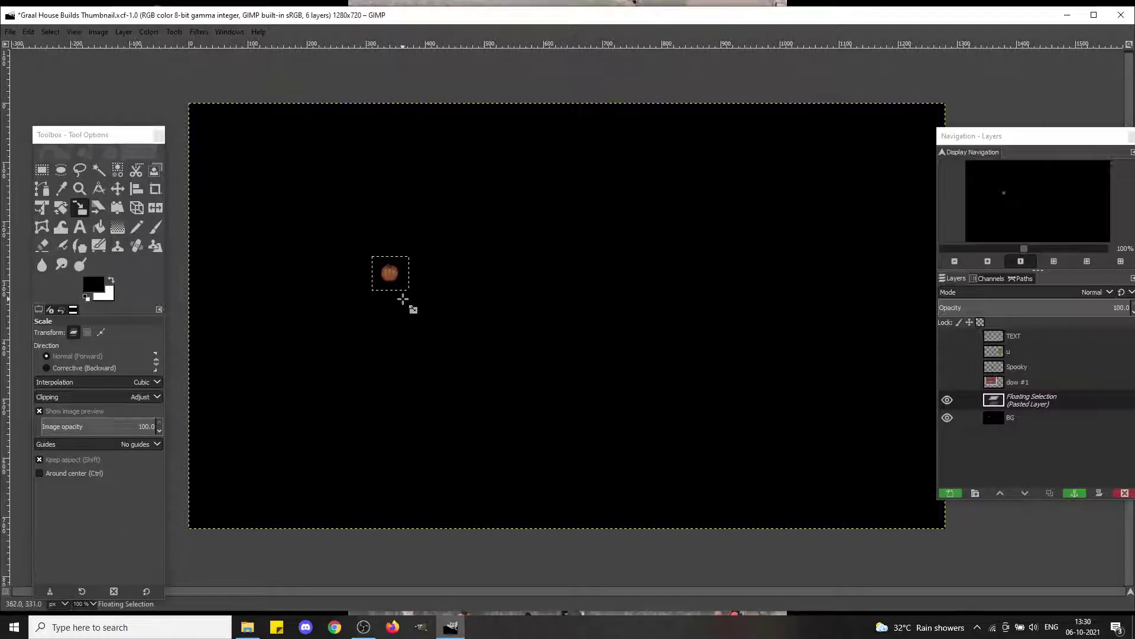
left_click(400, 295)
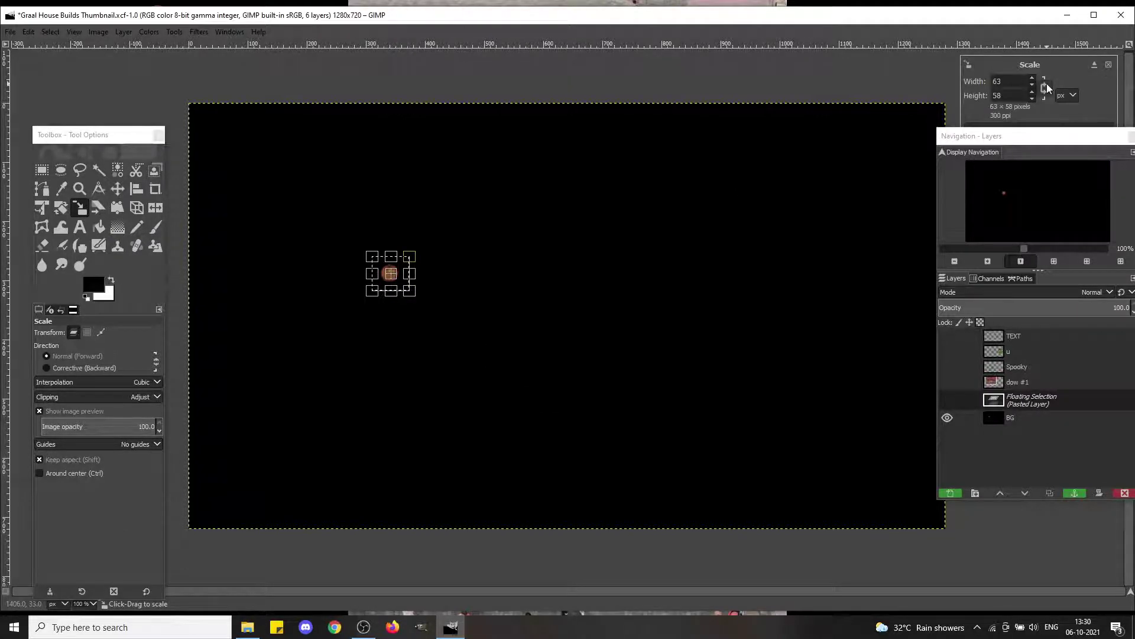
left_click(1072, 97)
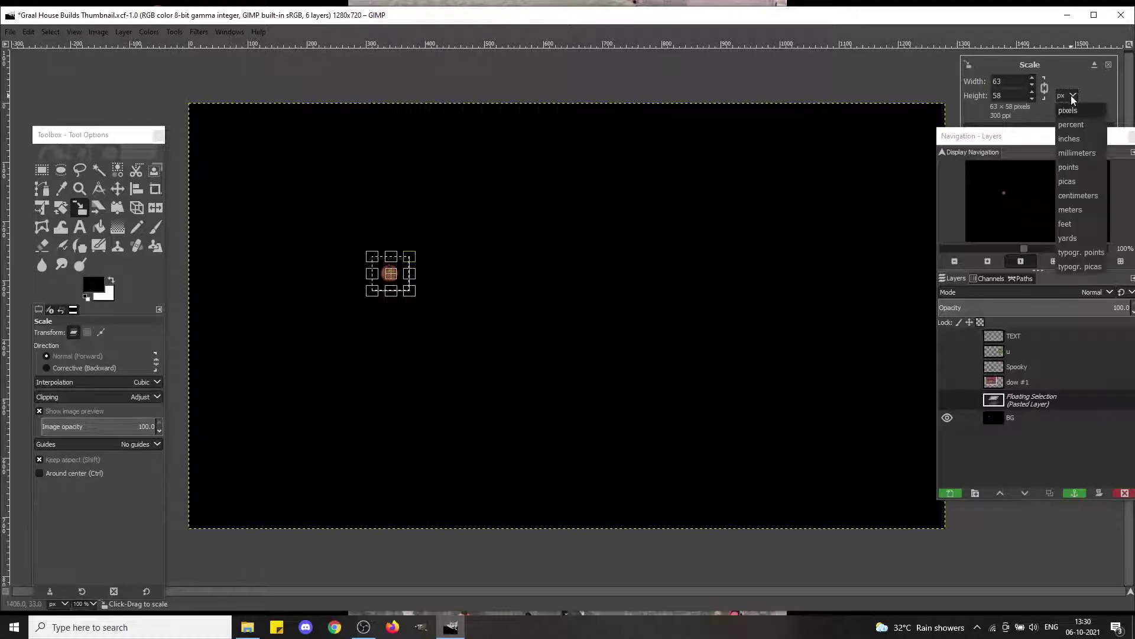
left_click(1075, 125)
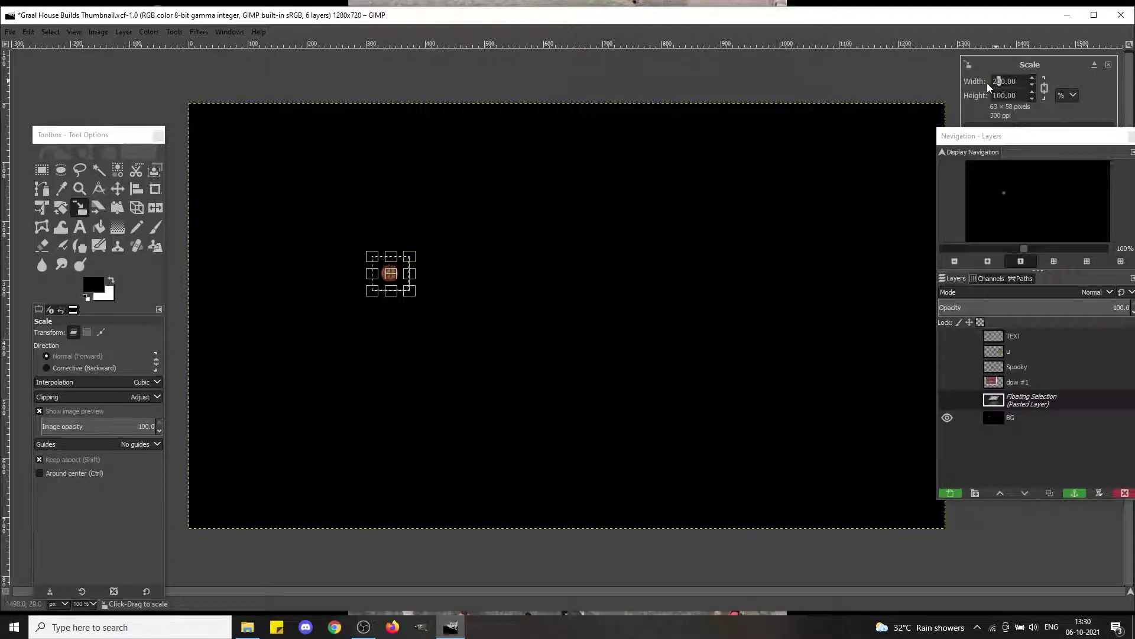
key("Return")
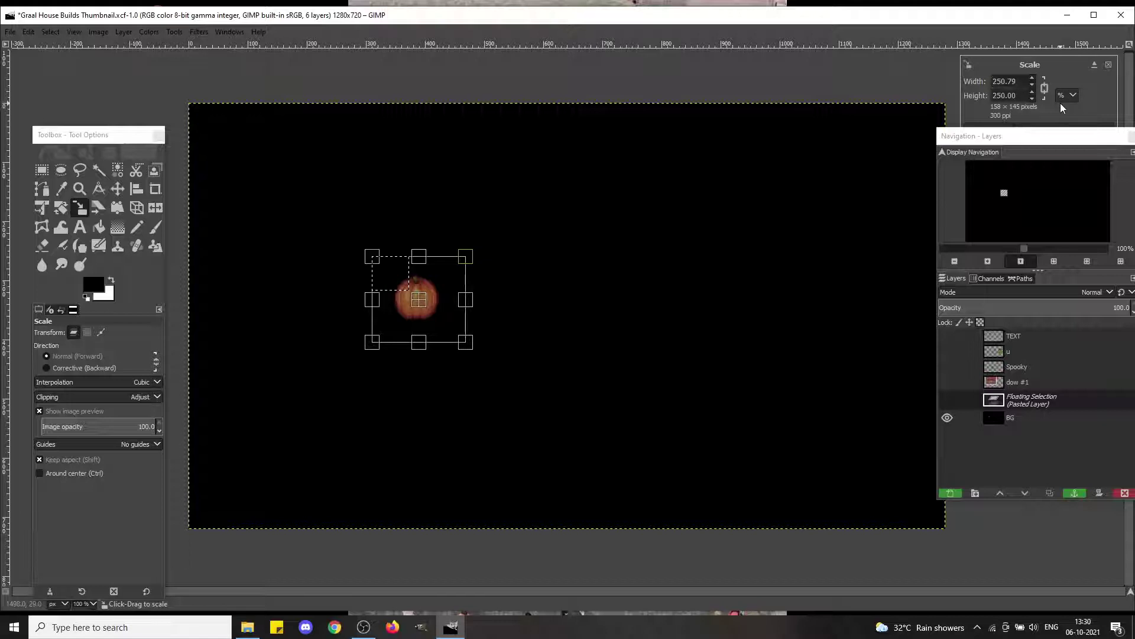
left_click(1086, 122)
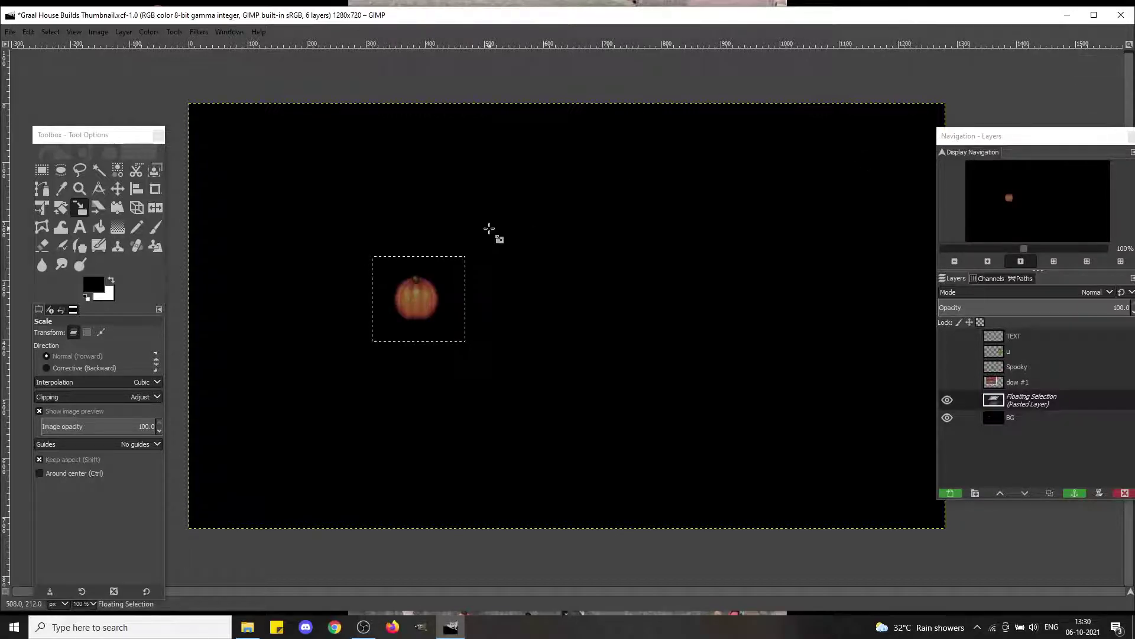
left_click(42, 170)
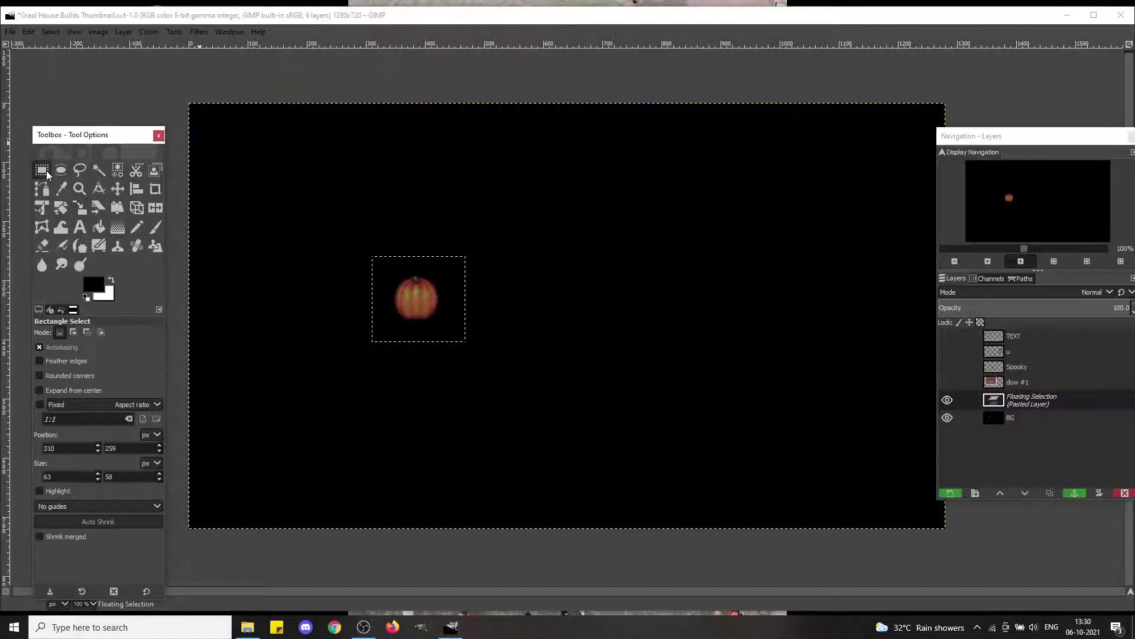
left_click(250, 320)
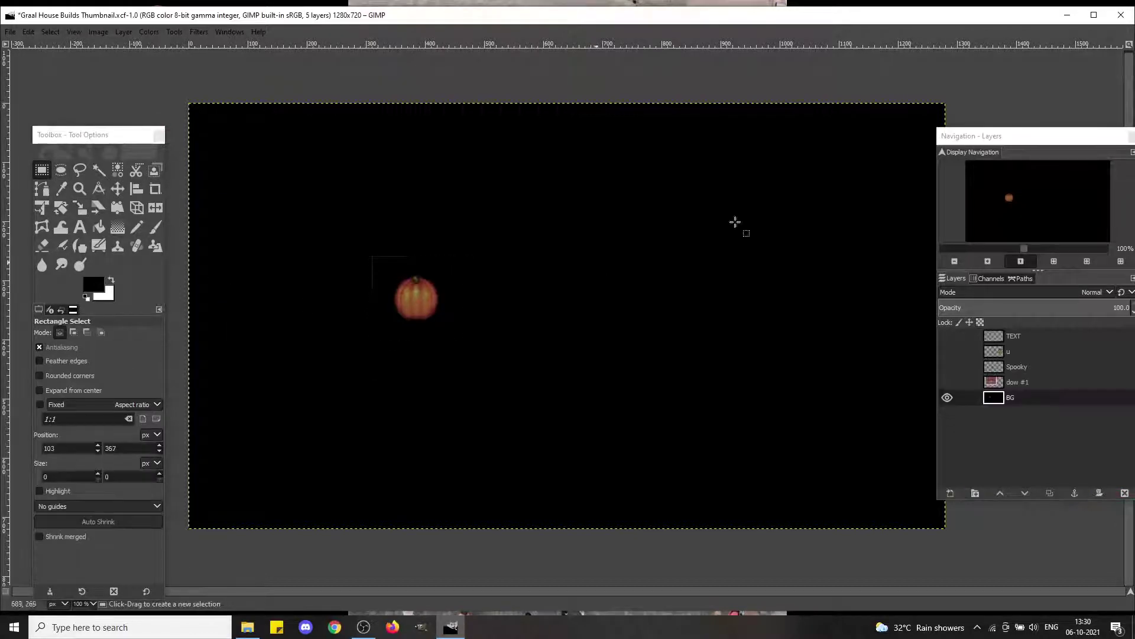
Step: Cover the faint outline above and beside the enlarged pumpkin with a copied black patch of about 182 x 59 px and anchor it
left_click(1044, 247)
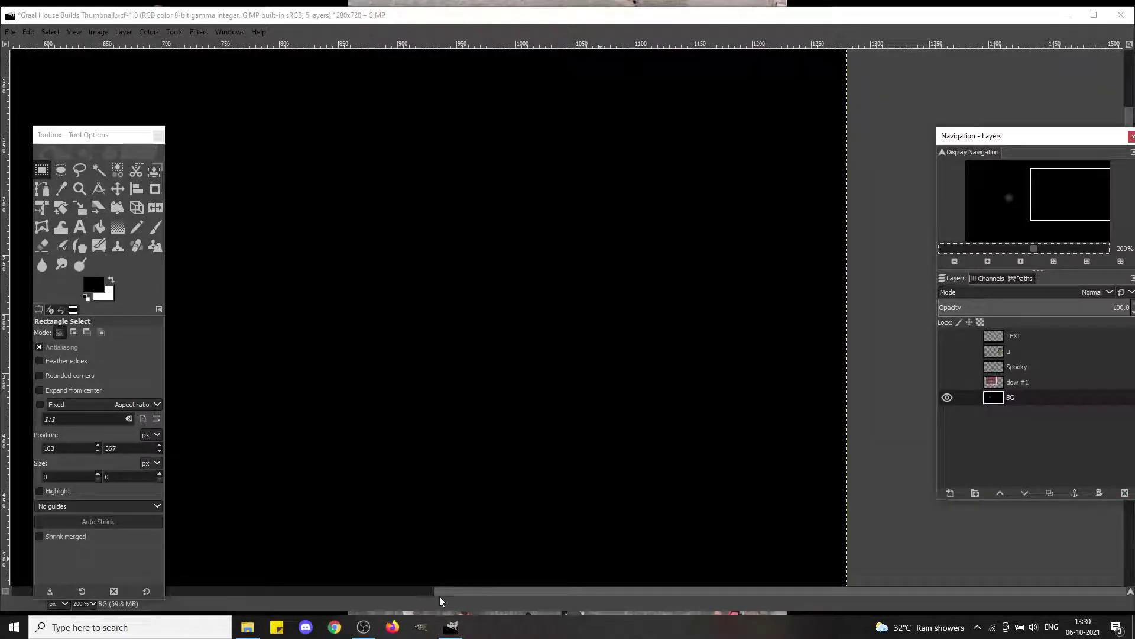
left_click(317, 596)
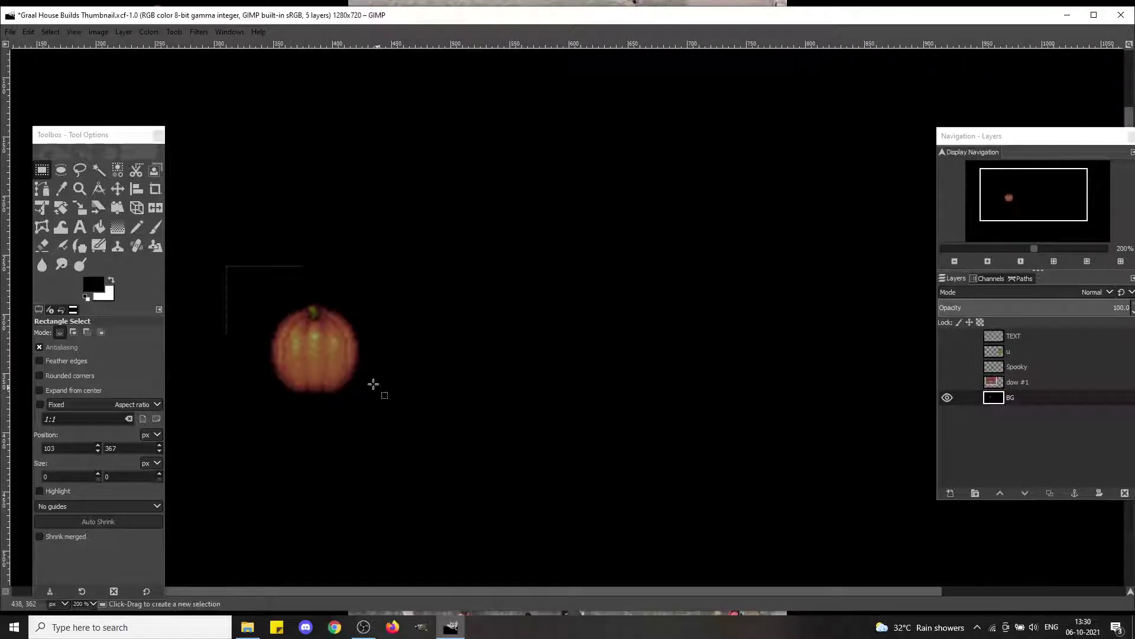
left_click_drag(255, 168, 471, 238)
key("ctrl+c")
key("ctrl+v")
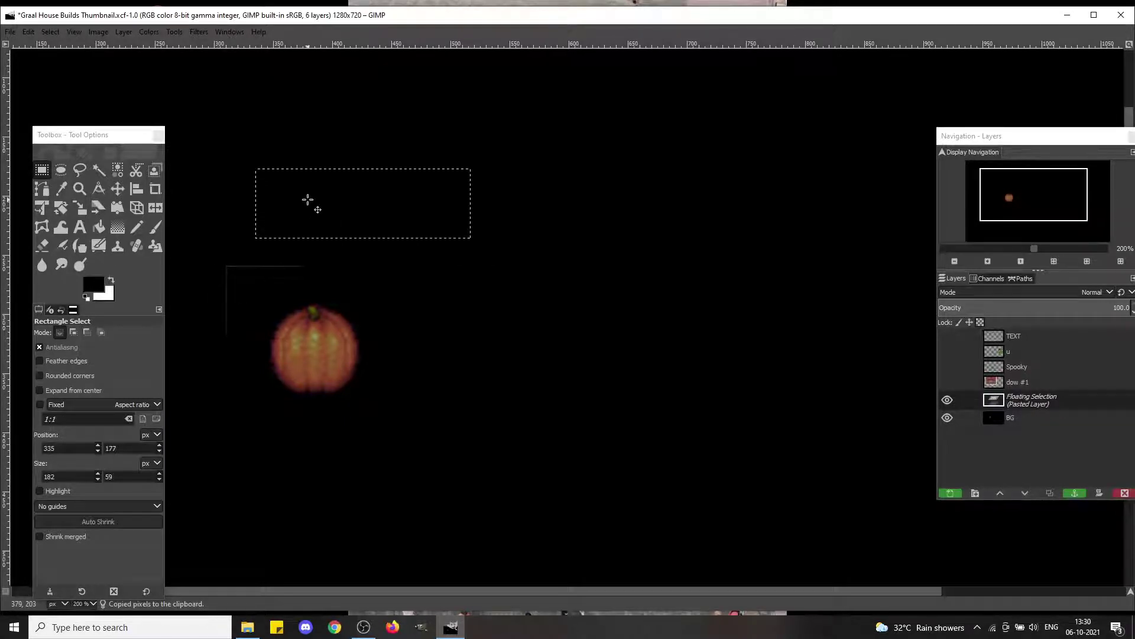
left_click_drag(308, 200, 262, 240)
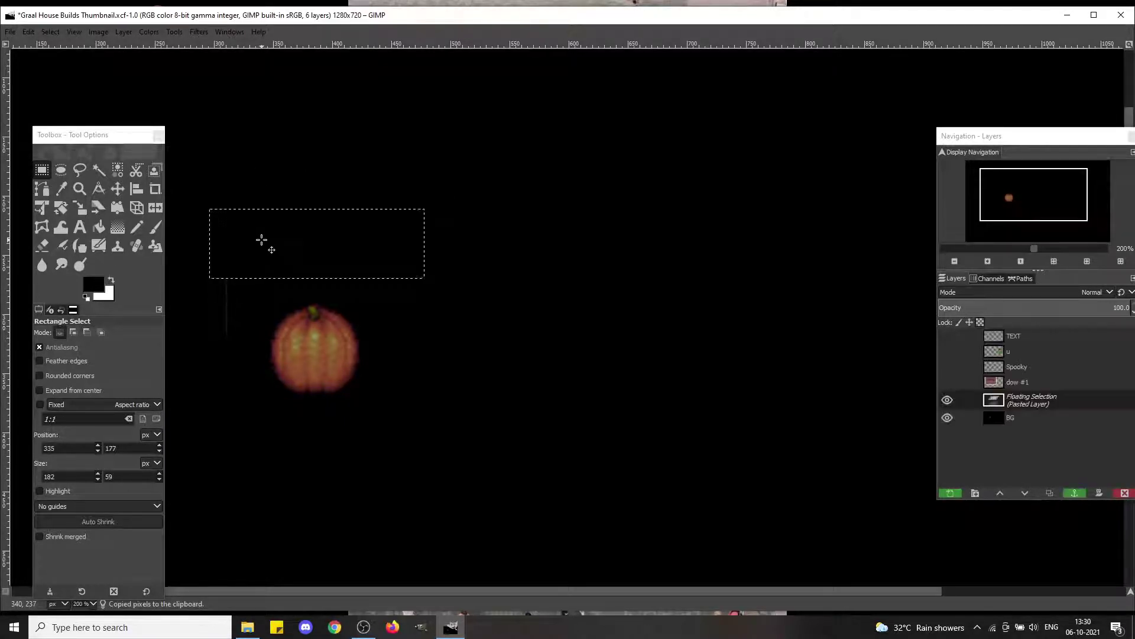
left_click_drag(387, 240, 359, 401)
left_click(377, 225)
Step: Copy the enlarged pumpkin in an 80 x 90 px selection and place a pasted duplicate near the canvas's upper-left corner
key("ctrl+c")
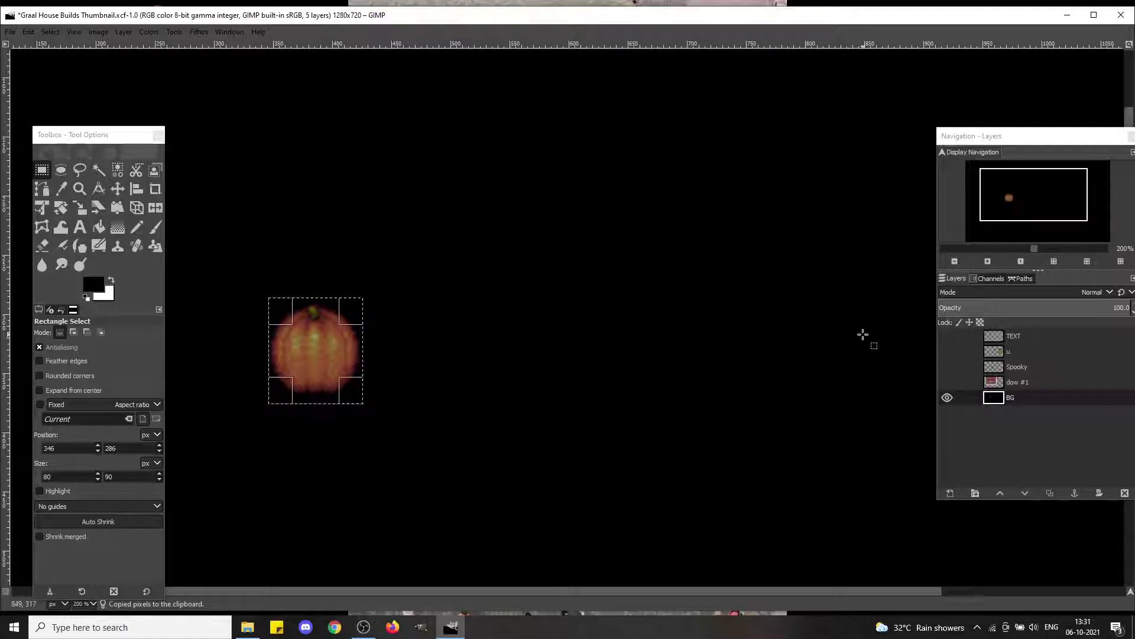
left_click(1006, 247)
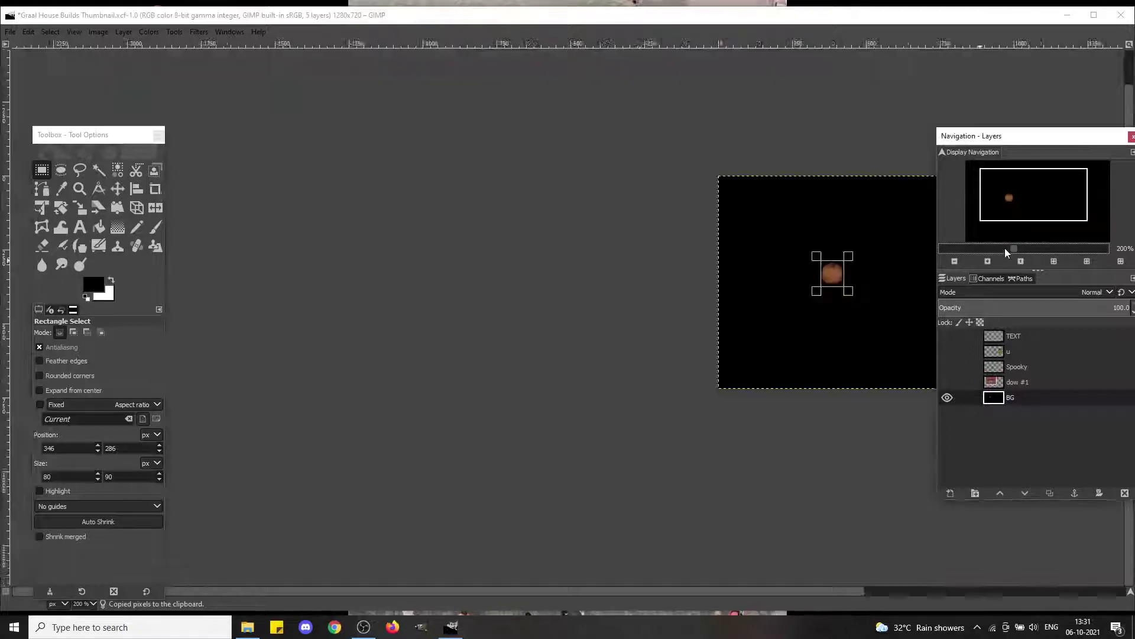
key("ctrl+v")
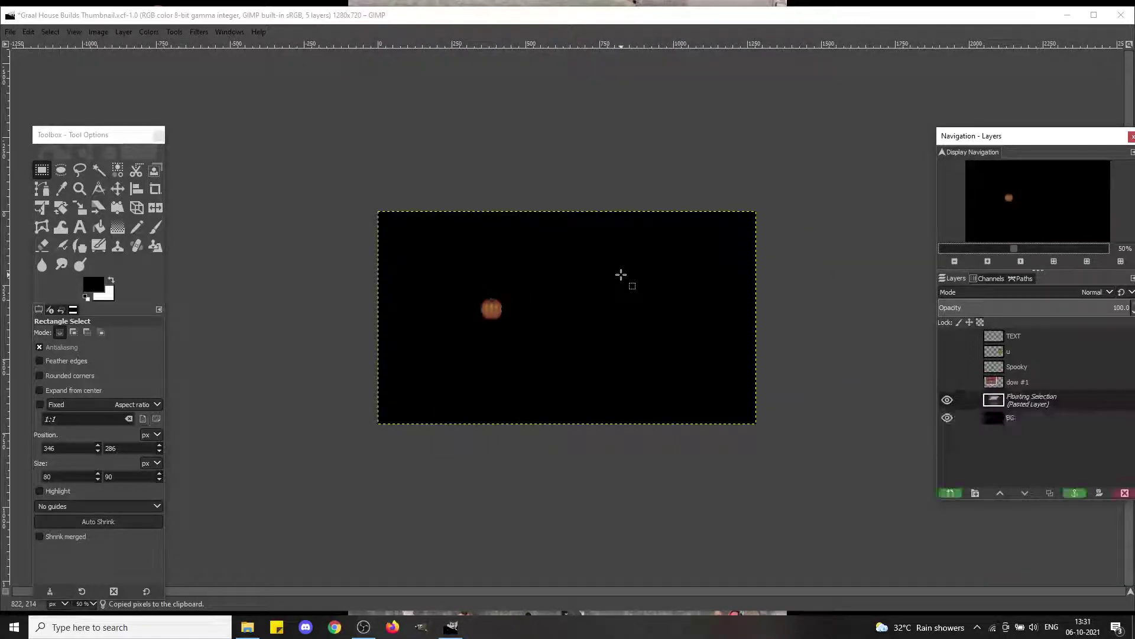
left_click_drag(493, 312, 391, 225)
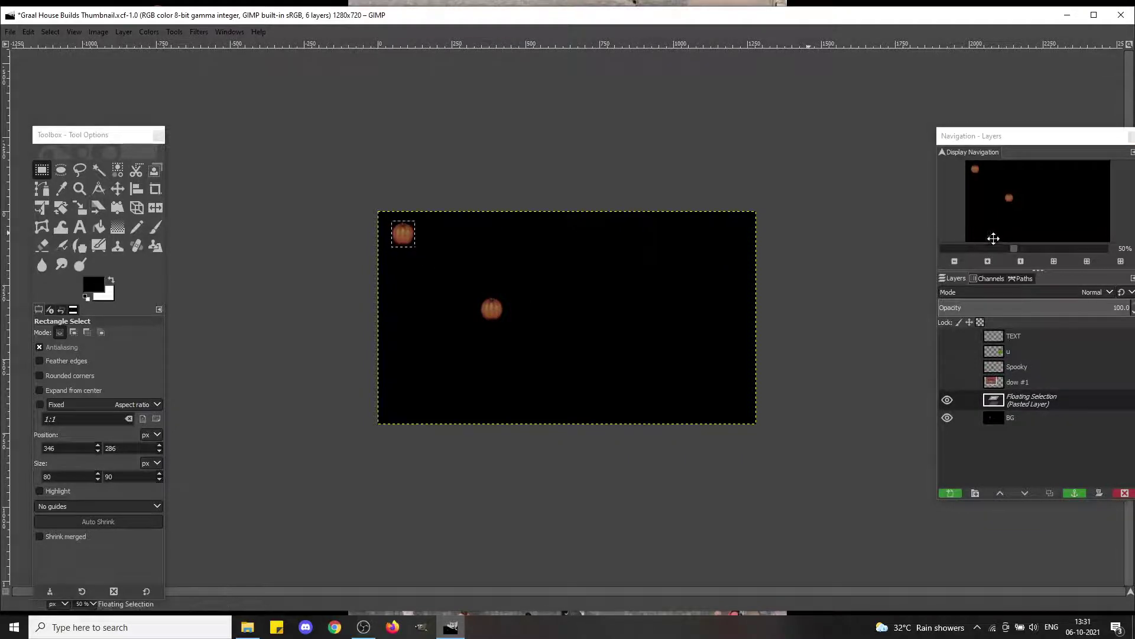
Step: Position the floating pumpkin copy flush in the canvas's upper-left corner, keeping the toolbox clear of it
left_click(1039, 247)
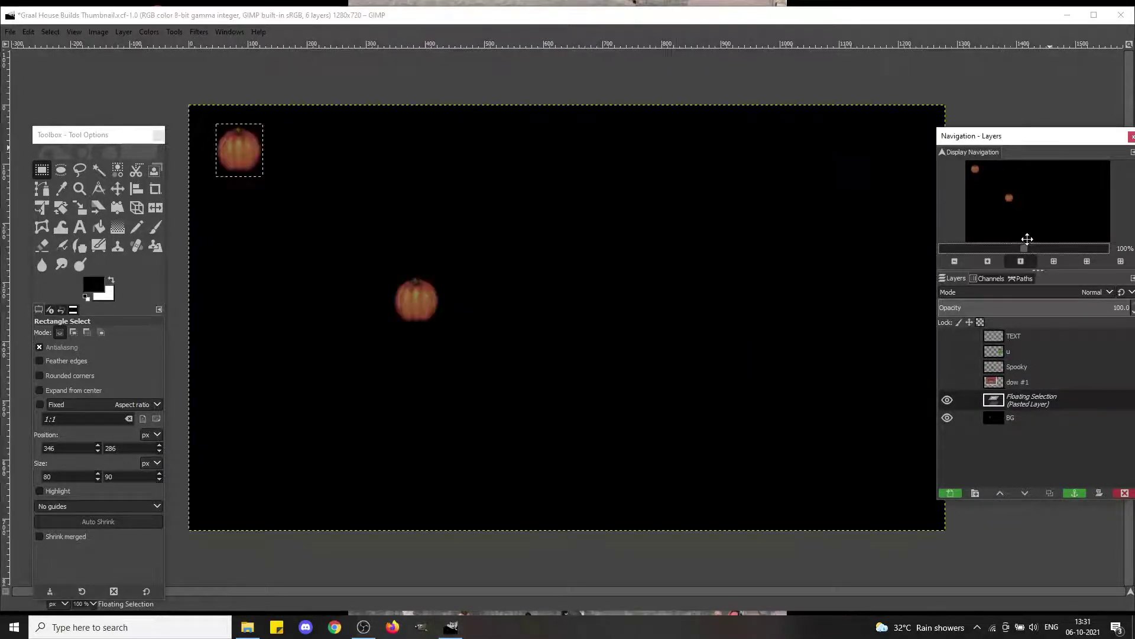
left_click(1039, 248)
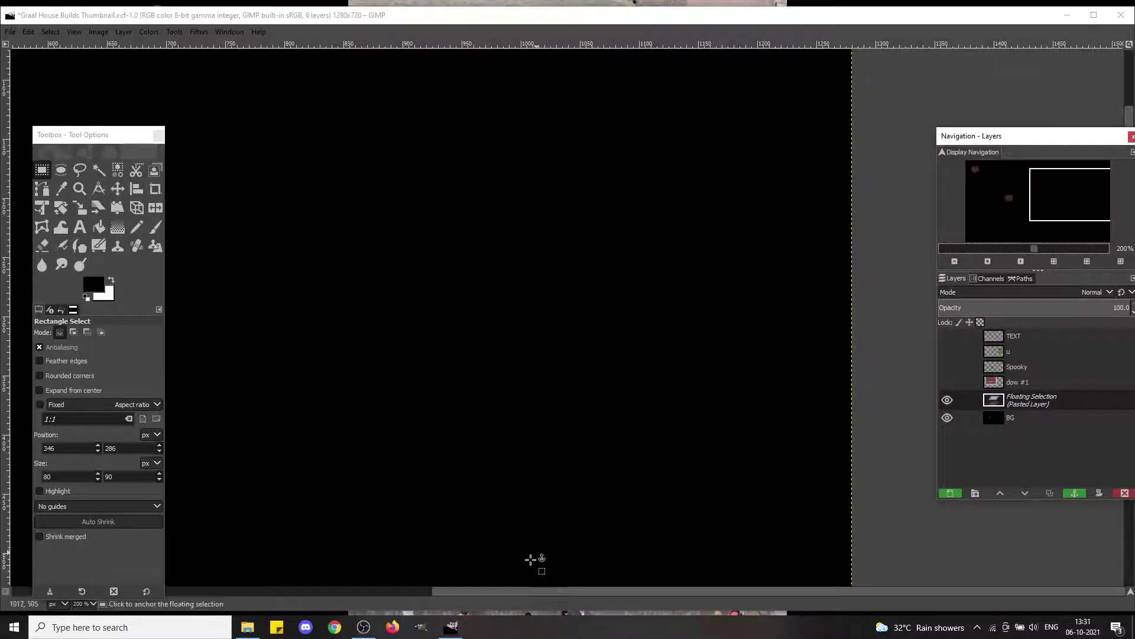
left_click(463, 591)
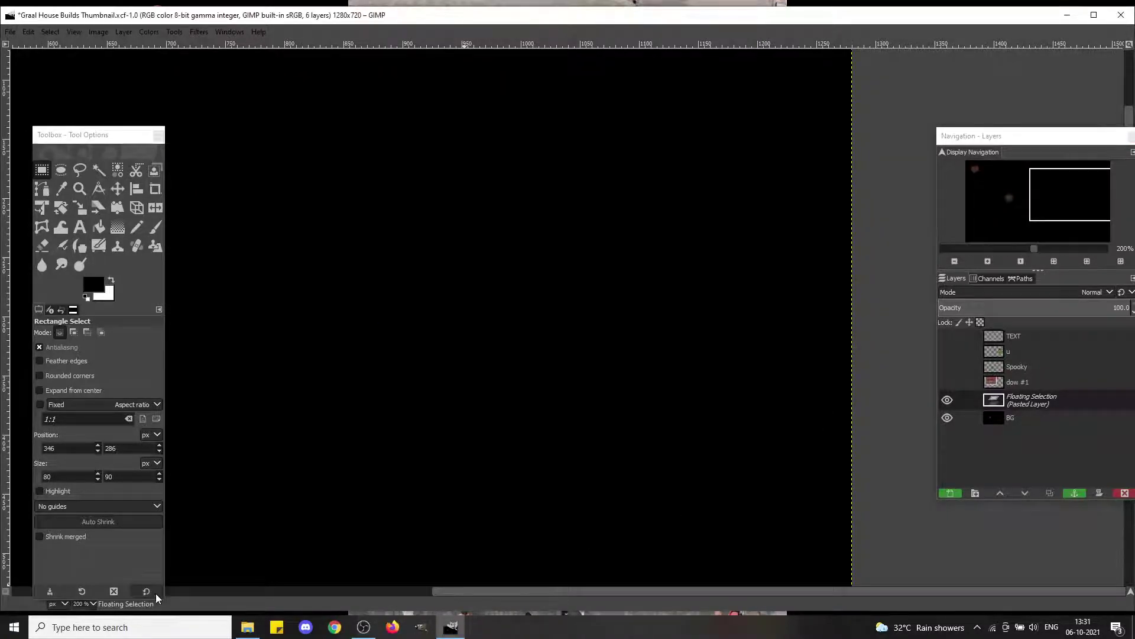
left_click_drag(463, 591, 185, 594)
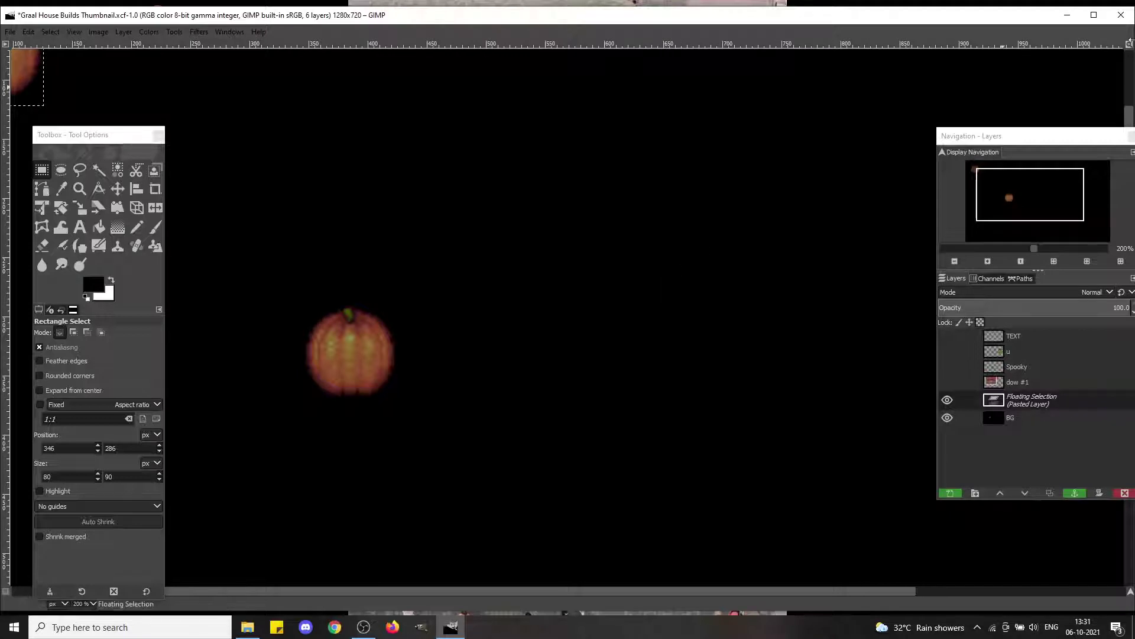
left_click(1130, 69)
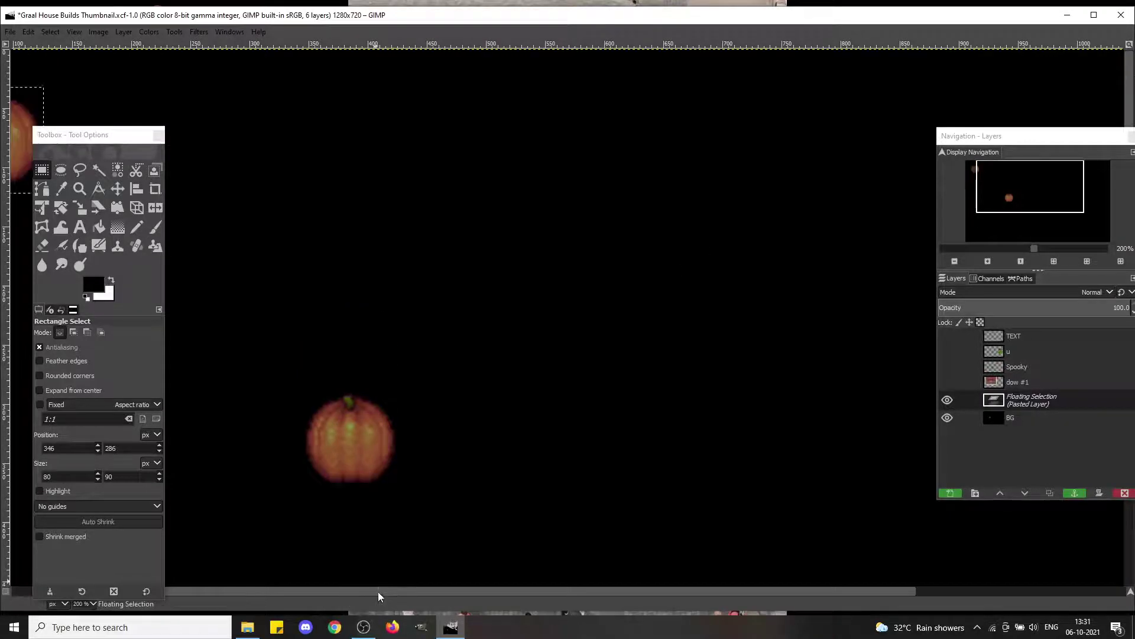
left_click_drag(378, 590, 242, 595)
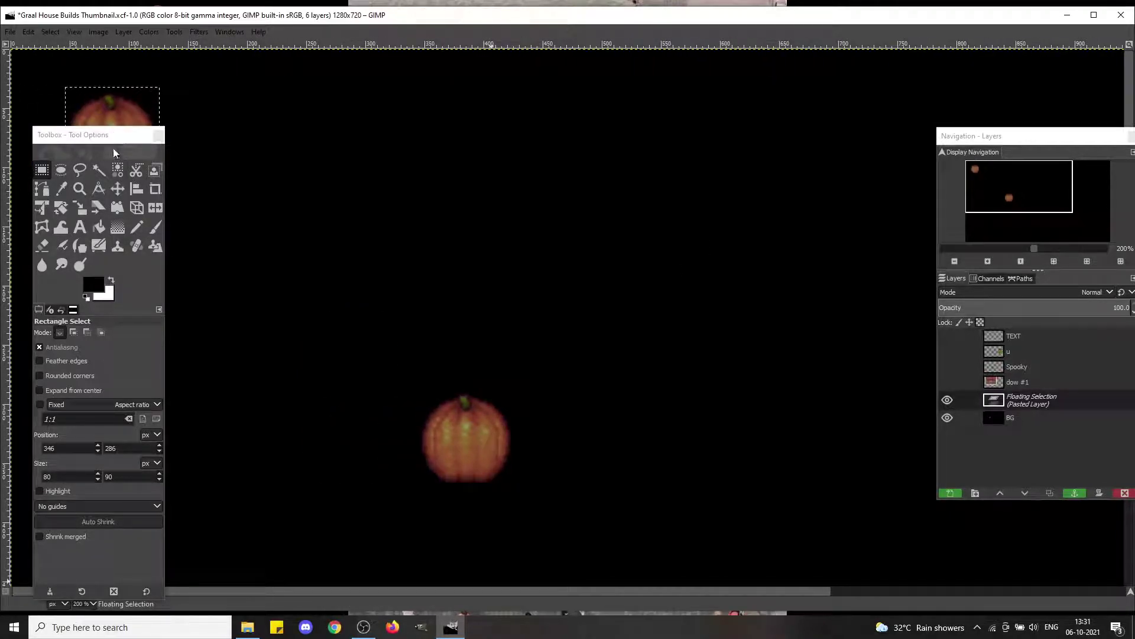
left_click_drag(105, 136, 456, 115)
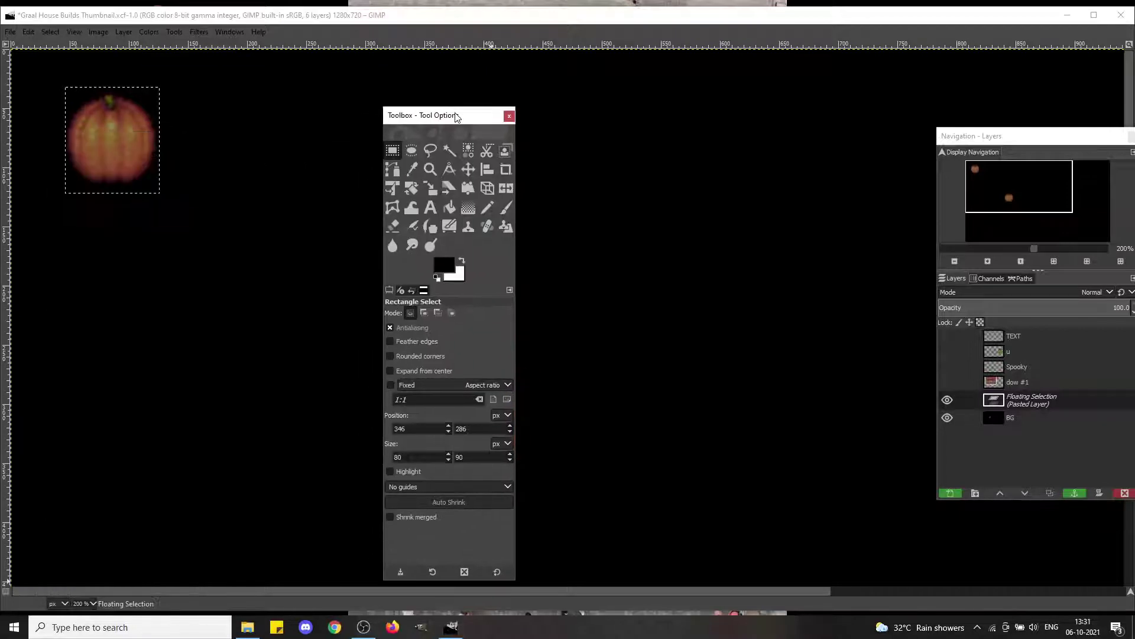
left_click_drag(91, 120, 45, 94)
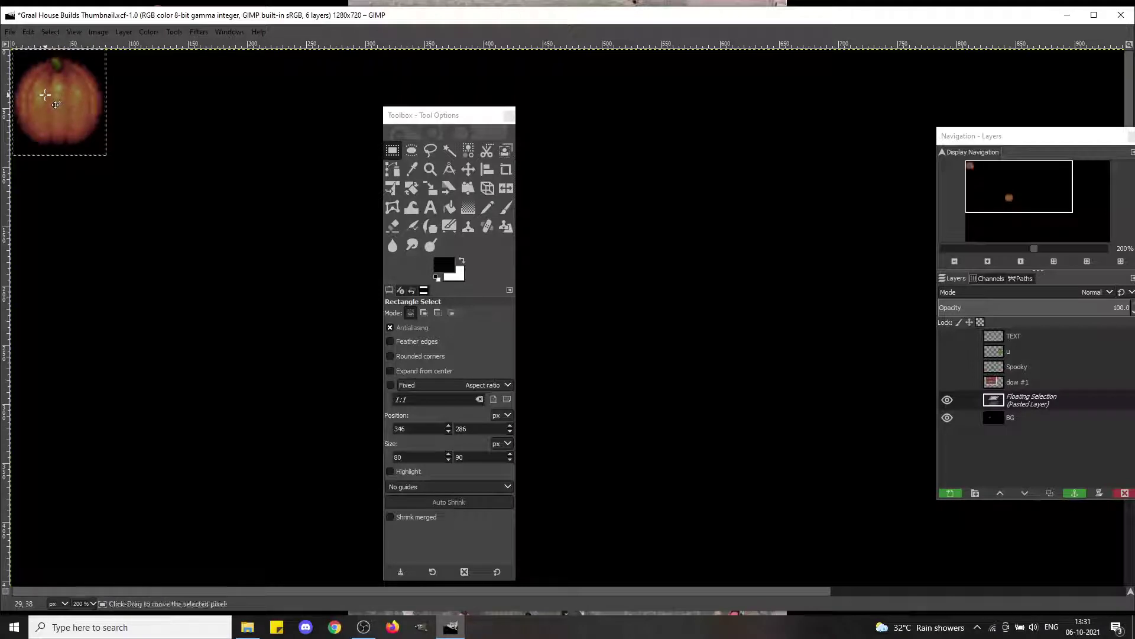
Step: Copy the corner pumpkin and paste a second one directly beside it along the canvas's upper edge
key("ctrl+c")
key("ctrl+v")
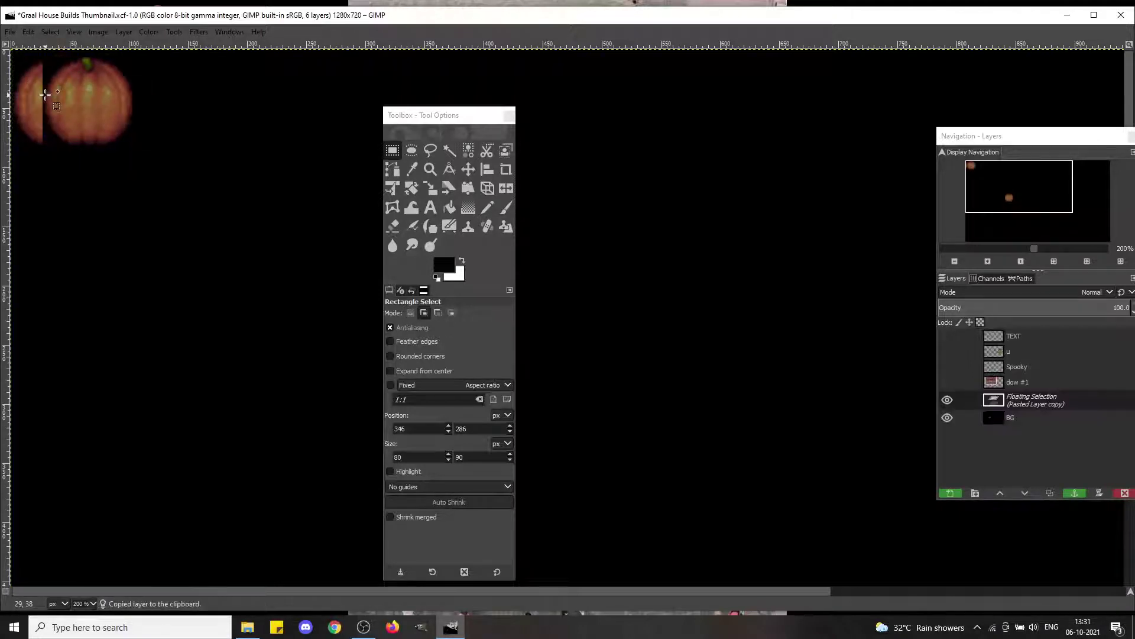
key("Right")
key("Right")
key("Right")
key("Right")
key("Right")
key("Right")
key("Right")
key("Right")
key("Right")
key("Right")
key("Right")
key("Right")
key("Right")
key("Right")
key("Right")
key("Right")
key("Right")
key("Right")
key("Right")
key("Right")
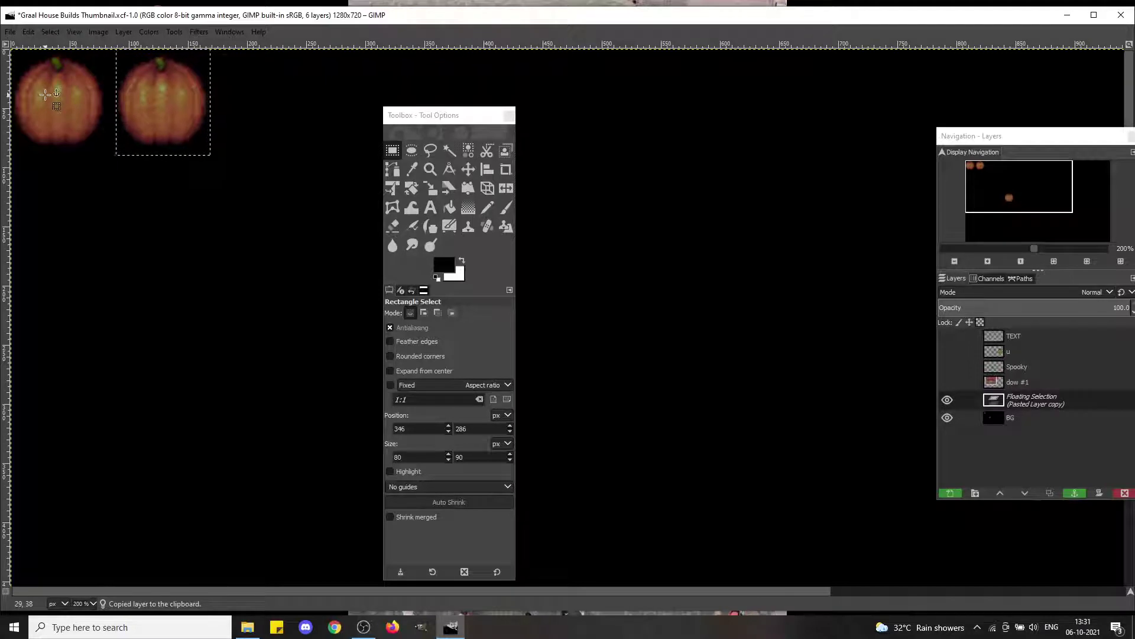
Step: Tighten the second pumpkin's spacing and paste a third pumpkin to its right with a matching gap
key("Right")
key("Right")
key("Right")
key("Right")
key("Right")
key("Right")
key("Right")
key("Right")
key("Right")
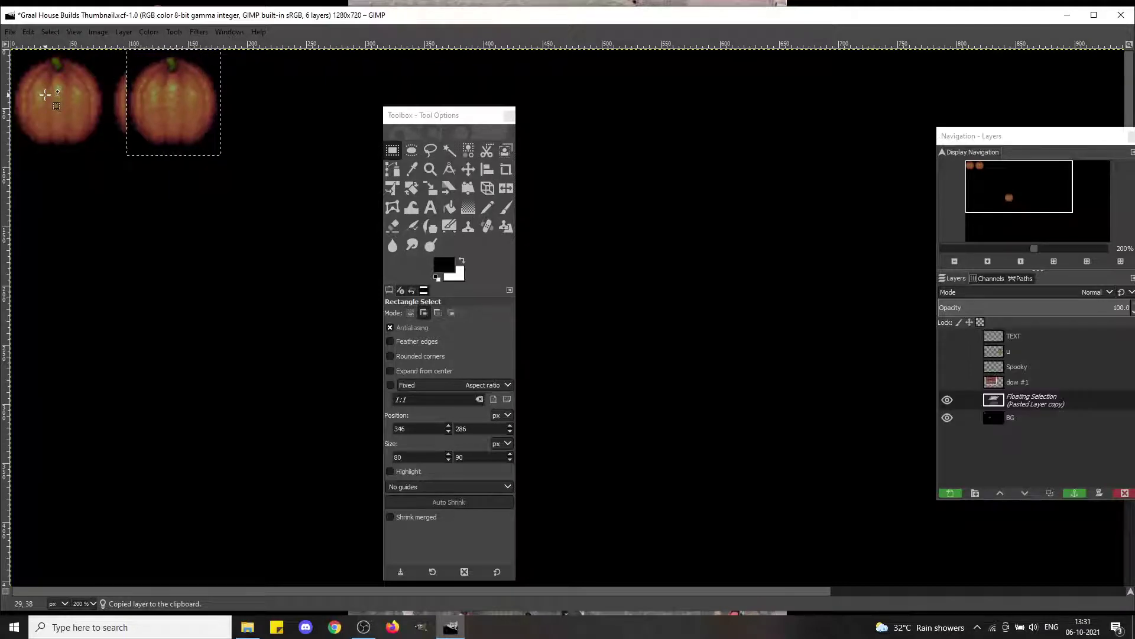
key("Right")
key("Right")
key("Right")
key("Right")
key("Right")
key("Right")
key("Right")
key("Right")
key("Right")
key("Right")
key("Right")
key("Right")
key("Right")
key("Right")
key("Right")
key("Right")
key("Right")
key("Right")
key("Right")
key("Right")
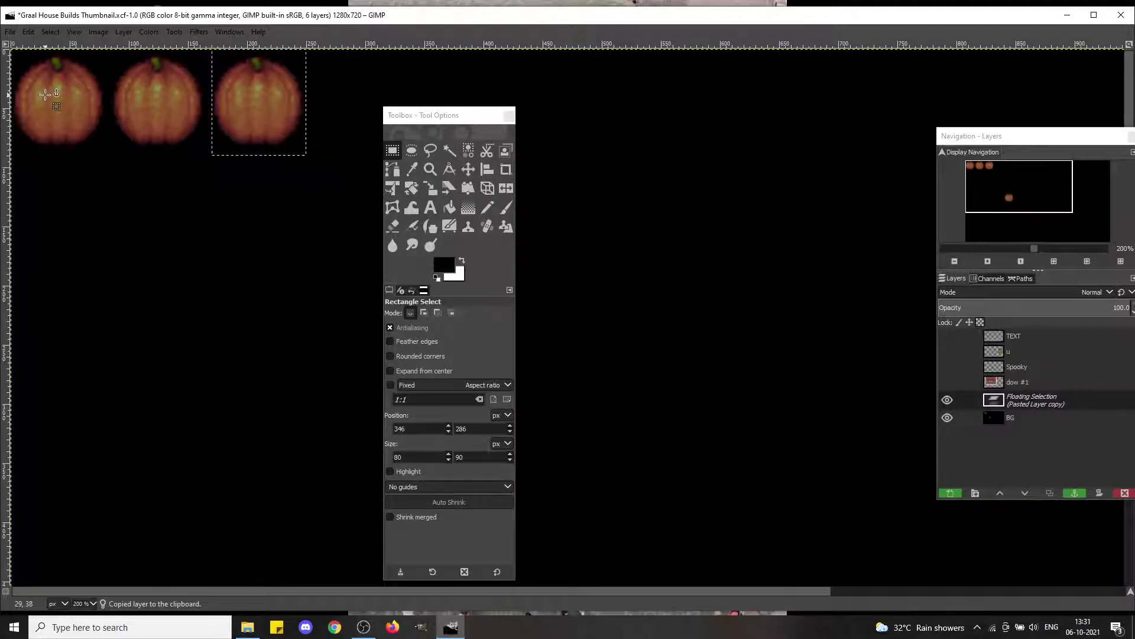
Step: Paste a fourth pumpkin and line it up to the right of the third in the top row
key("ctrl+v")
key("shift+Right")
key("shift+Right")
key("shift+Right")
key("shift+Right")
key("shift+Right")
key("shift+Right")
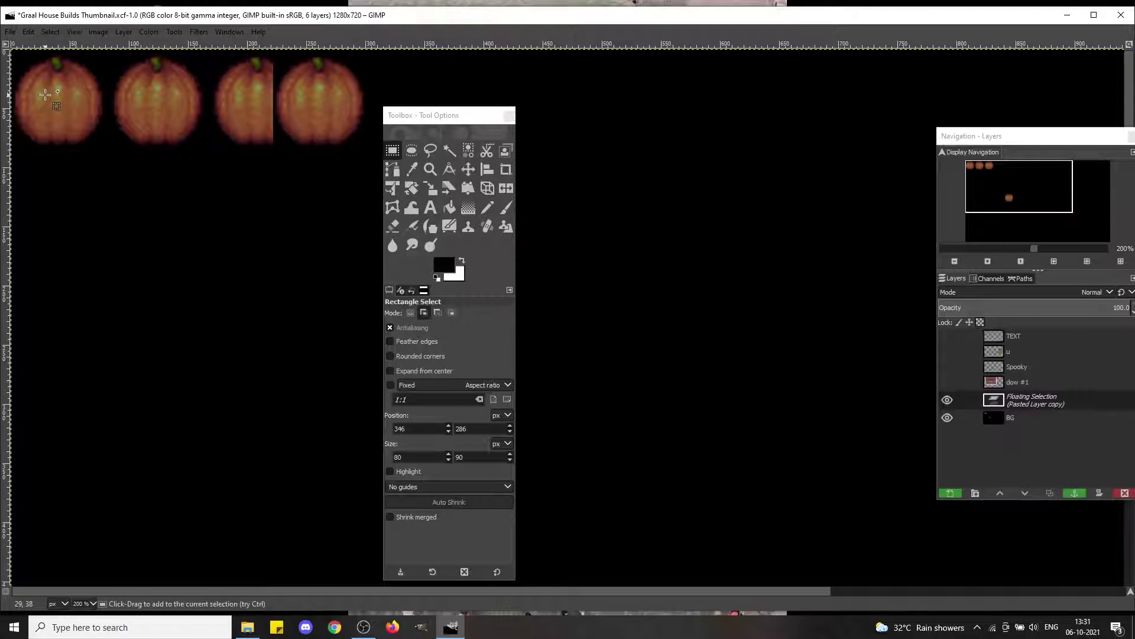
key("Right")
key("Right")
key("Right")
key("Right")
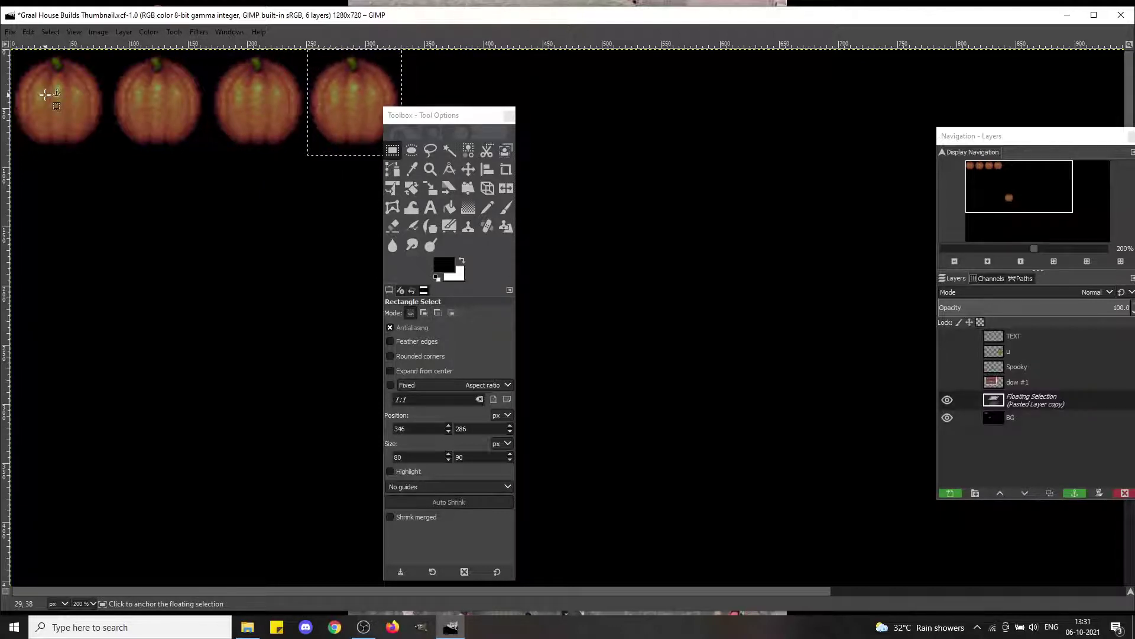
Step: Fine-tune the fourth pumpkin's spacing and add a fifth pumpkin to its right in the top row
key("shift")
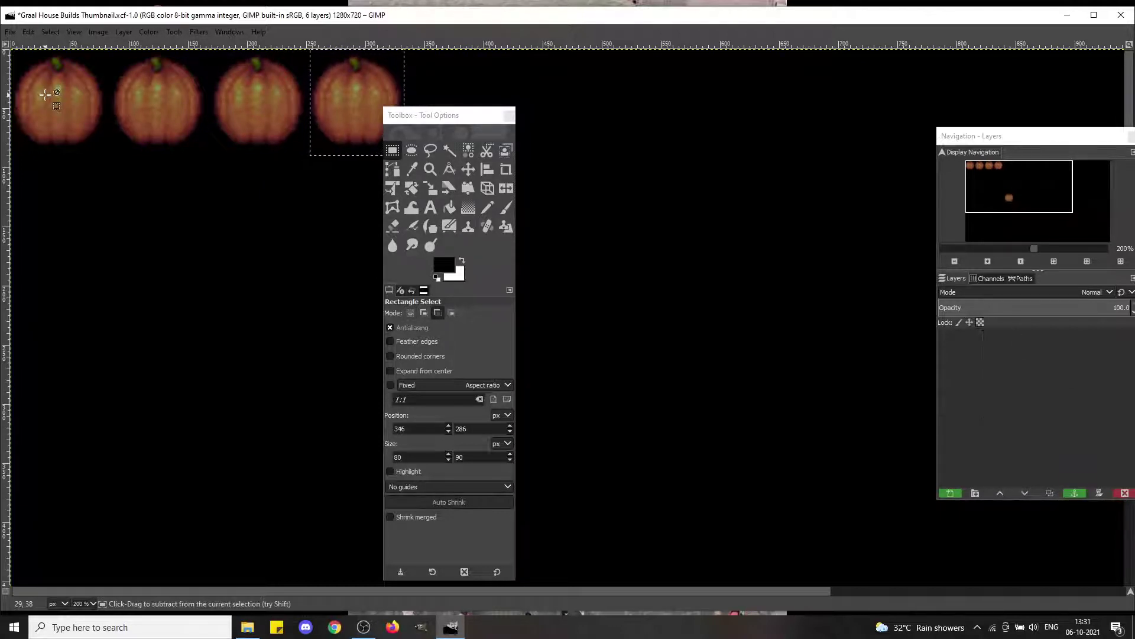
key("shift+Right")
key("shift+Right")
key("shift+Right")
key("shift+Right")
key("shift+Right")
key("shift+Right")
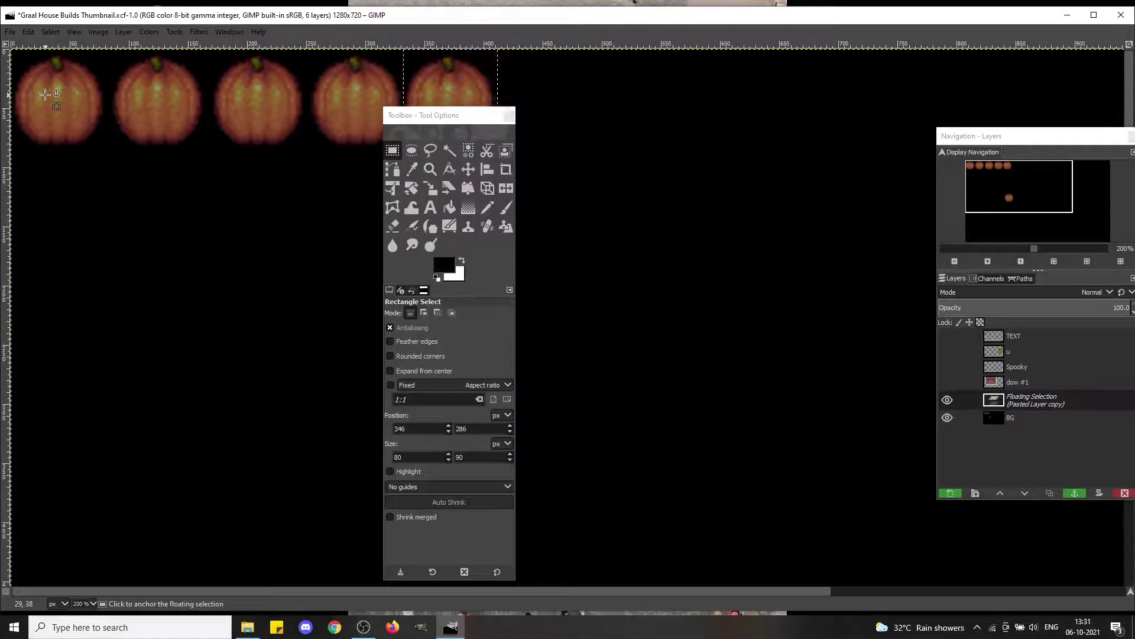
Step: Add a sixth pumpkin to the right end of the row and anchor it to the BG layer
key("shift+Right")
key("shift+Right")
key("shift+Right")
key("shift+Right")
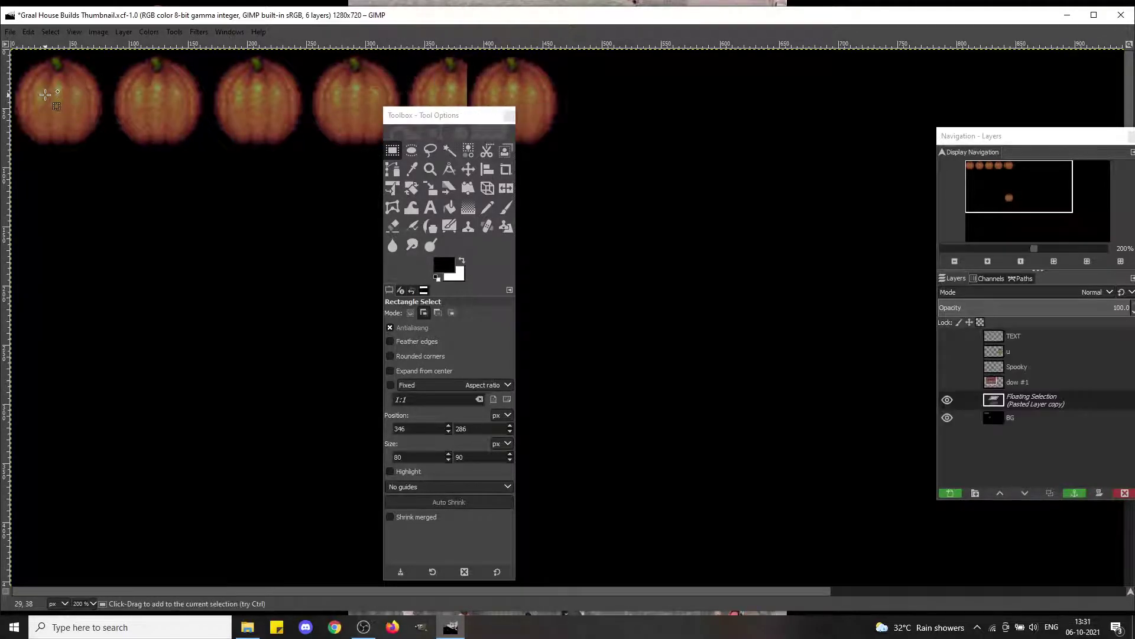
key("shift+Left")
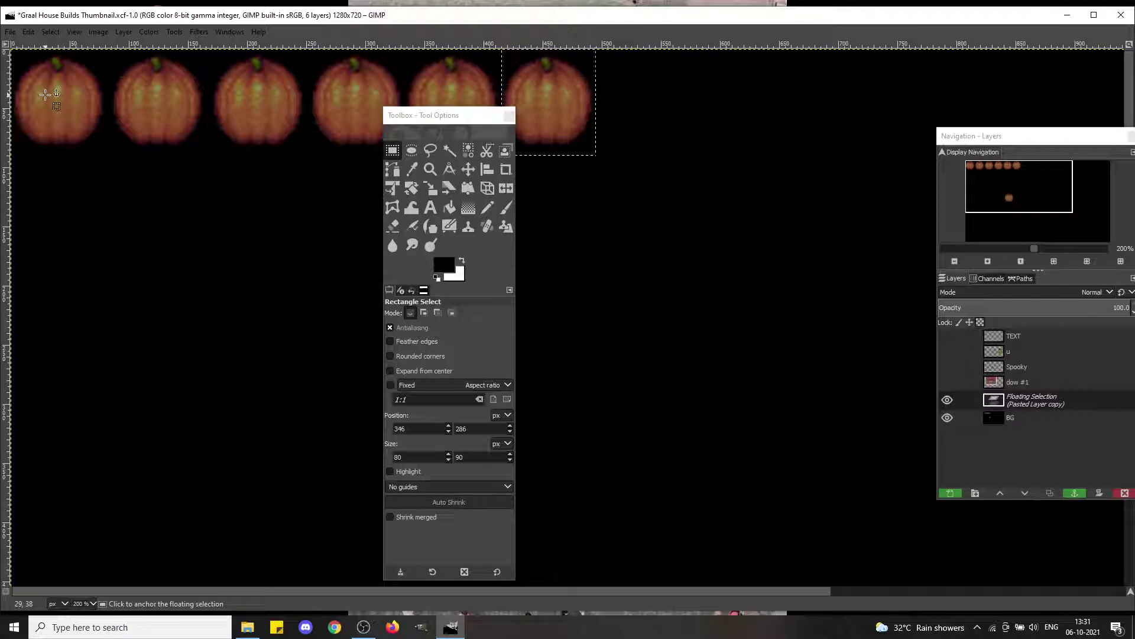
left_click(198, 277)
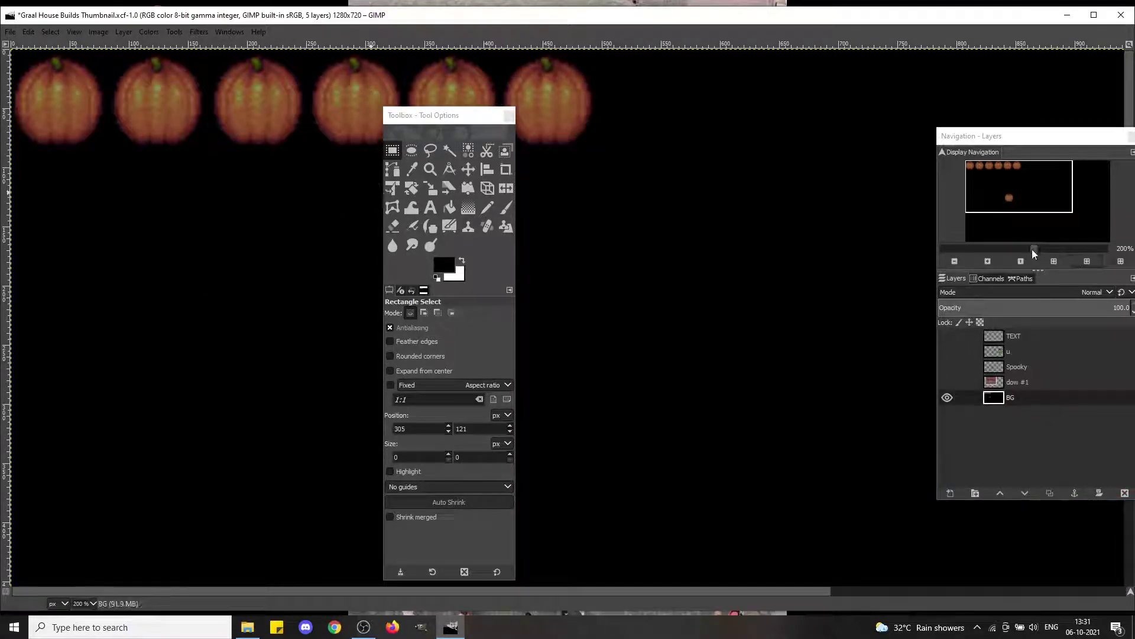
Step: Copy the six-pumpkin row with a selection of about 512 x 101 px and paste it directly to the right of the original
left_click(1013, 250)
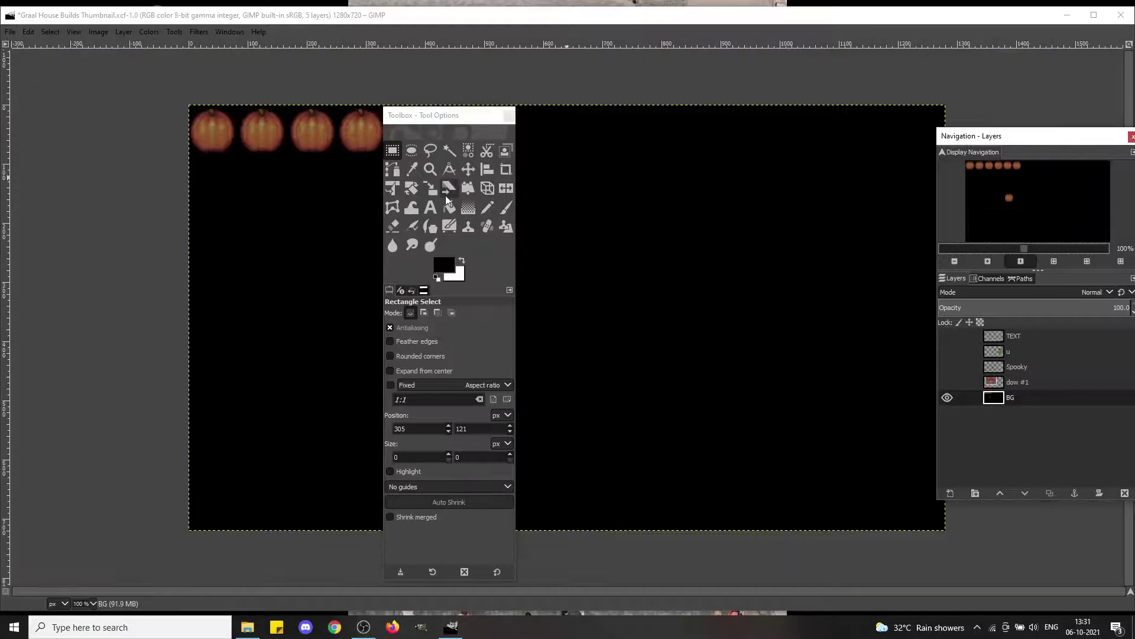
left_click_drag(447, 118, 79, 122)
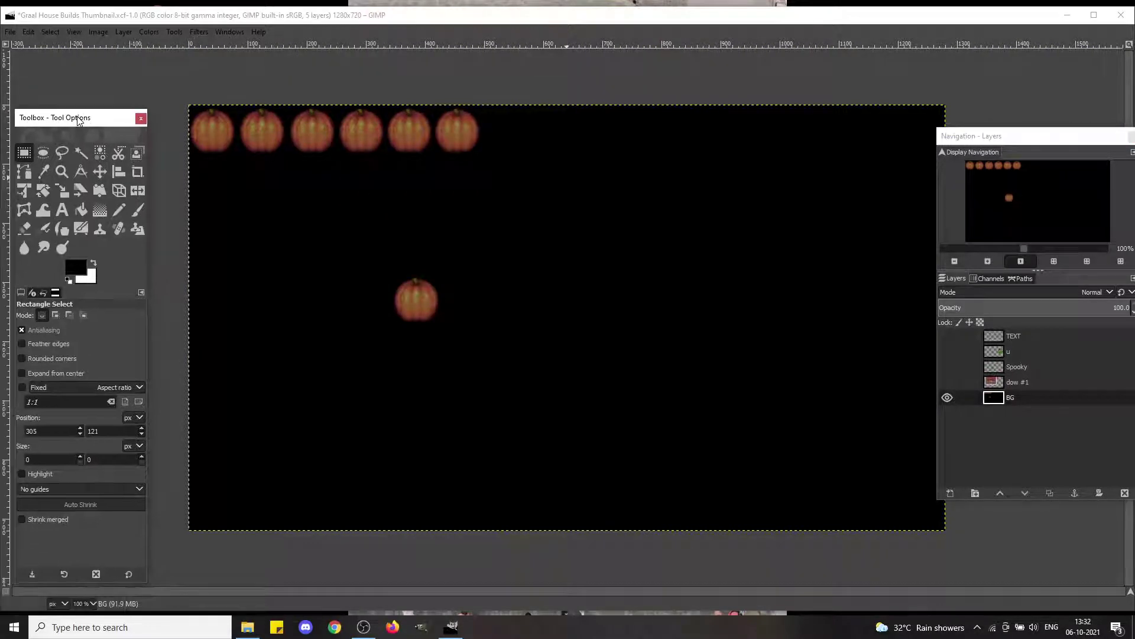
left_click_drag(180, 100, 483, 158)
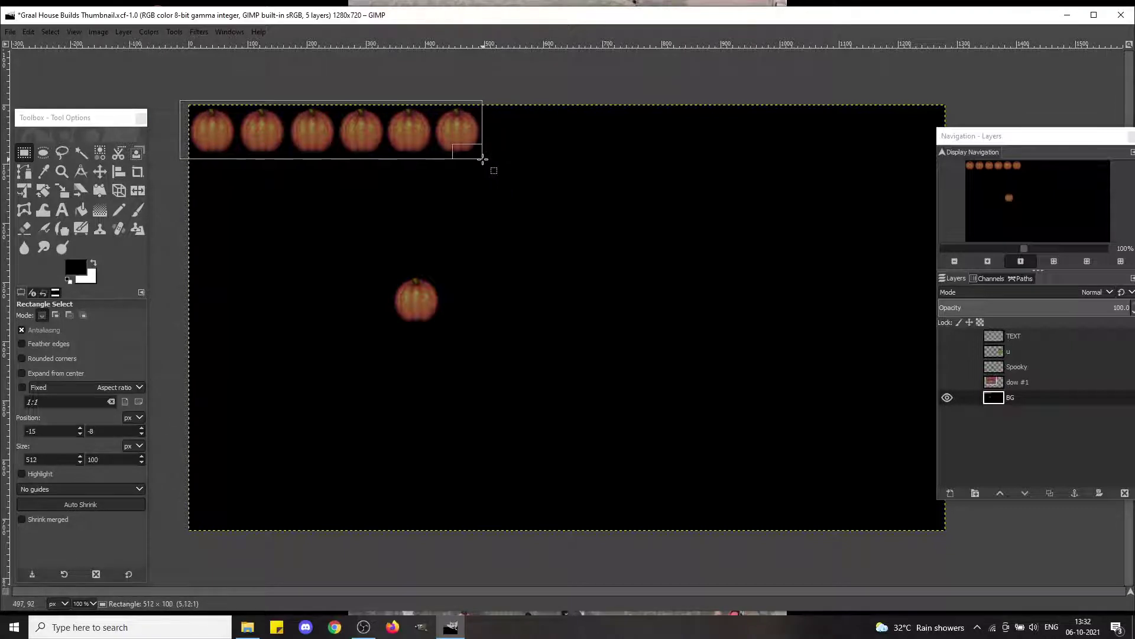
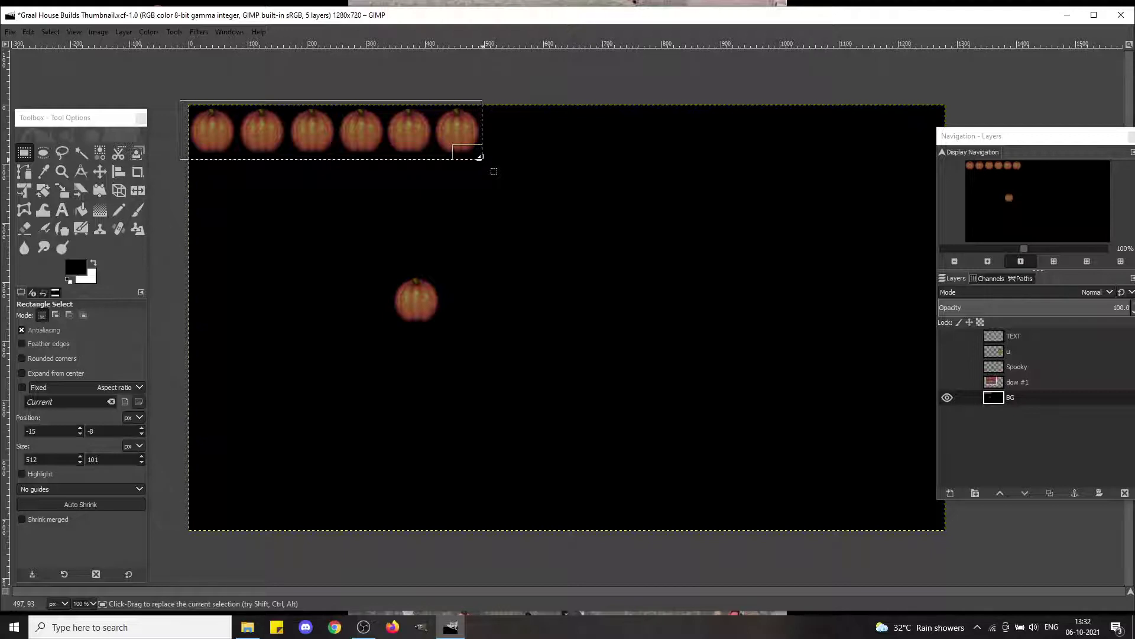
key("ctrl+c")
key("ctrl+v")
key("shift+Right")
key("shift+Right")
key("shift+Right")
key("shift+Right")
key("shift+Right")
key("shift+Right")
key("shift+Right")
key("shift+Right")
key("shift+Right")
key("shift+Right")
key("shift+Right")
key("shift+Right")
key("shift+Right")
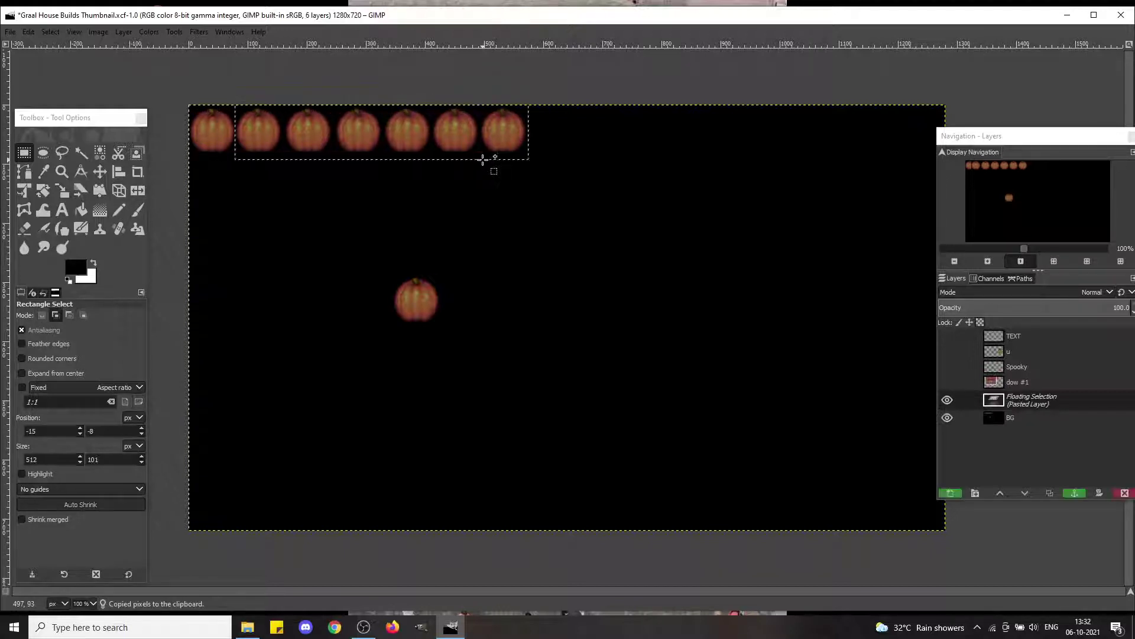
key("shift+Right")
key("shift+Right")
key("shift+Right")
key("shift+Right")
key("shift+Right")
key("shift+Right")
key("shift+Right")
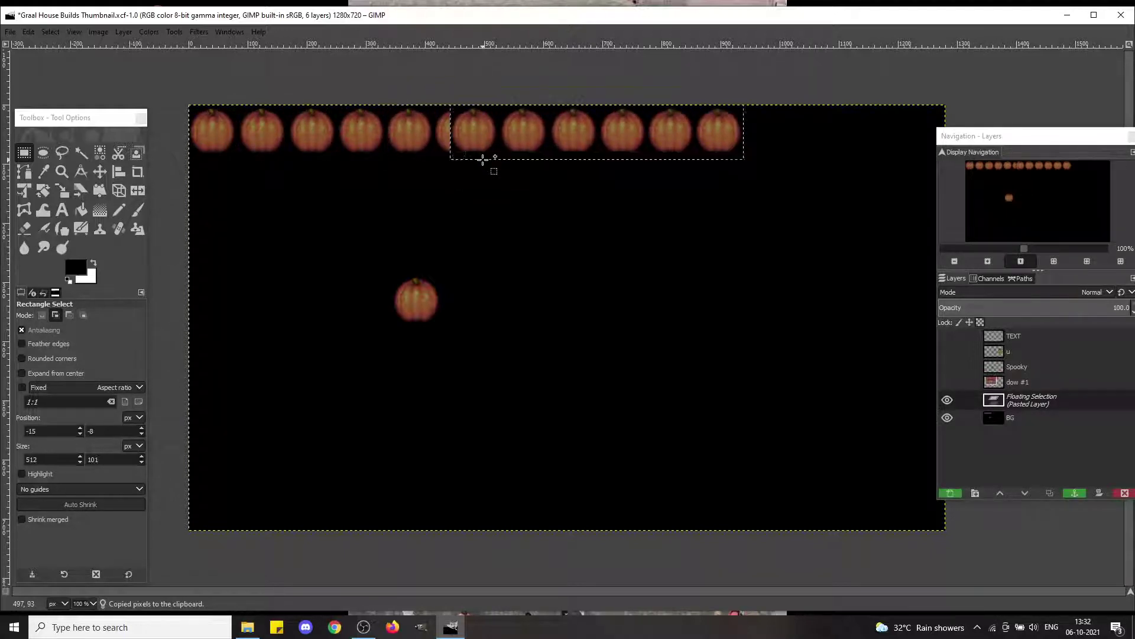
key("shift+Left")
key("shift+Left")
key("shift+Right")
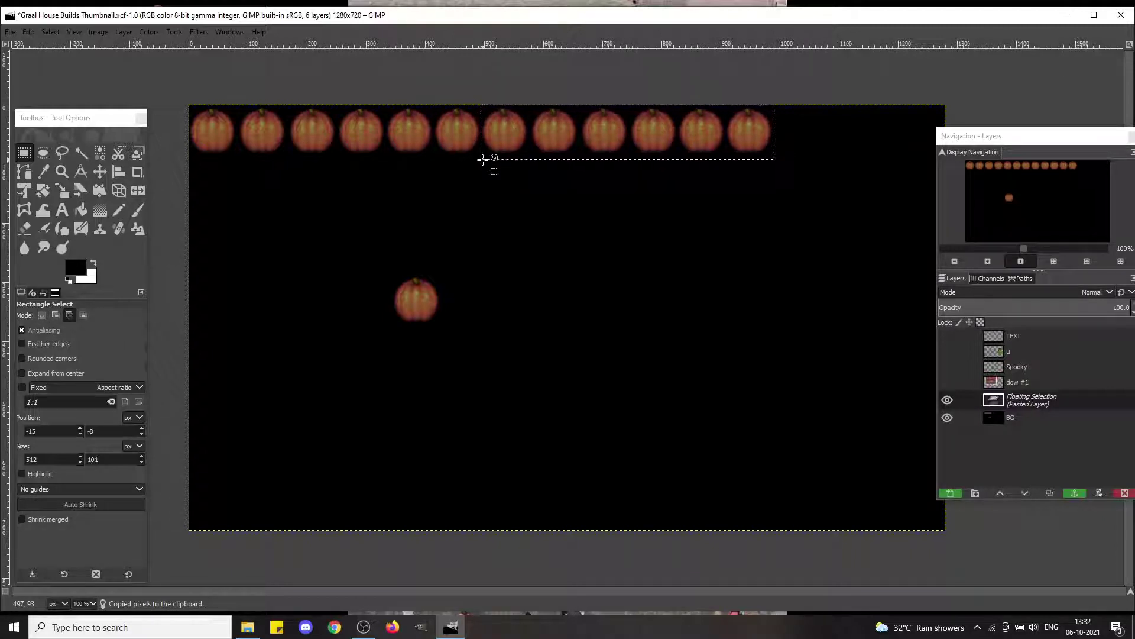
Step: Paste the six-pumpkin strip again after the twelfth pumpkin so the row runs past the canvas's right edge, and anchor it
key("shift+Right")
key("shift+Right")
key("shift+Right")
key("shift+Right")
key("shift+Right")
key("shift+Right")
key("shift+Right")
key("shift+Right")
key("shift+Right")
key("shift+Right")
key("shift+Right")
key("shift+Right")
key("shift+Right")
key("shift+Right")
key("shift+Right")
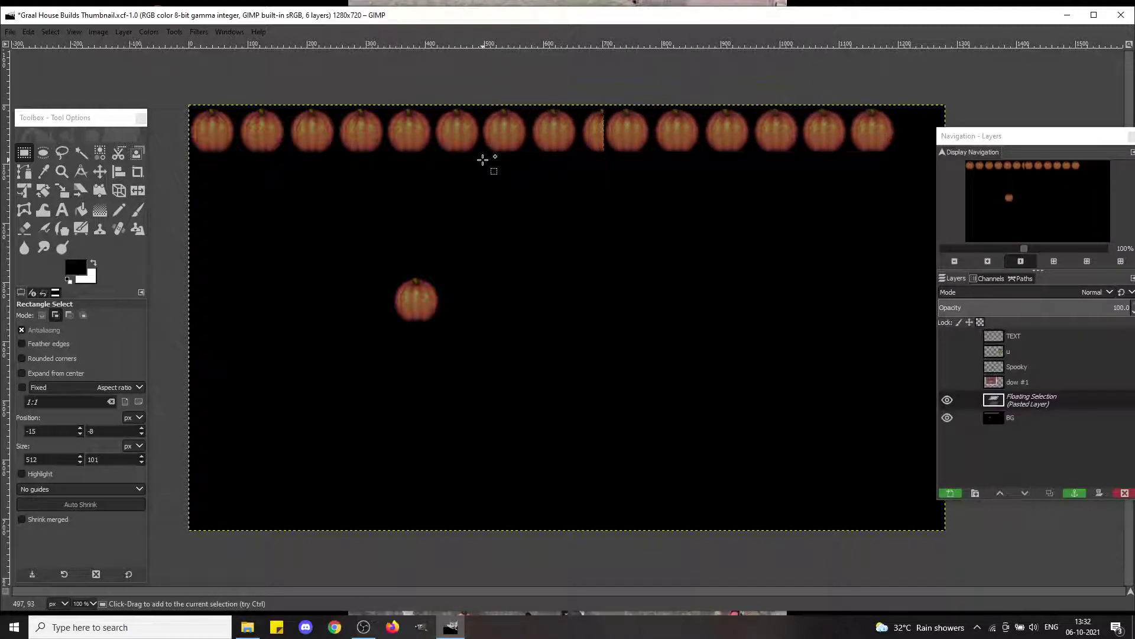
key("shift+Right")
key("shift+Right")
key("shift+Right")
key("shift+Right")
key("shift+Right")
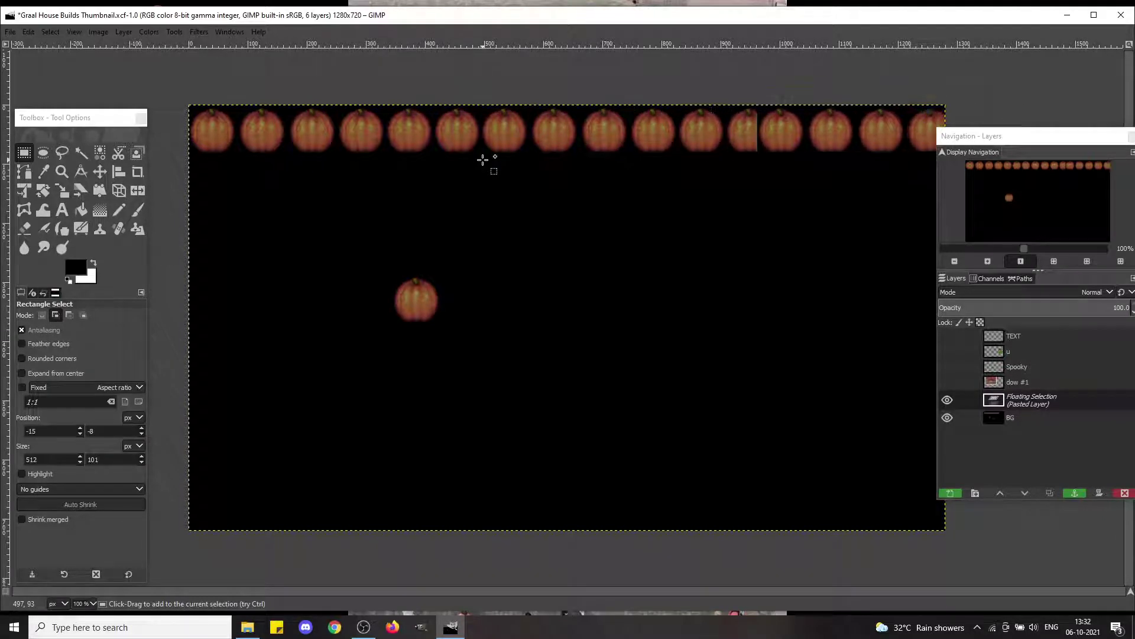
key("shift+Left")
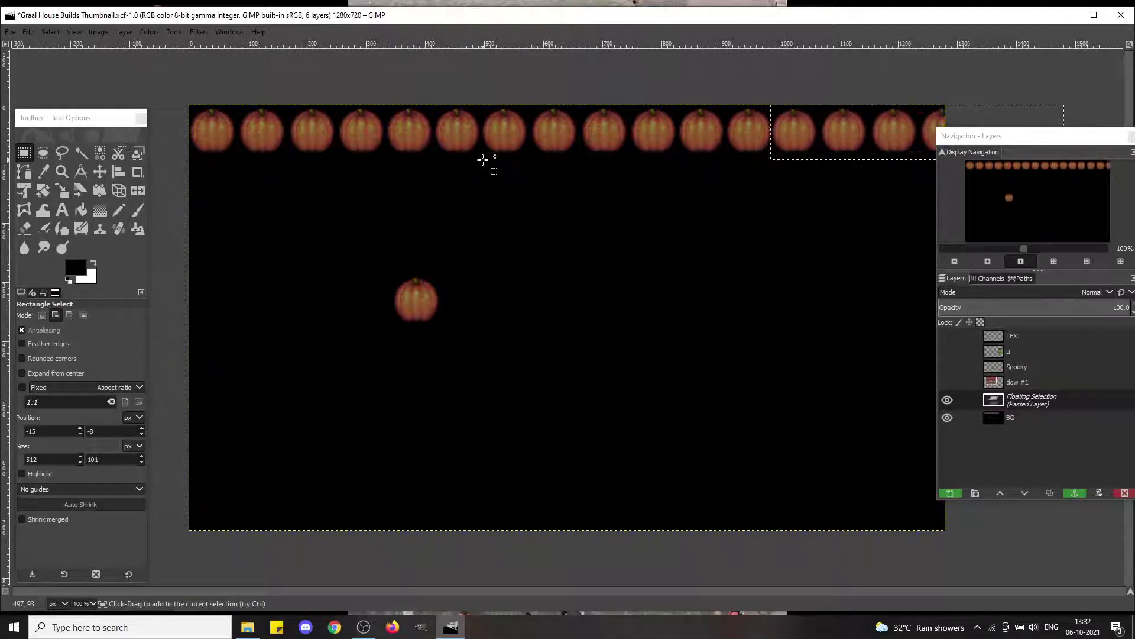
key("shift+Right")
key("shift+Left")
key("Left")
key("Left")
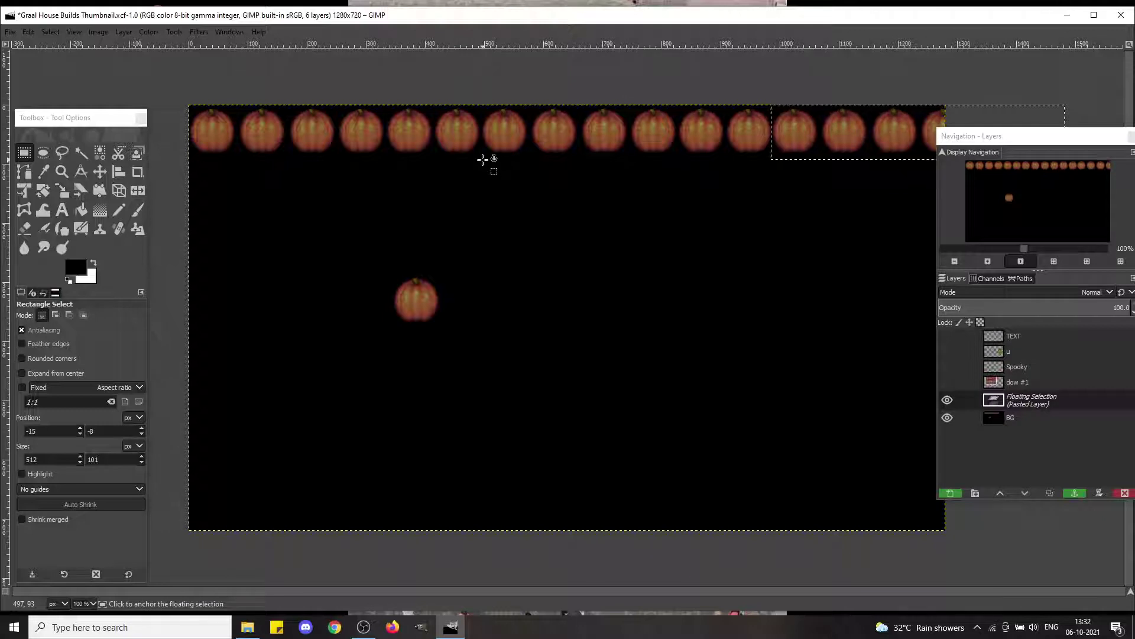
left_click(511, 186)
Step: Copy the full pumpkin row with a selection of about 1341 x 115 px and place the pasted copy directly below it
left_click_drag(183, 94, 966, 159)
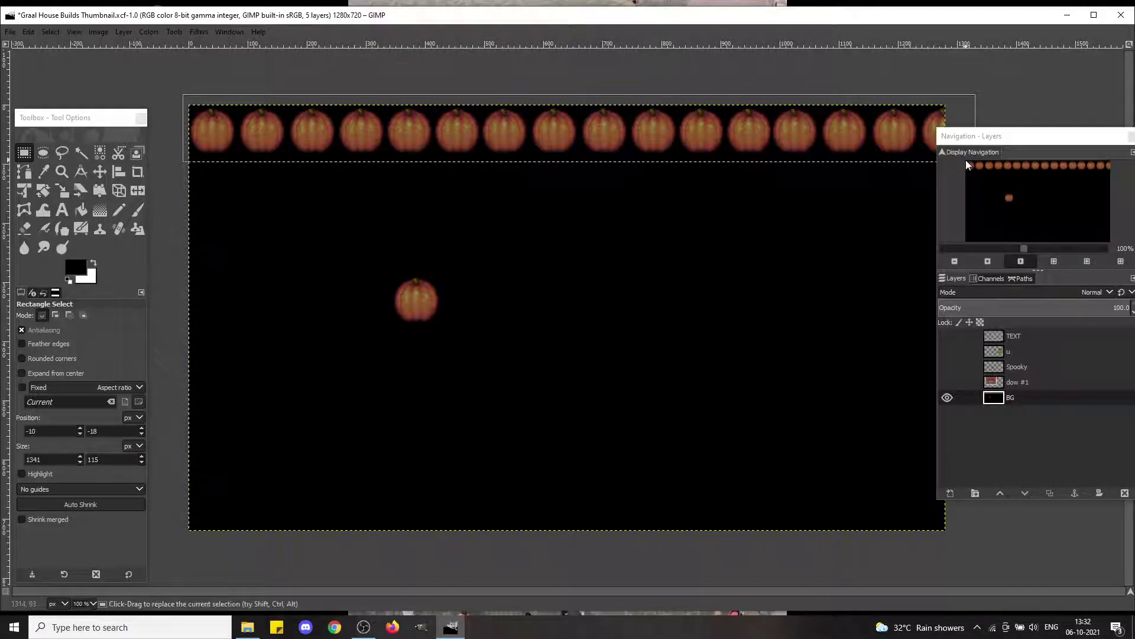
key("ctrl+c")
key("ctrl+v")
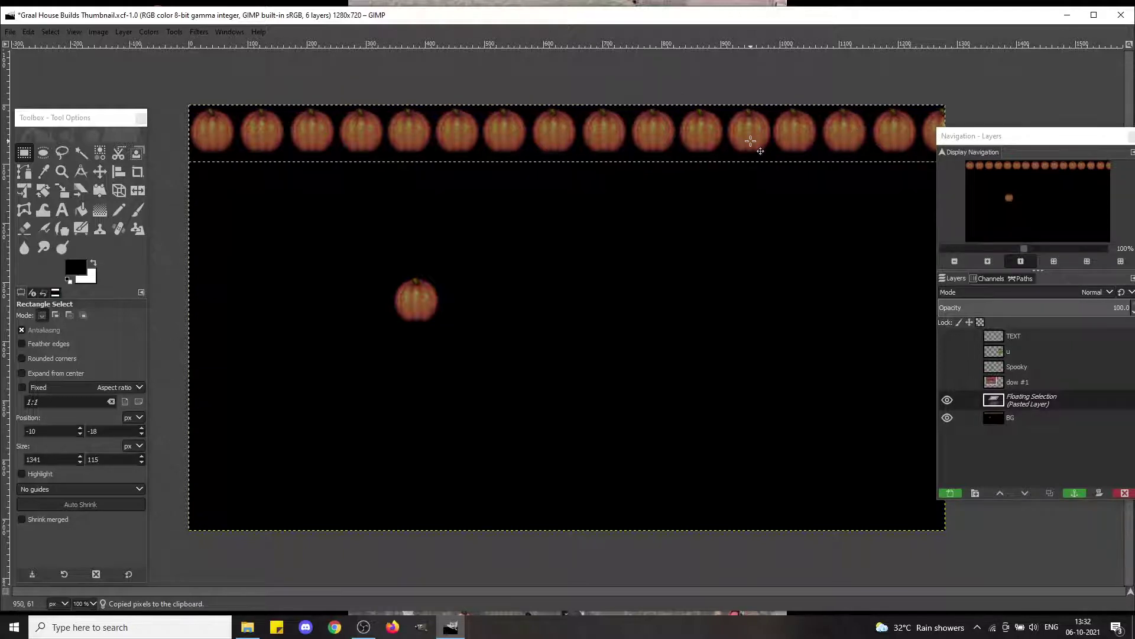
key("shift+Down")
key("shift+Down")
key("shift+Down")
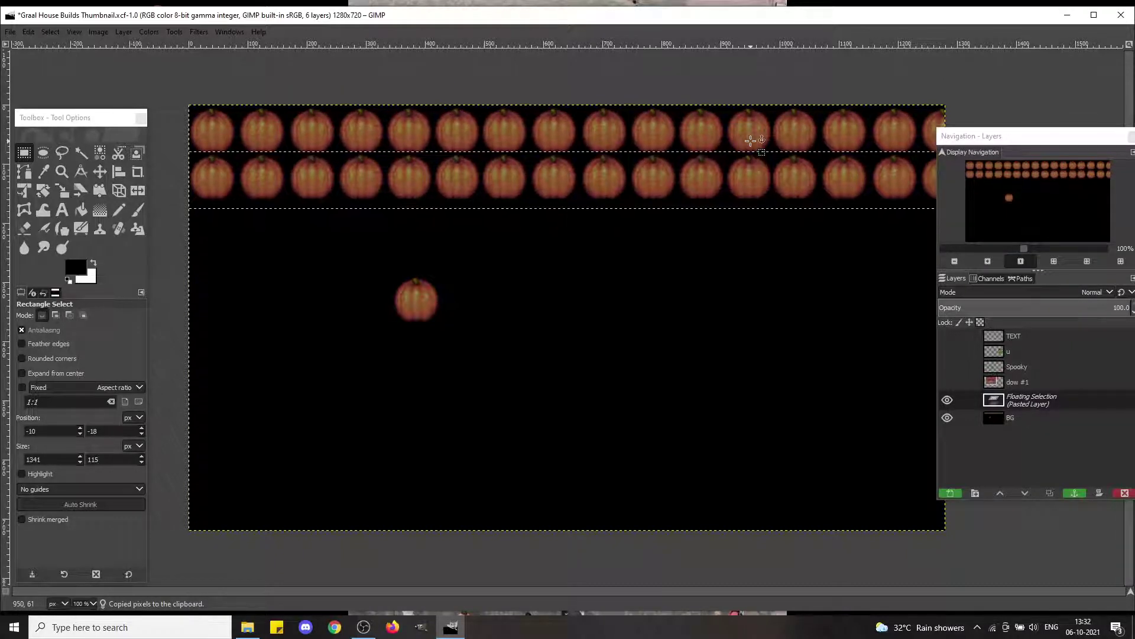
Step: Flip the pasted pumpkin row horizontally just beneath the first row and anchor it to the BG layer
key("Down")
key("Down")
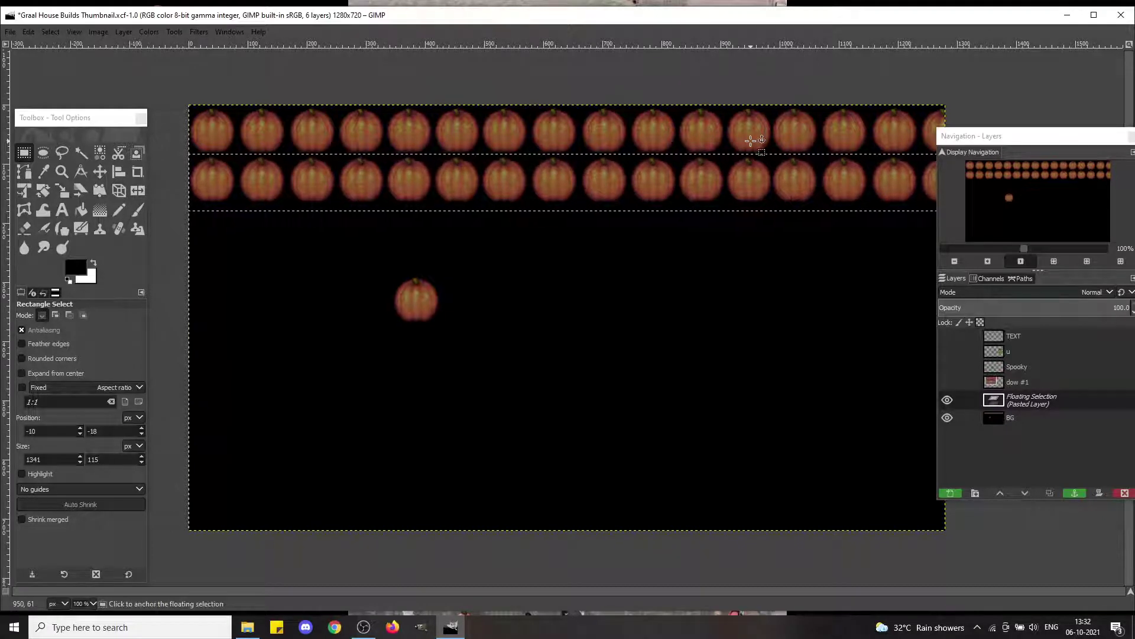
key("shift+f")
left_click(631, 187)
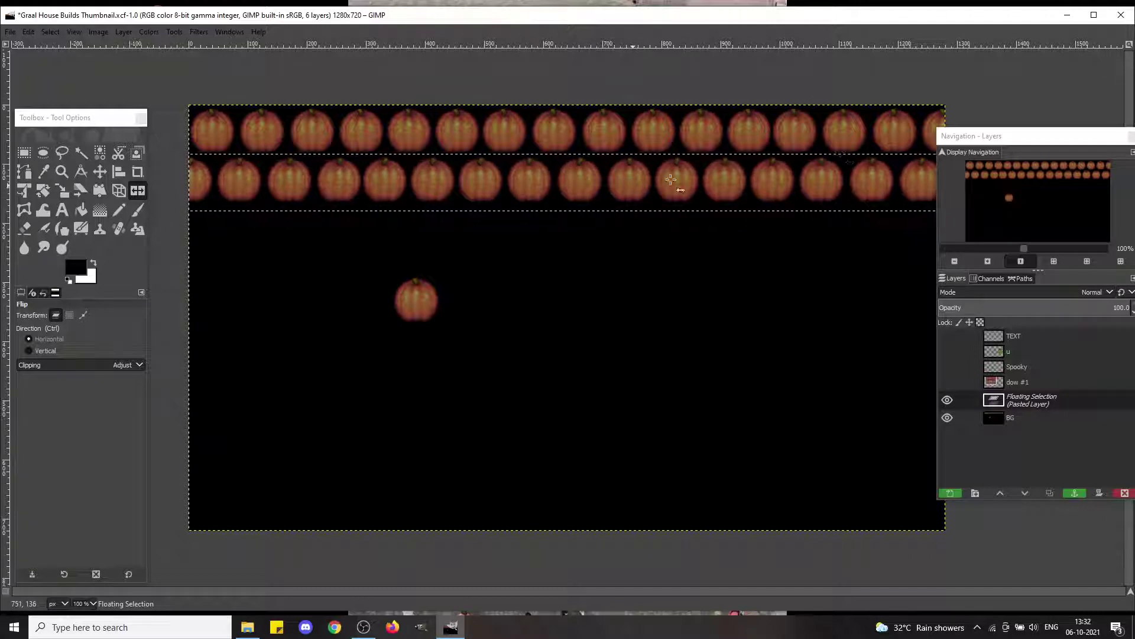
left_click(559, 147)
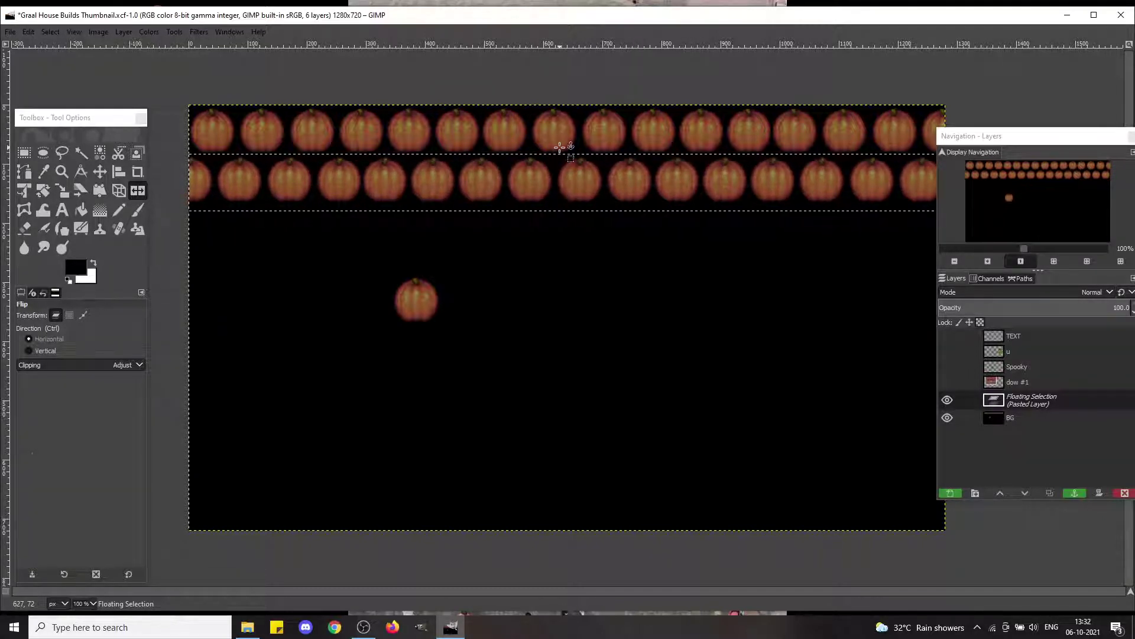
key("r")
left_click(413, 120)
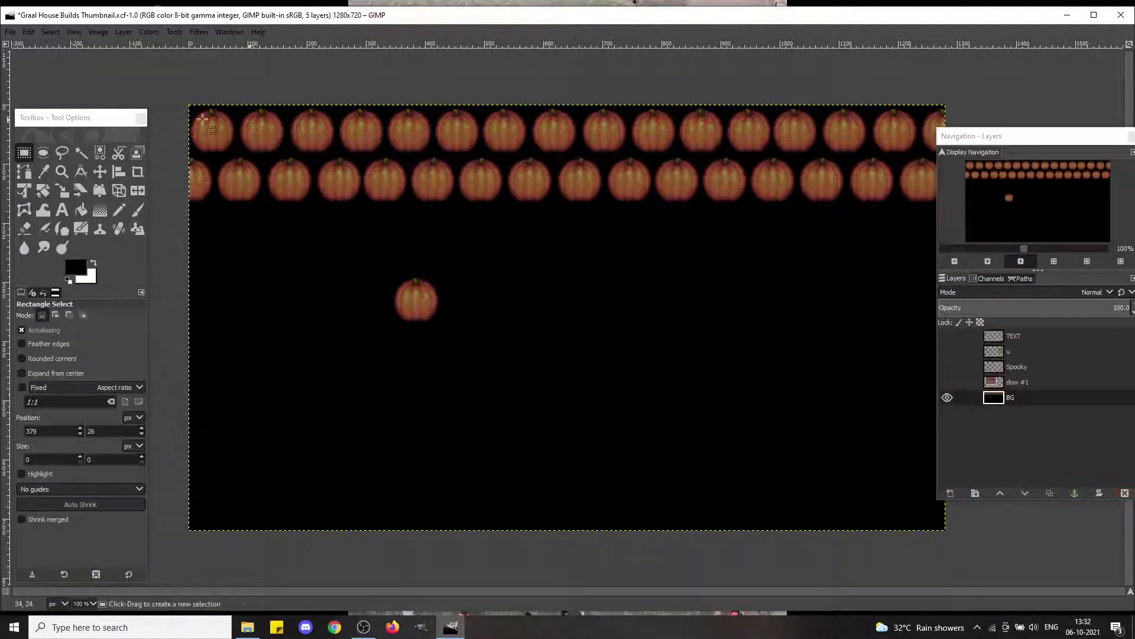
Step: Select the top two pumpkin rows with a rectangle about 1359 × 202 px, then copy and paste them
left_click_drag(171, 90, 975, 209)
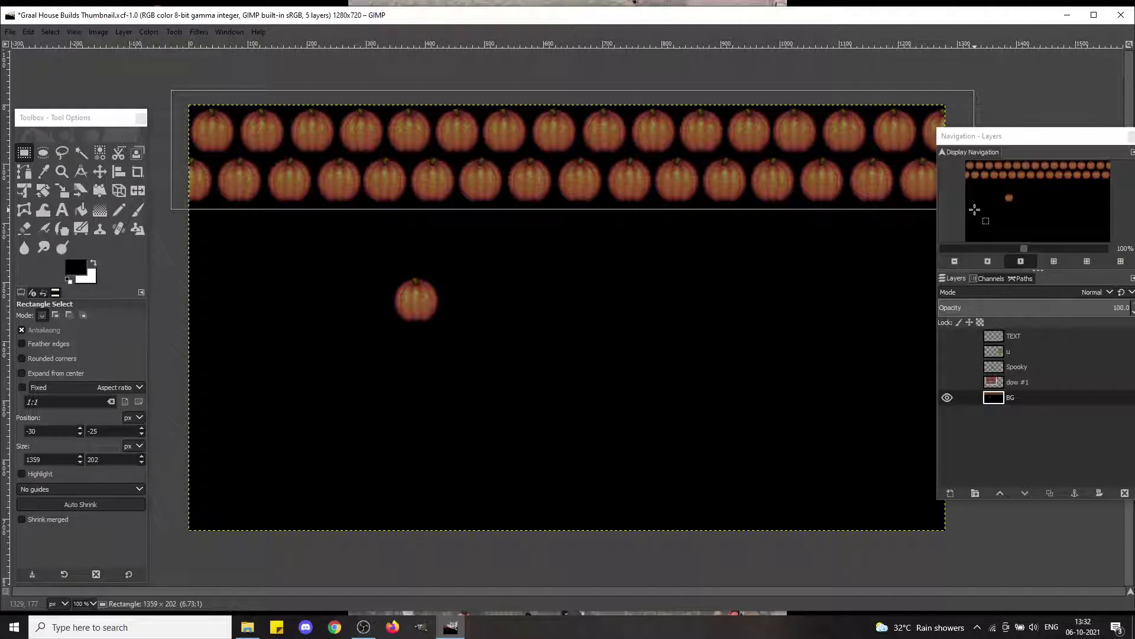
key("ctrl+c")
key("ctrl+v")
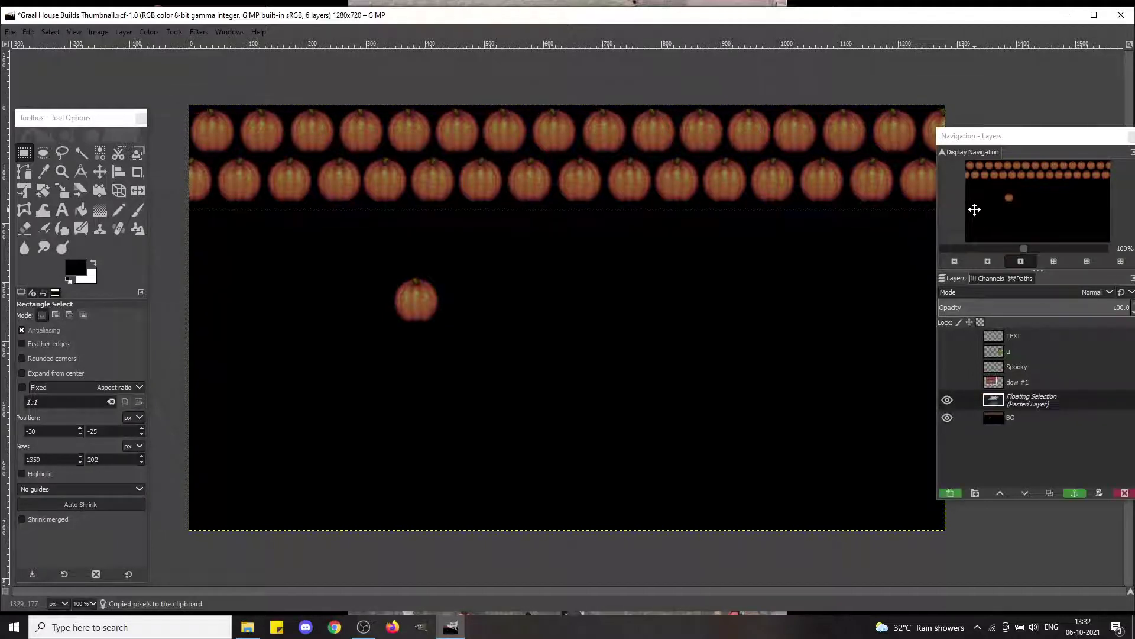
Step: Move the pasted pair of pumpkin rows directly below the original pair with matching row spacing and anchor it
key("shift")
key("shift+Down")
key("shift+Down")
key("shift+Down")
key("shift+Down")
key("shift+Down")
key("shift+Down")
key("shift+Down")
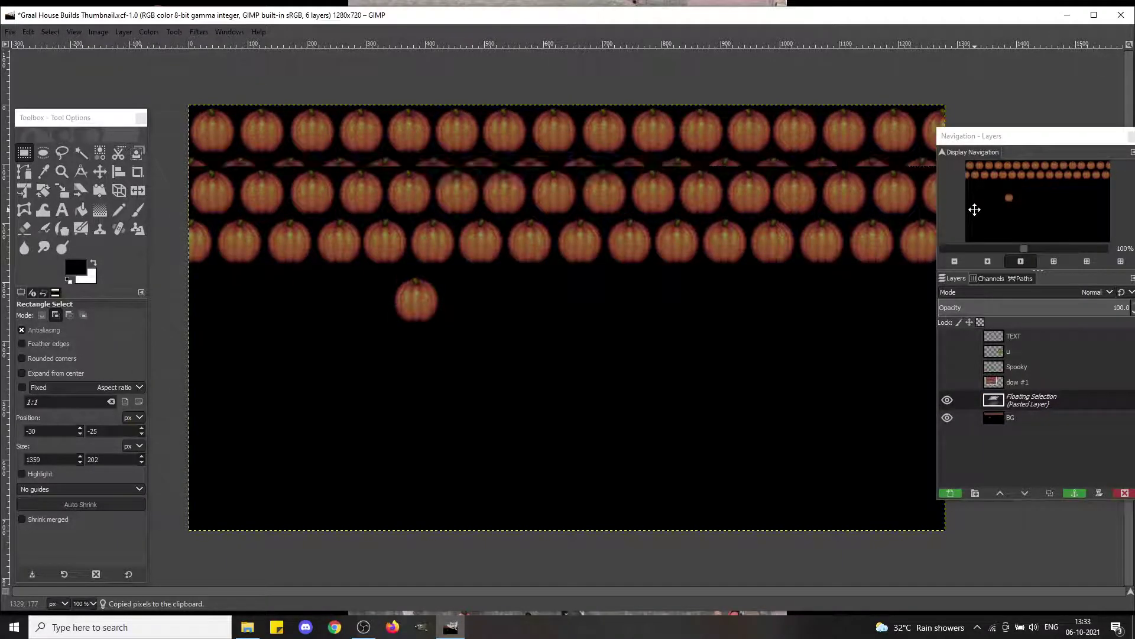
key("Up")
key("Up")
key("Up")
key("Up")
key("Up")
key("Up")
key("Up")
key("Up")
key("Up")
key("Up")
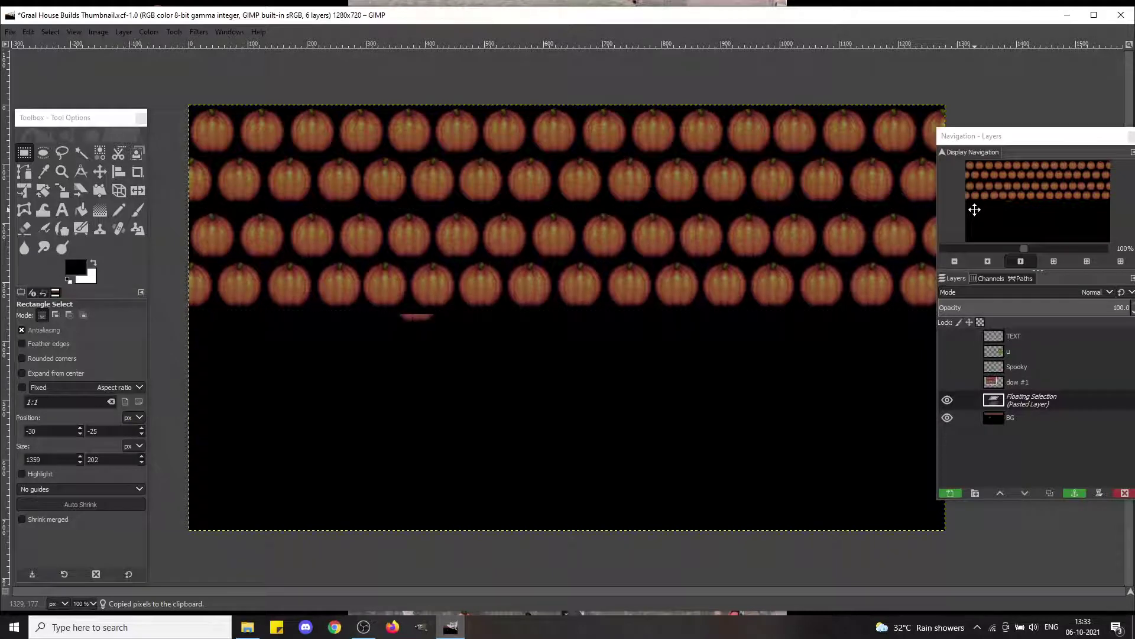
key("Up")
key("Up")
key("Up")
key("Up")
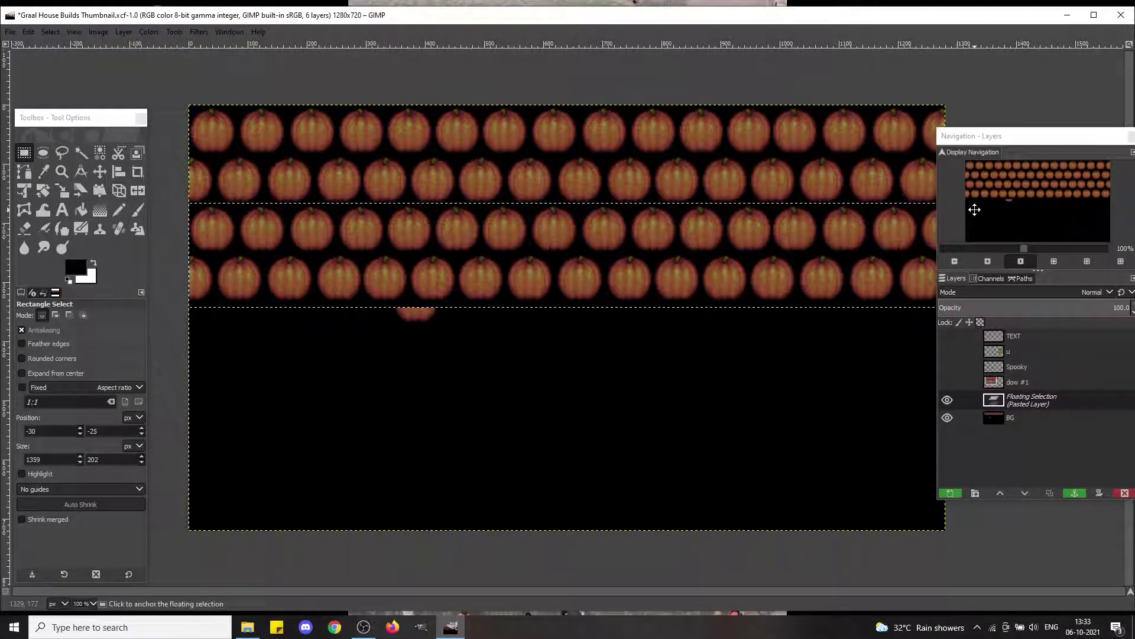
left_click(519, 156)
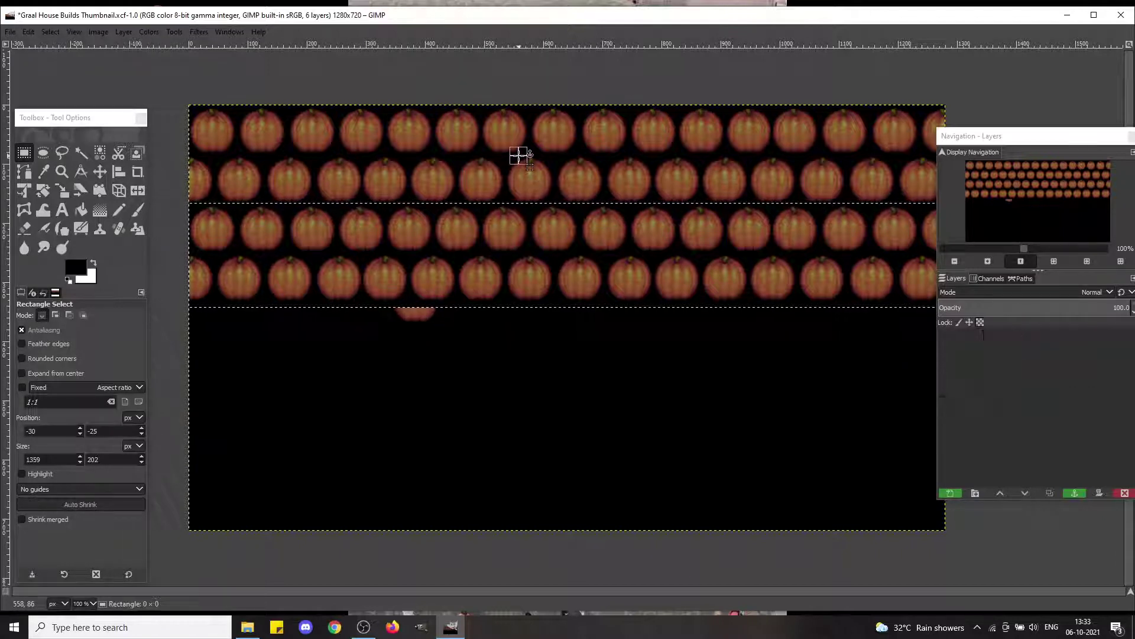
Step: Select all four pumpkin rows with a rectangle about 1446 × 356 px, then copy and paste them
left_click_drag(173, 95, 1026, 304)
key("ctrl+c")
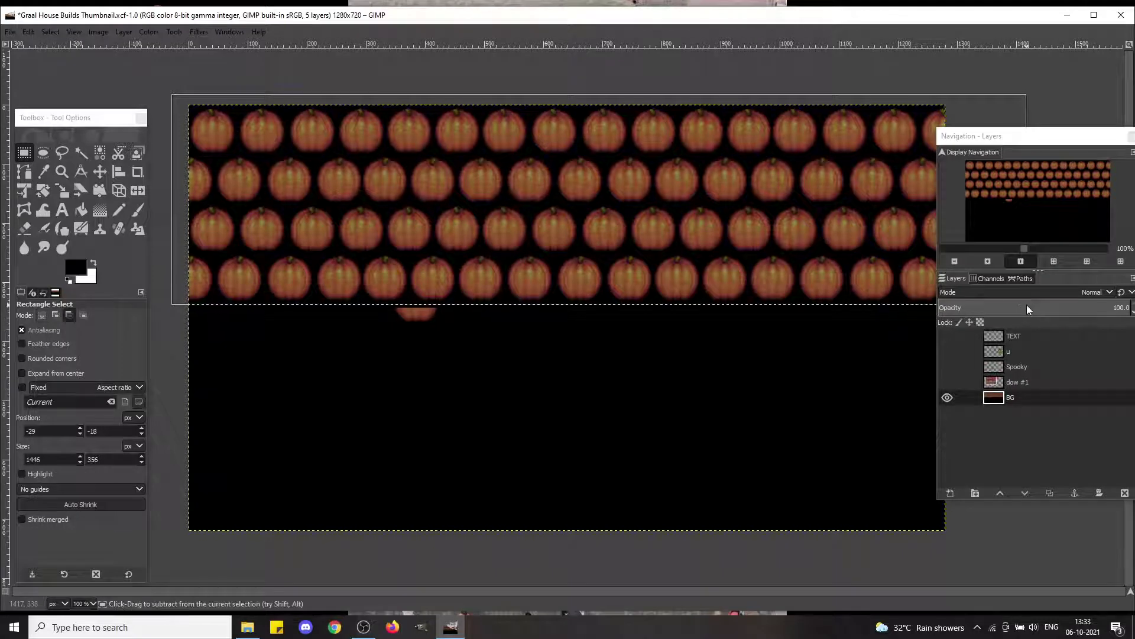
key("ctrl+v")
Step: Move the pasted four-row block directly below the fourth pumpkin row with matching row spacing and anchor it
key("shift+Down")
key("shift+Down")
key("shift+Down")
key("shift+Down")
key("shift+Down")
key("shift+Down")
key("shift+Down")
key("shift+Down")
key("shift+Down")
key("shift+Down")
key("shift+Down")
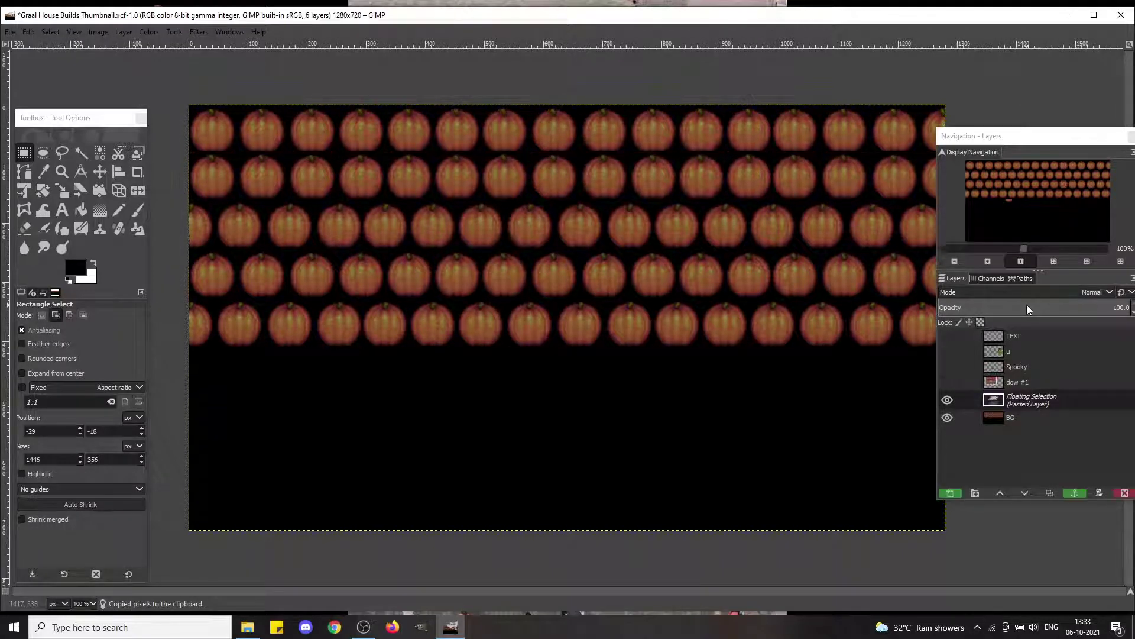
key("shift+Down")
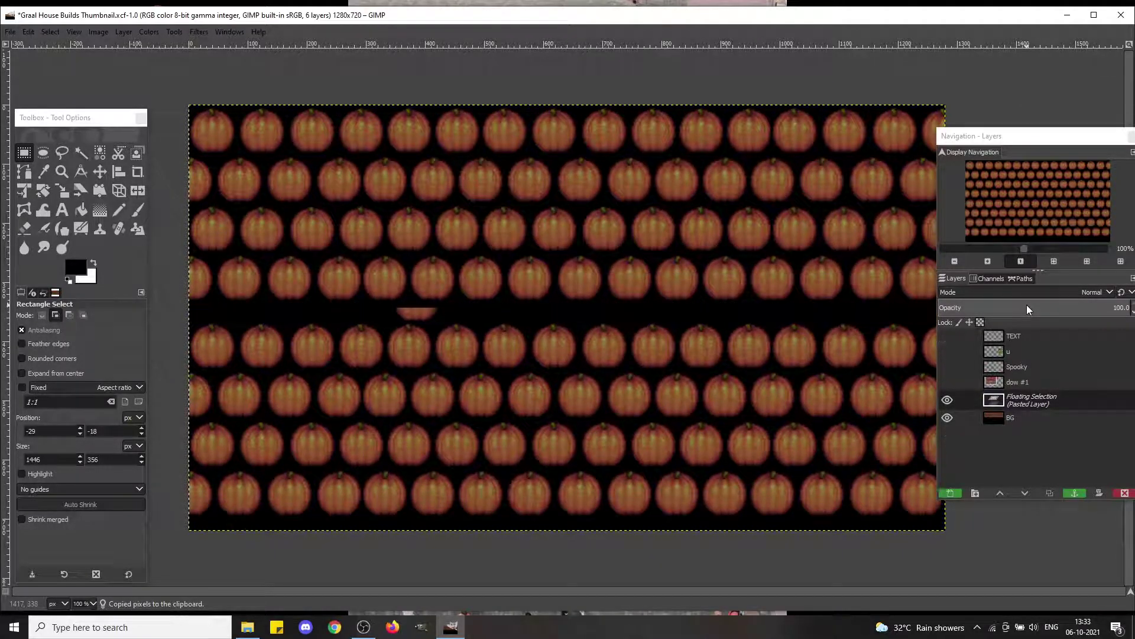
key("shift+Up")
key("shift+Up")
key("shift+Up")
key("shift+Down")
key("shift+Down")
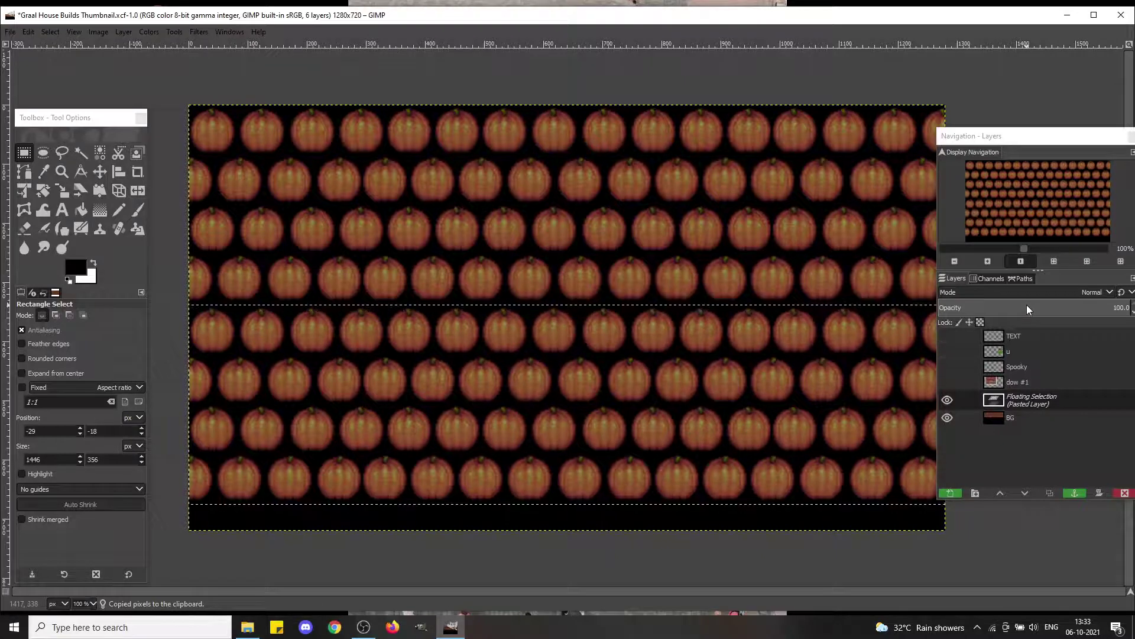
key("Up")
key("Up")
key("Up")
key("Up")
key("Up")
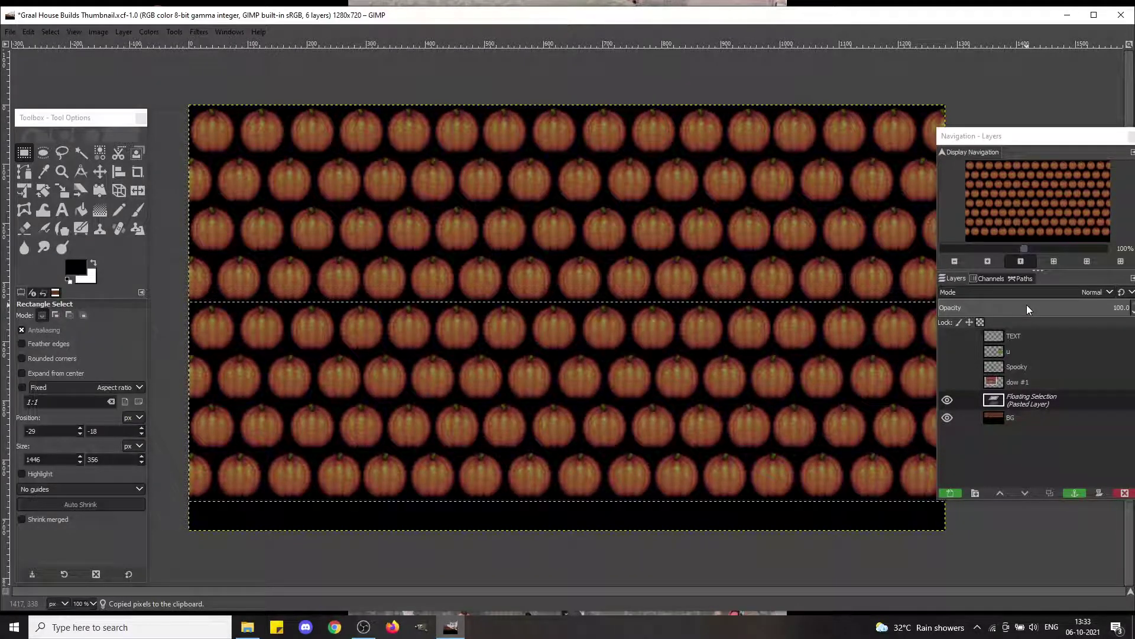
left_click(594, 266)
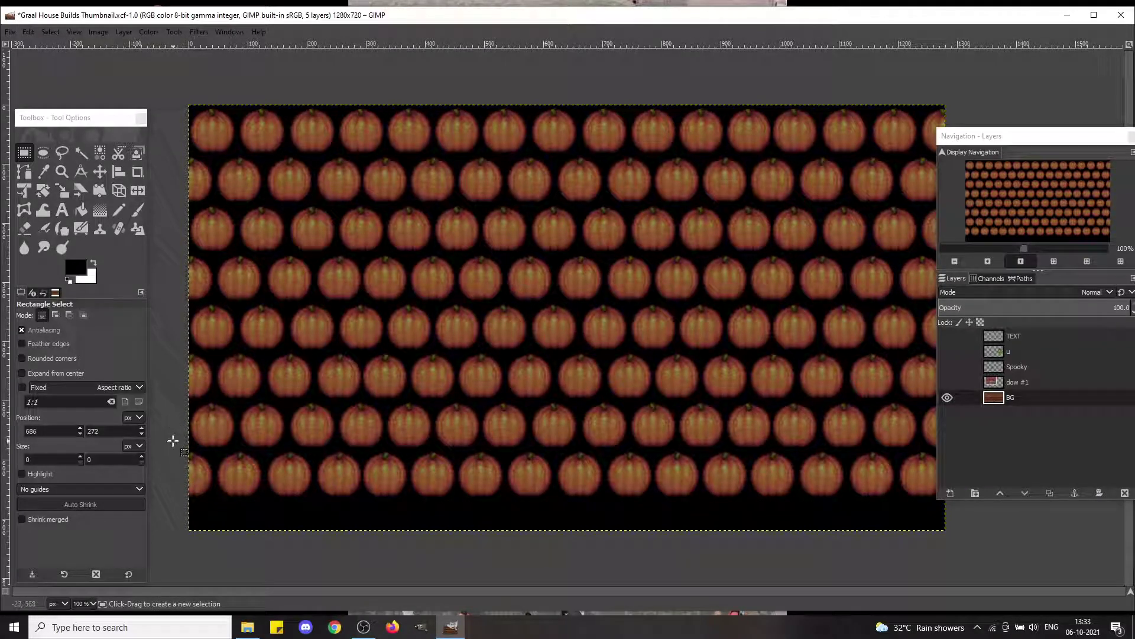
Step: Select the lowest two pumpkin rows with a rectangle about 1392 × 183 px, then copy and paste them
left_click_drag(172, 401, 904, 505)
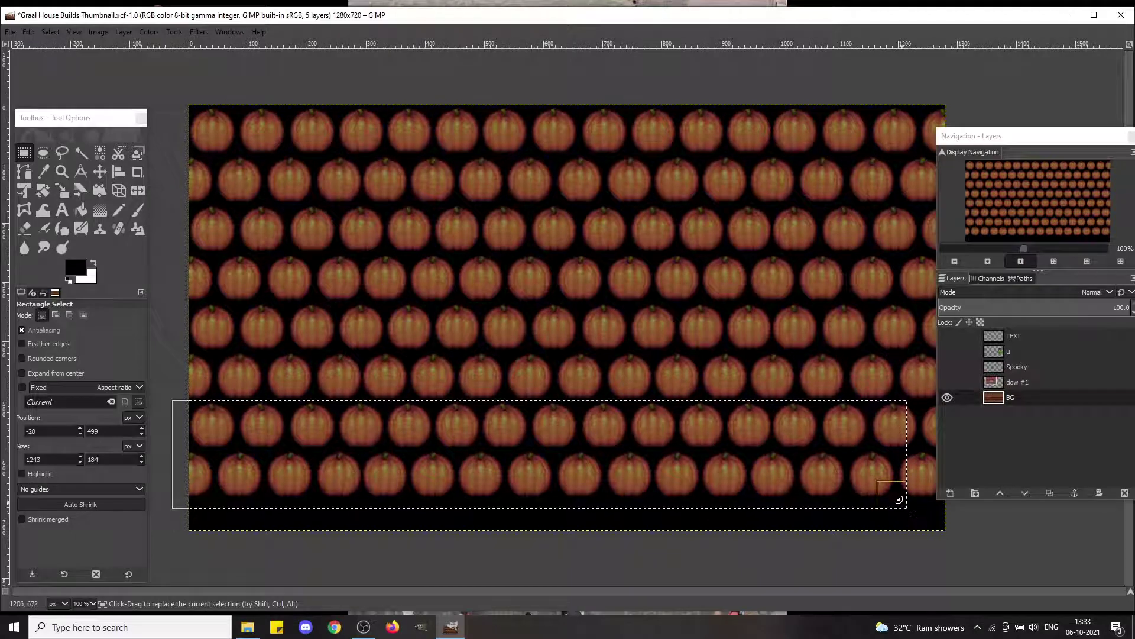
key("ctrl+c")
key("ctrl+v")
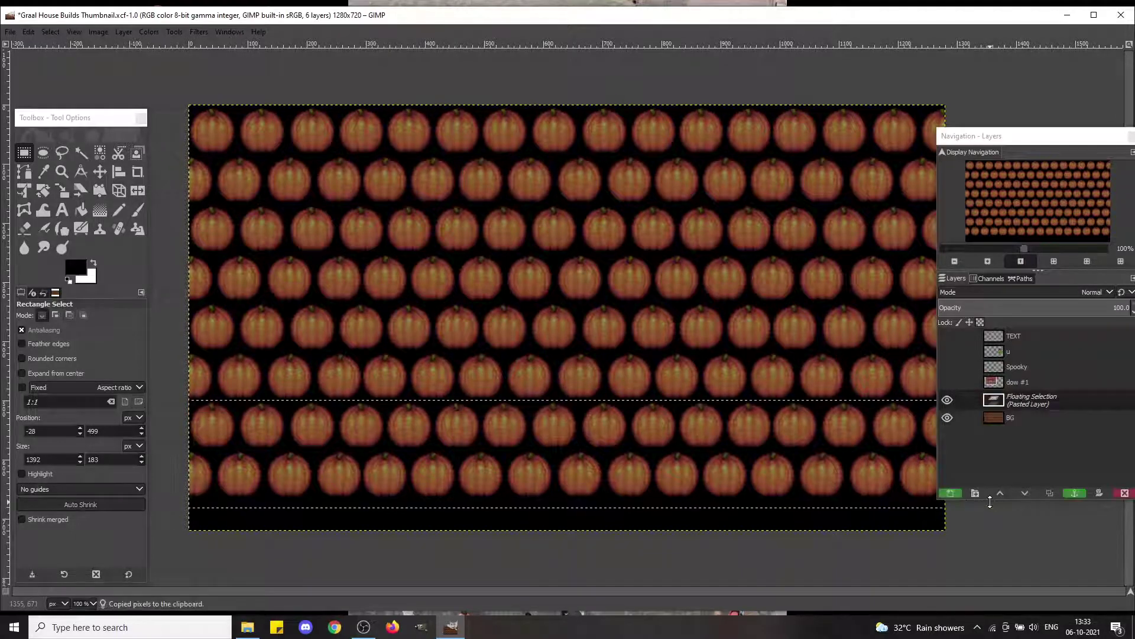
Step: Move the pasted rows down to fill the black strip at the canvas's lower edge and anchor them
key("shift+Down")
key("shift+Down")
key("shift+Down")
key("shift+Down")
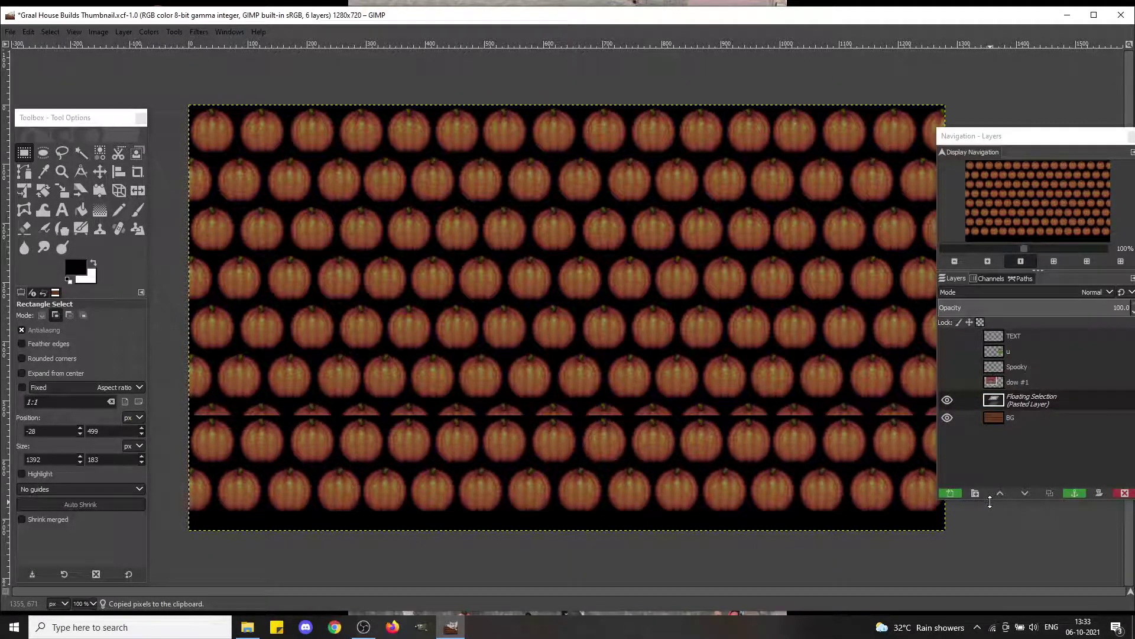
key("shift+Down")
key("shift+Down")
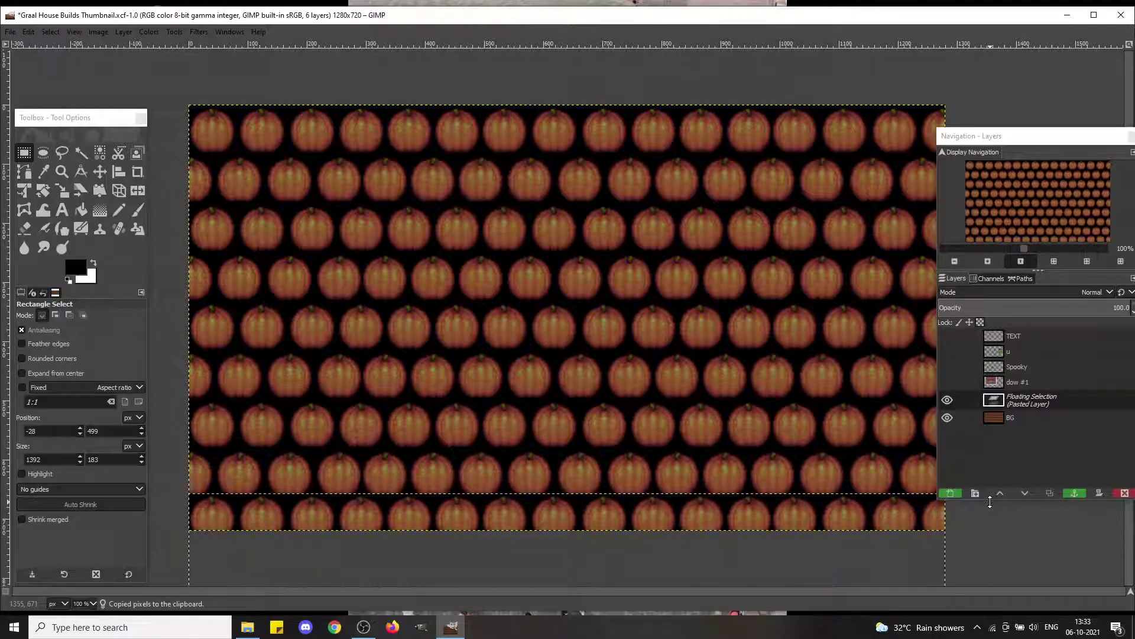
key("shift+Down")
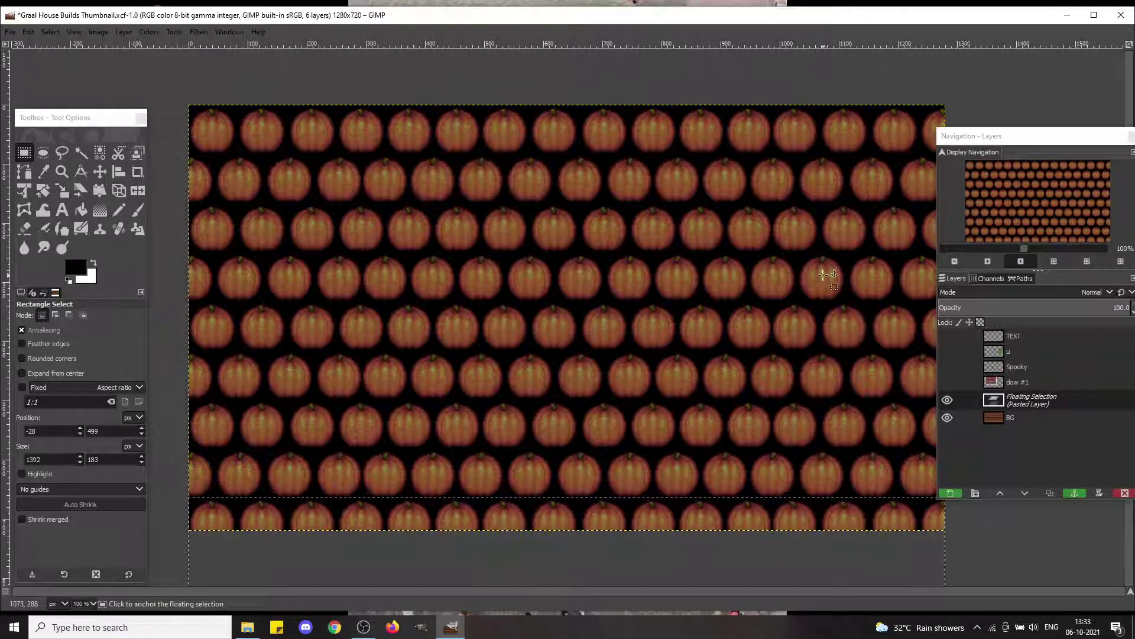
left_click(553, 280)
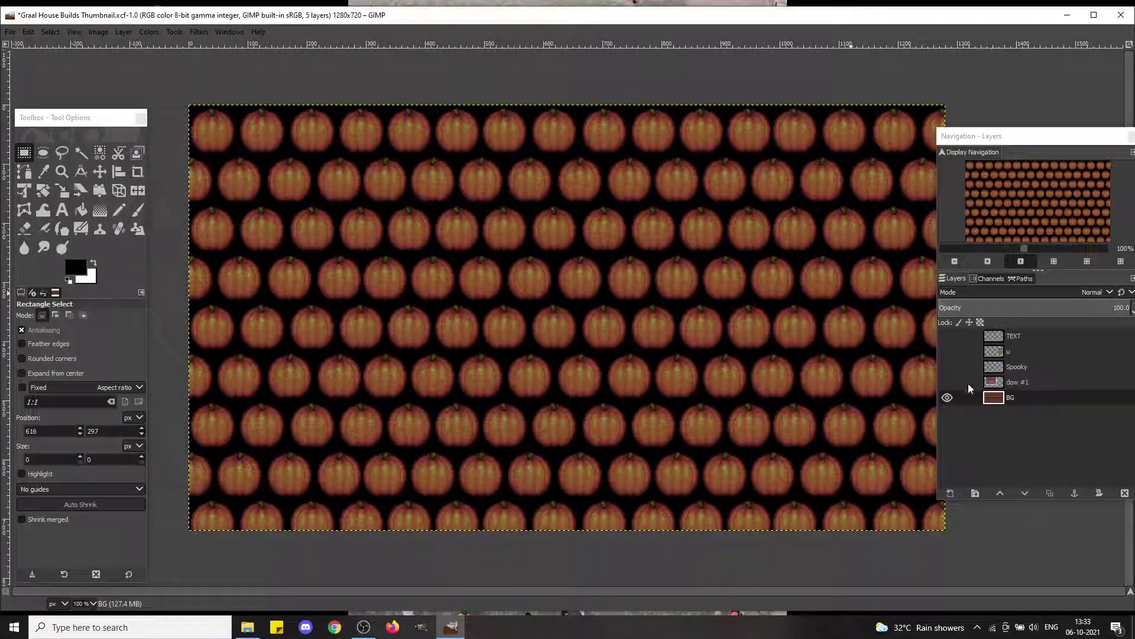
Step: Make the dow #1 house layer visible and select it as the active layer
left_click(950, 382)
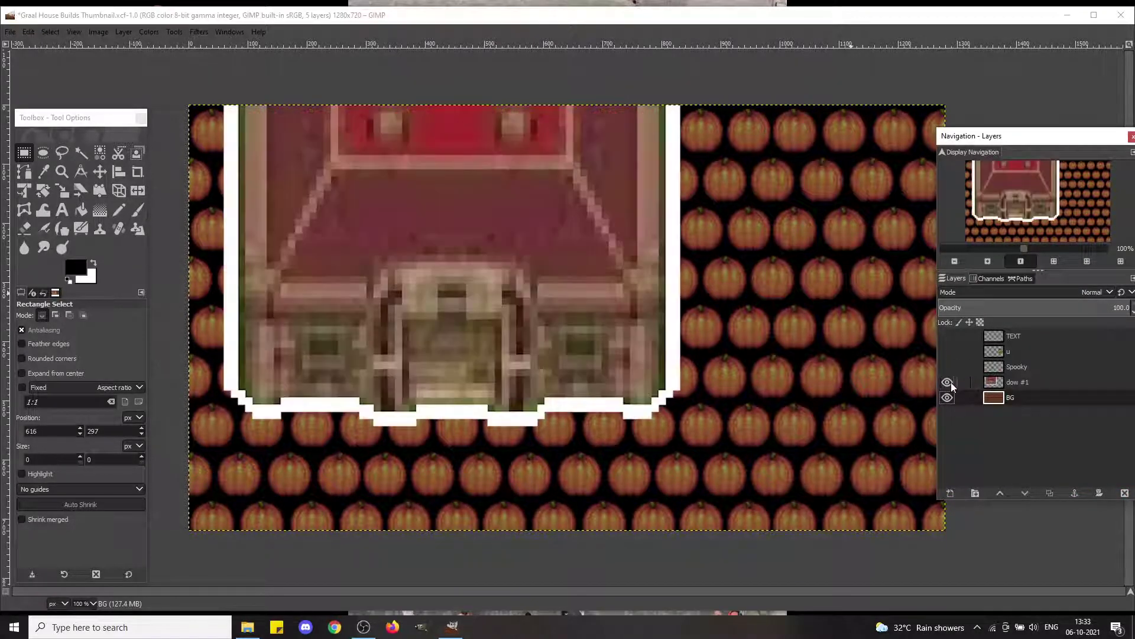
left_click(987, 385)
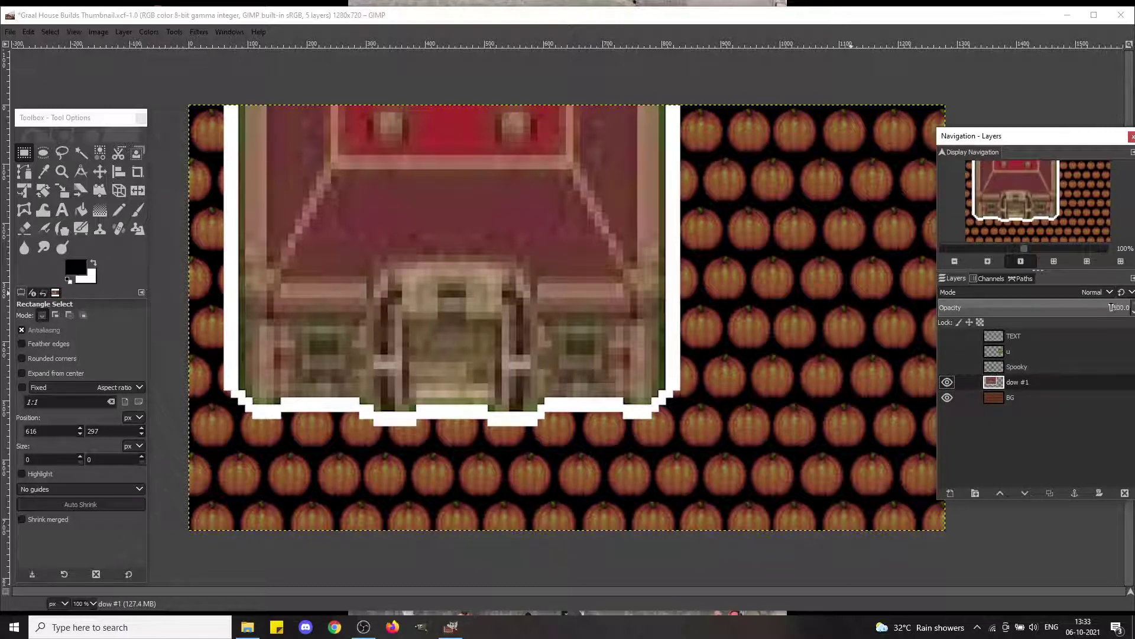
Step: Try several lower opacities on the dow #1 layer and restore it to 100
left_click_drag(1111, 307, 1041, 308)
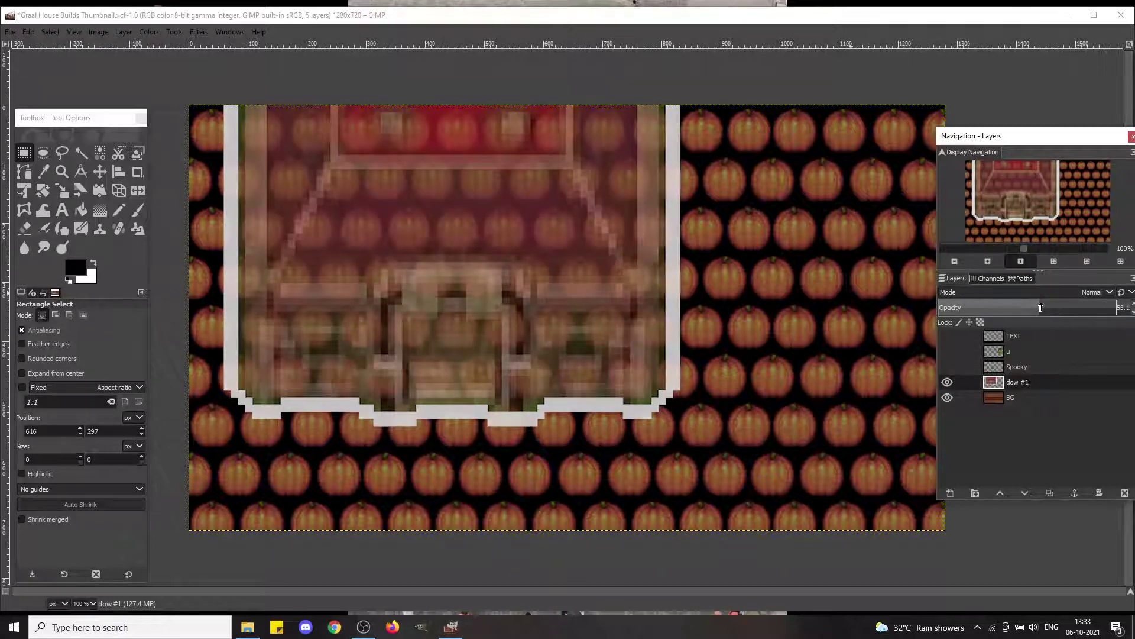
left_click(1019, 308)
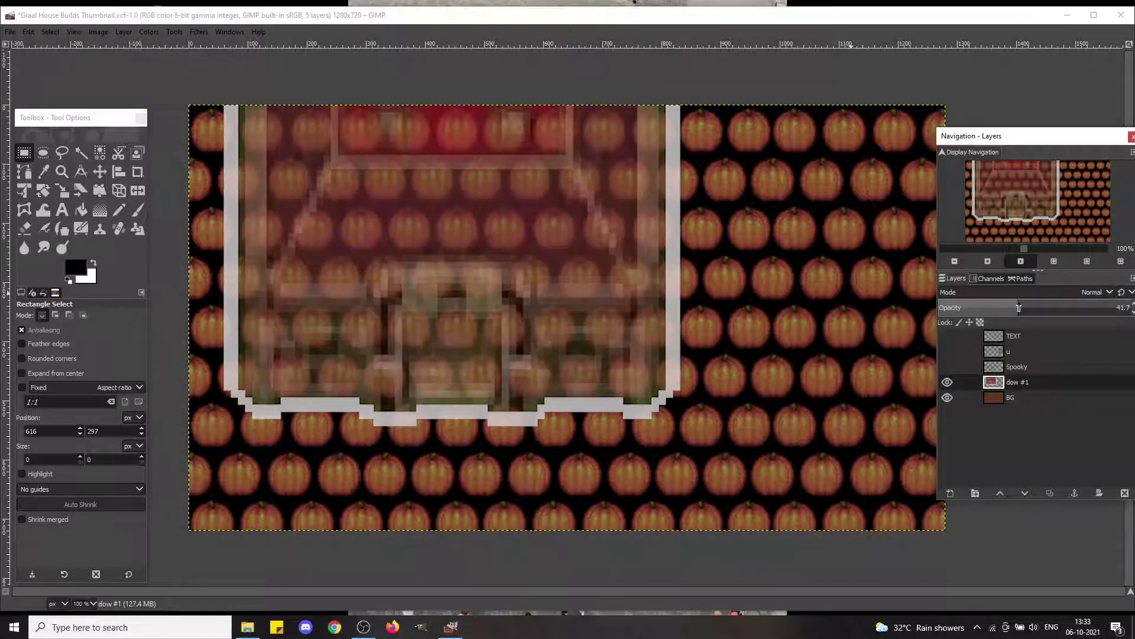
left_click(994, 308)
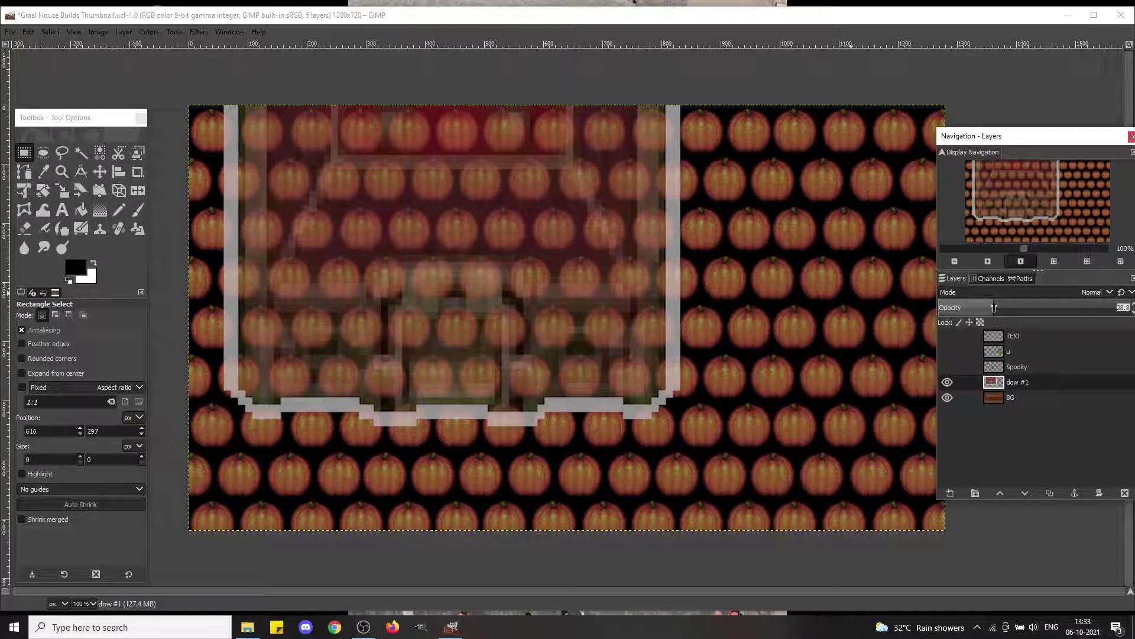
left_click(975, 307)
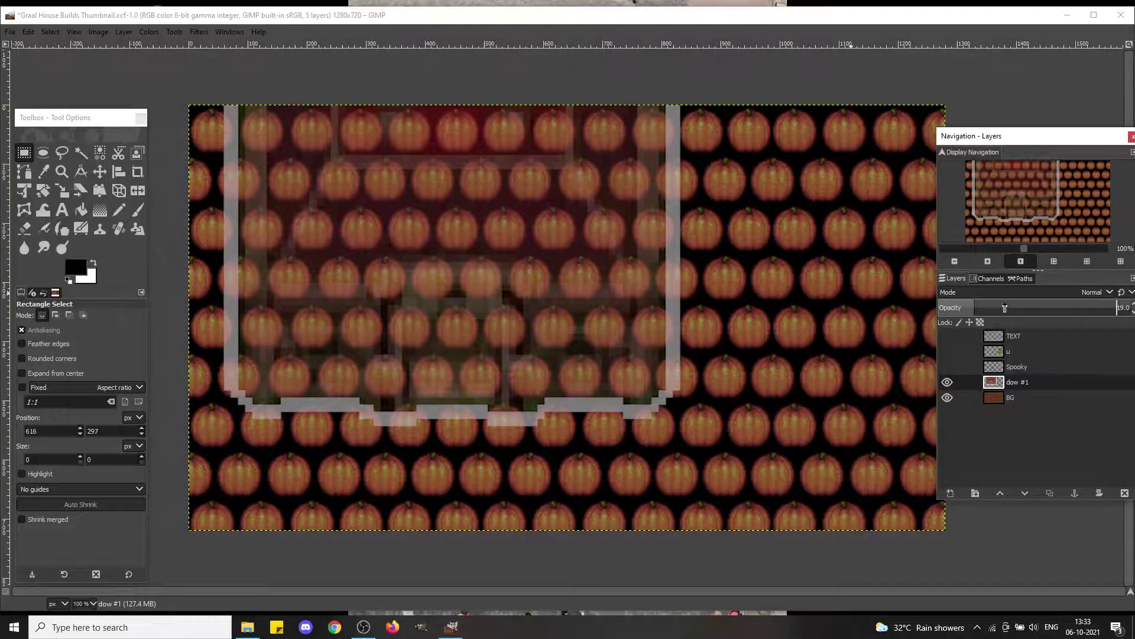
left_click(1005, 307)
left_click_drag(1021, 308, 1134, 307)
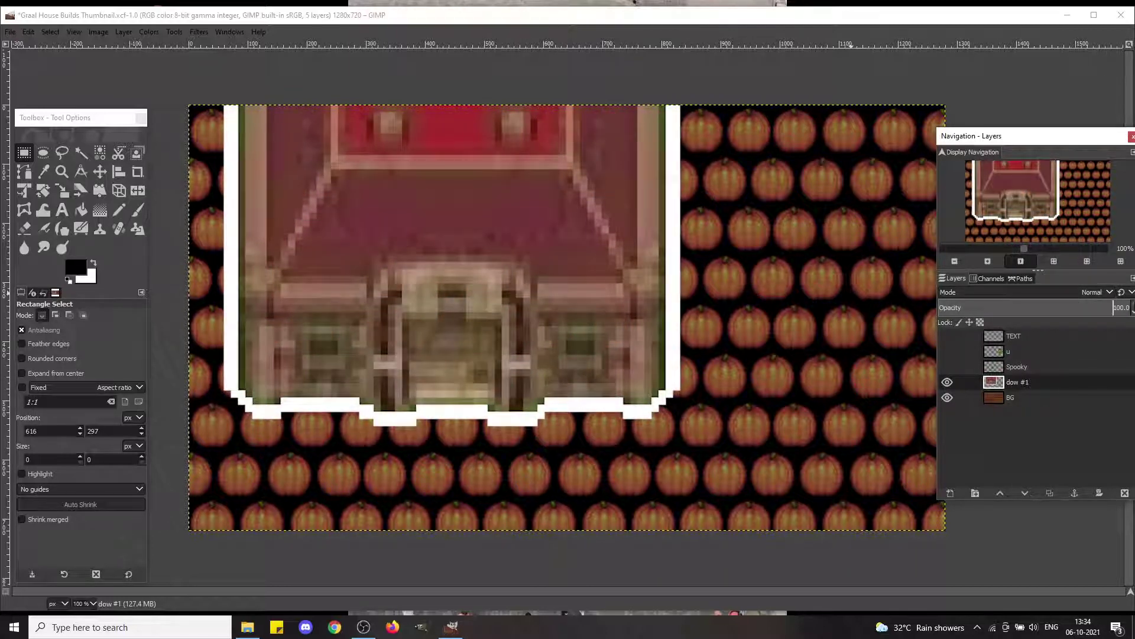
Step: Set the foreground colour to grey 5a5a5a and bucket-fill the white outline around the house on the dow #1 layer
left_click(24, 155)
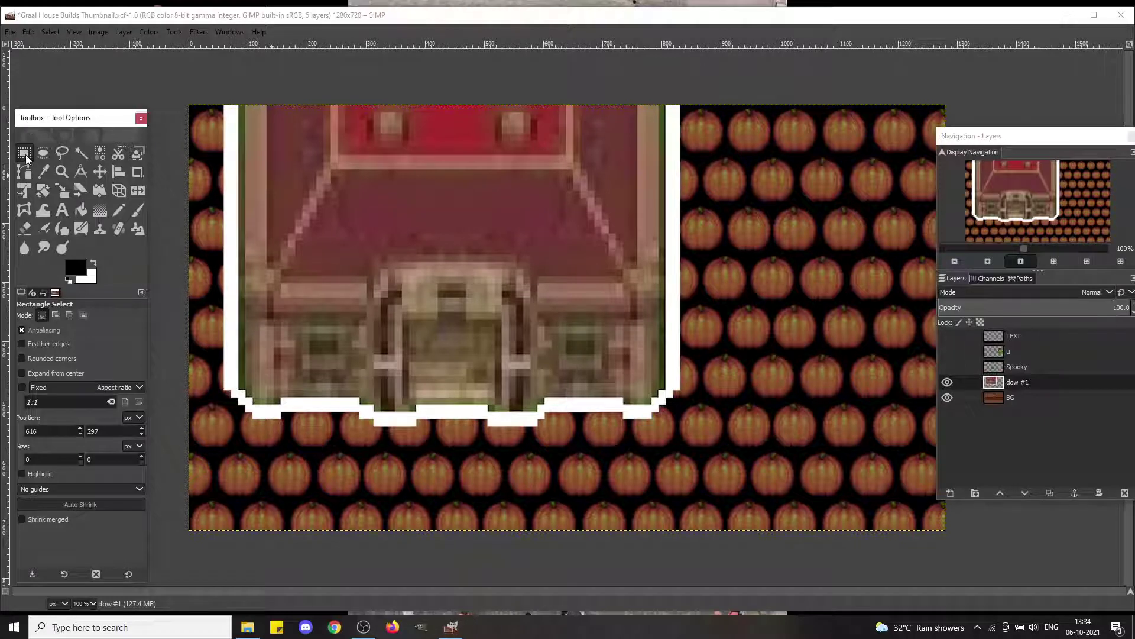
left_click(76, 271)
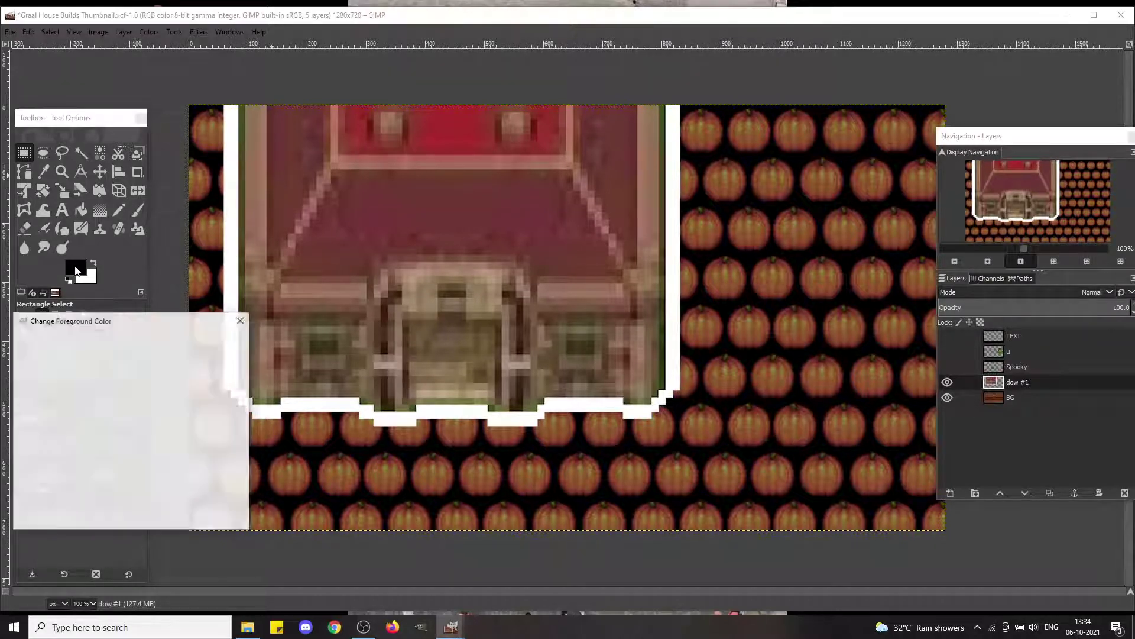
mouse_move(180, 410)
left_mouse_down()
mouse_move(158, 408)
mouse_move(168, 407)
left_mouse_up()
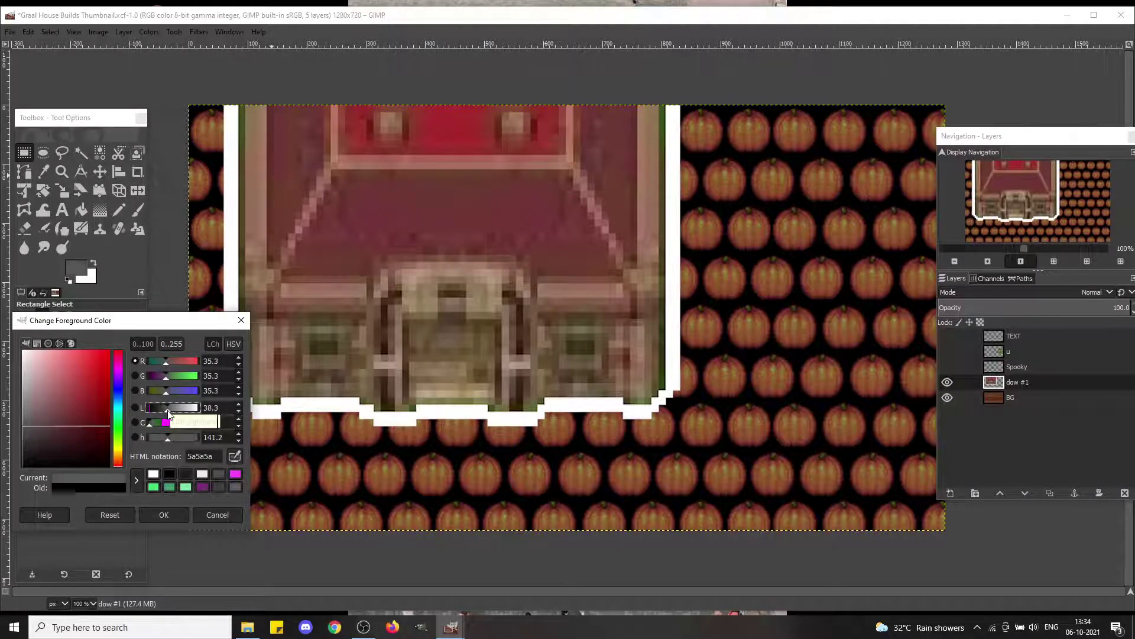
left_click(156, 515)
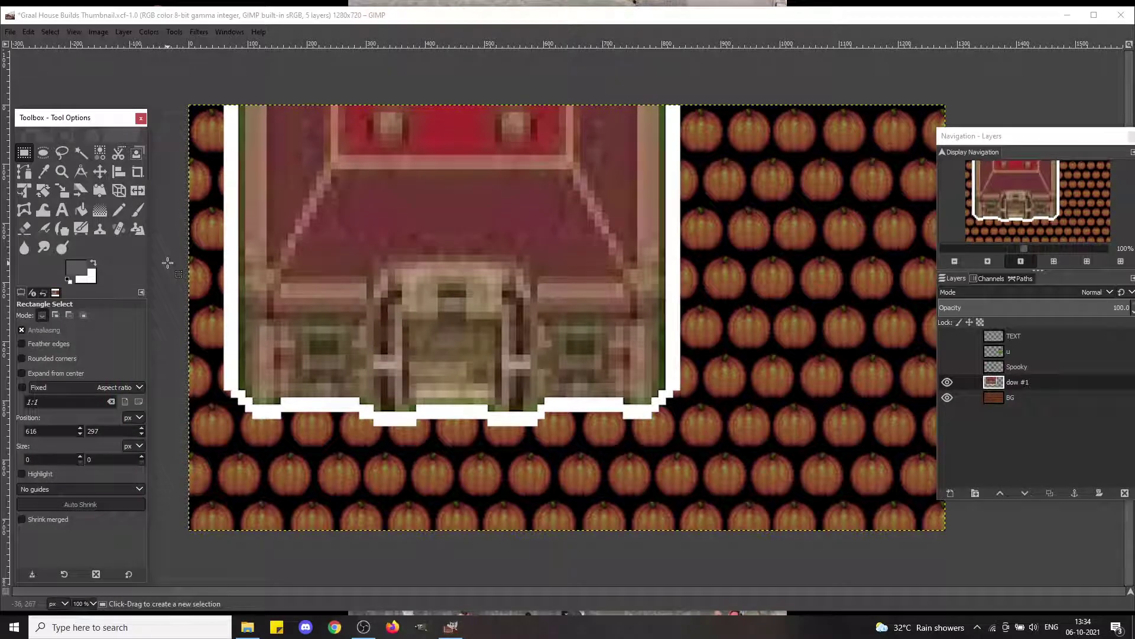
key("shift+b")
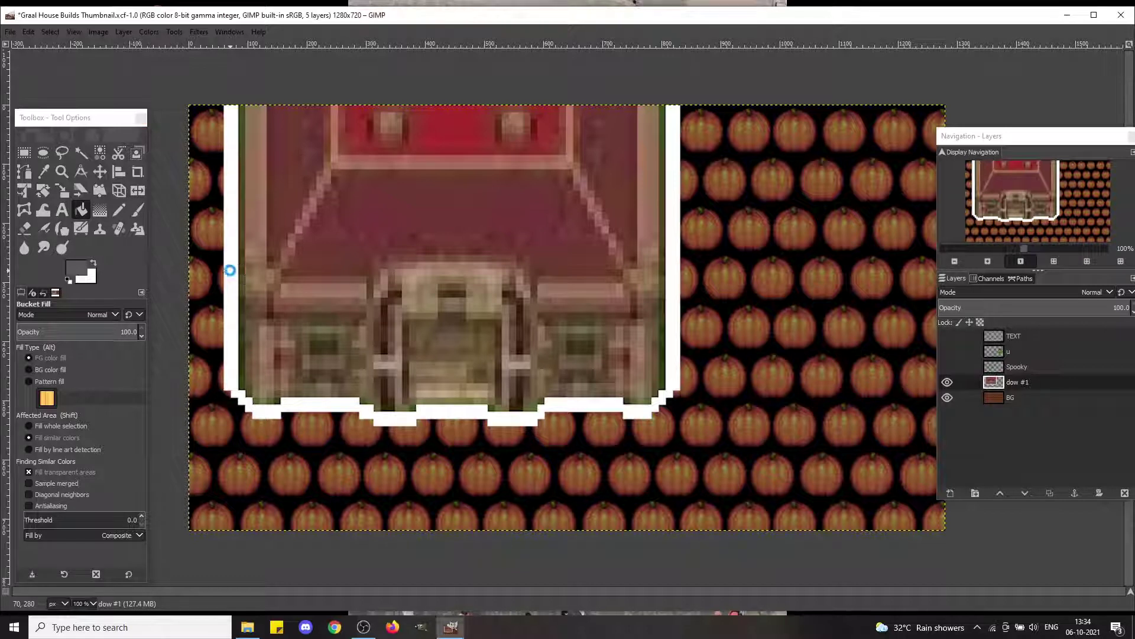
left_click(231, 270)
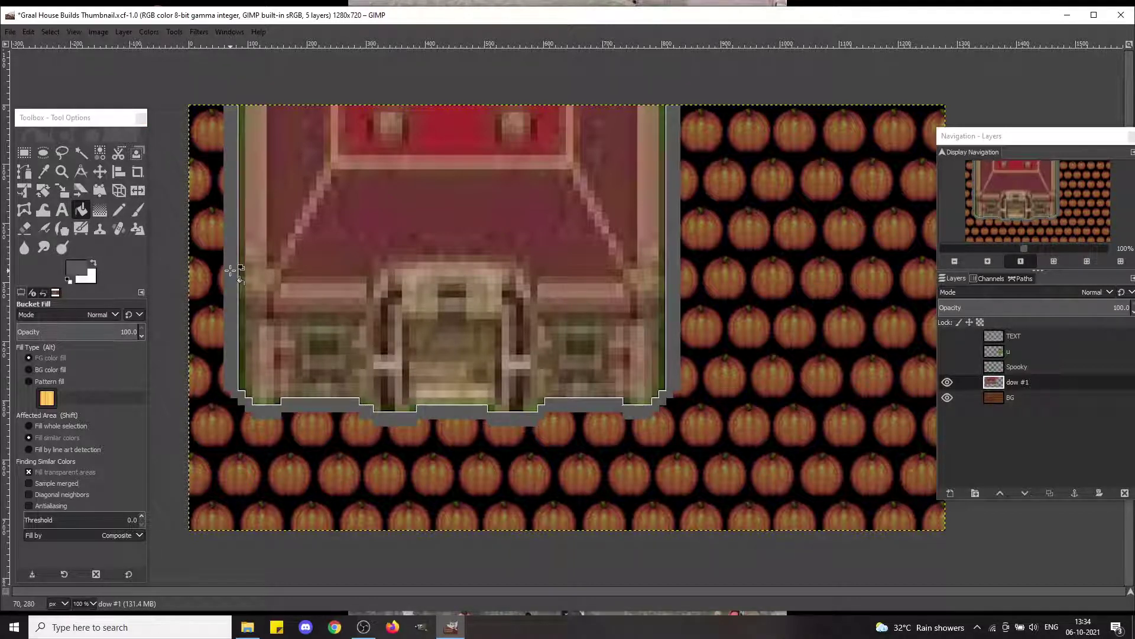
Step: Undo the grey outline fill and try filling the white outline again with the bucket fill threshold at 5
key("ctrl+z")
left_click(143, 513)
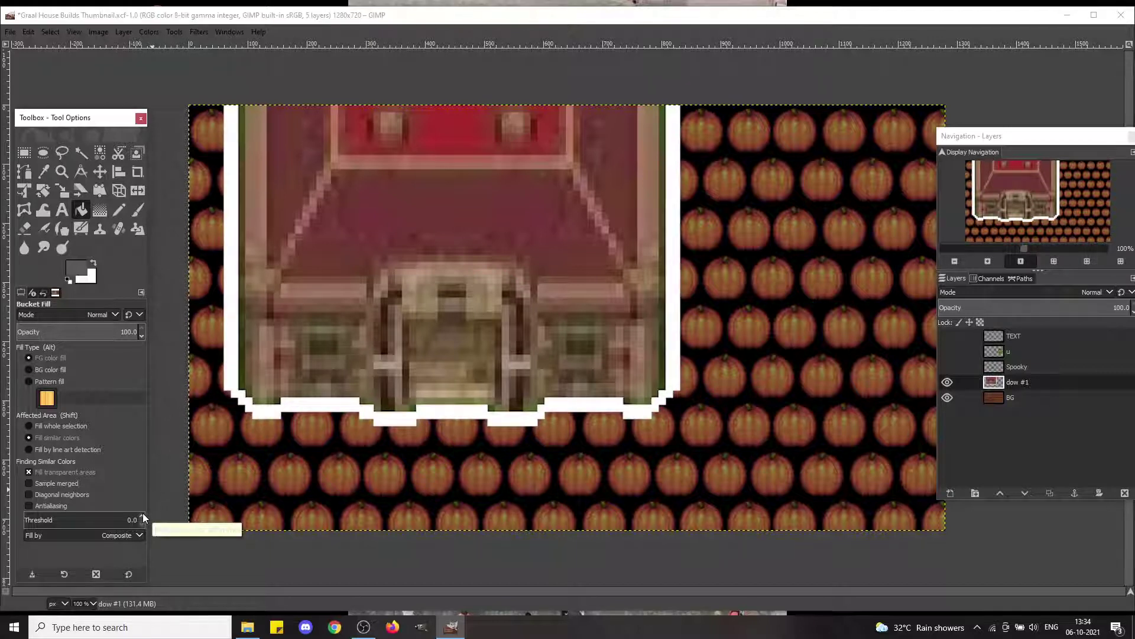
left_click(143, 515)
left_click(142, 517)
left_click(142, 516)
left_click(142, 516)
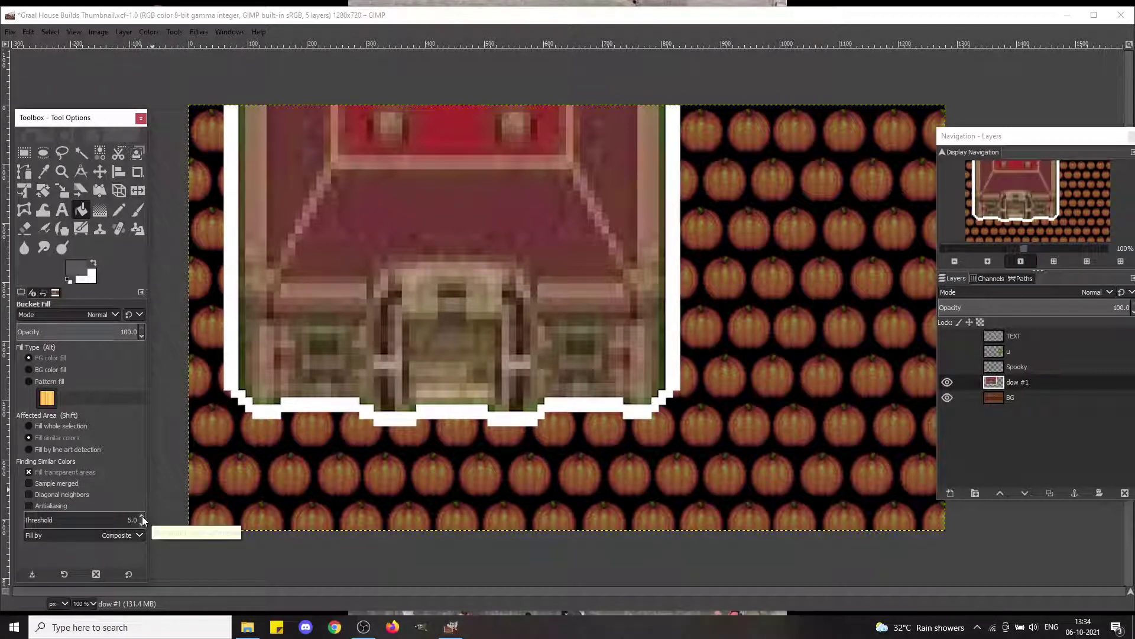
left_click(232, 338)
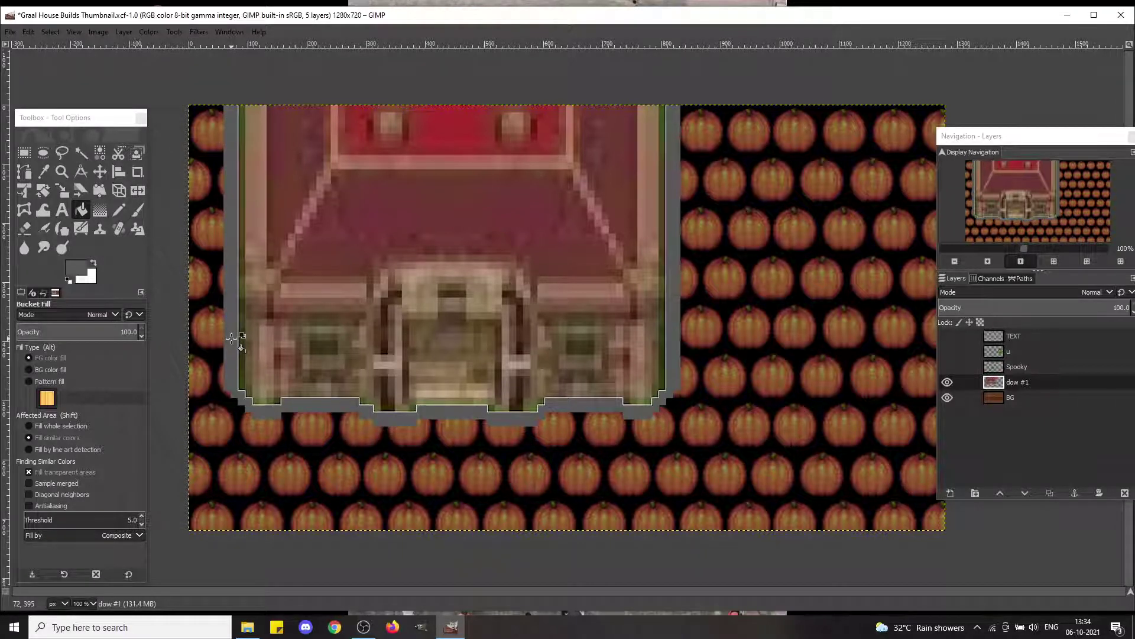
key("ctrl+z")
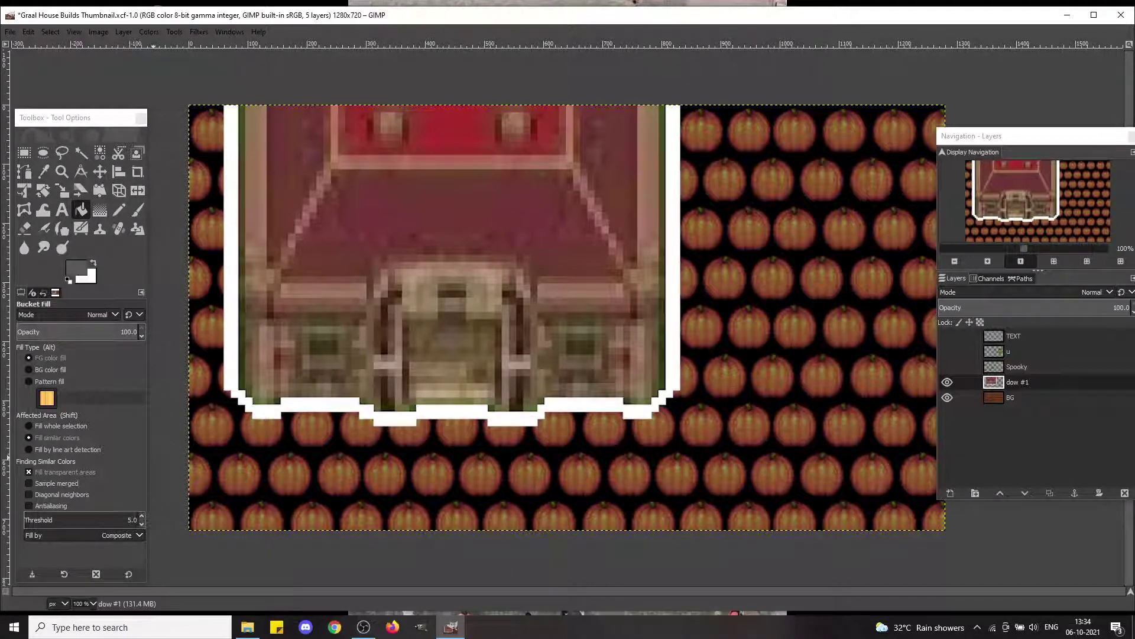
Step: Set the bucket fill threshold to 10 and fill the white outline around the house with the grey foreground colour
left_click(141, 517)
left_click(141, 517)
left_click(140, 517)
left_click(140, 517)
left_click(141, 517)
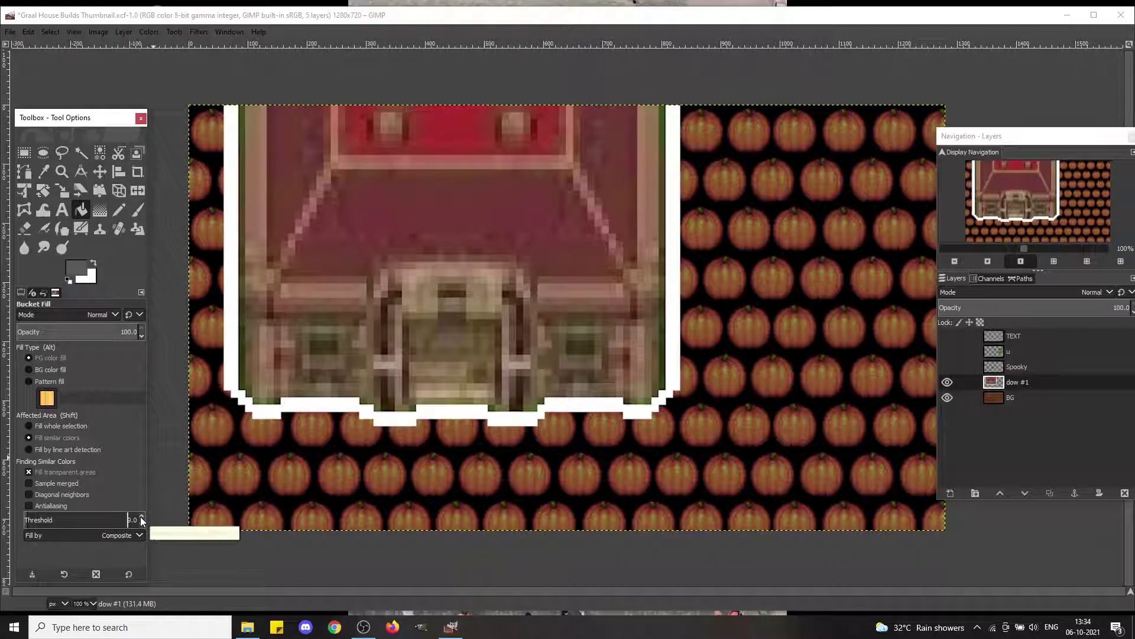
left_click(232, 305)
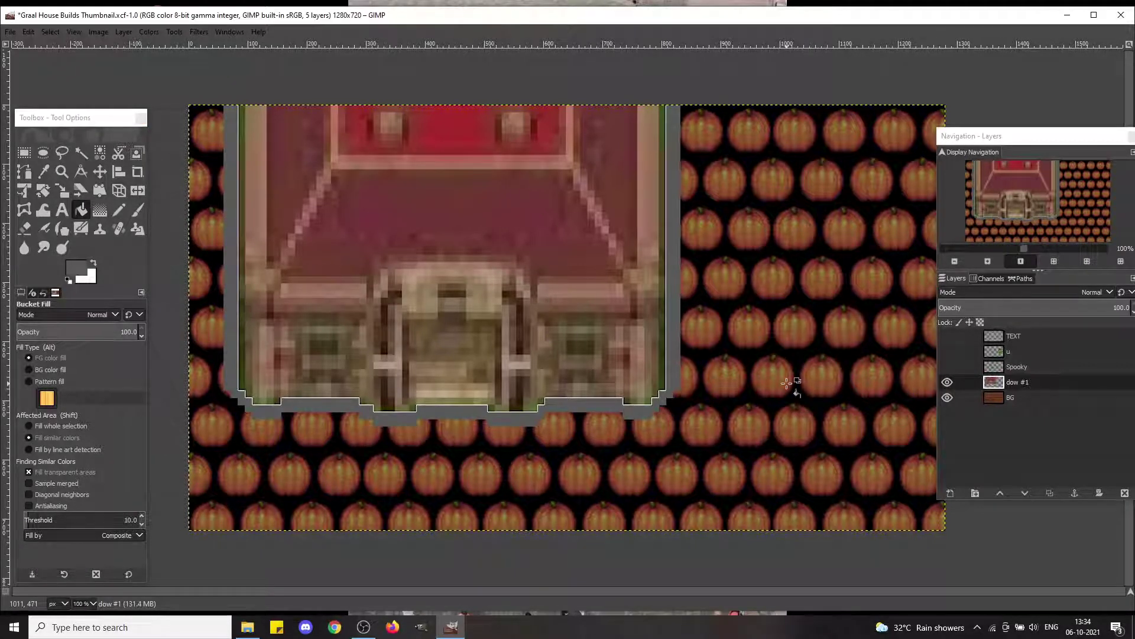
Step: Examine the grey outline along the house's right wall at 400% zoom for leftover fringe
left_click(1064, 248)
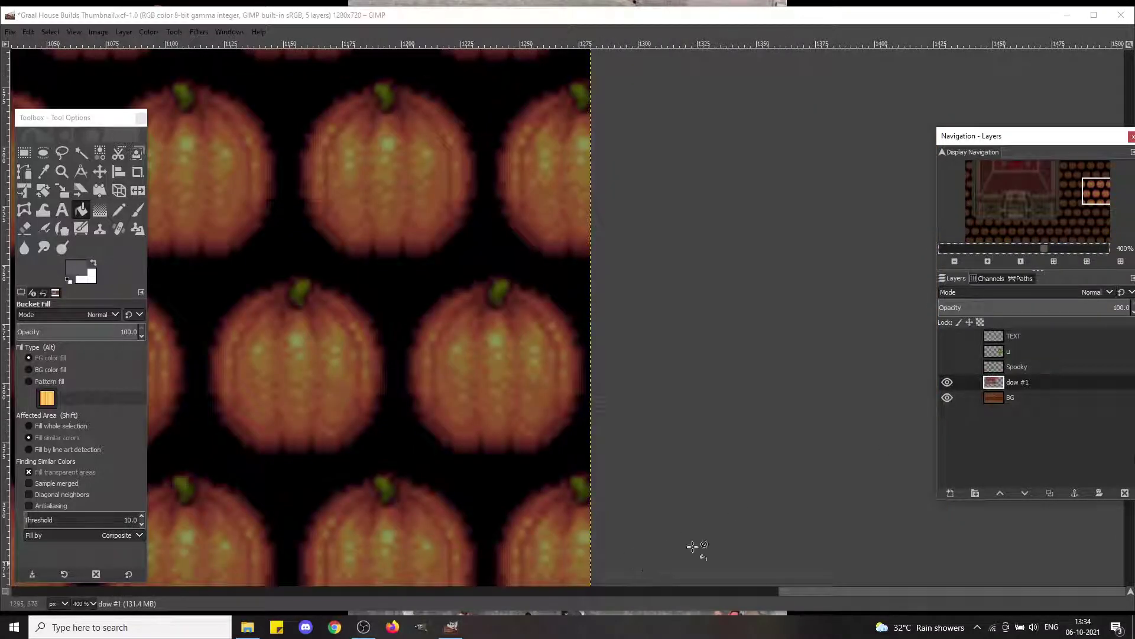
left_click(947, 591)
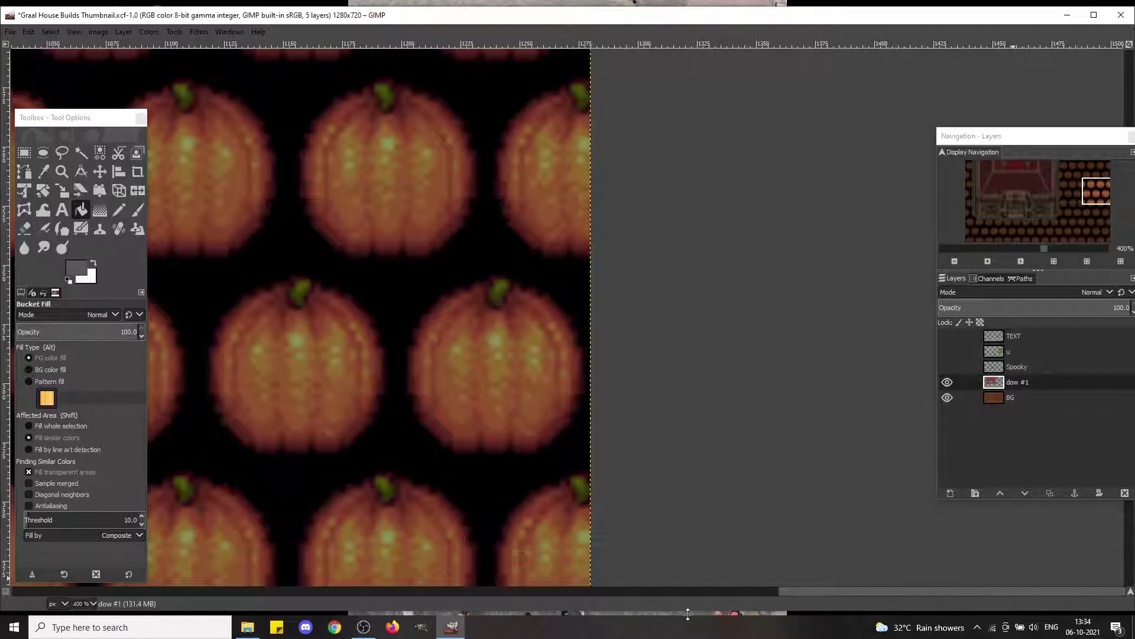
left_click(694, 593)
left_click(695, 594)
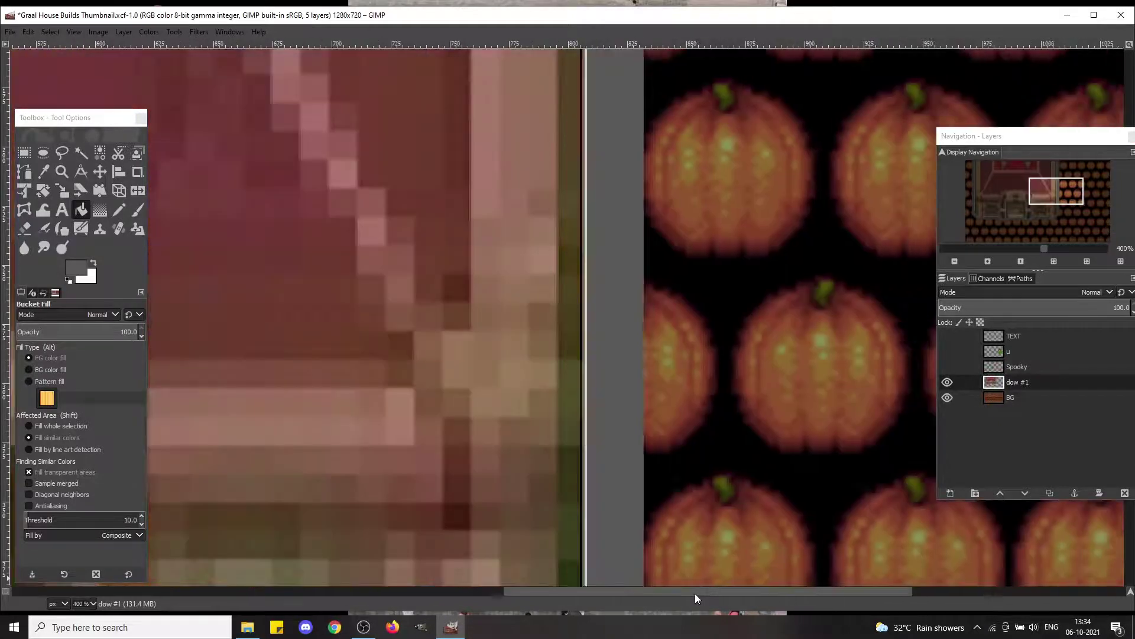
left_click_drag(693, 593, 680, 591)
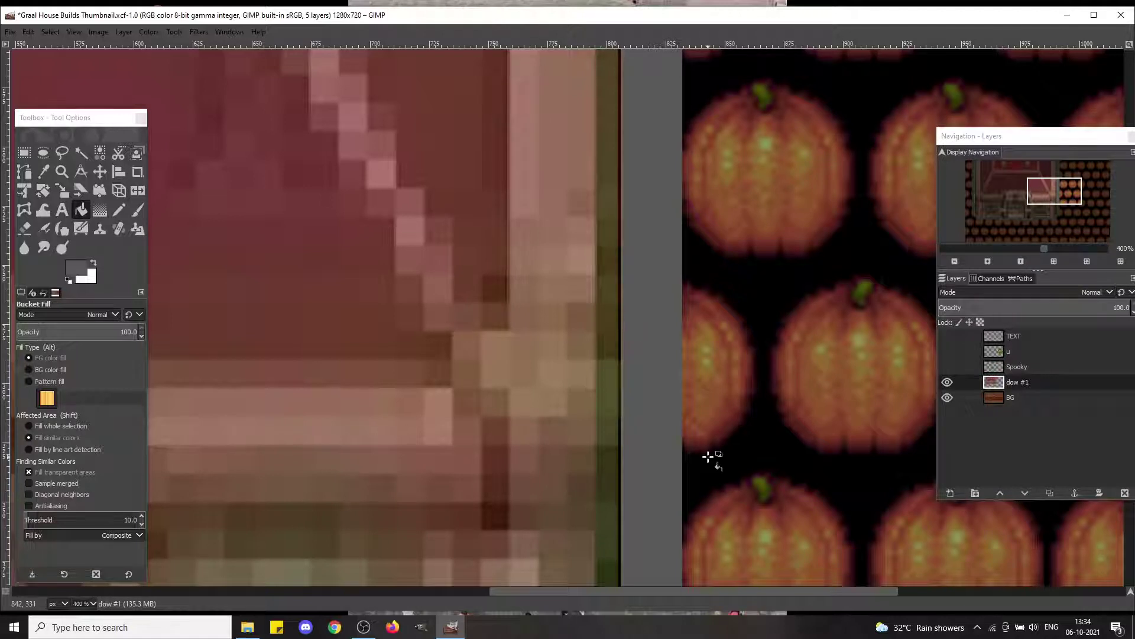
left_click(1027, 248)
left_click(1011, 248)
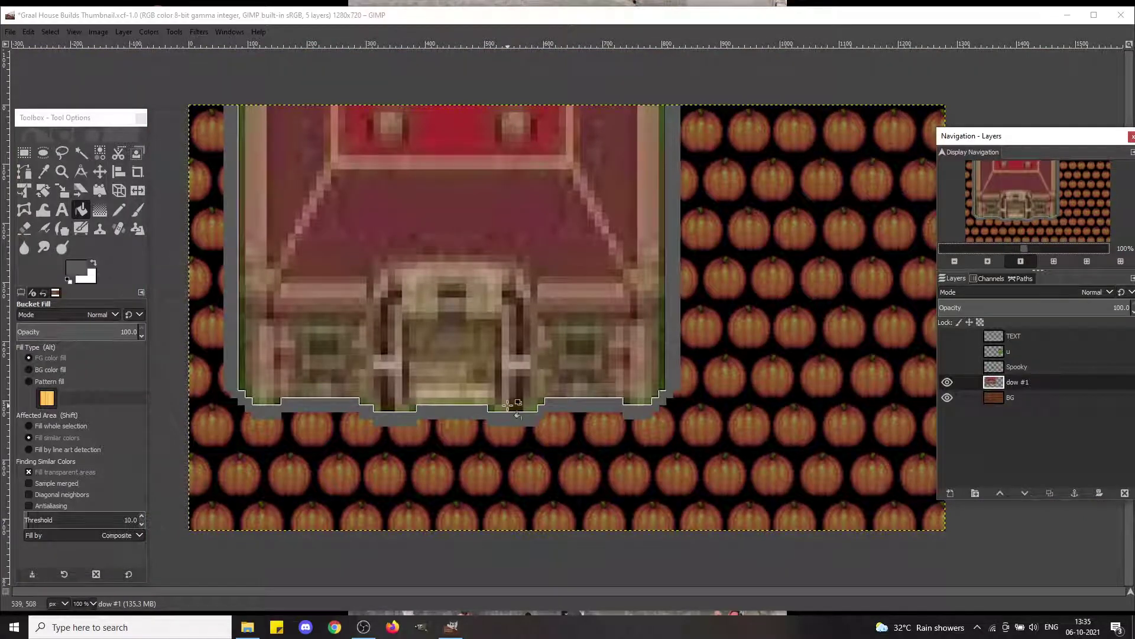
Step: Move the Navigation - Layers dock inward and grey-fill the white fringe beneath the house's right window and around its right foot
left_click(1081, 248)
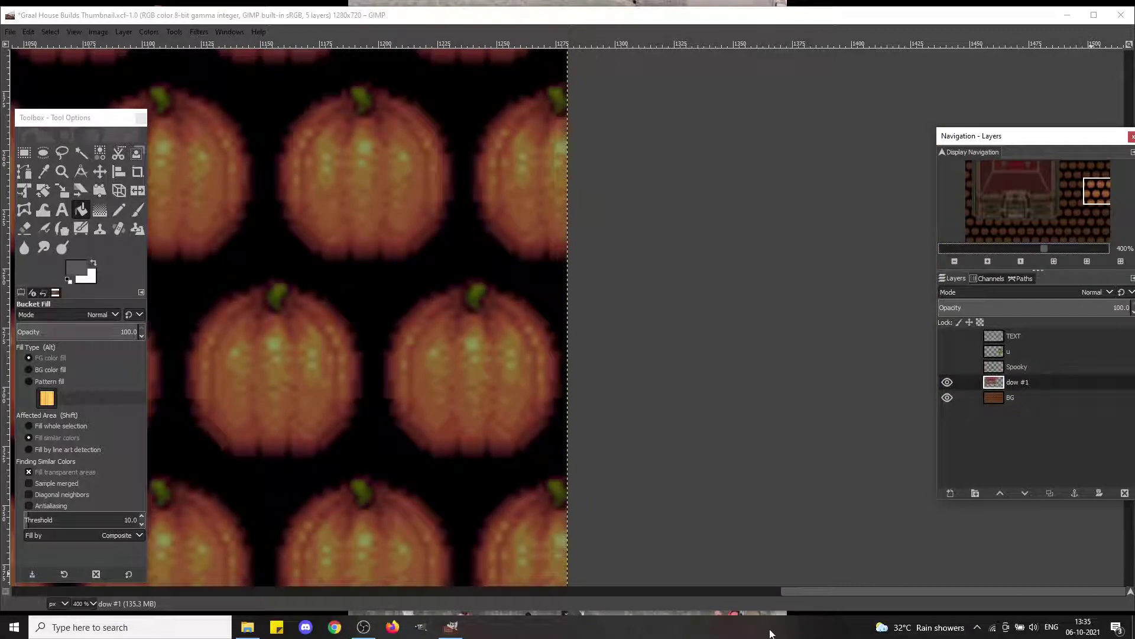
left_click(706, 591)
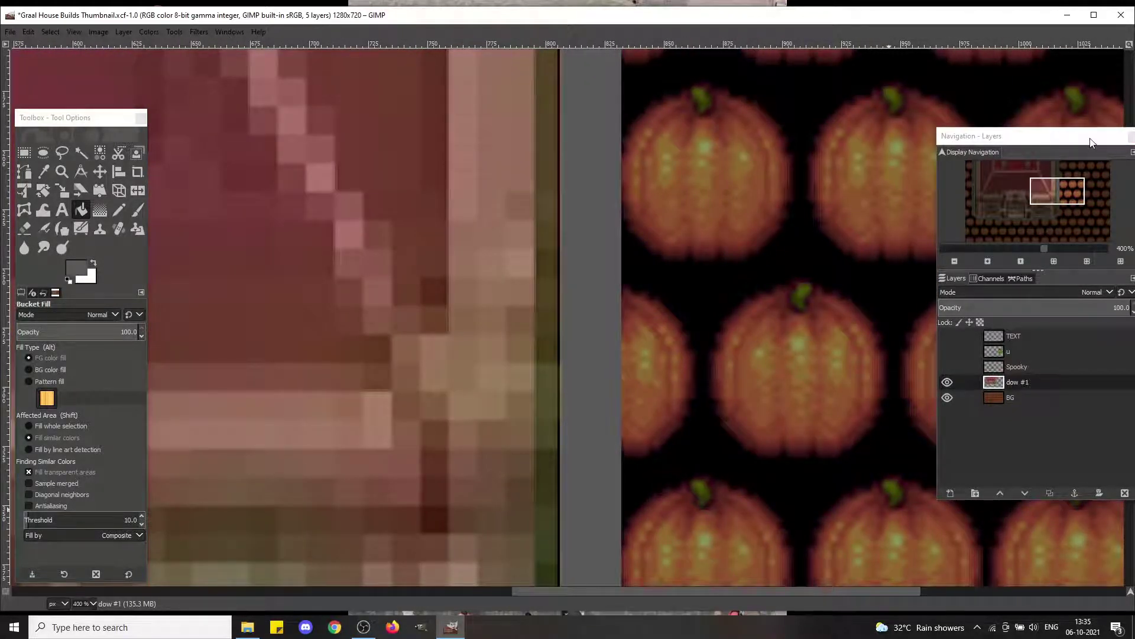
left_click_drag(1090, 138, 900, 155)
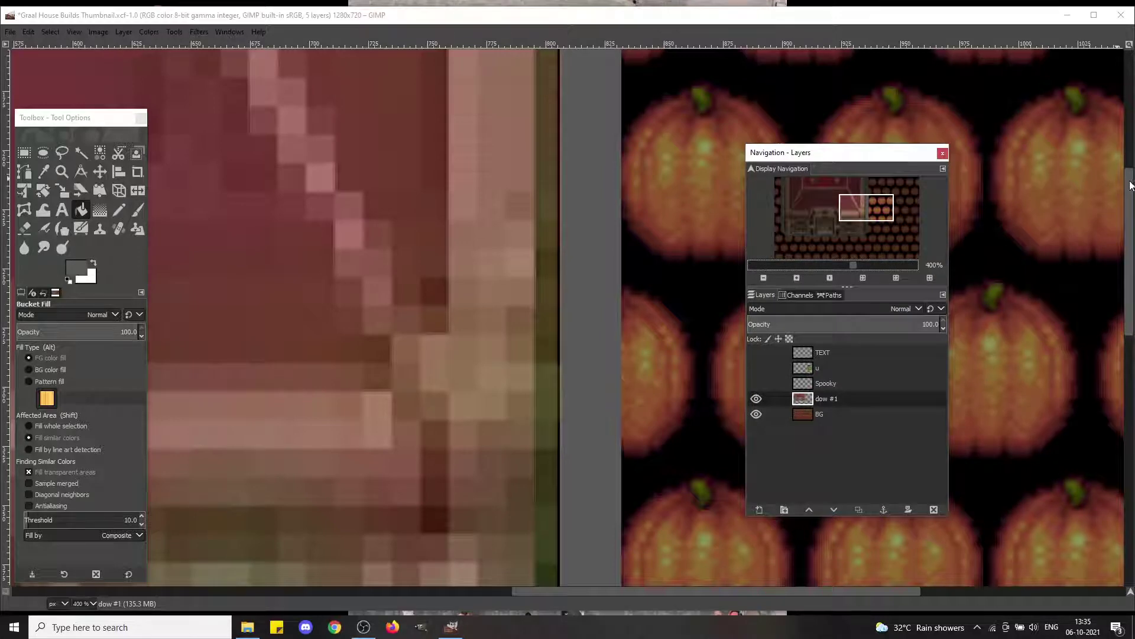
scroll(1131, 186, "down", 5)
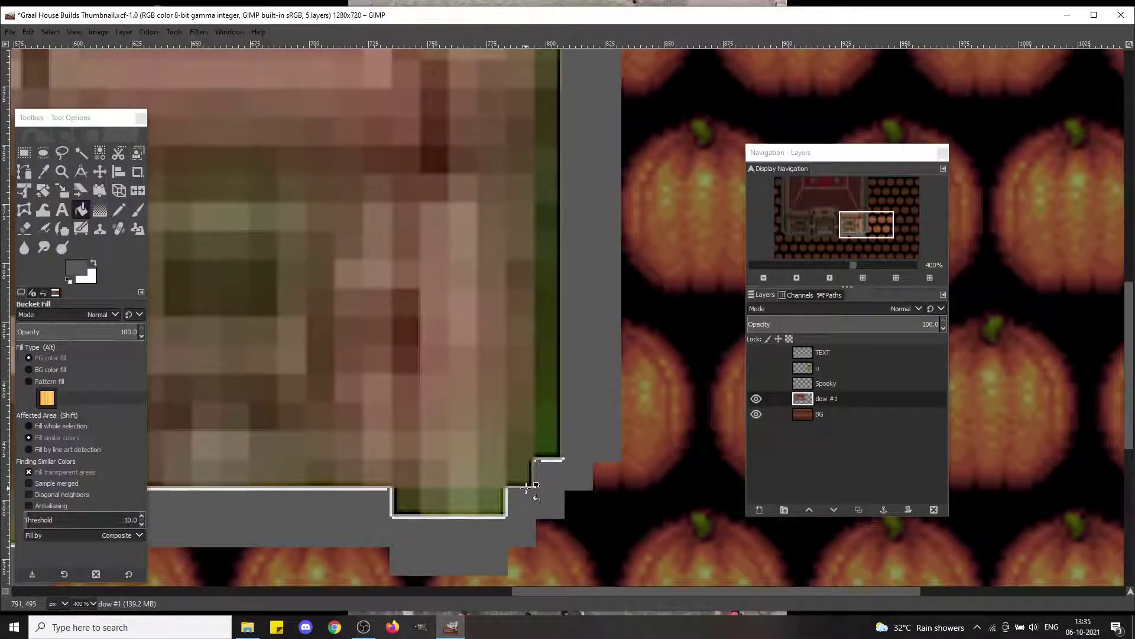
left_click(346, 488)
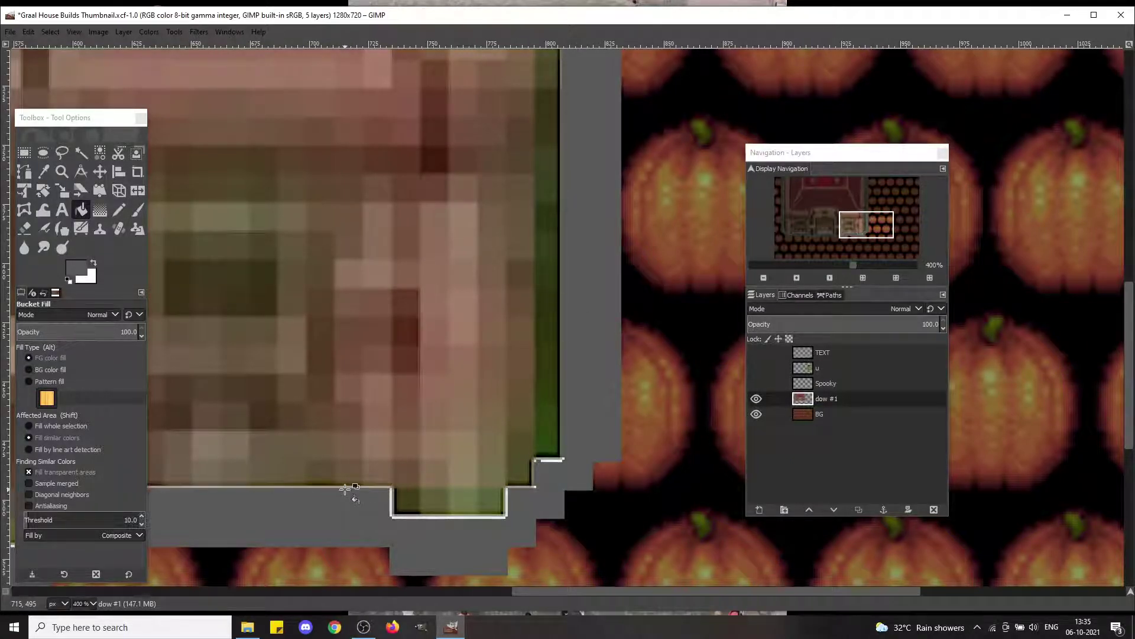
left_click(391, 503)
left_click(404, 517)
left_click(390, 491)
Step: Grey-fill the white fringe pixels on the uppermost stair-step of the house's lower-right corner
left_click(557, 460)
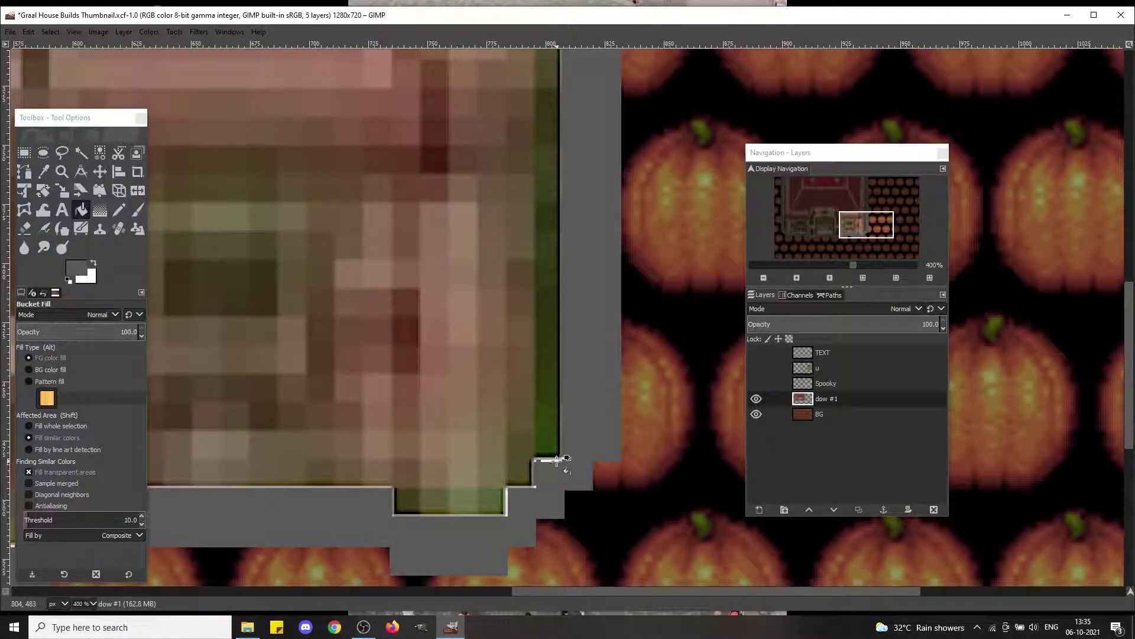
left_click(564, 458)
left_click(537, 461)
left_click(562, 457)
left_click(553, 459)
left_click(533, 471)
Step: Grey-fill the remaining light pixels in the notch between the lower-right corner step and the house's right foot
left_click(525, 487)
left_click(504, 513)
left_click(535, 485)
left_click(534, 457)
left_click(532, 486)
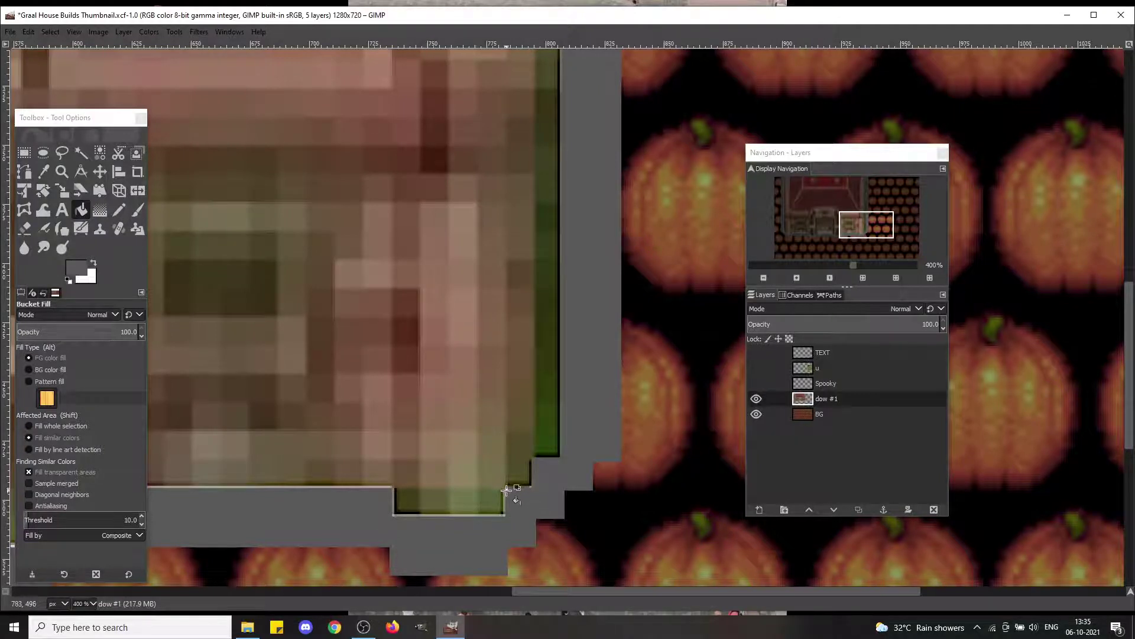
left_click(509, 487)
left_click(533, 484)
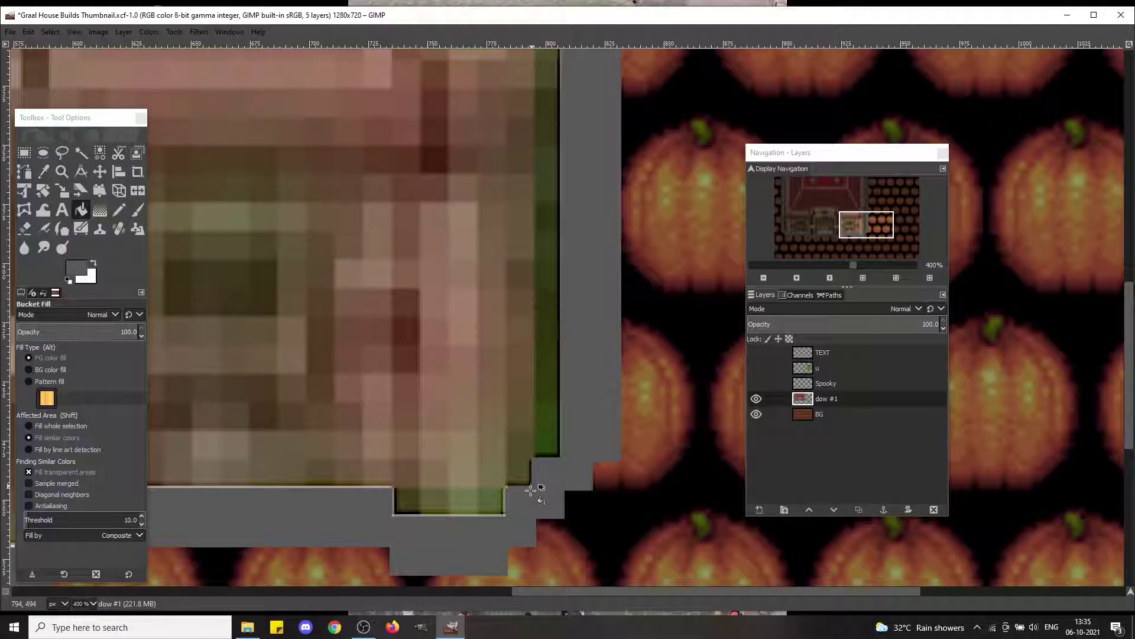
Step: Grey-fill the light line along the underside of the house's right foot and the adjoining wall base
left_click(500, 514)
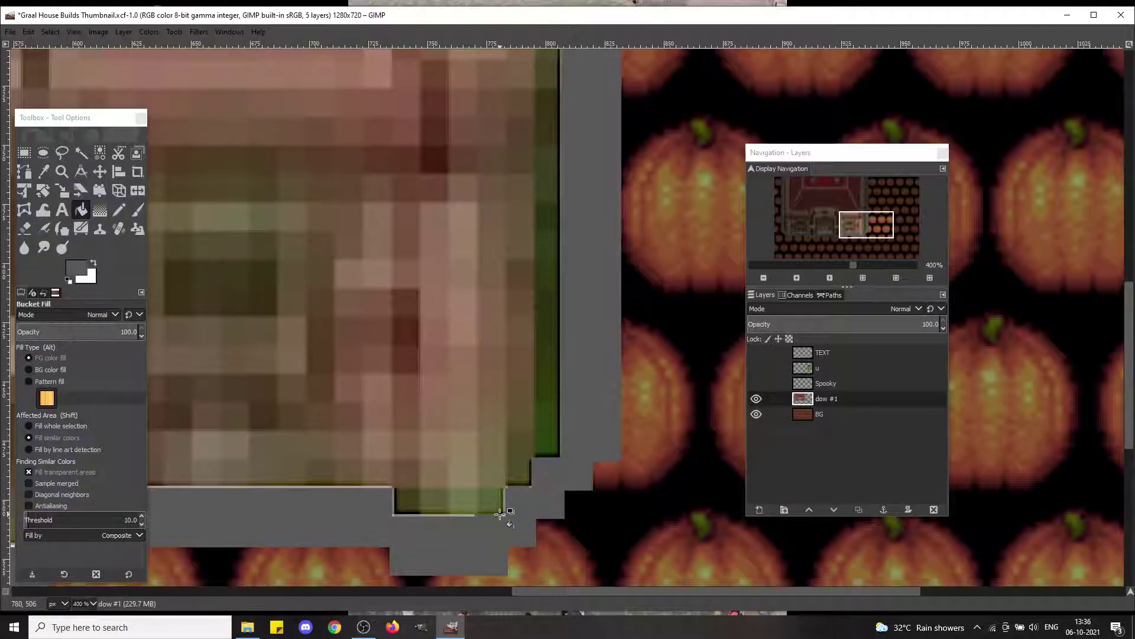
left_click(467, 514)
left_click(426, 514)
left_click(409, 514)
left_click(393, 514)
left_click(374, 487)
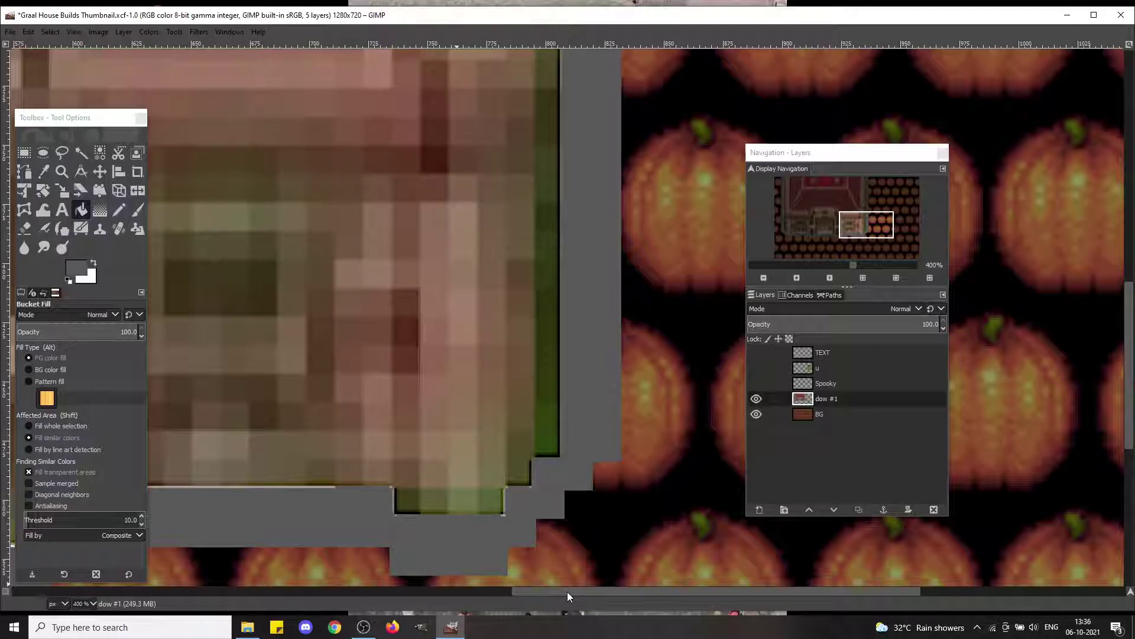
Step: Grey-fill the white fringe along the stepped edge between the right window's wall base and the right door pillar
left_click_drag(567, 591, 406, 600)
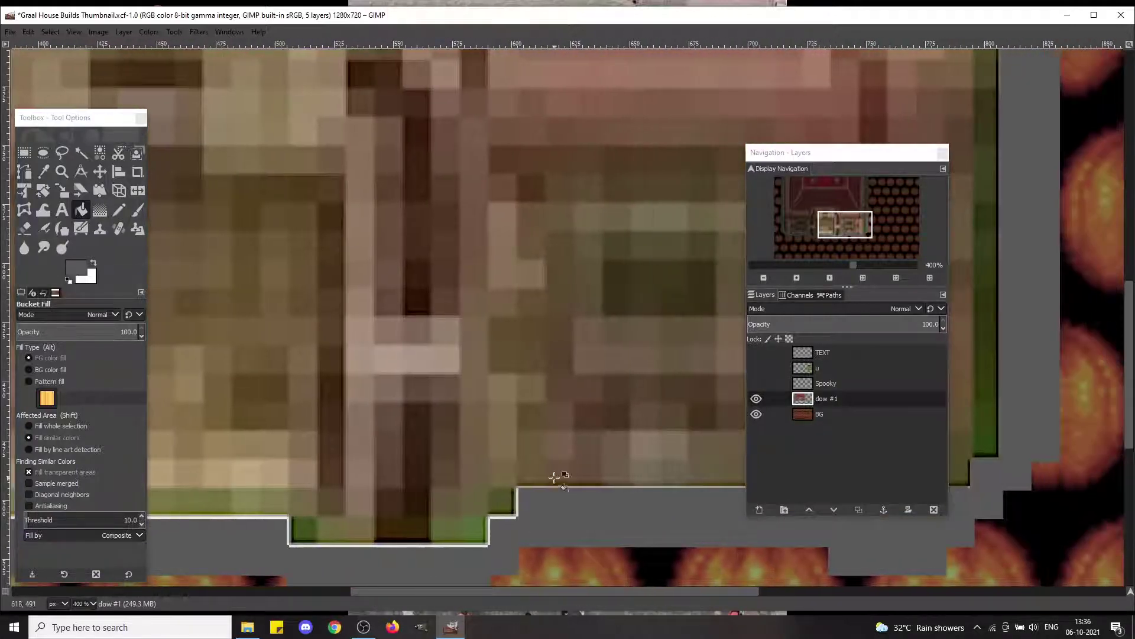
left_click(516, 510)
left_click(513, 516)
left_click(525, 487)
left_click(526, 485)
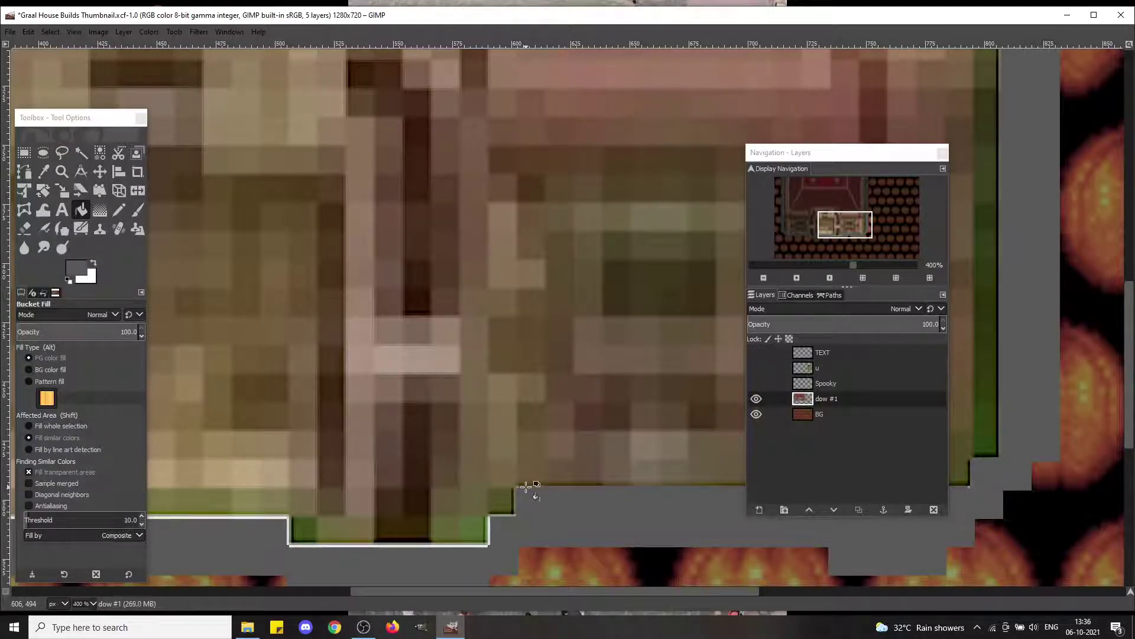
left_click(467, 544)
left_click(490, 529)
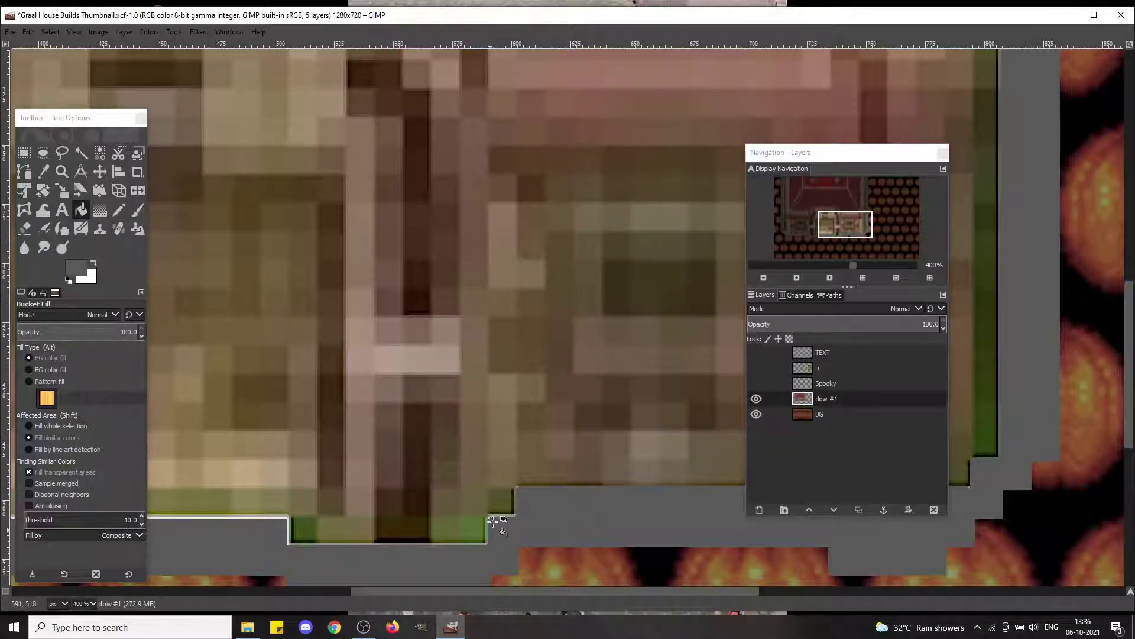
left_click(516, 487)
left_click(485, 543)
Step: Grey-fill the white fringe under the left door pillar and in the notch where it meets the doorstep
left_click_drag(493, 593, 338, 587)
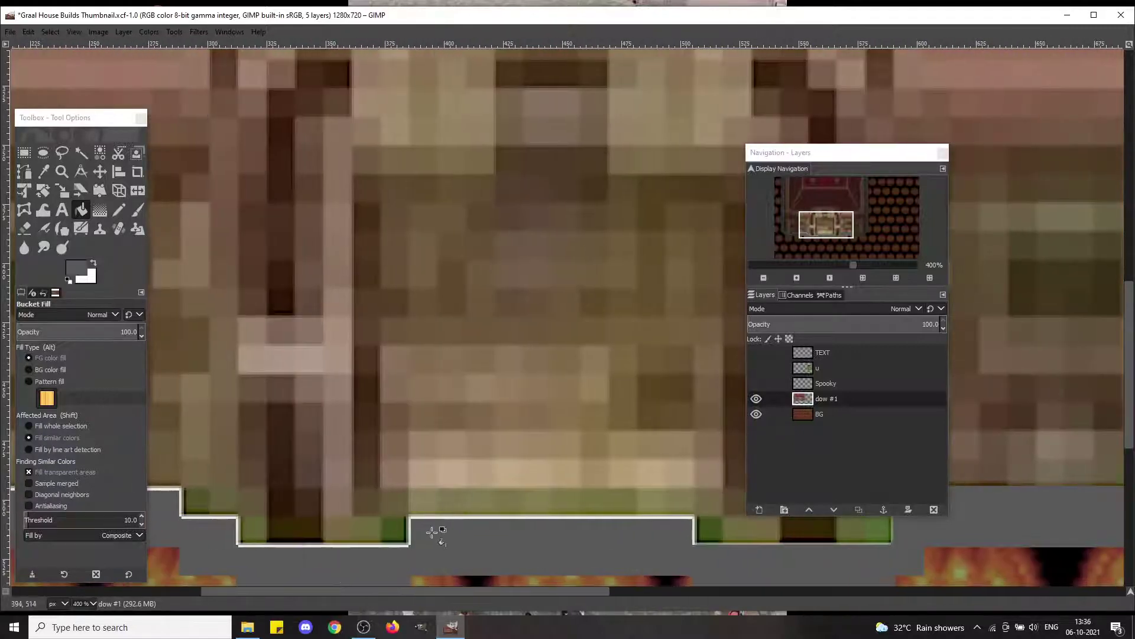
left_click(400, 544)
left_click(412, 526)
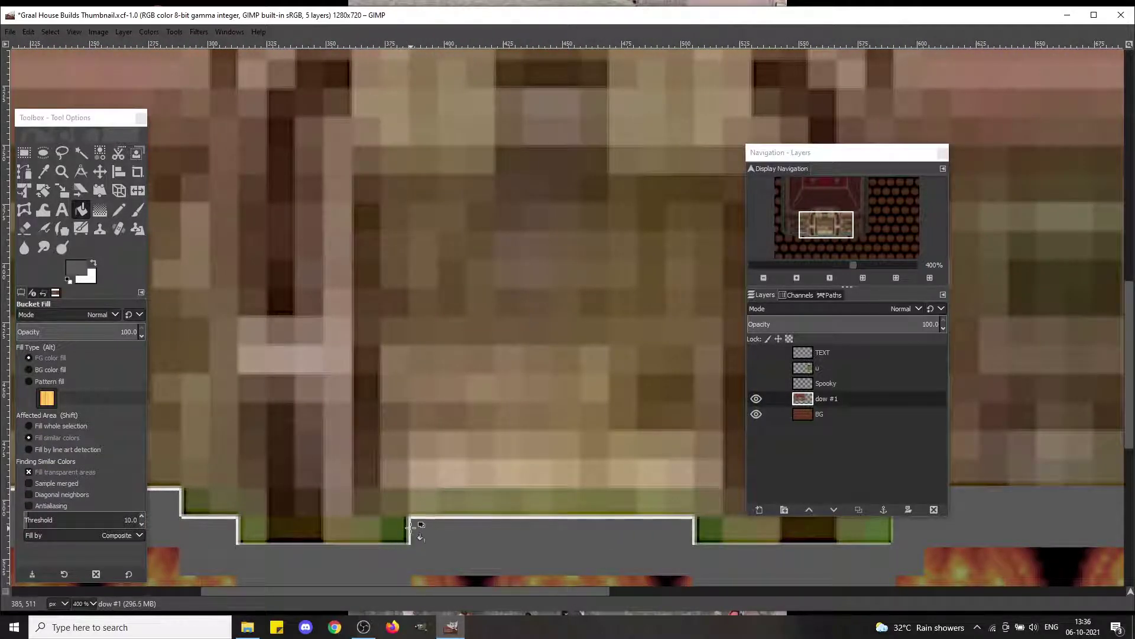
left_click(409, 527)
left_click(421, 518)
left_click(410, 518)
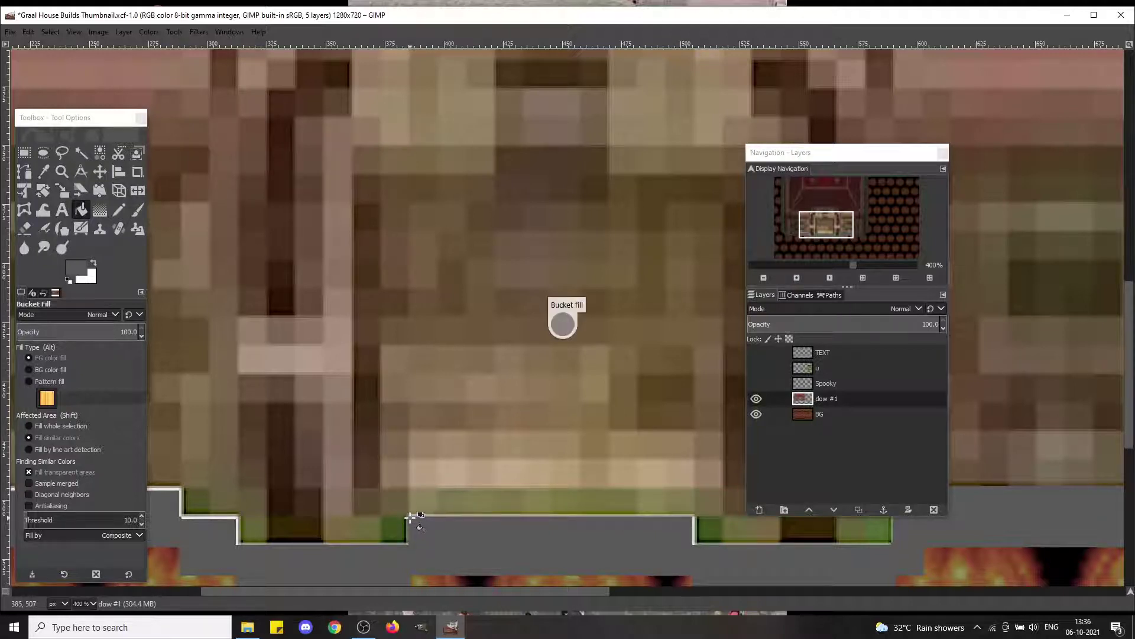
Step: Grey-fill the white fringe beside the right door pillar's inner edge and along the underside of the doorstep
left_click(694, 526)
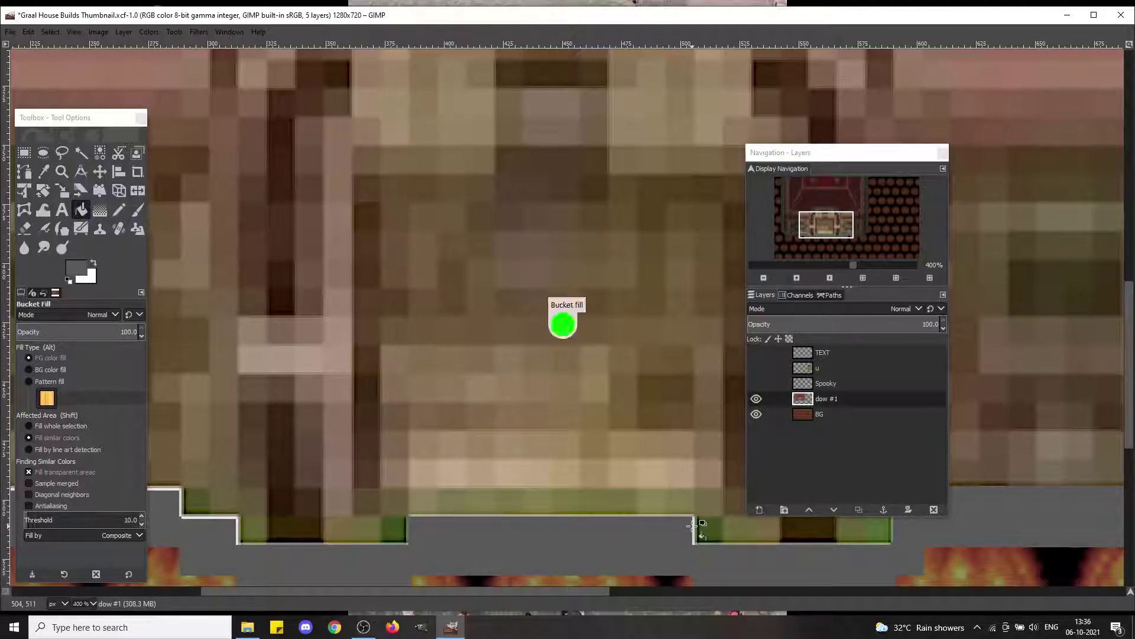
left_click(693, 527)
left_click(694, 517)
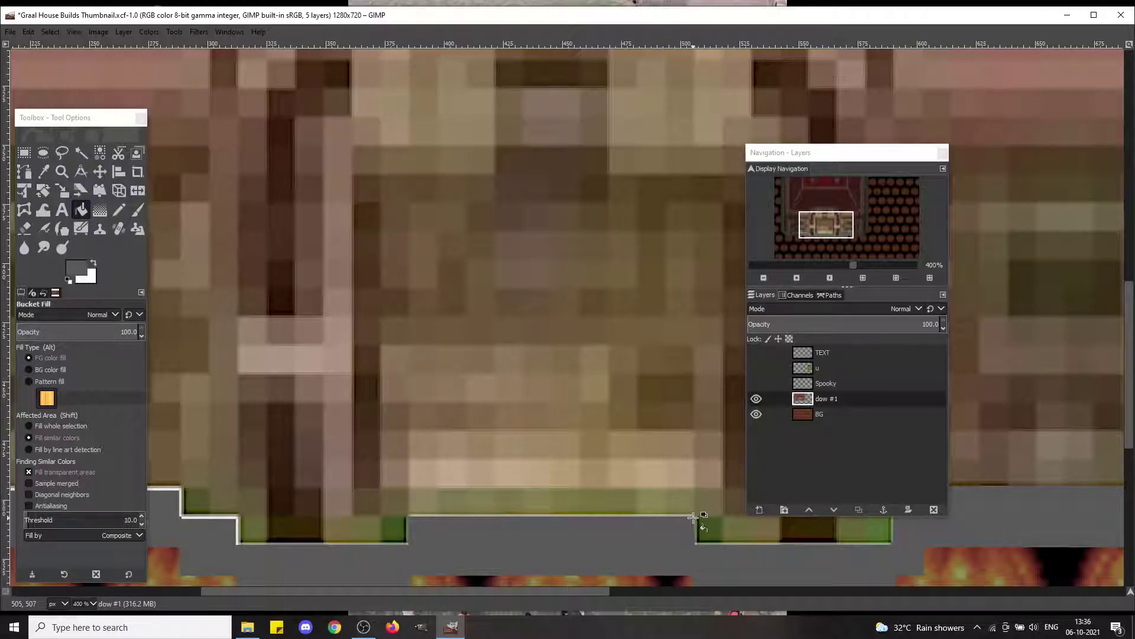
left_click(437, 514)
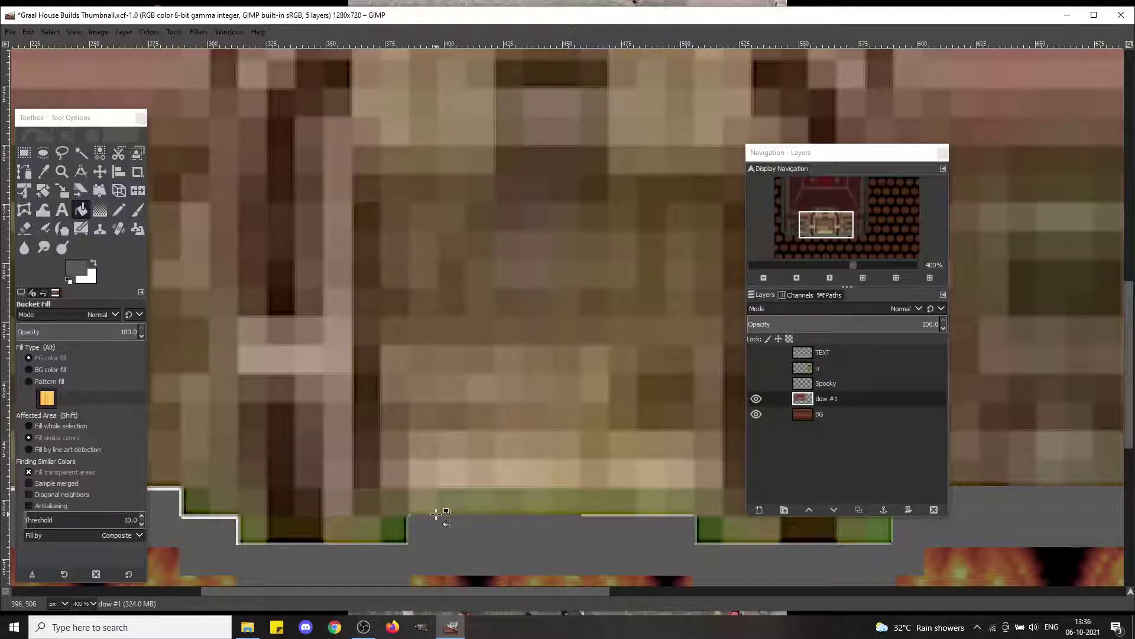
left_click(619, 513)
Step: Grey-fill the white fringe on the stepped edge outside the left door pillar
left_click(193, 515)
left_click(180, 506)
left_click(171, 489)
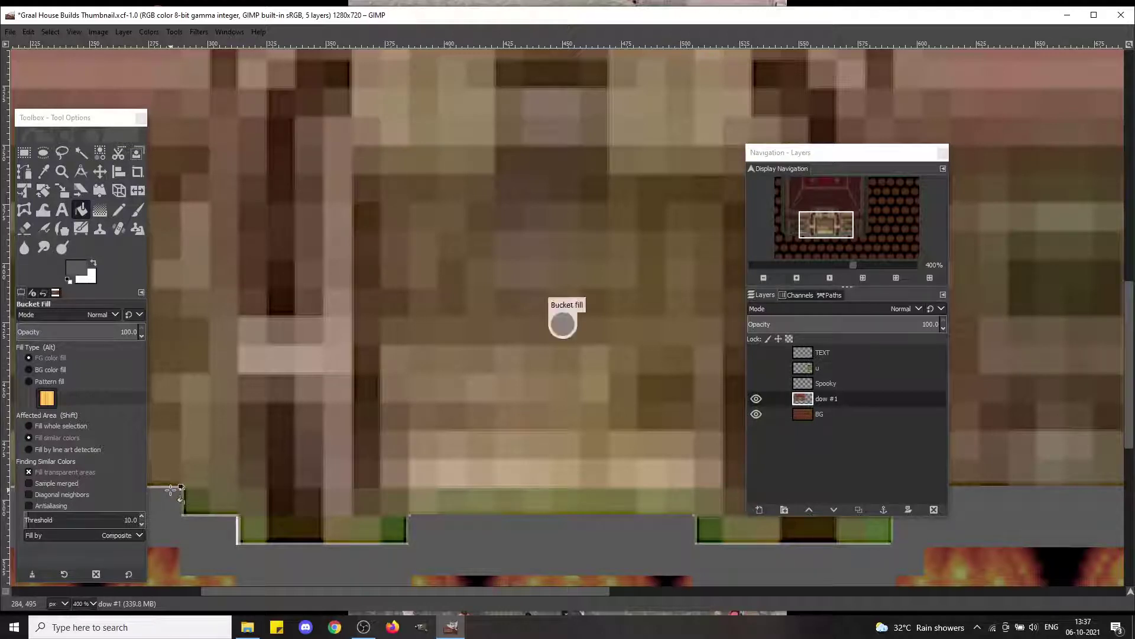
left_click(237, 535)
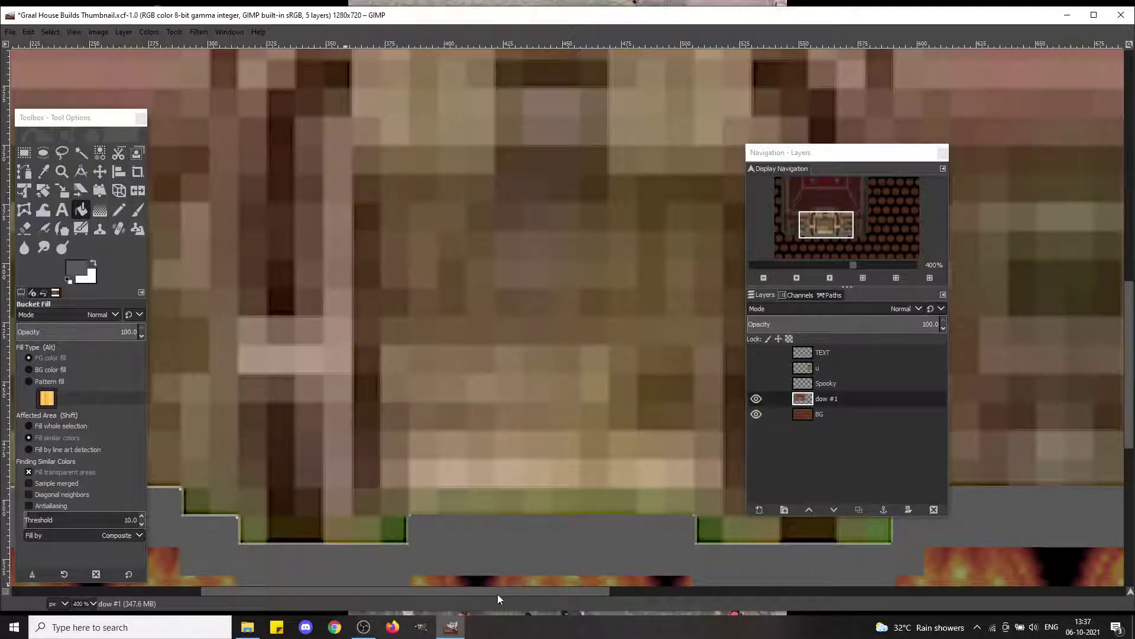
Step: Grey-fill the white fringe under the left window's wall base, around the left corner pillar's base, and toward the left door pillar
left_click_drag(498, 594, 335, 595)
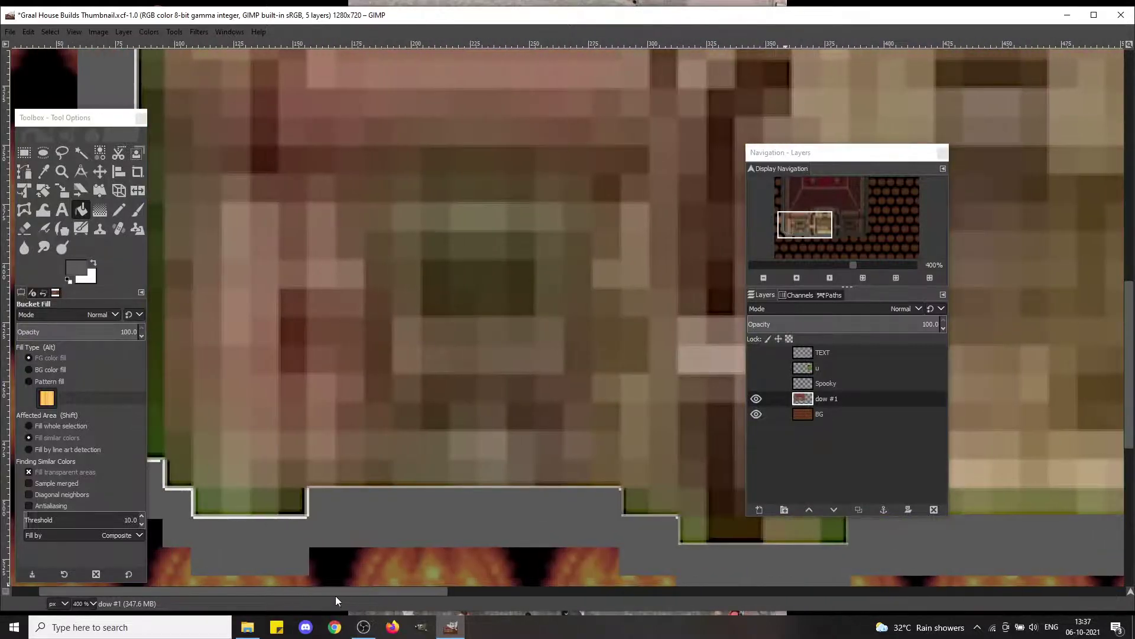
left_click(353, 487)
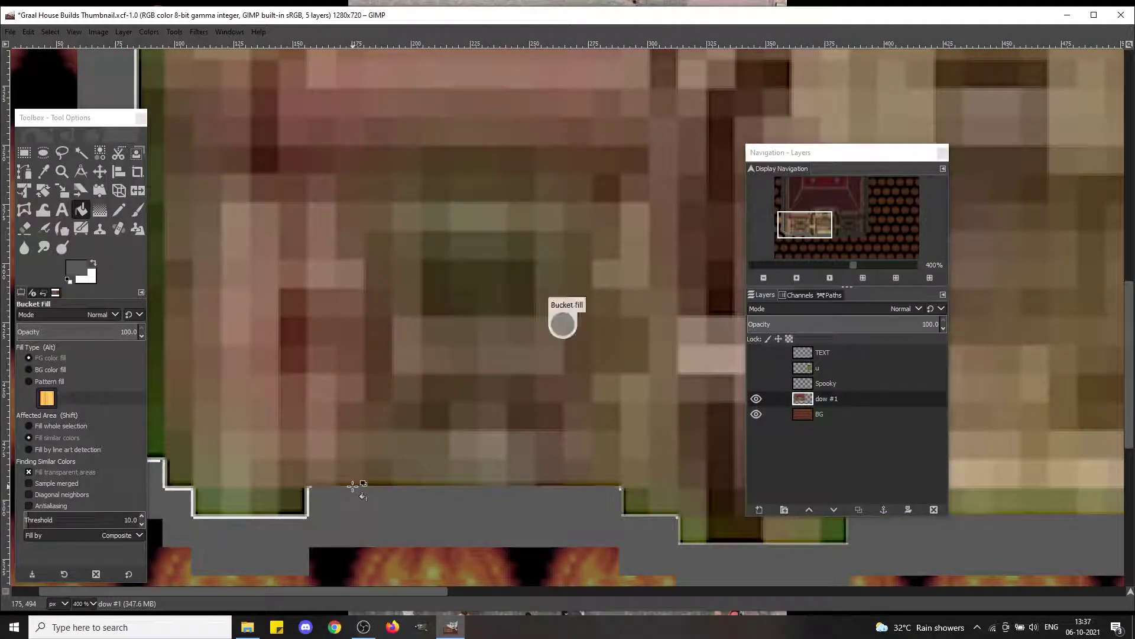
left_click(308, 498)
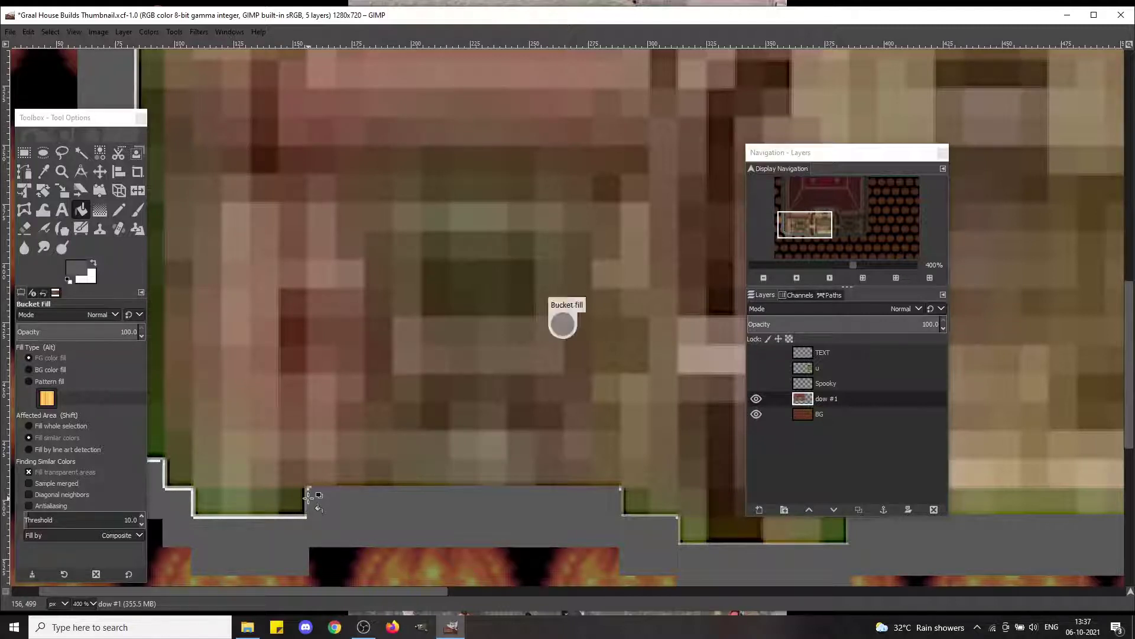
left_click(211, 517)
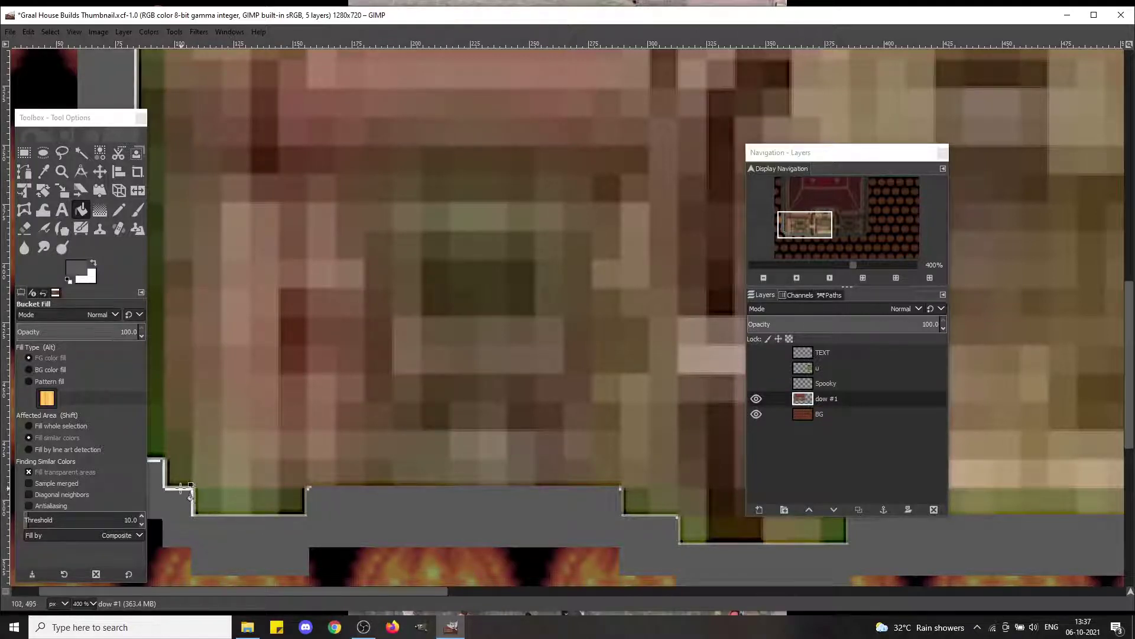
left_click(188, 499)
left_click(192, 501)
left_click(676, 517)
left_click(653, 515)
Step: Grey-fill the white fringe along the house's left wall and down the stepped corner at its base
scroll(272, 590, "left", 2)
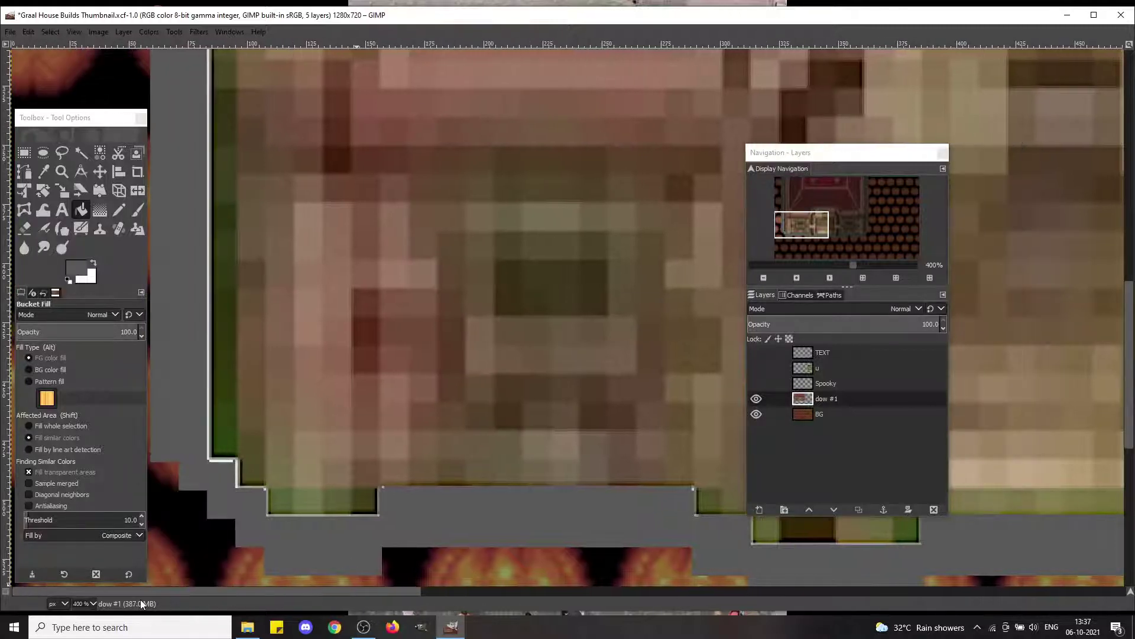
left_click(208, 319)
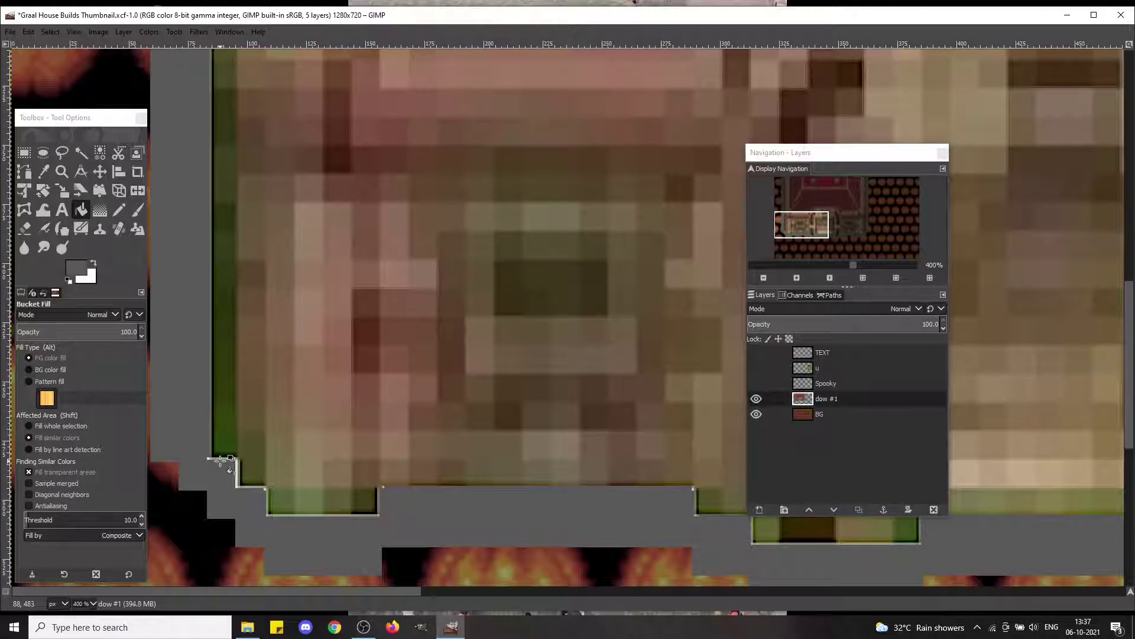
left_click(236, 469)
left_click(268, 513)
left_click(268, 495)
left_click(238, 461)
Step: Lower the opacity of the dow #1 house layer to 82.5
left_click(823, 272)
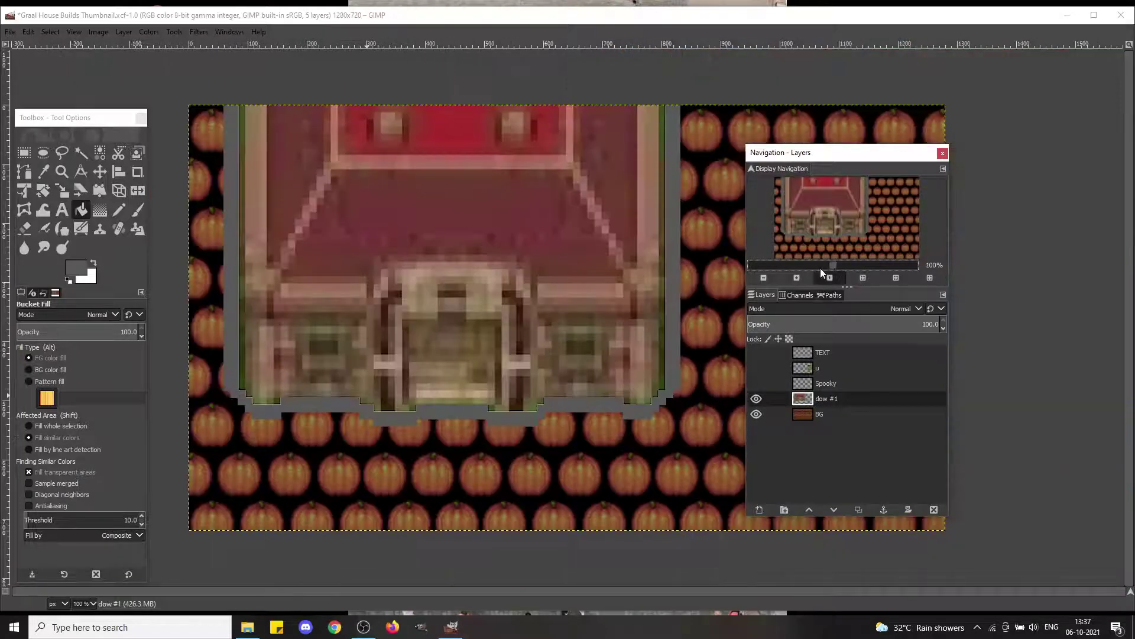
left_click(821, 268)
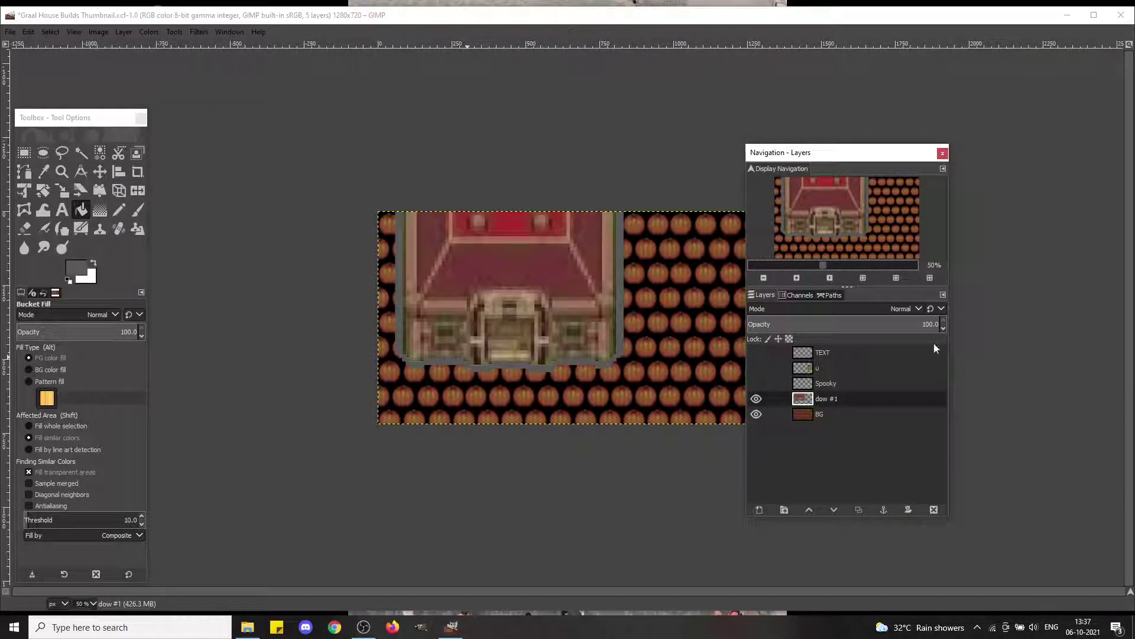
mouse_move(927, 321)
left_mouse_down()
mouse_move(843, 327)
mouse_move(907, 324)
left_mouse_up()
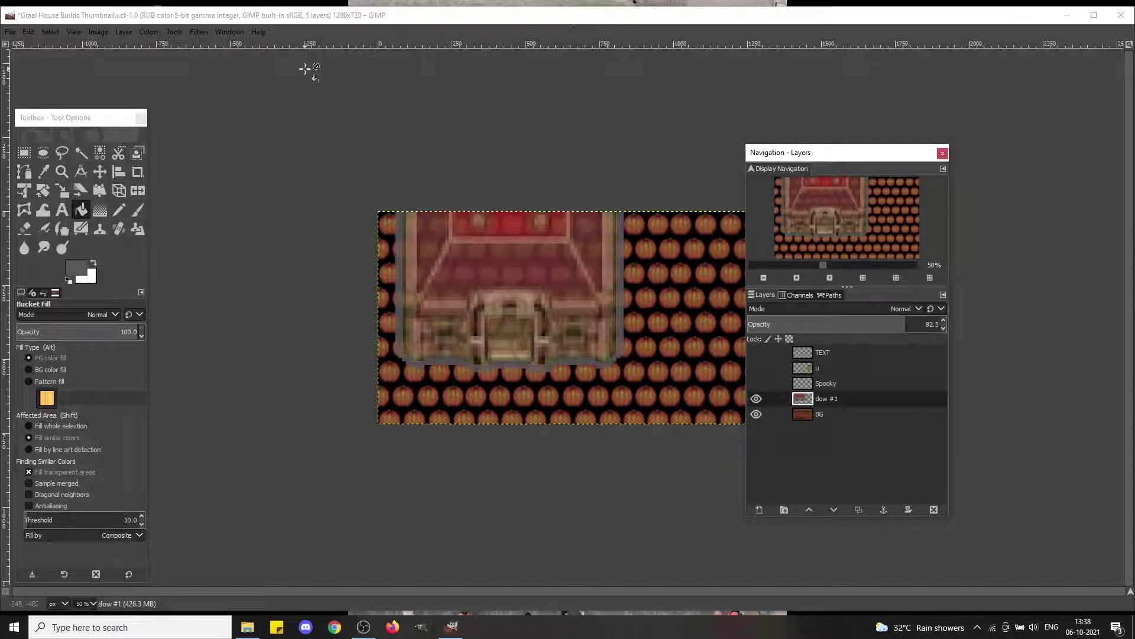
Step: Open a Hue-Chroma adjustment for the house layer and set the hue to -84.77 for a purple-blue tone
left_click(165, 24)
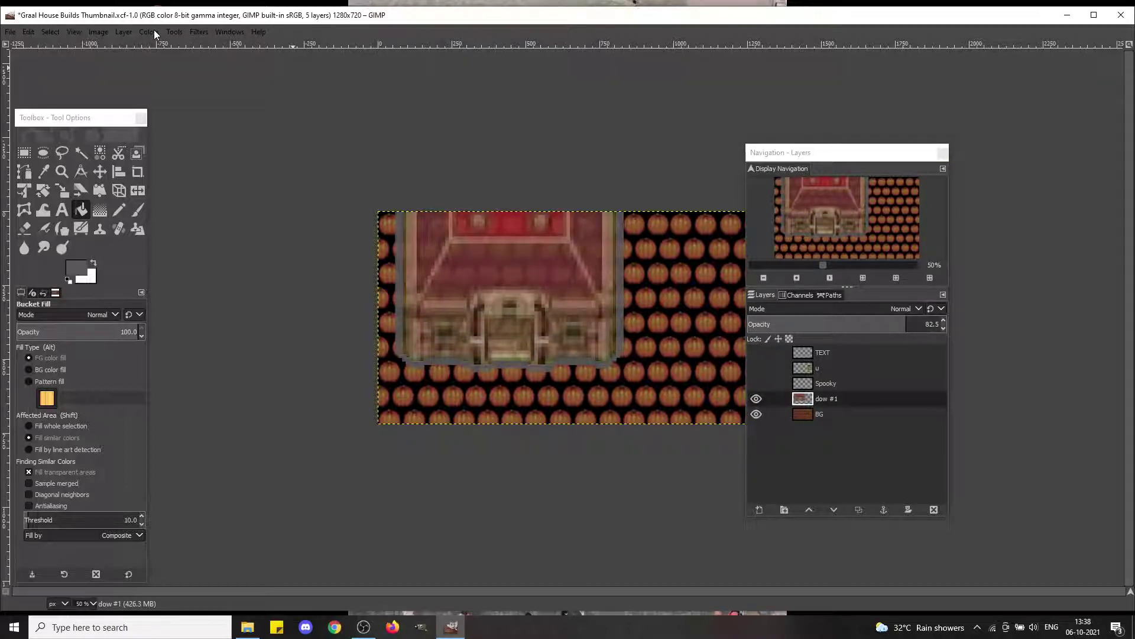
left_click(153, 30)
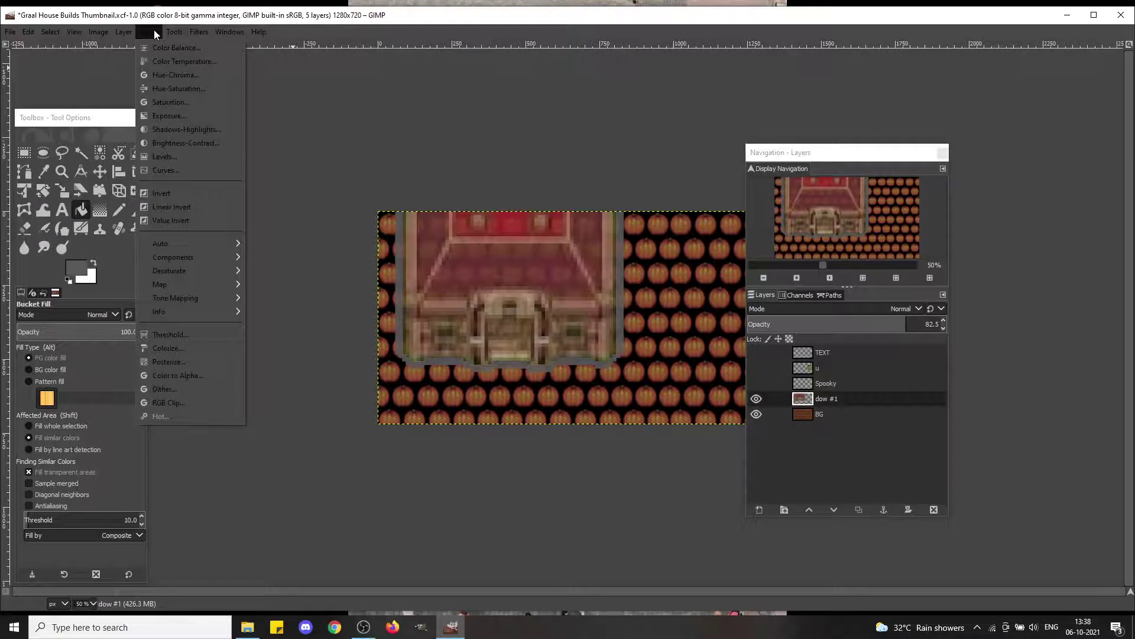
left_click(160, 75)
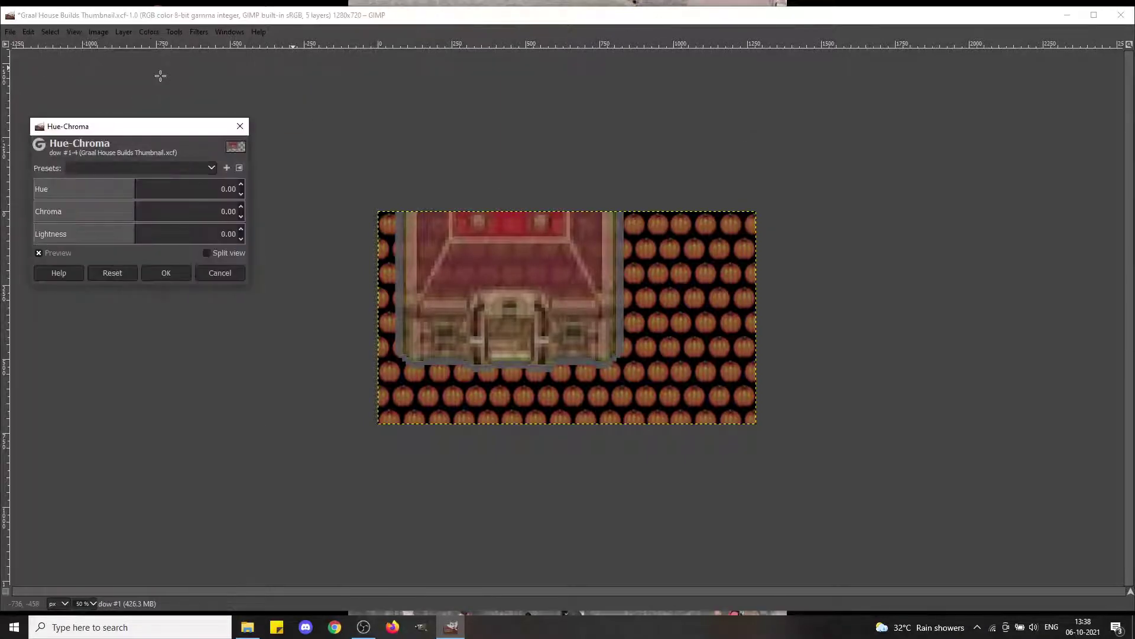
left_click_drag(134, 191, 69, 189)
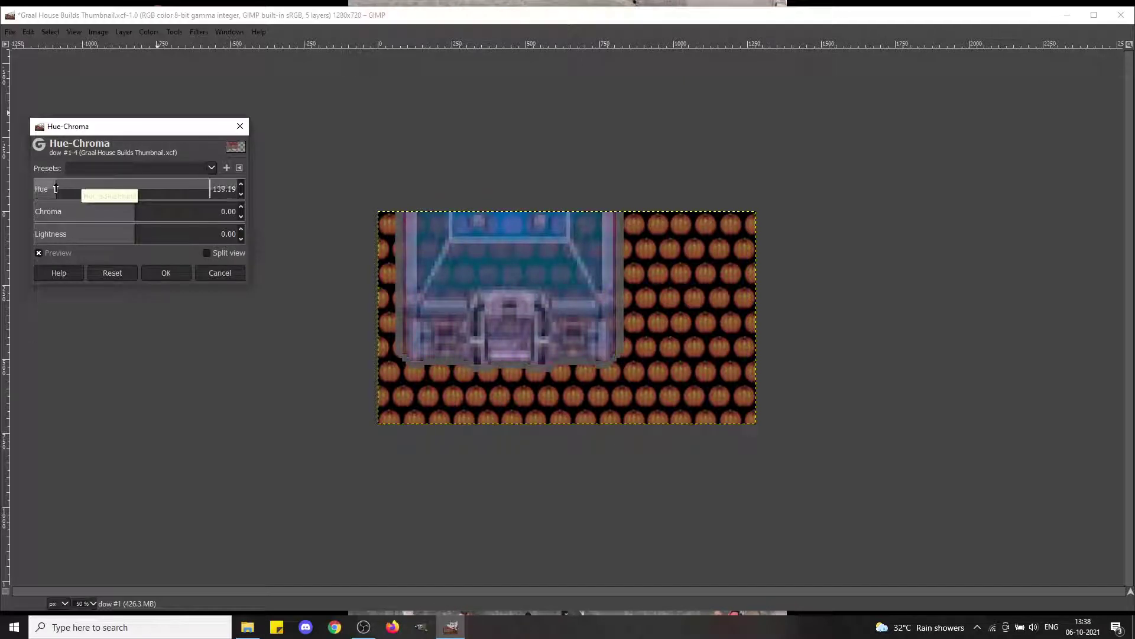
left_click_drag(50, 189, 96, 190)
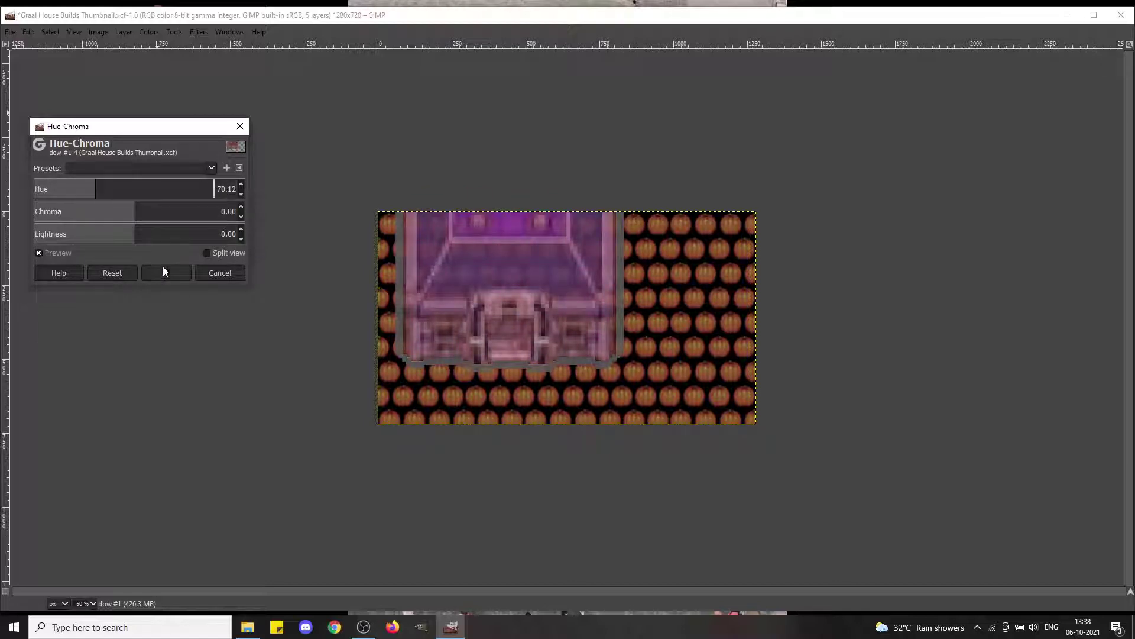
left_click_drag(196, 190, 114, 190)
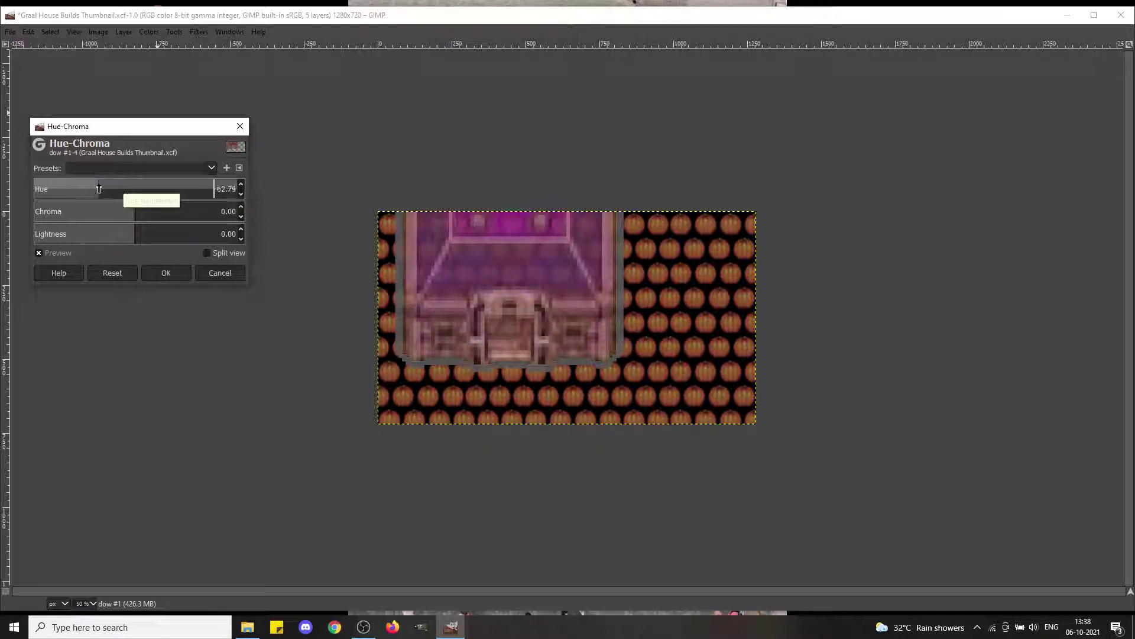
mouse_move(91, 190)
left_mouse_down()
mouse_move(82, 192)
mouse_move(98, 194)
left_mouse_up()
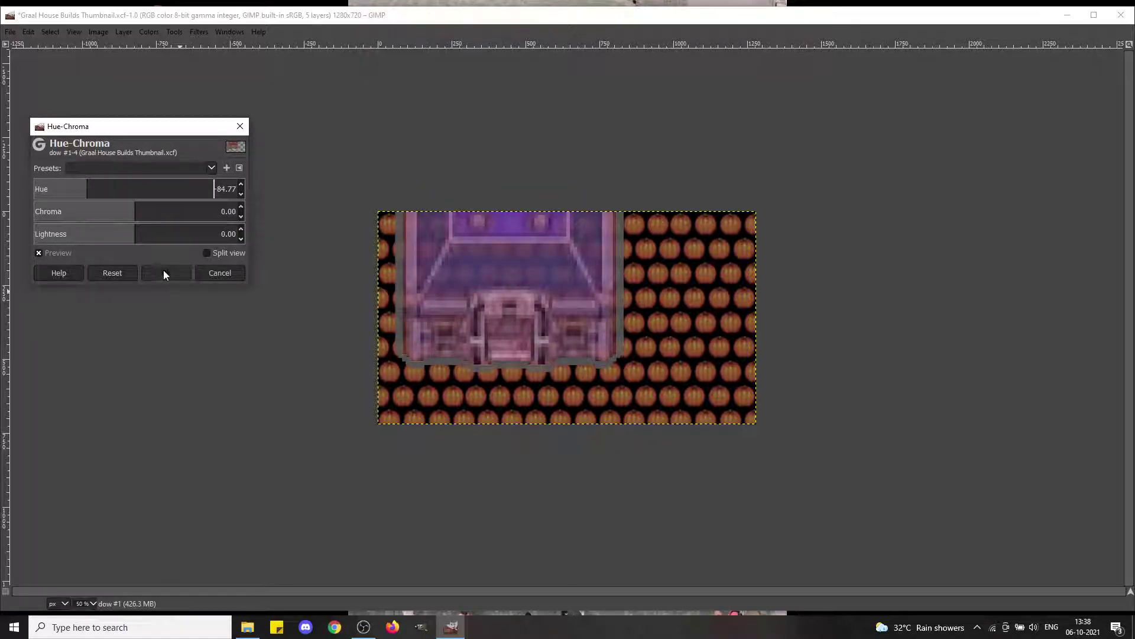
Step: Apply chroma 13.95 and lightness about -15 to the house, and set its layer opacity to 86.2
mouse_move(134, 215)
left_mouse_down()
mouse_move(177, 215)
mouse_move(124, 217)
mouse_move(192, 221)
mouse_move(154, 219)
left_mouse_up()
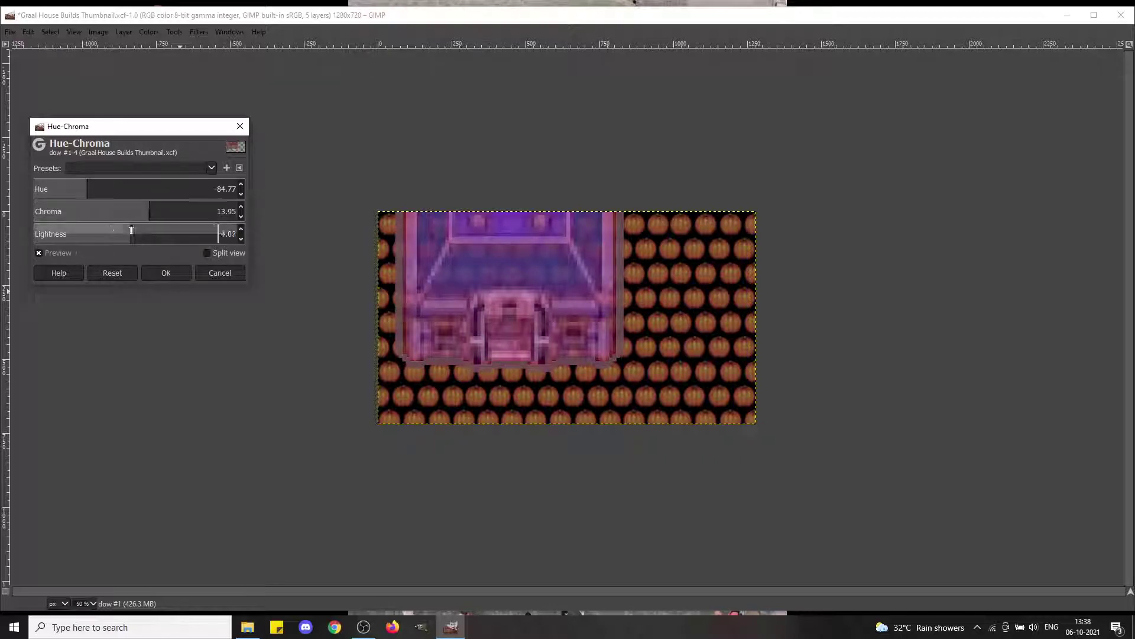
mouse_move(135, 231)
left_mouse_down()
mouse_move(110, 233)
mouse_move(120, 232)
left_mouse_up()
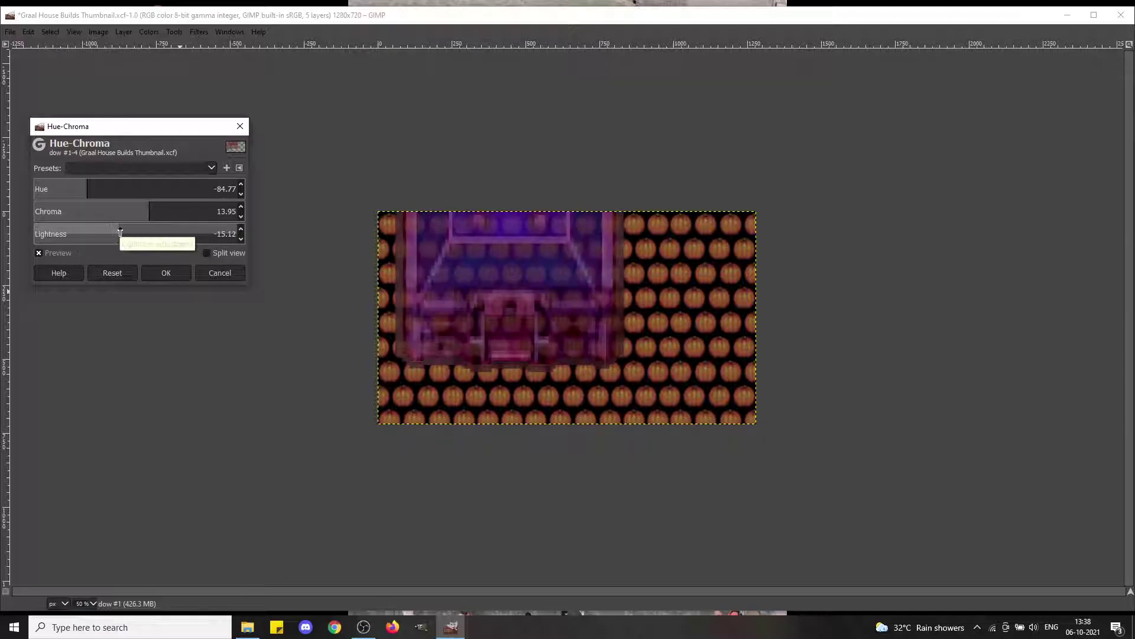
left_click(170, 275)
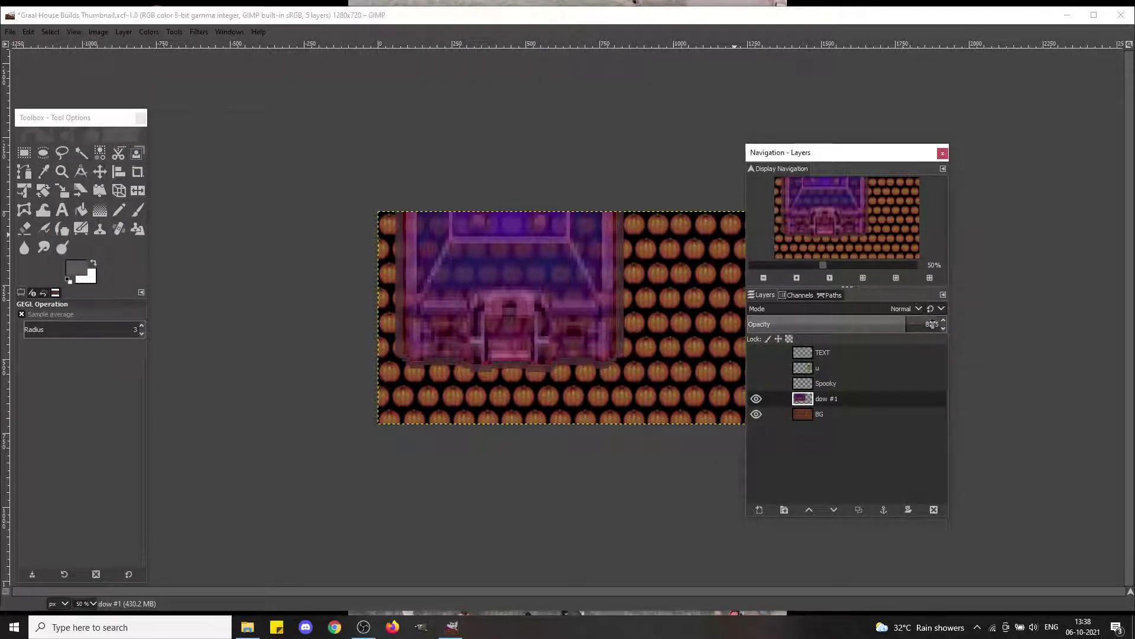
mouse_move(920, 320)
left_mouse_down()
mouse_move(942, 324)
mouse_move(920, 324)
left_mouse_up()
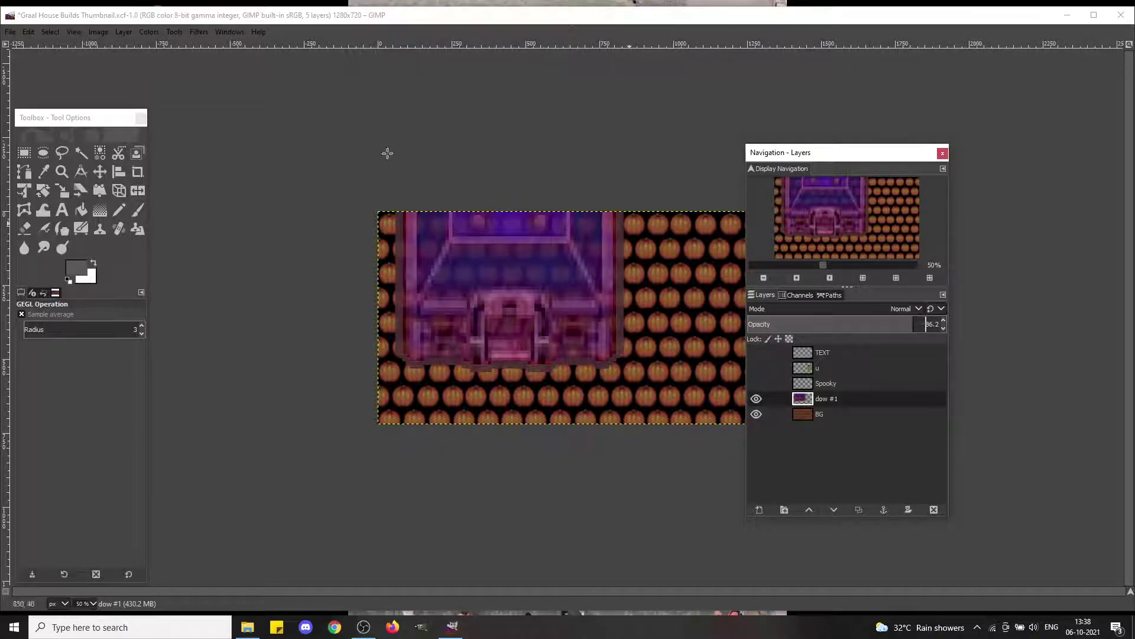
Step: Select the area around the whole house, cut it and paste it back as a floating selection
left_click(24, 153)
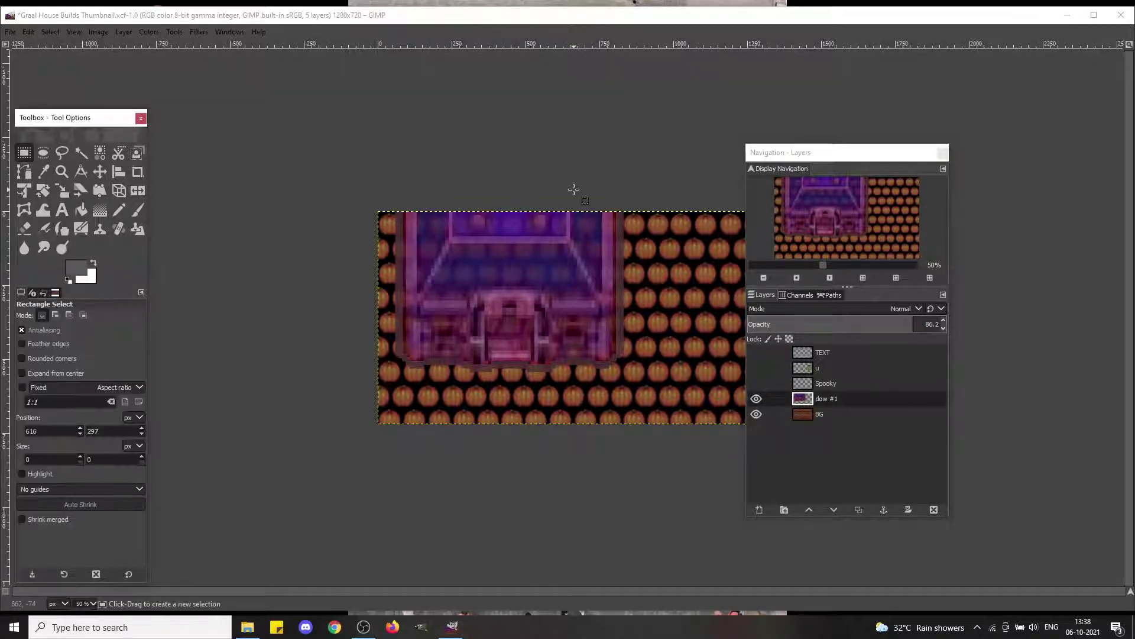
left_click_drag(655, 198, 355, 416)
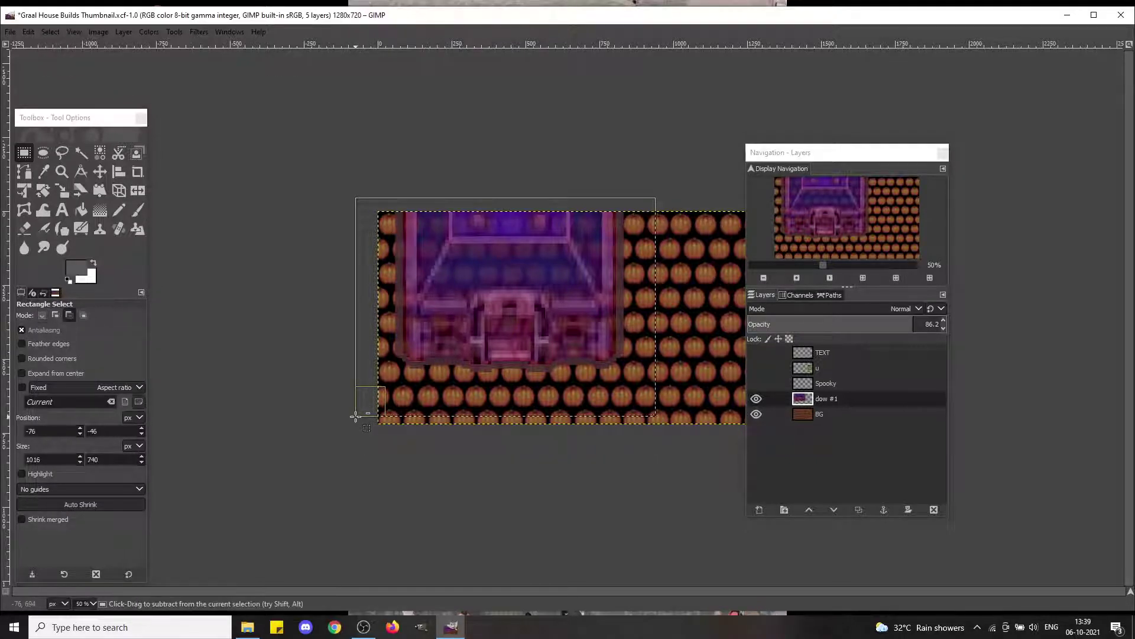
key("ctrl+x")
key("ctrl+v")
Step: Shift the floating house left until its wall meets the canvas's left edge, and anchor it to its layer
key("Left")
key("Left")
key("Left")
key("Left")
key("Left")
key("Left")
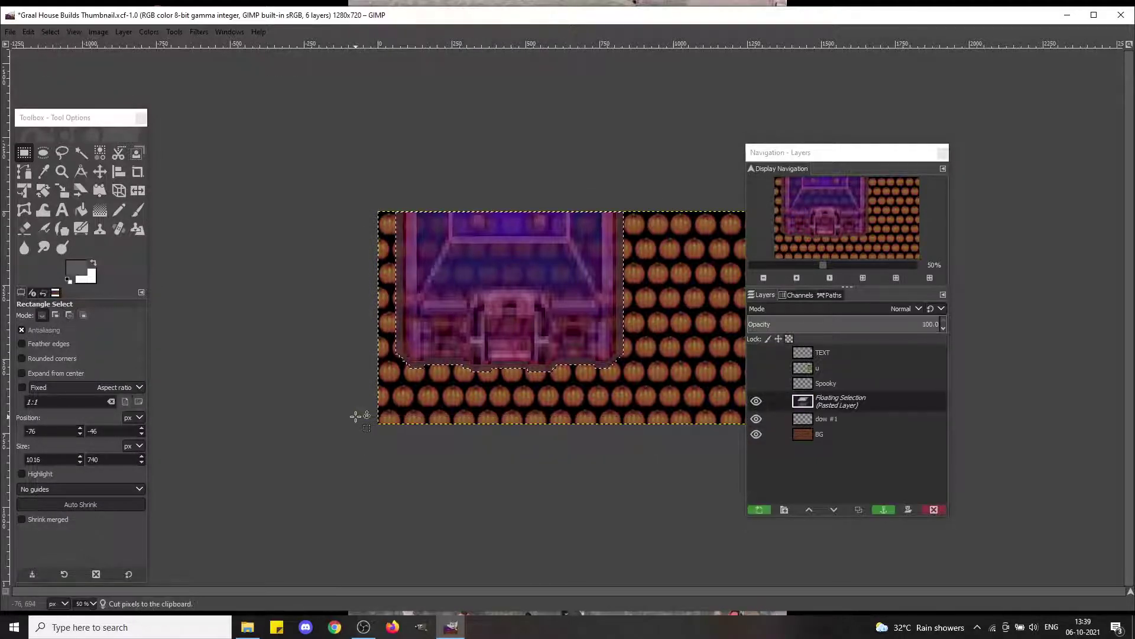
key("shift+Left")
key("shift+Right")
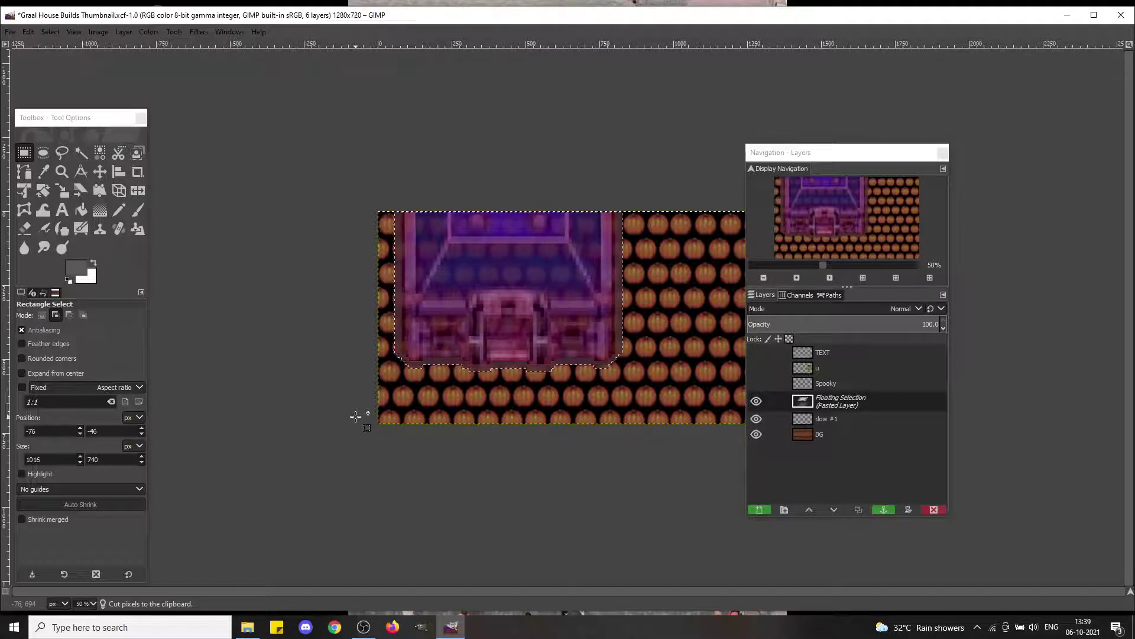
key("shift+Left")
key("shift+Left")
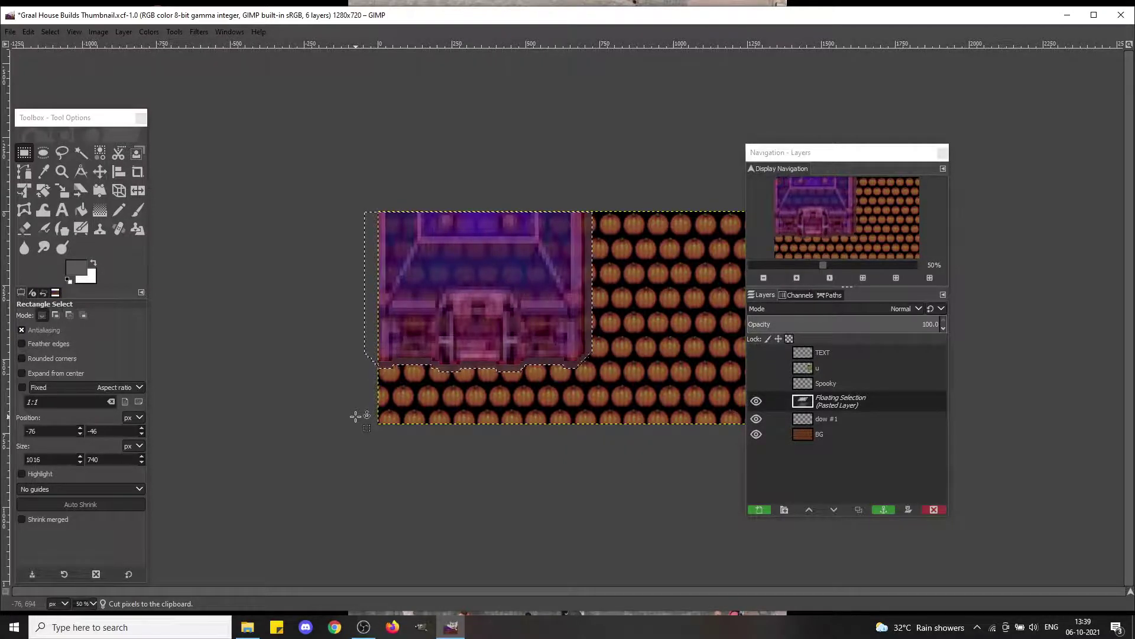
left_click(315, 404)
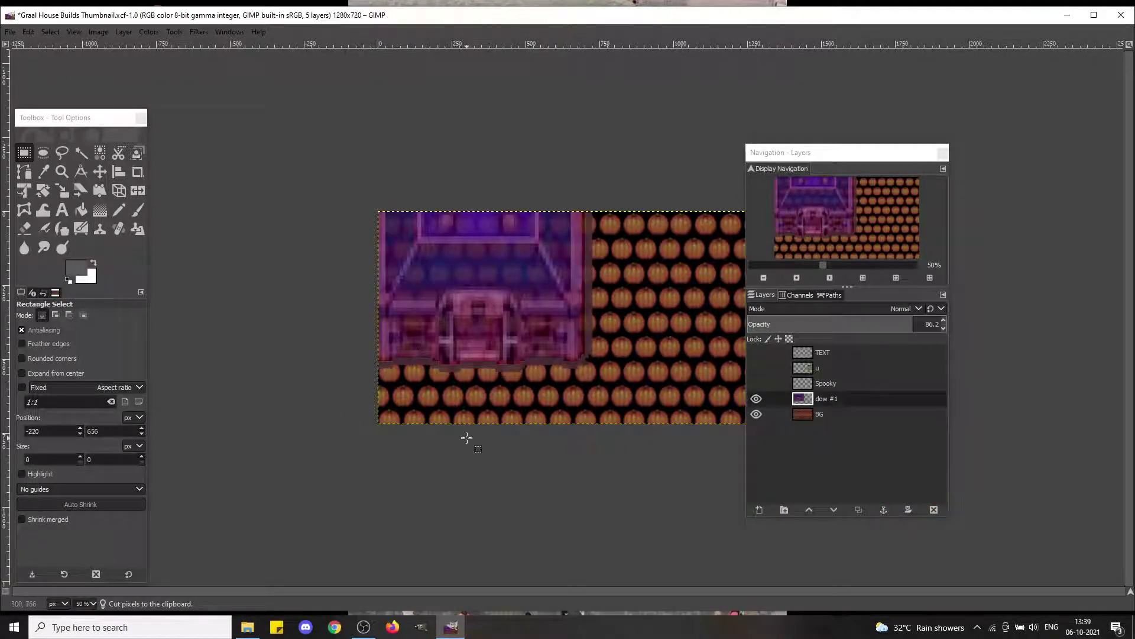
Step: Make the Spooky layer visible over the house
left_click(759, 384)
left_click(757, 384)
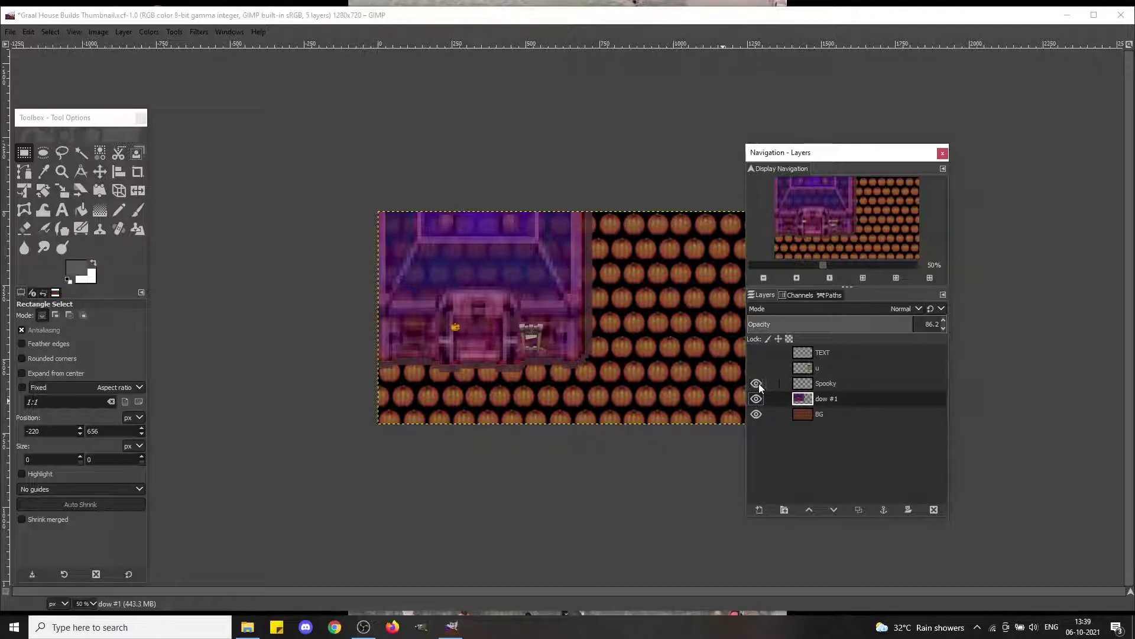
left_click(397, 323)
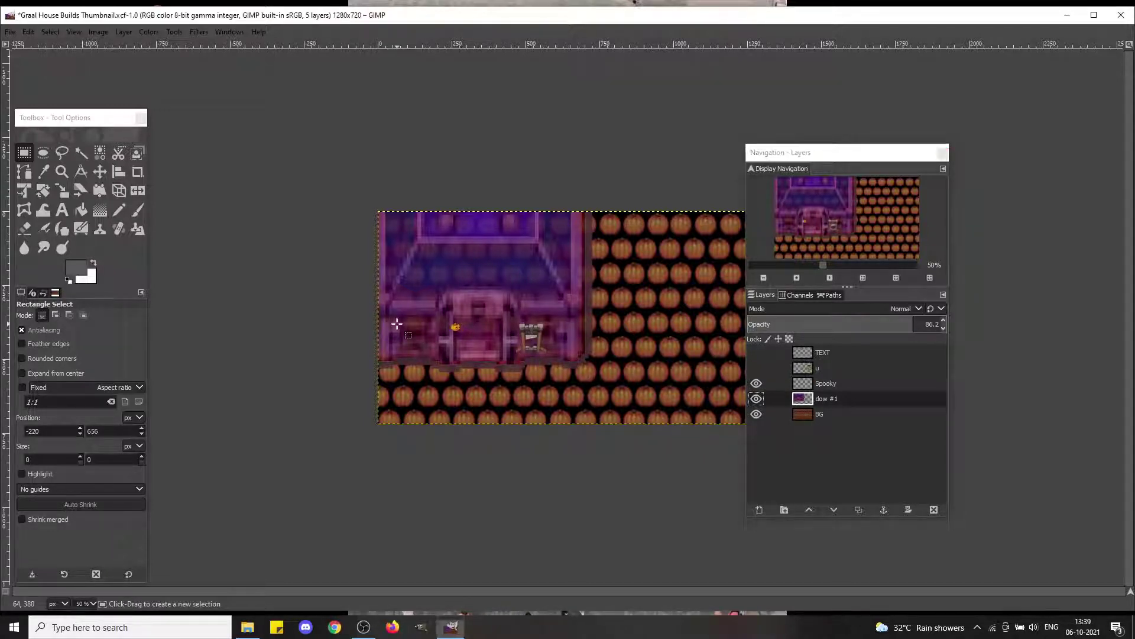
Step: Try to cut and paste the small pumpkin beside the door while the house layer is active
left_click_drag(439, 319, 468, 343)
key("ctrl+x")
key("ctrl+v")
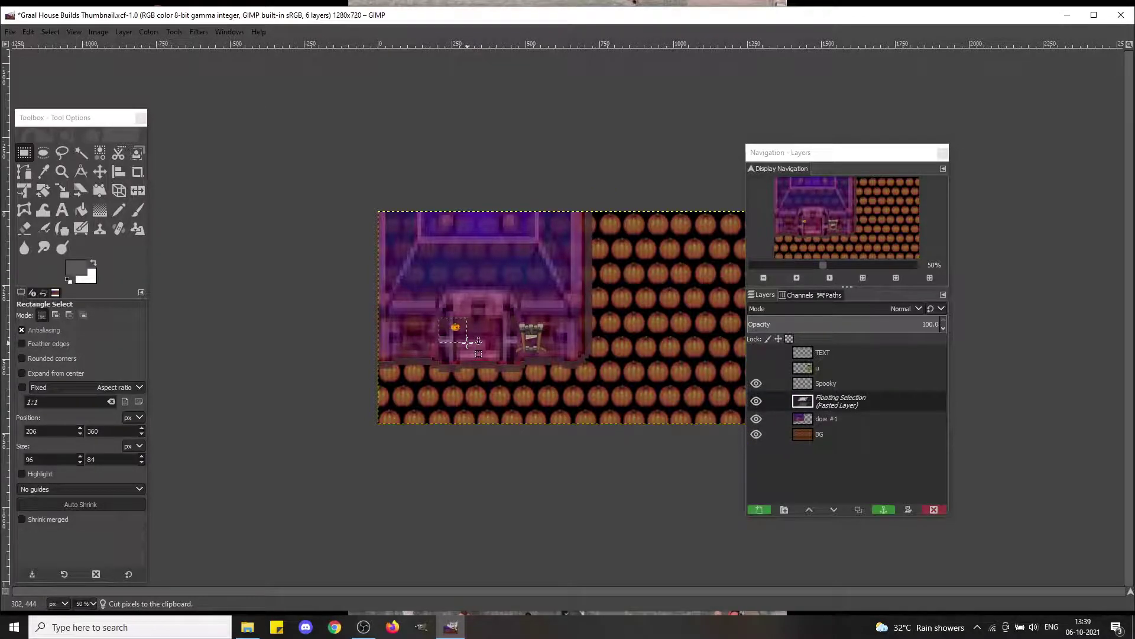
left_click(654, 384)
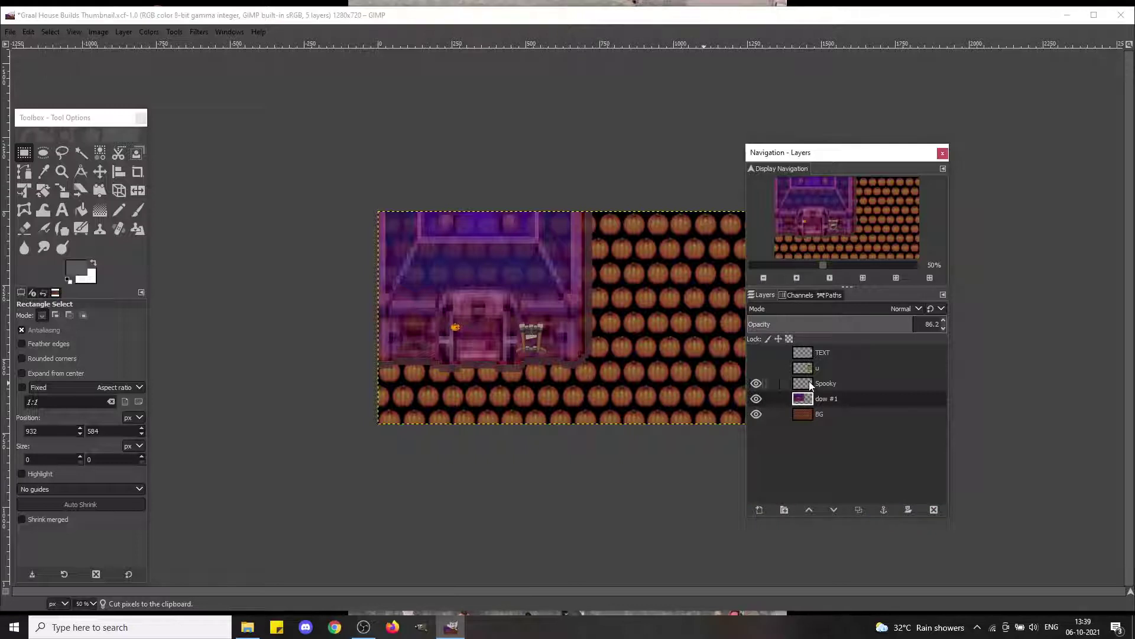
Step: Move the small pumpkin on the Spooky layer to the lower right of the house's door and anchor it
left_click(826, 383)
left_click_drag(438, 320, 477, 340)
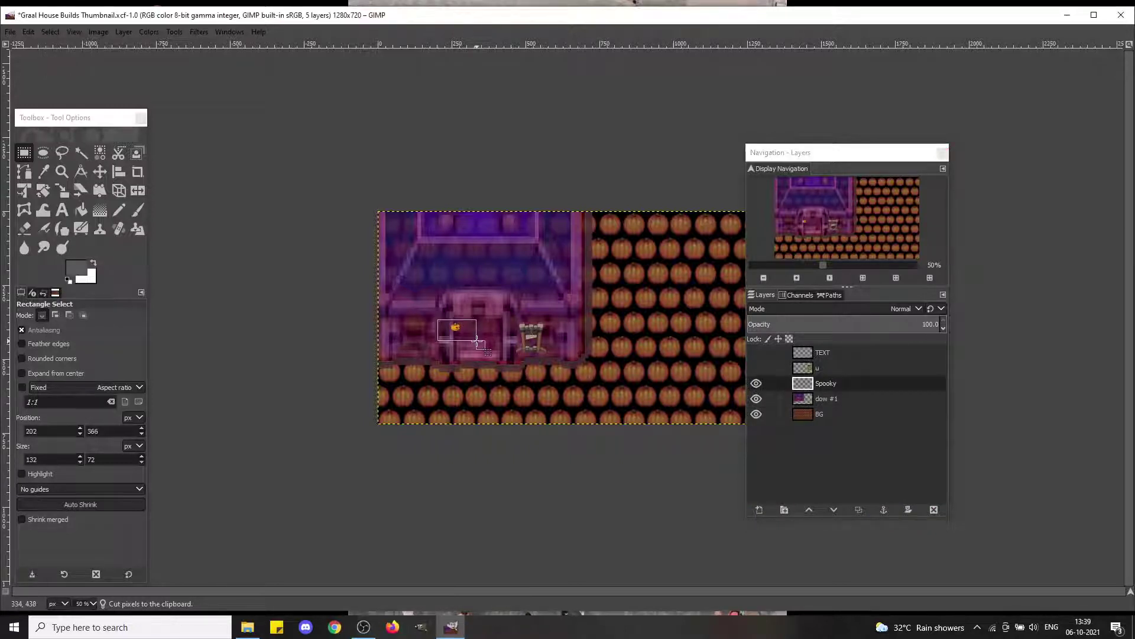
key("ctrl+v")
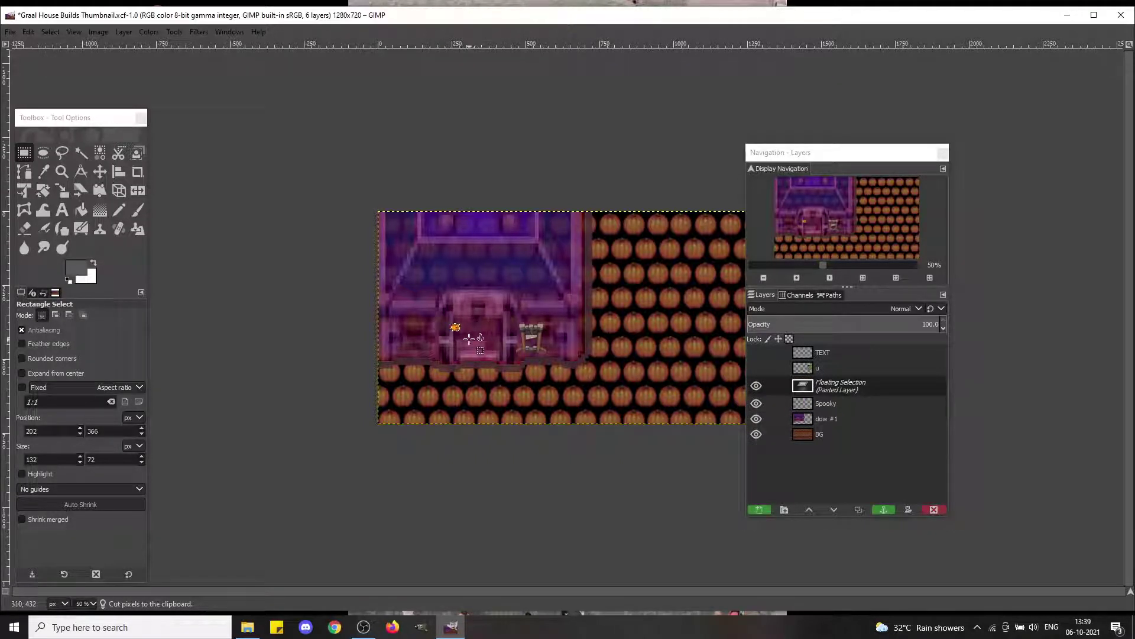
left_click(487, 339)
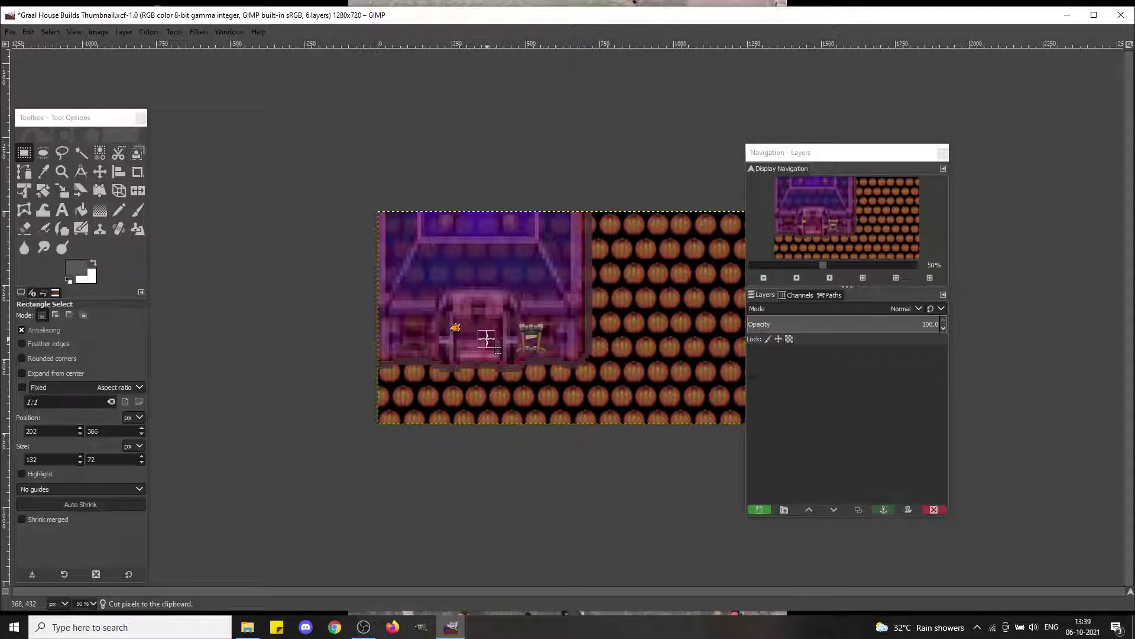
left_click_drag(430, 314, 489, 355)
key("ctrl+x")
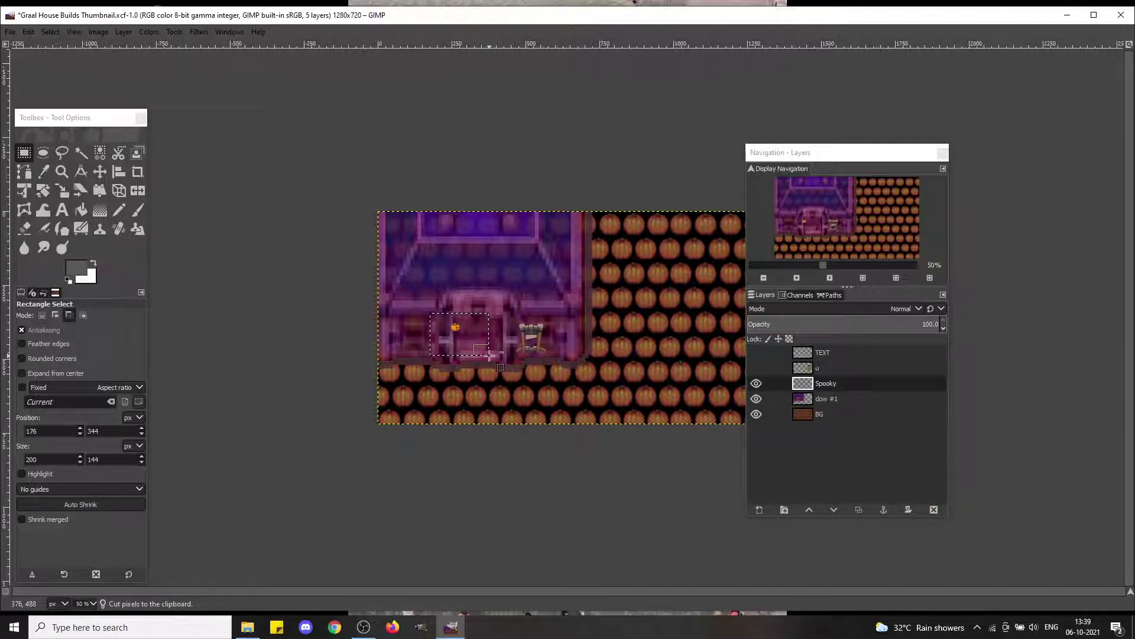
key("ctrl+v")
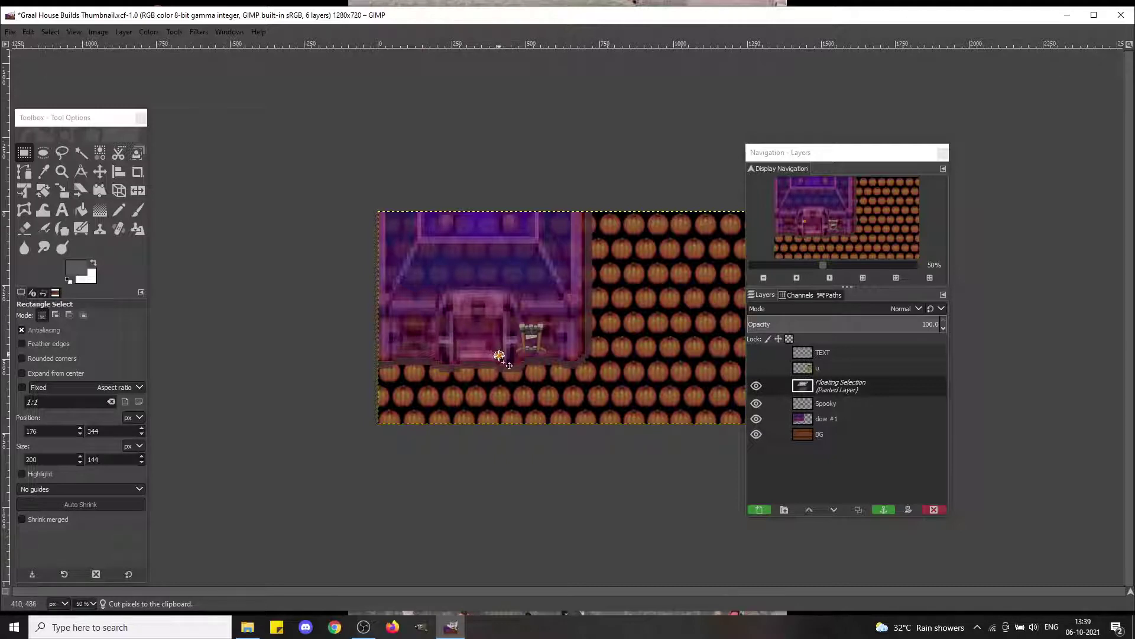
left_click(470, 308)
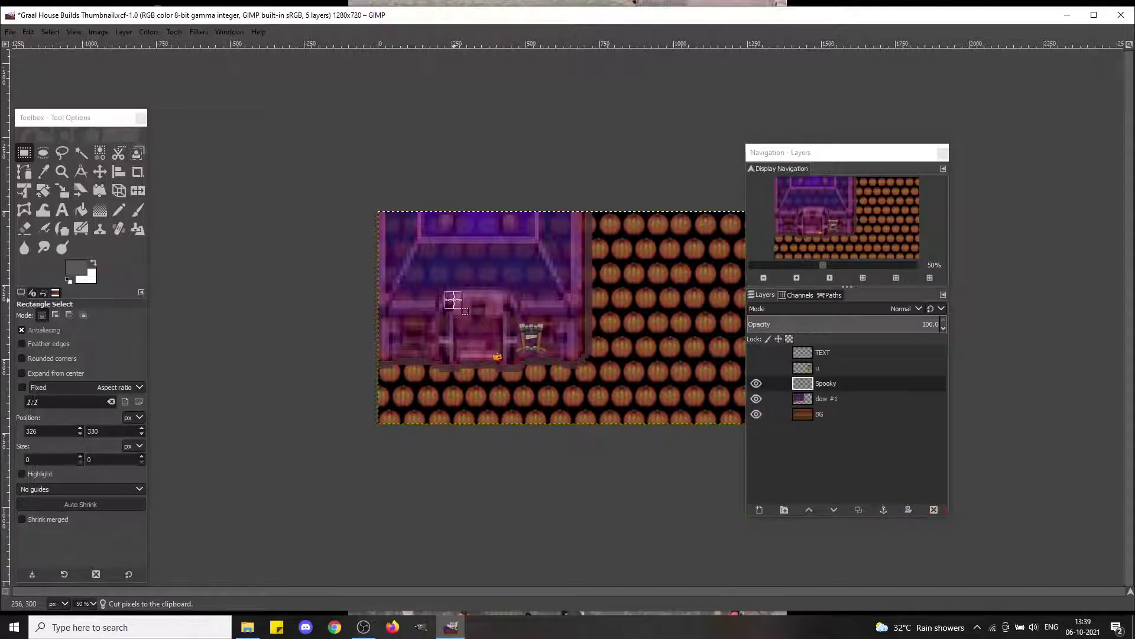
Step: Float the pumpkin and guillotine together as a pasted selection and scale them to 250 percent
left_click_drag(453, 300, 587, 388)
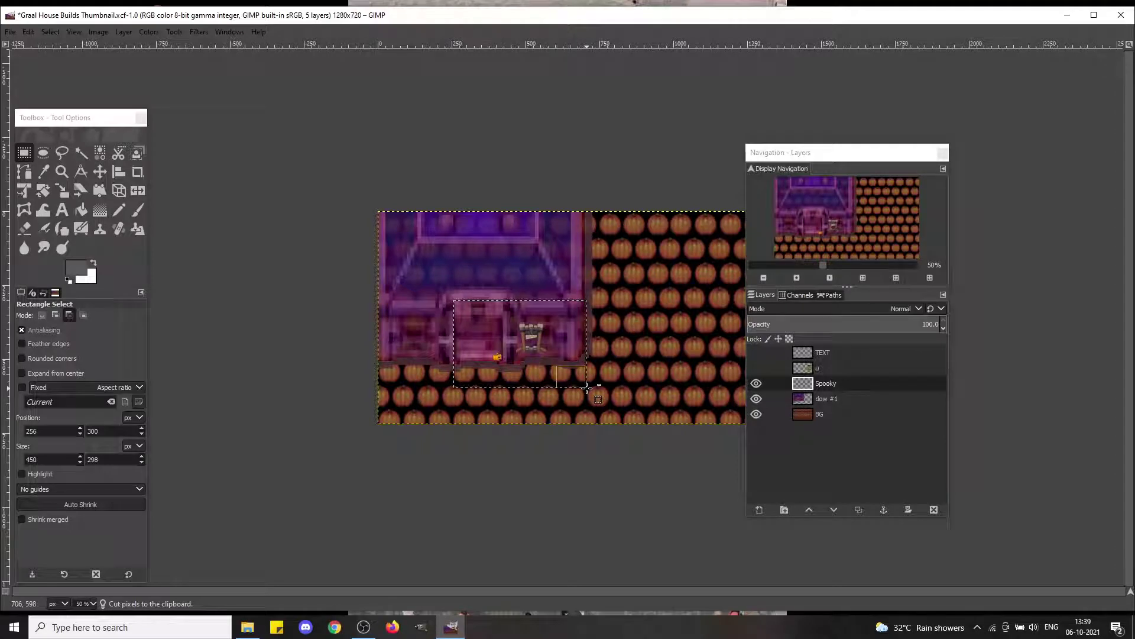
key("ctrl+v")
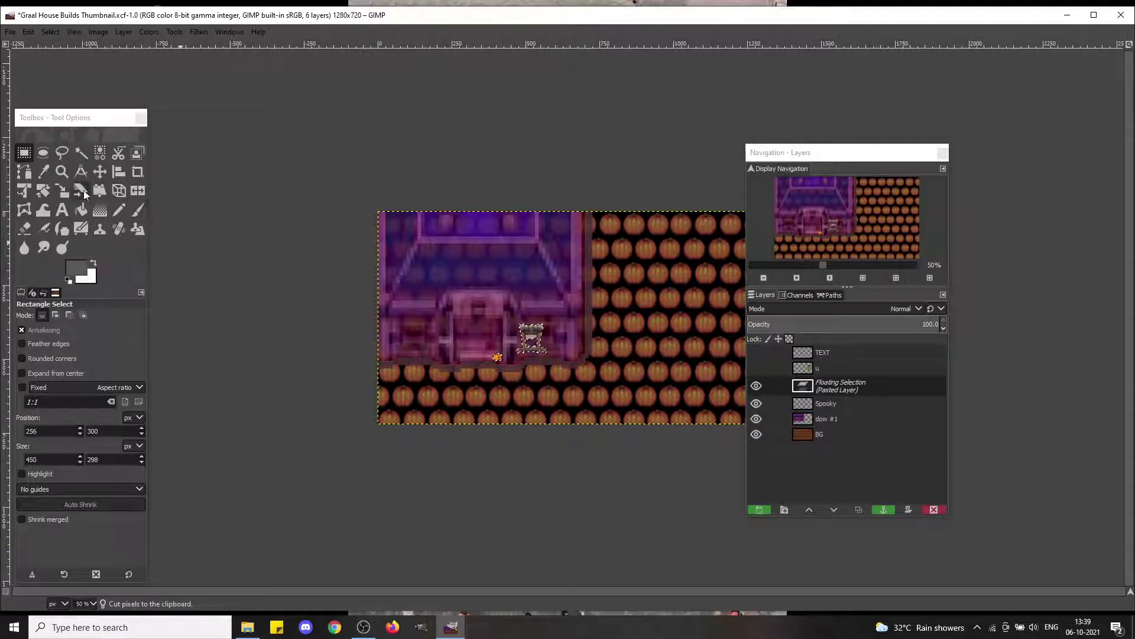
left_click(65, 190)
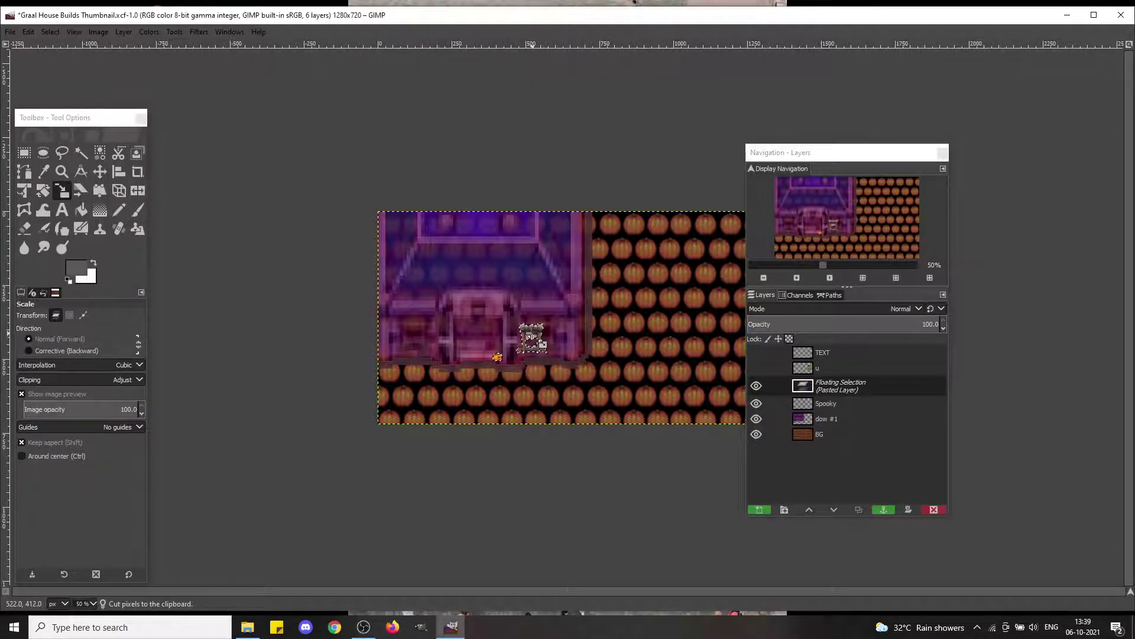
left_click(530, 335)
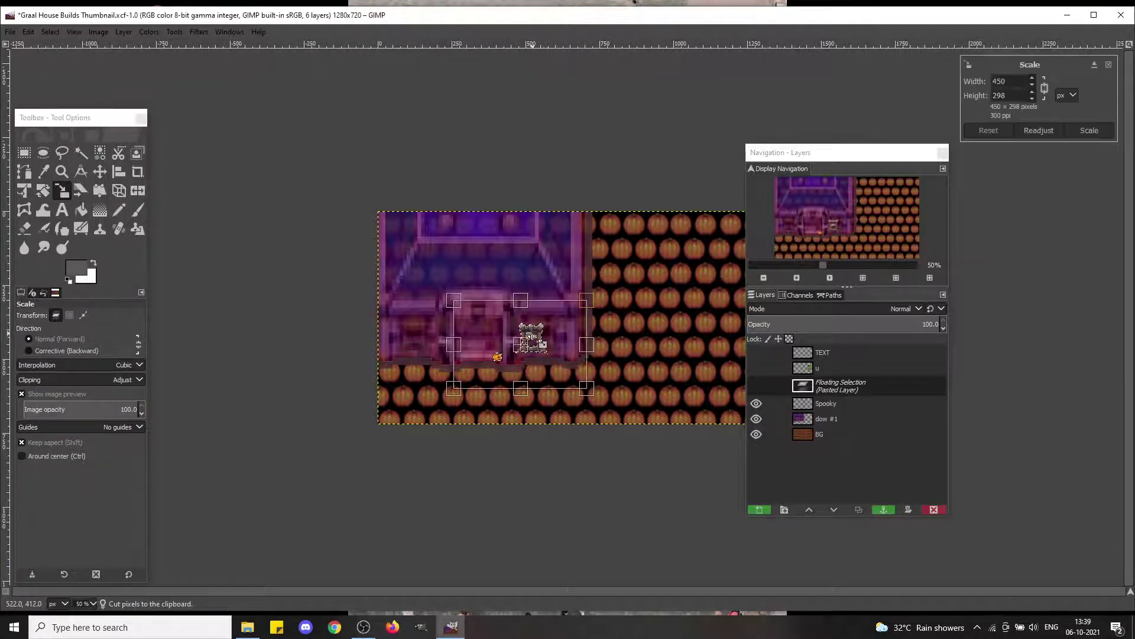
left_click(1069, 98)
left_click(1072, 125)
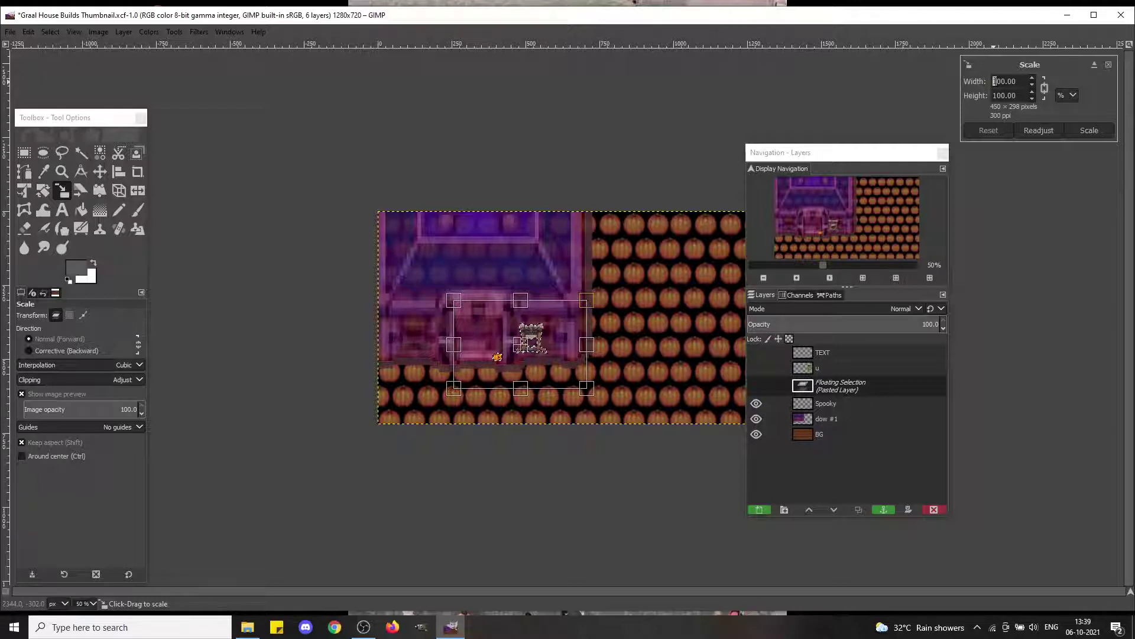
type("2")
key("Delete")
key("Delete")
key("Return")
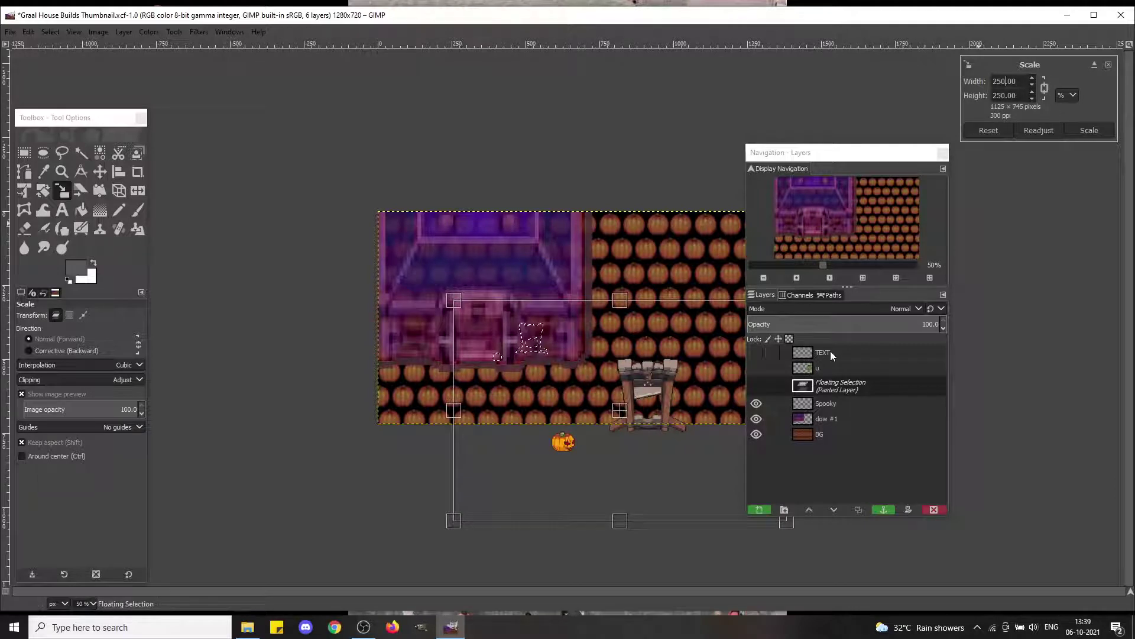
type("m")
left_click(1097, 136)
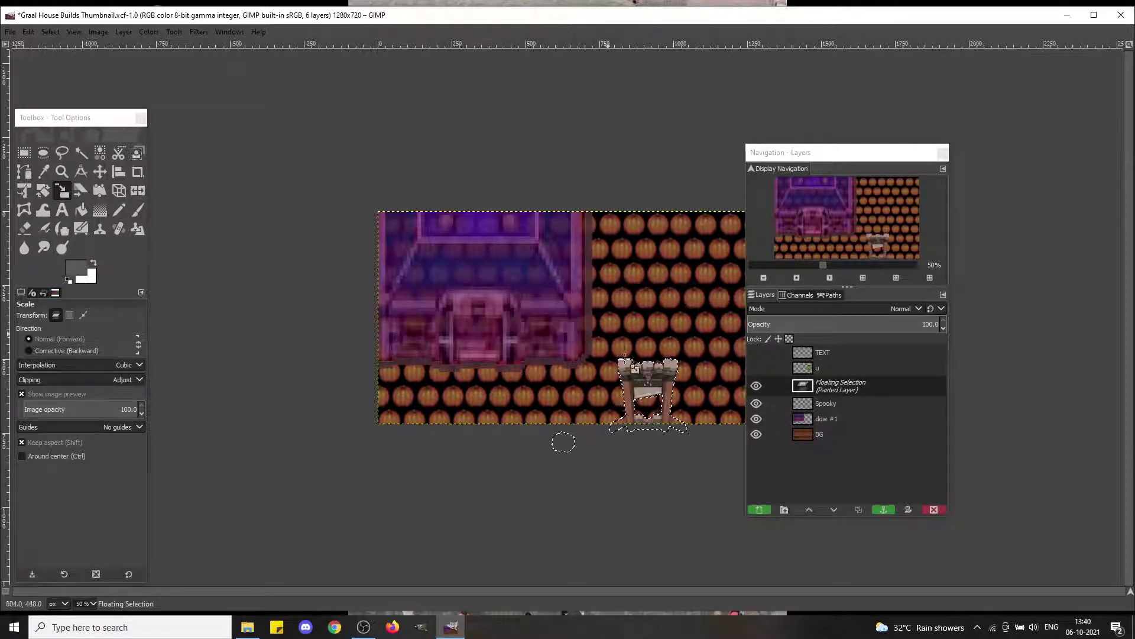
Step: Move the enlarged decorations up so both sit inside the canvas, with the guillotine right of the house, and anchor them
key("m")
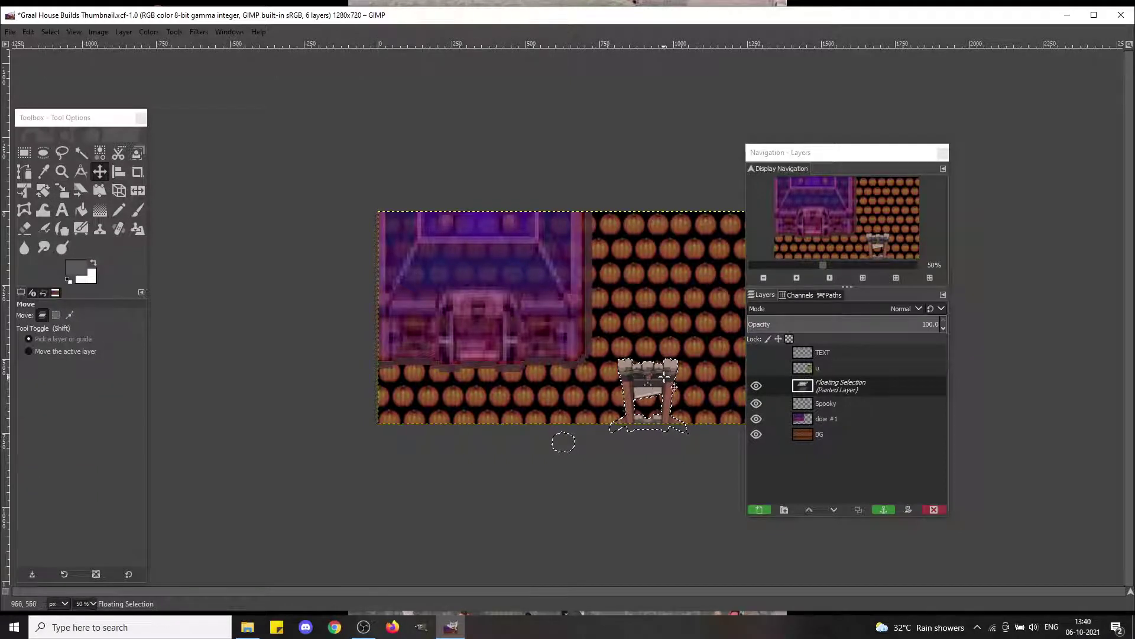
left_click_drag(651, 378, 645, 316)
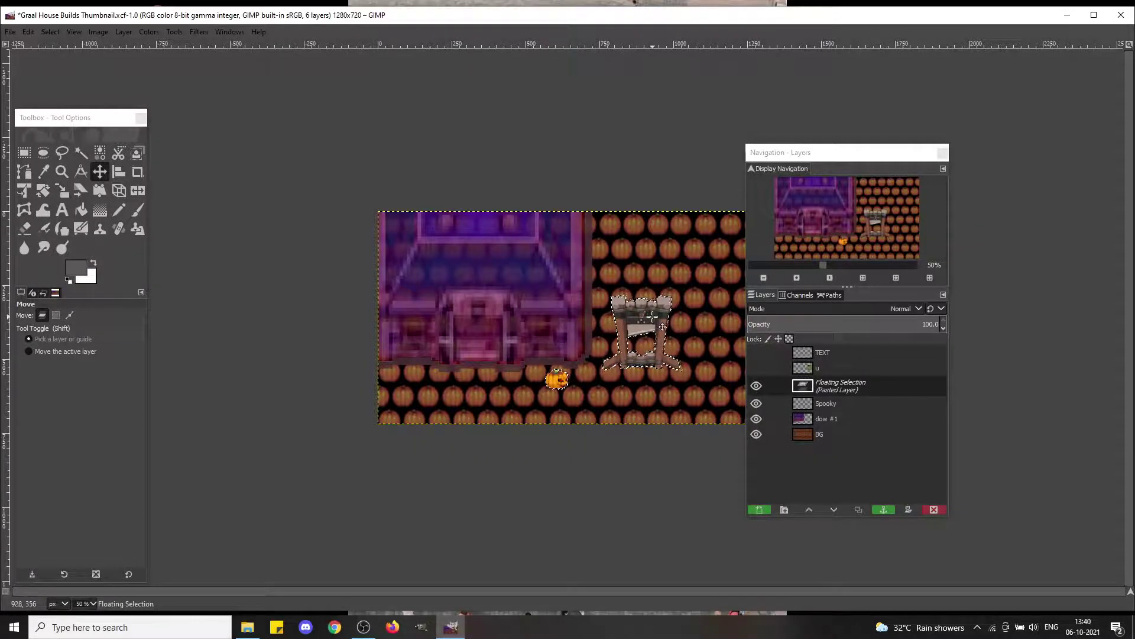
left_click_drag(652, 316, 655, 325)
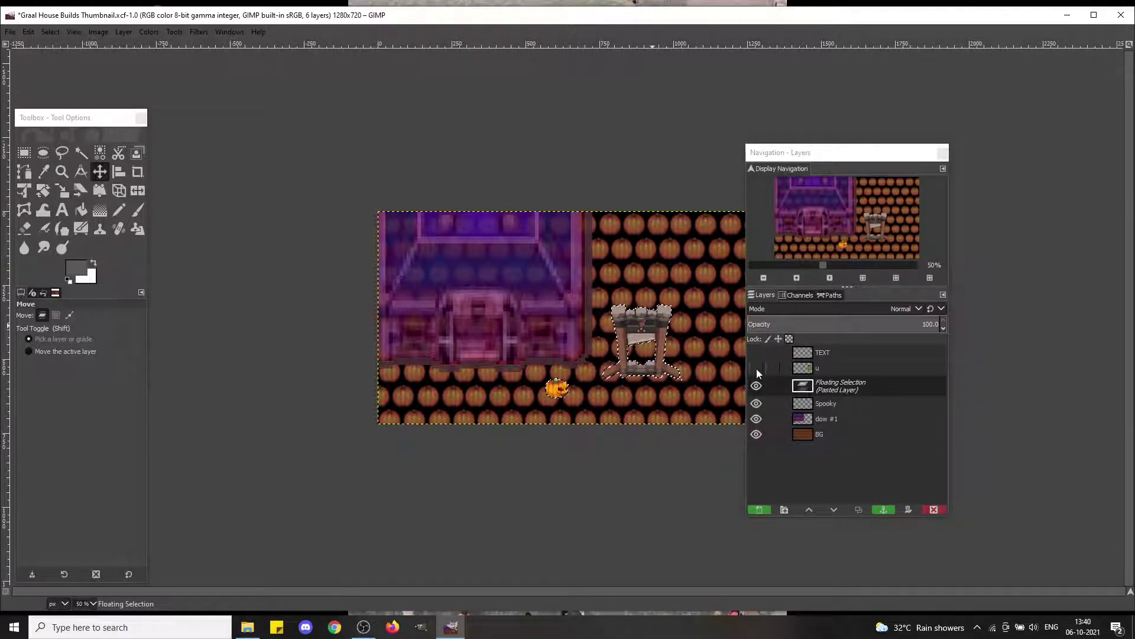
left_click(519, 273)
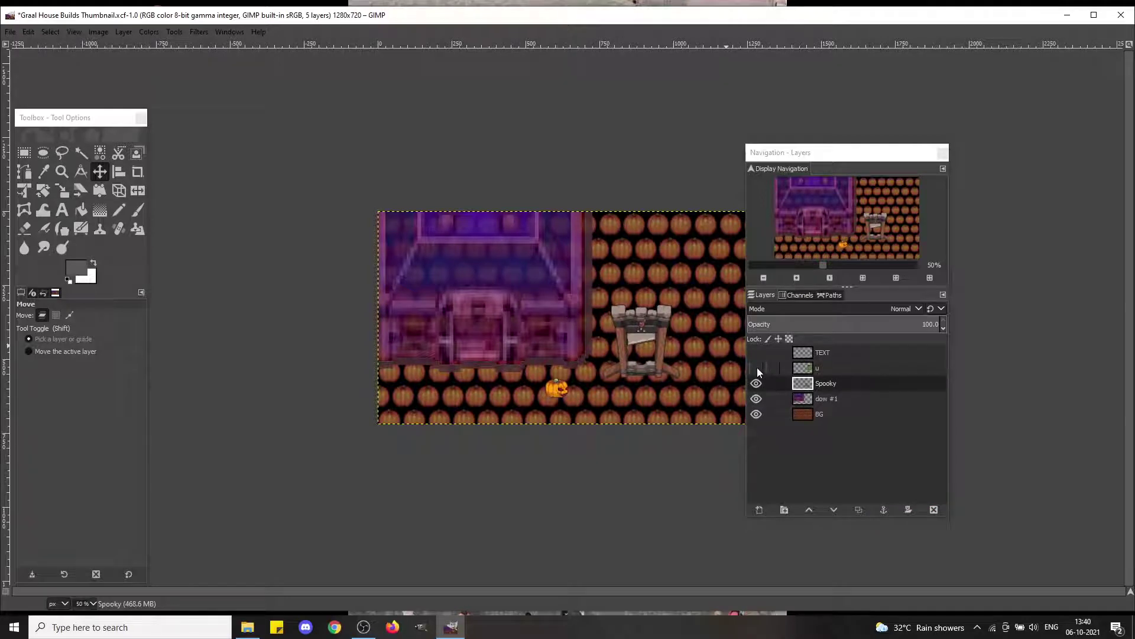
Step: Show the u layer, then move the guillotine on the Spooky layer down and left, clear of the framed character picture
left_click(757, 368)
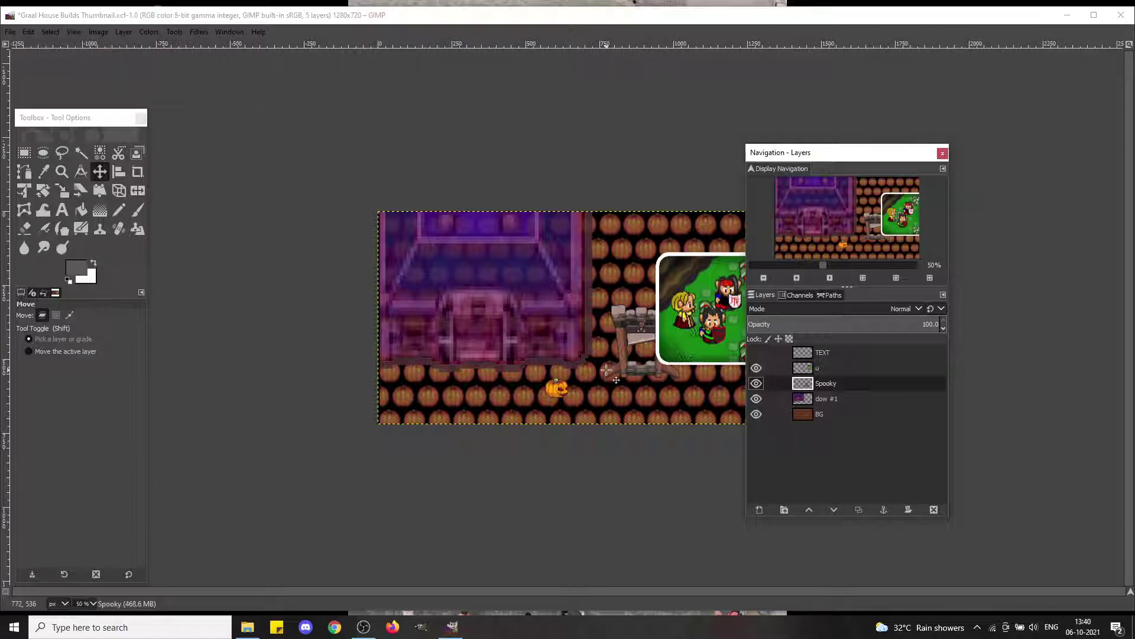
left_click(606, 370)
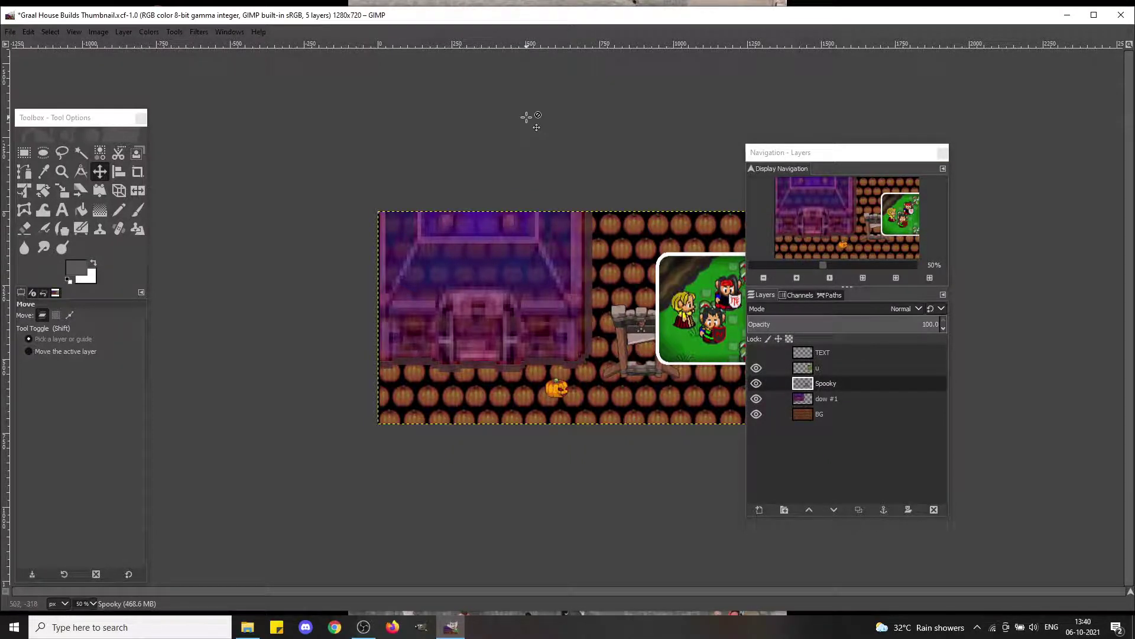
left_click(29, 152)
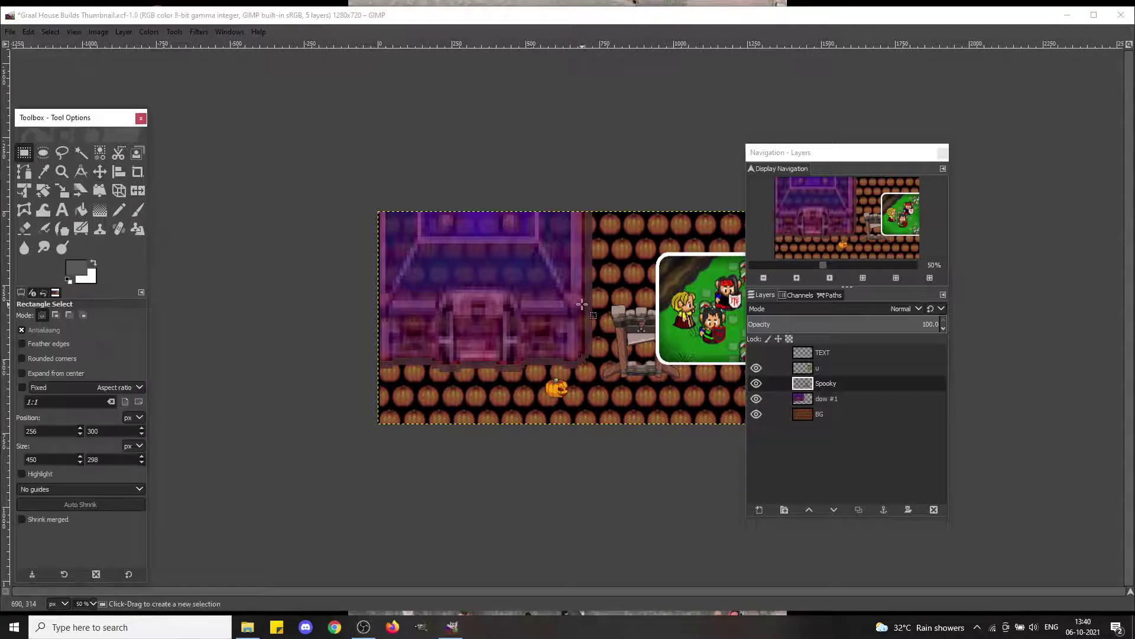
left_click(798, 387)
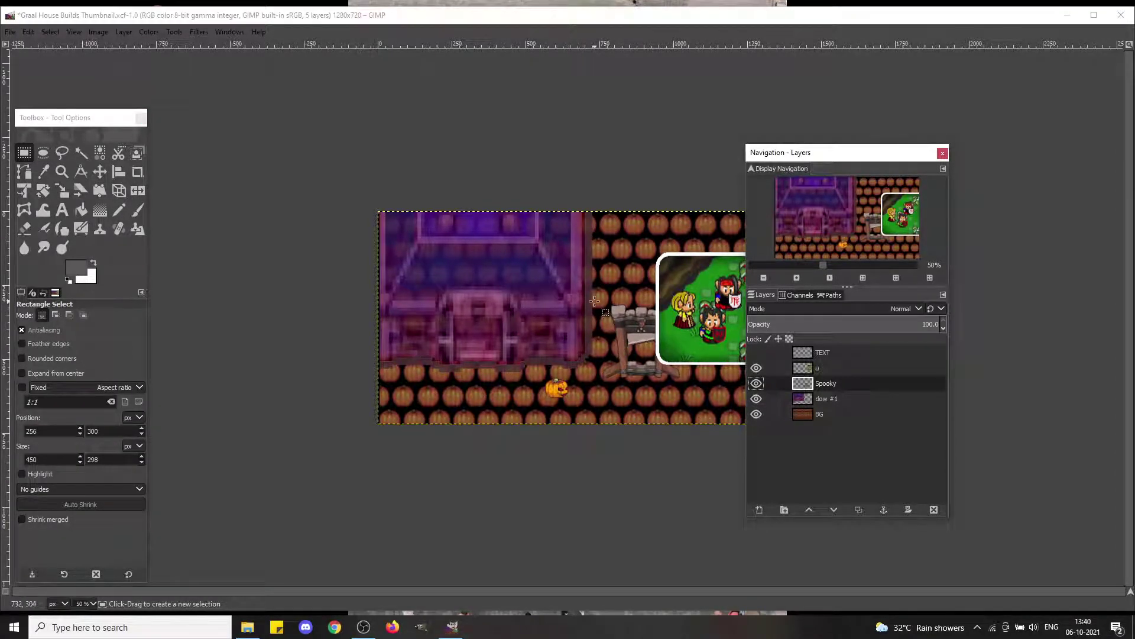
left_click_drag(595, 302, 729, 408)
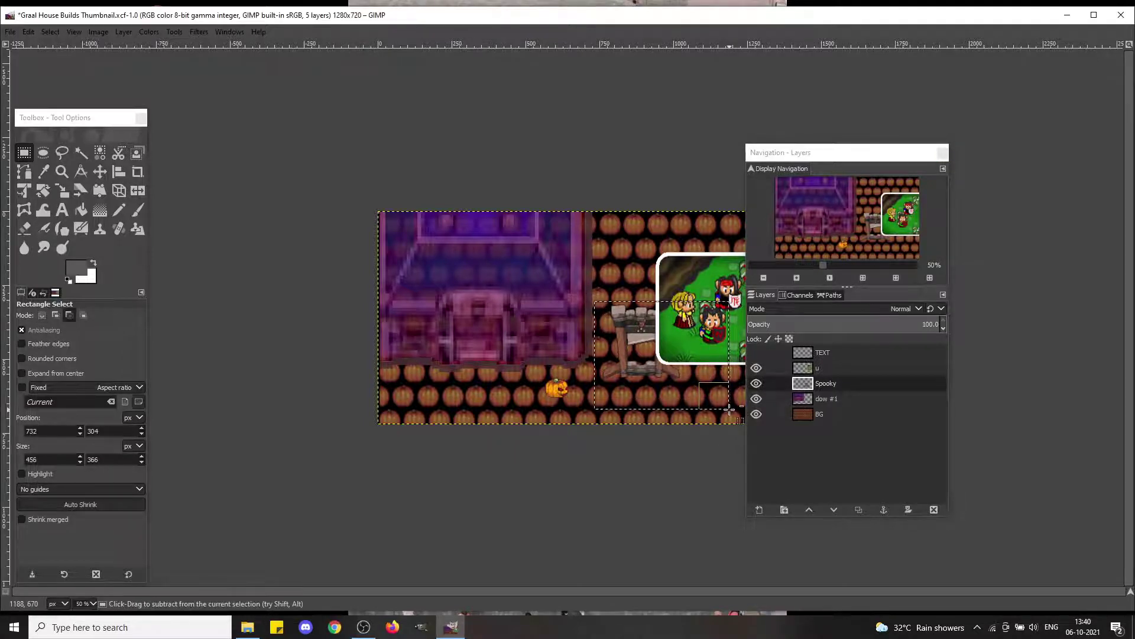
key("ctrl+x")
key("ctrl+v")
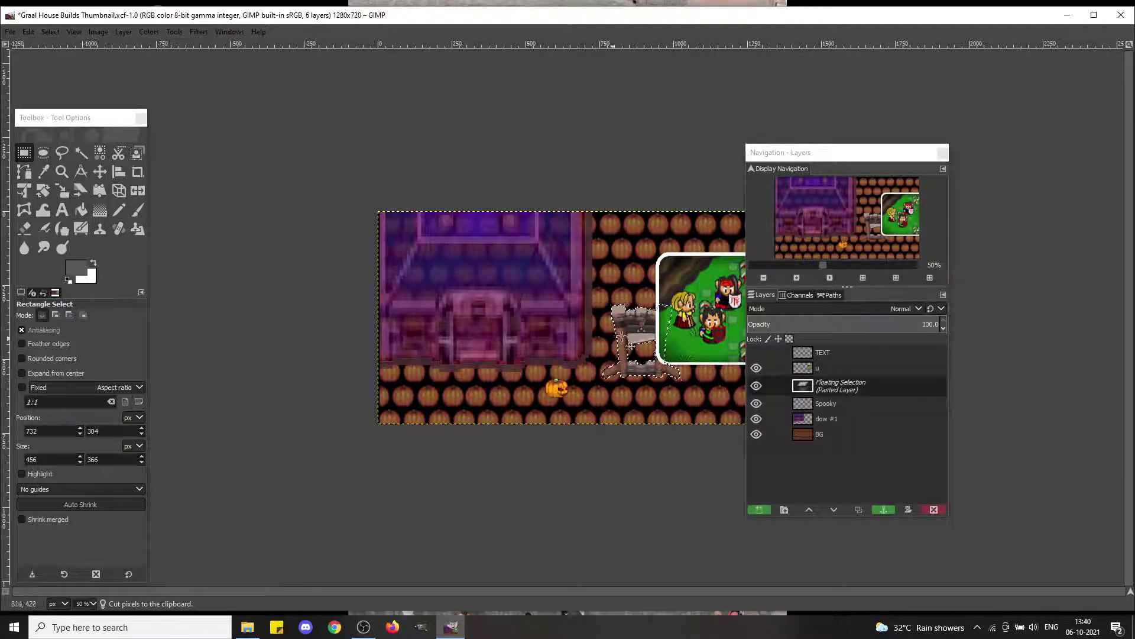
left_click_drag(622, 338, 615, 384)
left_click(476, 359)
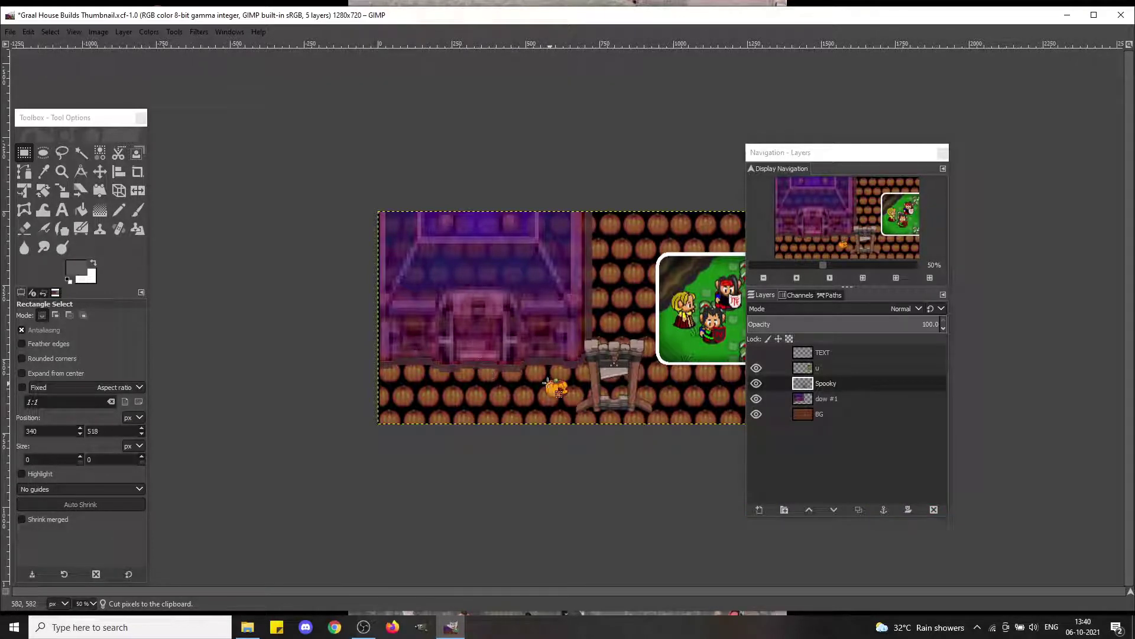
Step: Cut and paste the enlarged pumpkin, move it below the house's left window, and anchor it
left_click_drag(537, 375, 575, 405)
key("ctrl")
key("ctrl+x")
key("ctrl+v")
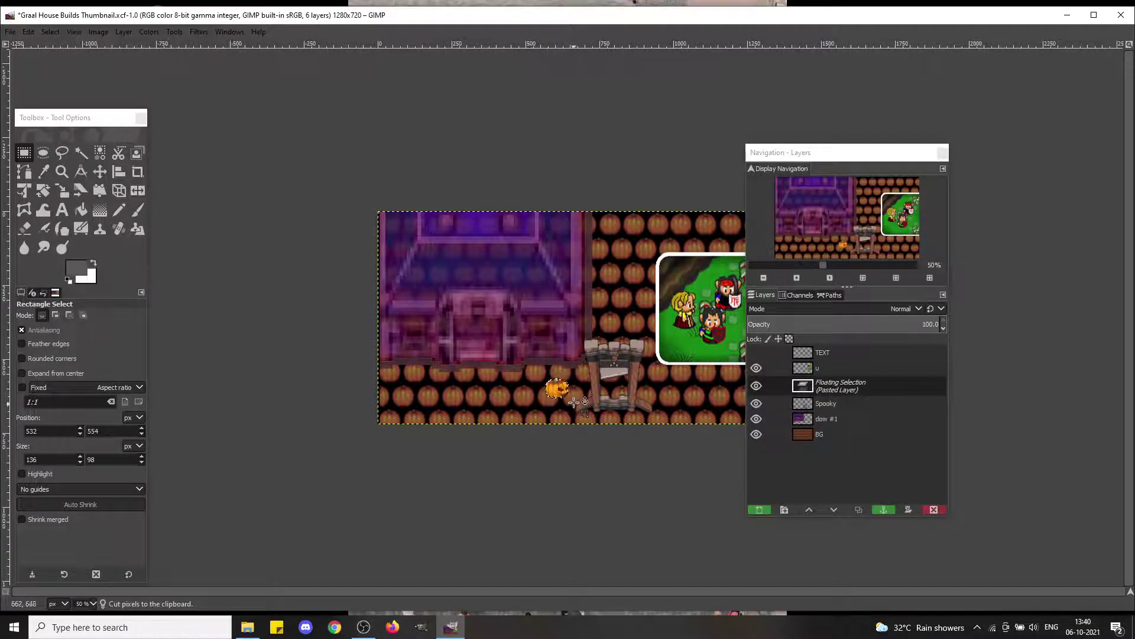
mouse_move(417, 383)
left_mouse_down()
mouse_move(406, 386)
mouse_move(427, 397)
left_mouse_up()
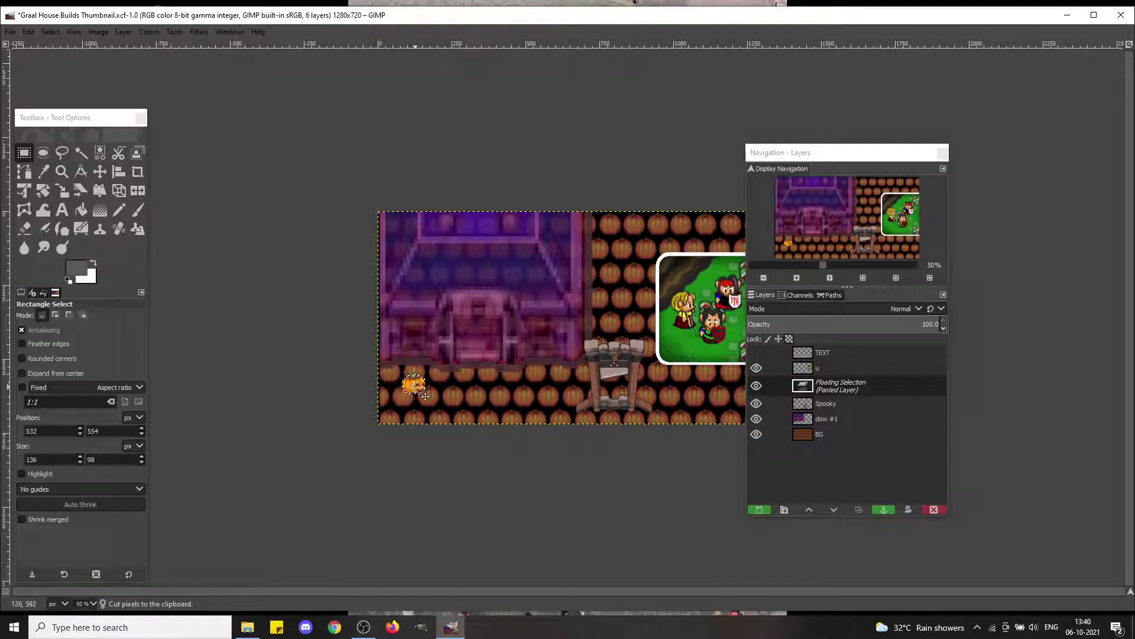
left_click(495, 356)
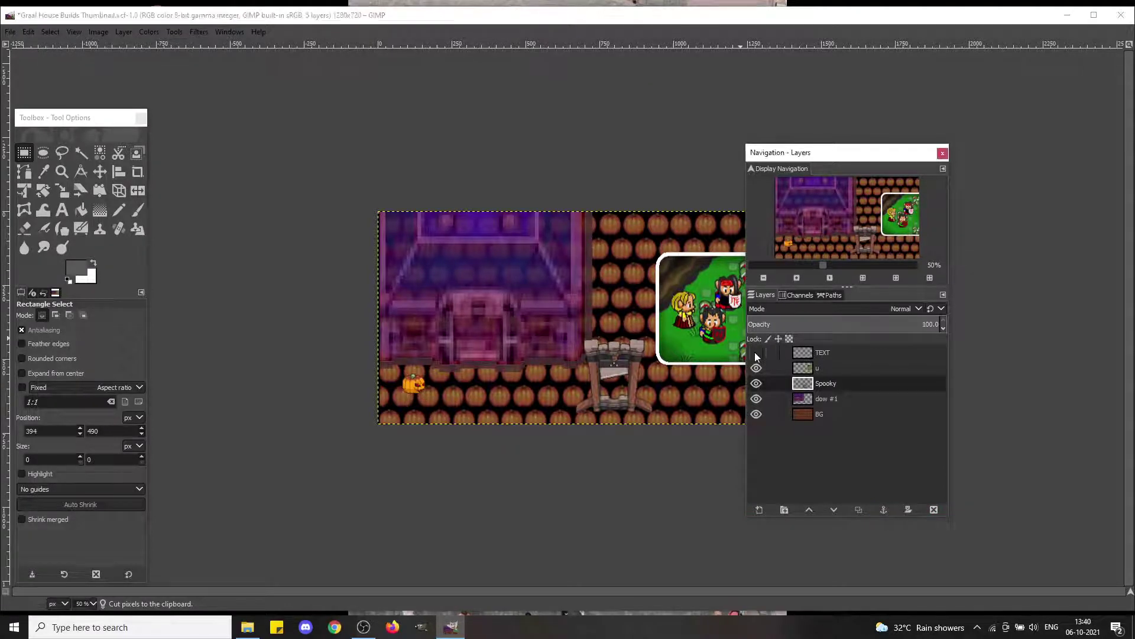
Step: Preview the TEXT layer, then raise the guillotine against the house's right wall, clear of the lower title, and anchor it
left_click(756, 353)
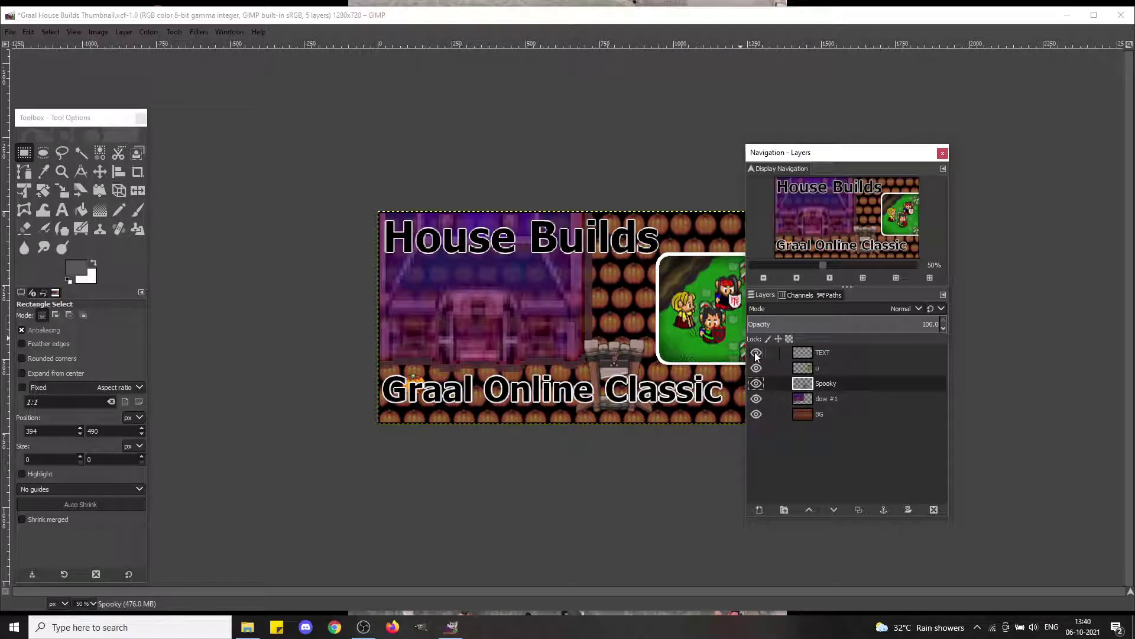
left_click(756, 353)
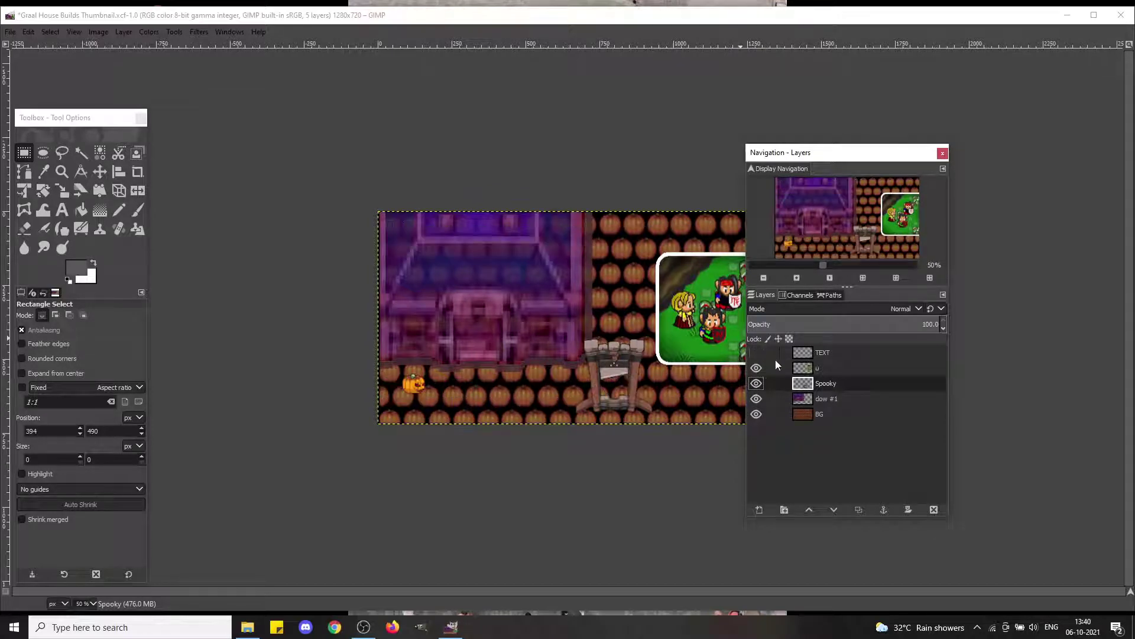
left_click_drag(568, 332, 670, 420)
key("ctrl+x")
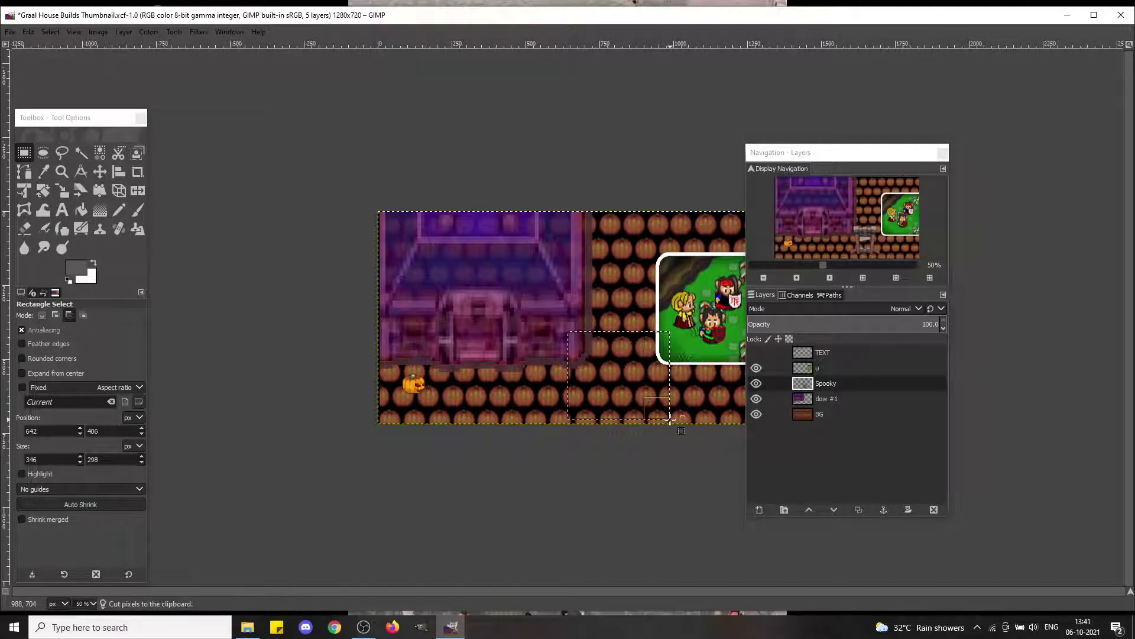
key("ctrl+v")
left_click_drag(609, 362, 590, 327)
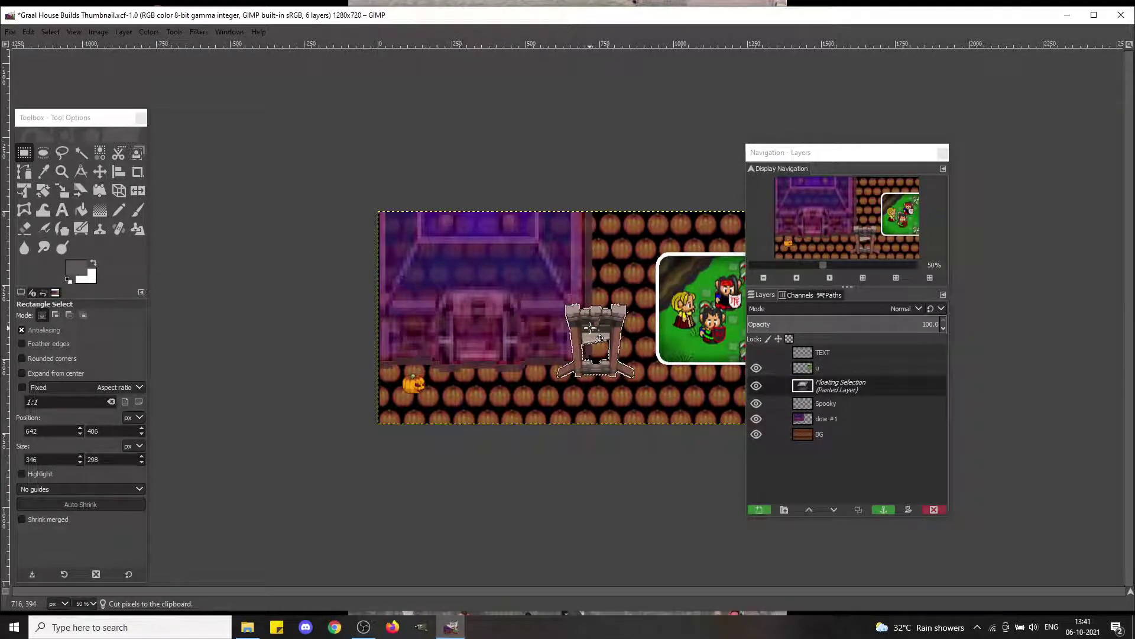
left_click(442, 393)
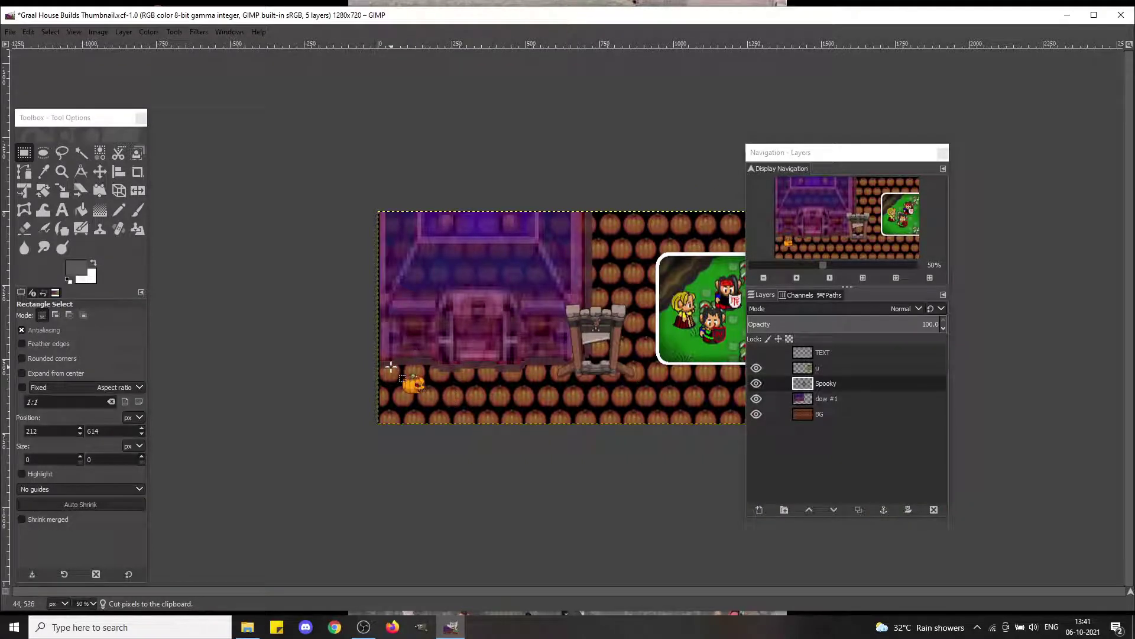
Step: Move the pumpkin up onto the house front, left of the door, and make the TEXT layer visible
left_click_drag(391, 367, 446, 322)
key("ctrl+x")
key("ctrl+v")
left_click(498, 327)
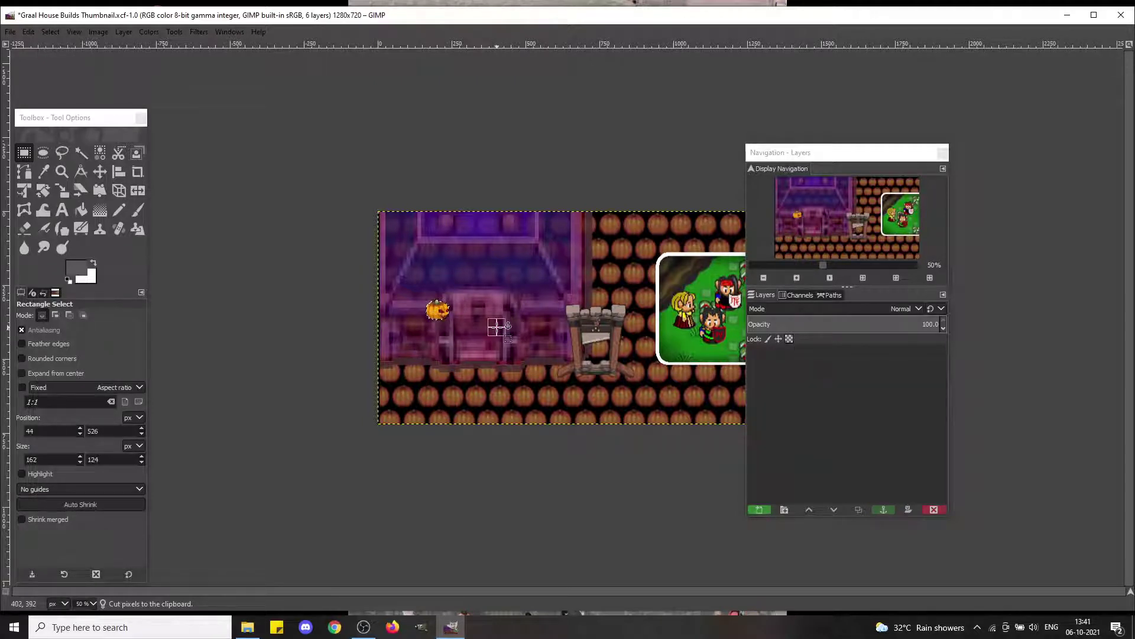
left_click(756, 354)
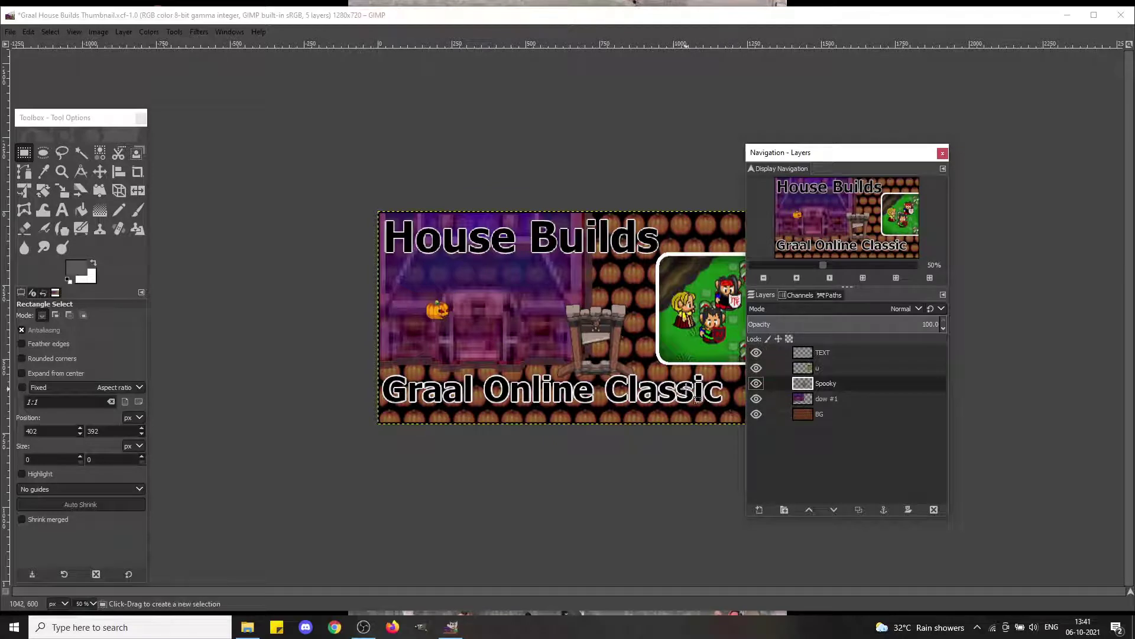
Step: Cut and paste the pumpkin on the Spooky layer, move it up onto the roof below the House Builds title, and anchor it
left_click_drag(418, 285, 465, 332)
key("ctrl+x")
key("ctrl+v")
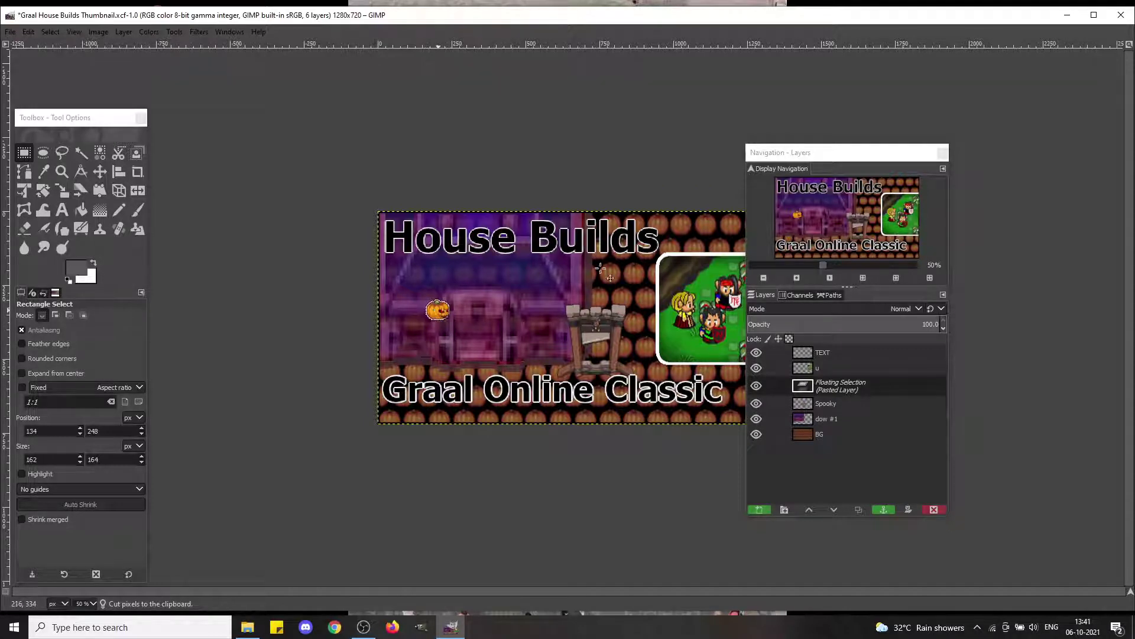
left_click_drag(447, 319, 438, 282)
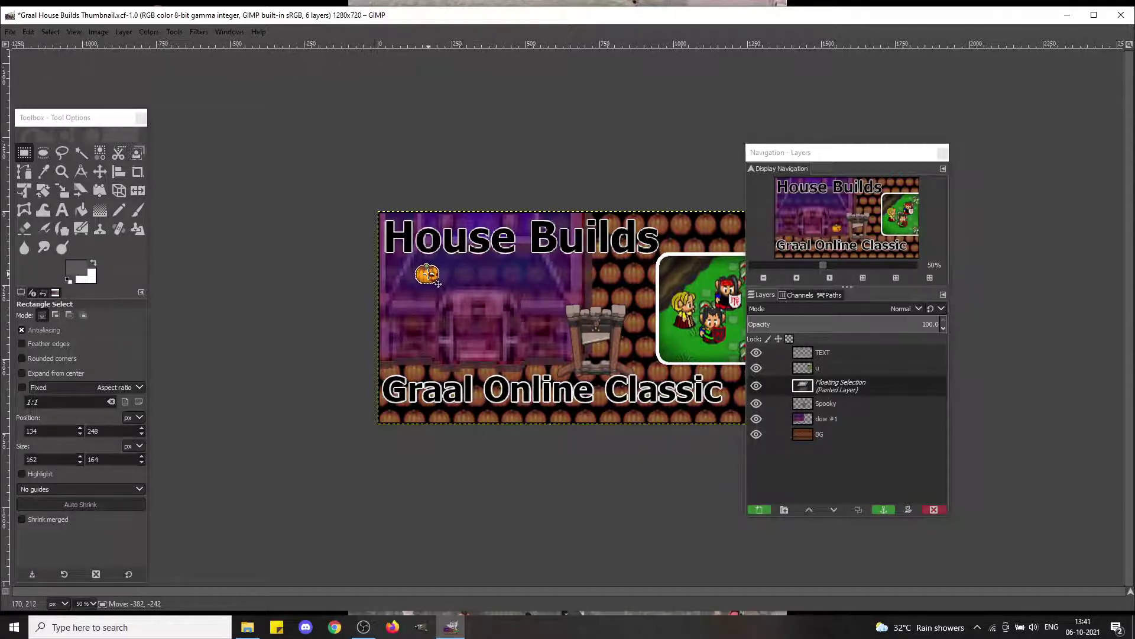
left_click(467, 277)
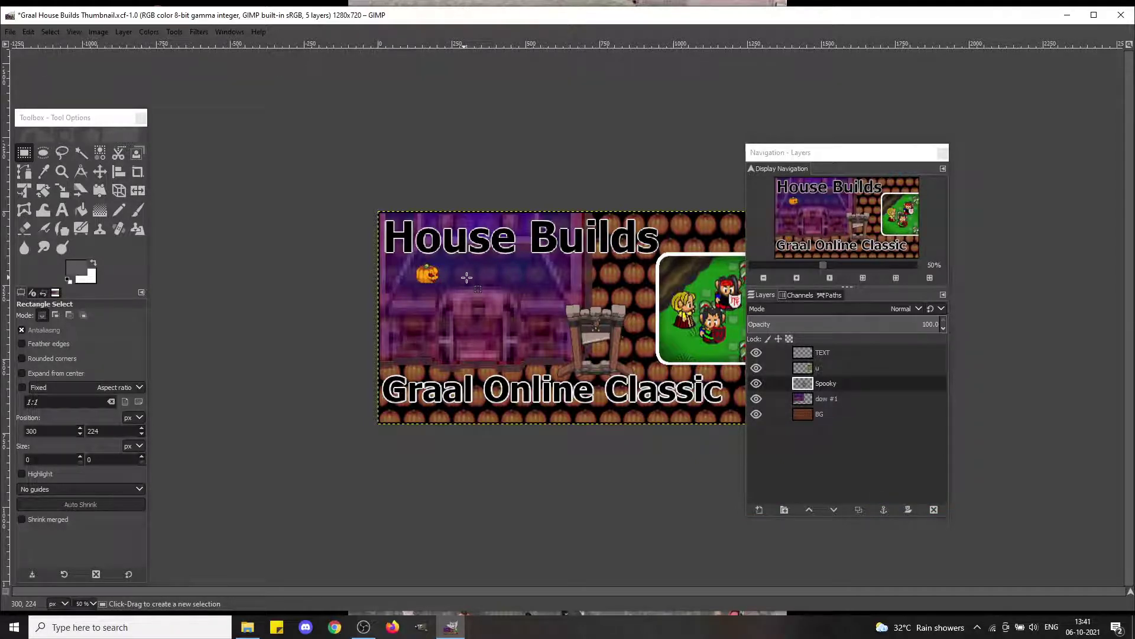
Step: Cut and paste the guillotine, shift it slightly up and left against the house wall, and anchor it
left_click_drag(533, 297, 646, 398)
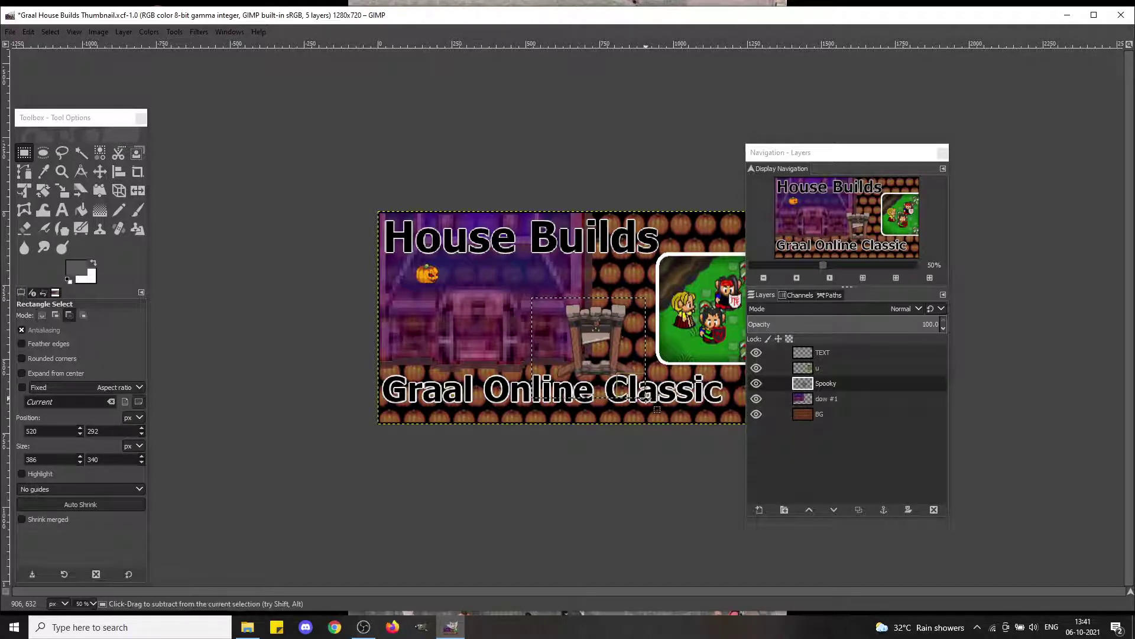
key("ctrl+x")
key("ctrl+v")
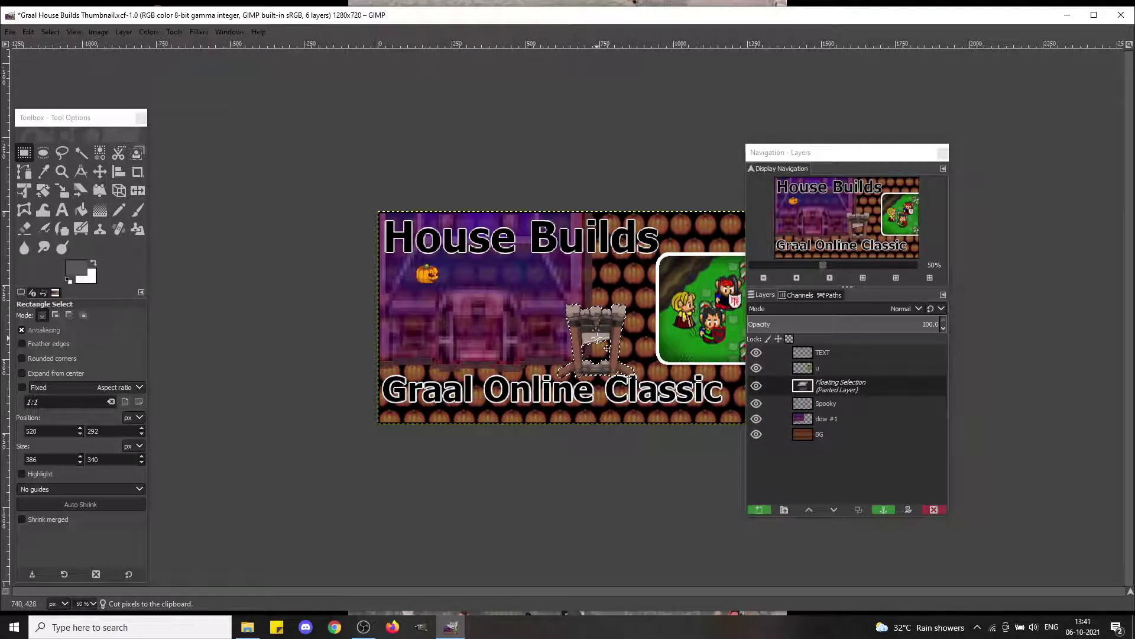
mouse_move(593, 339)
left_mouse_down()
mouse_move(581, 325)
mouse_move(599, 339)
left_mouse_up()
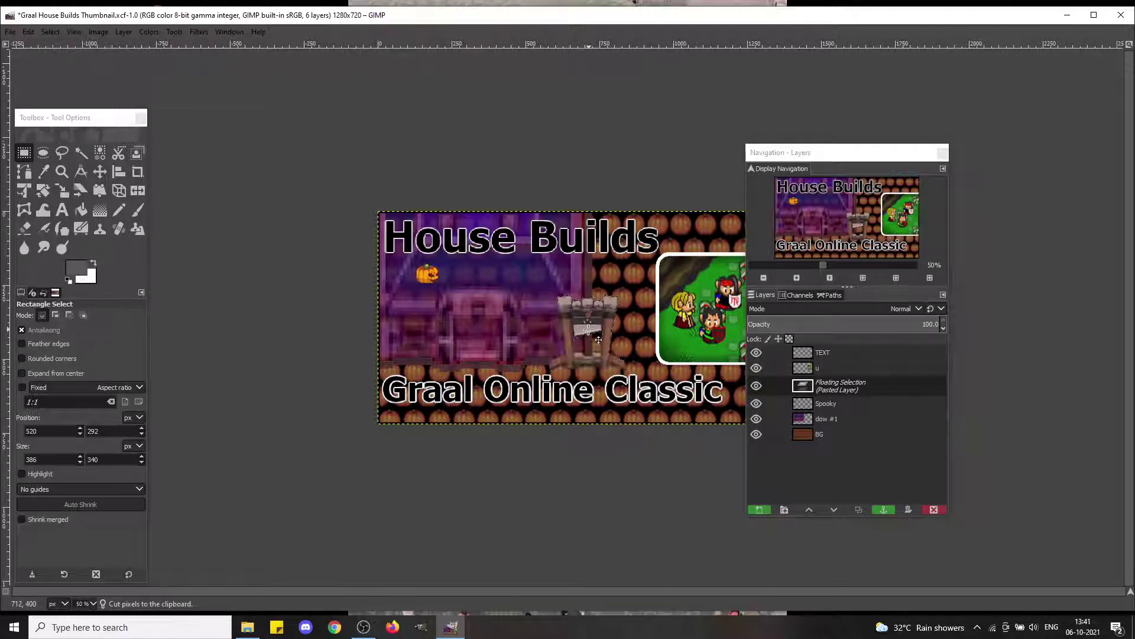
left_click(462, 334)
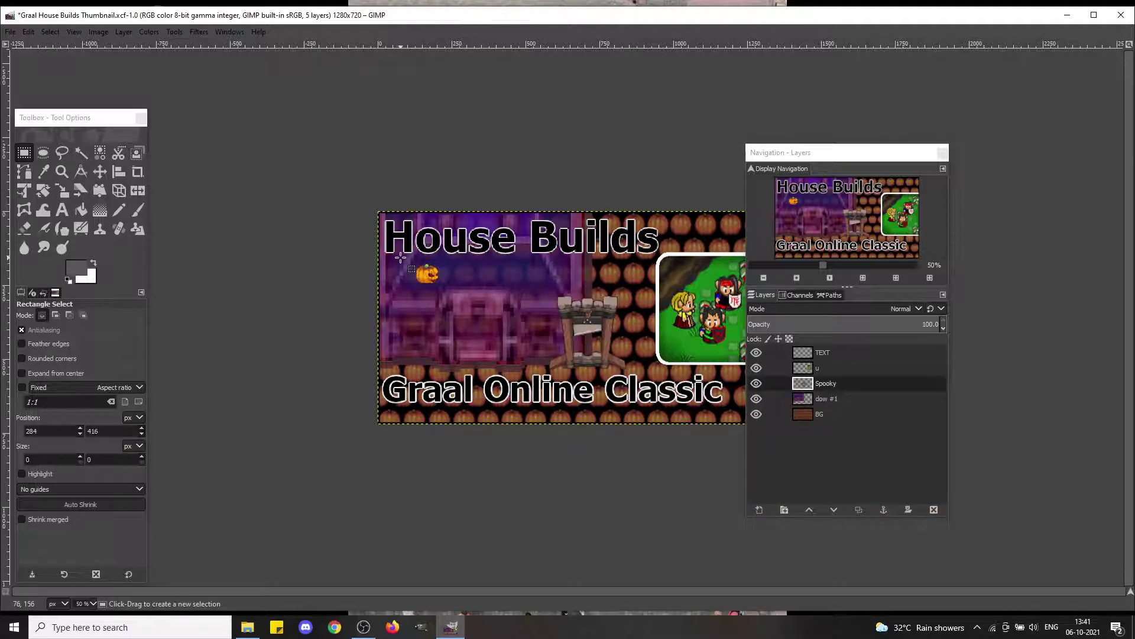
Step: Select the pumpkin and guillotine together and scale them proportionally to 130 percent
left_click_drag(401, 258, 644, 385)
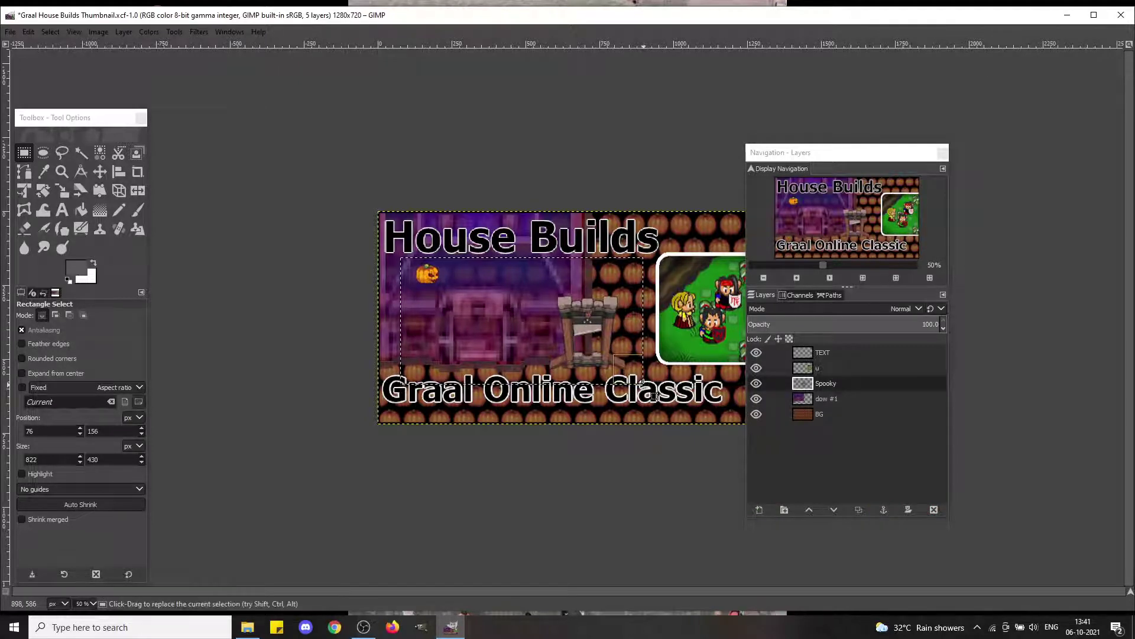
left_click(61, 190)
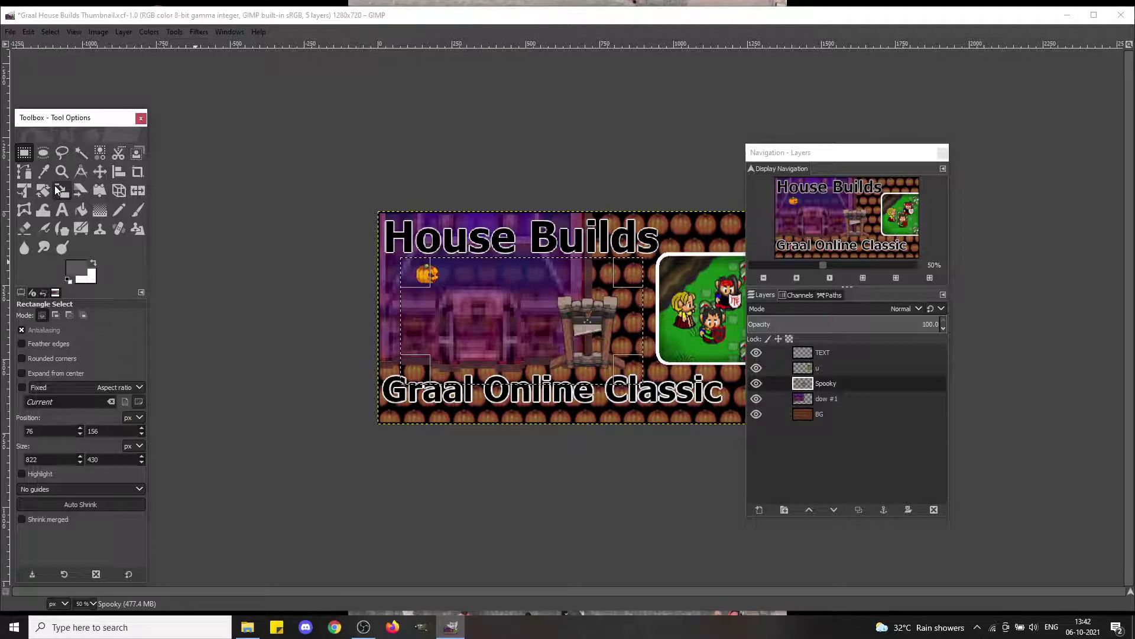
left_click(510, 327)
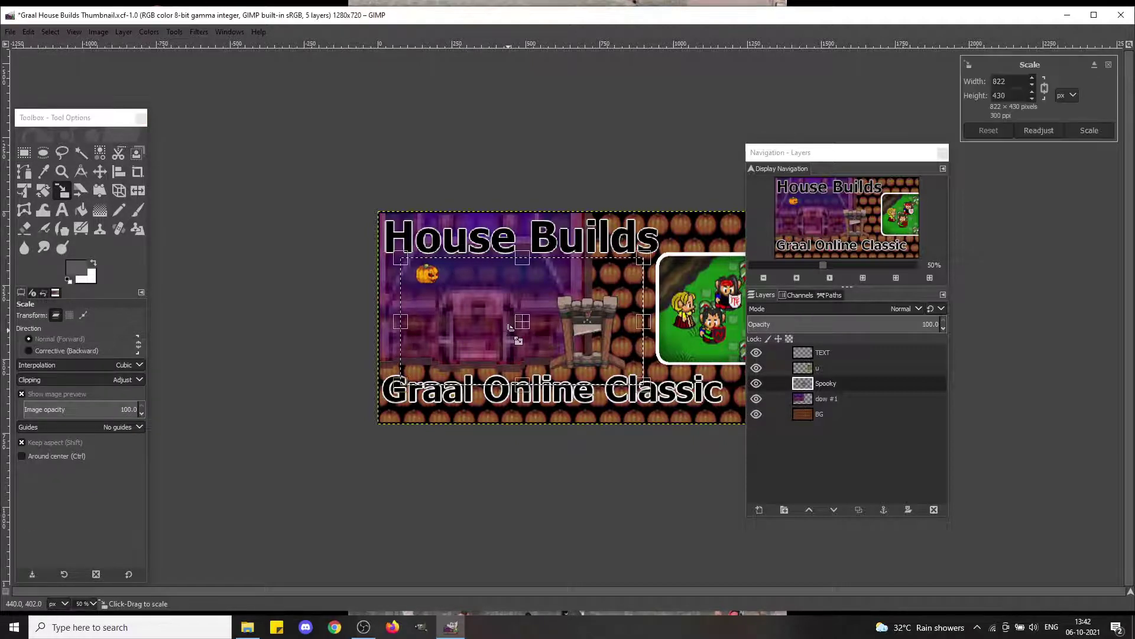
left_click(1064, 93)
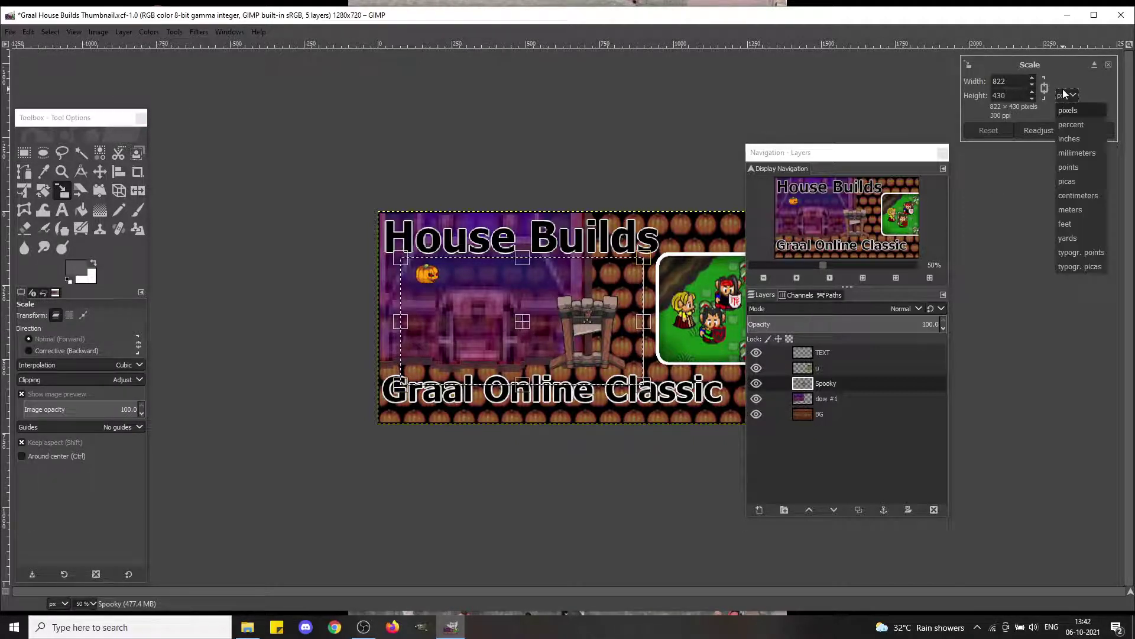
left_click(1073, 123)
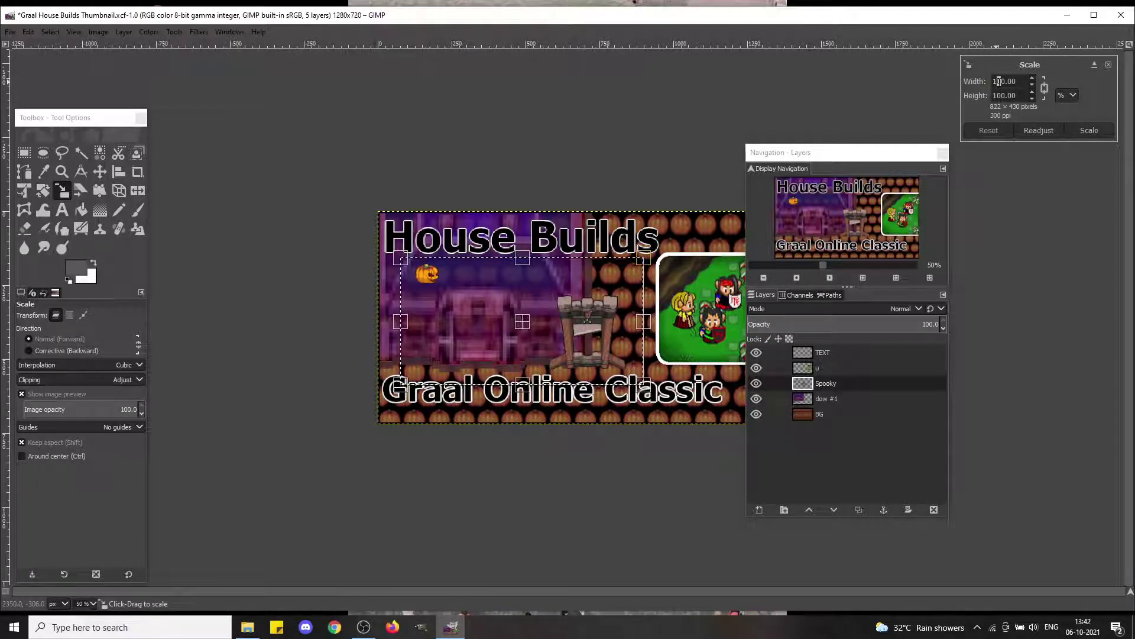
type("3")
key("Return")
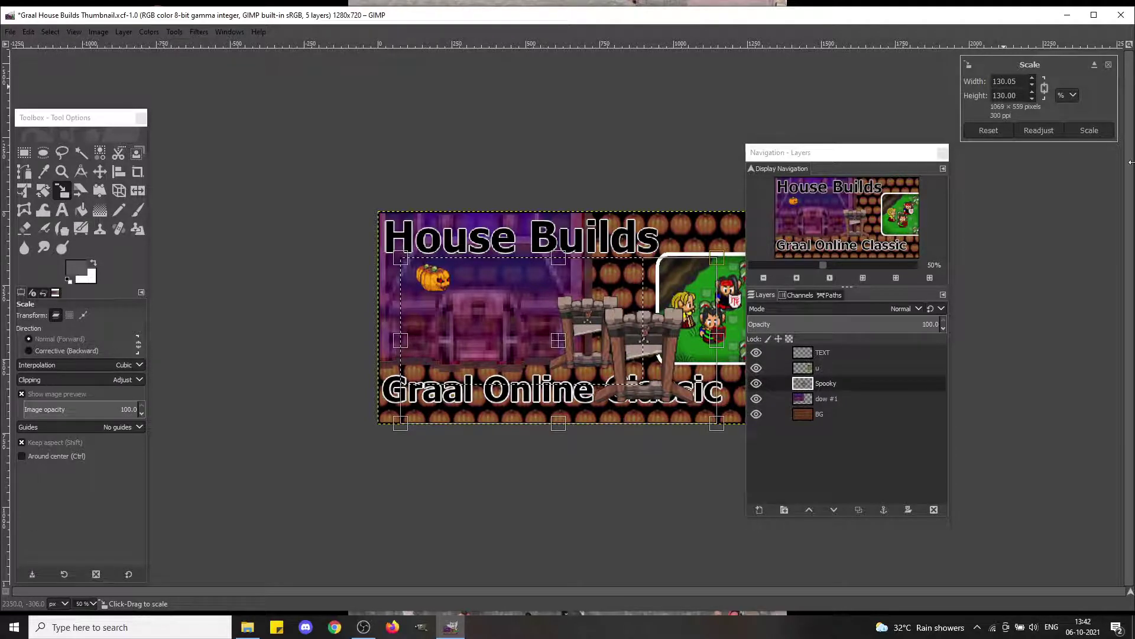
left_click(1095, 135)
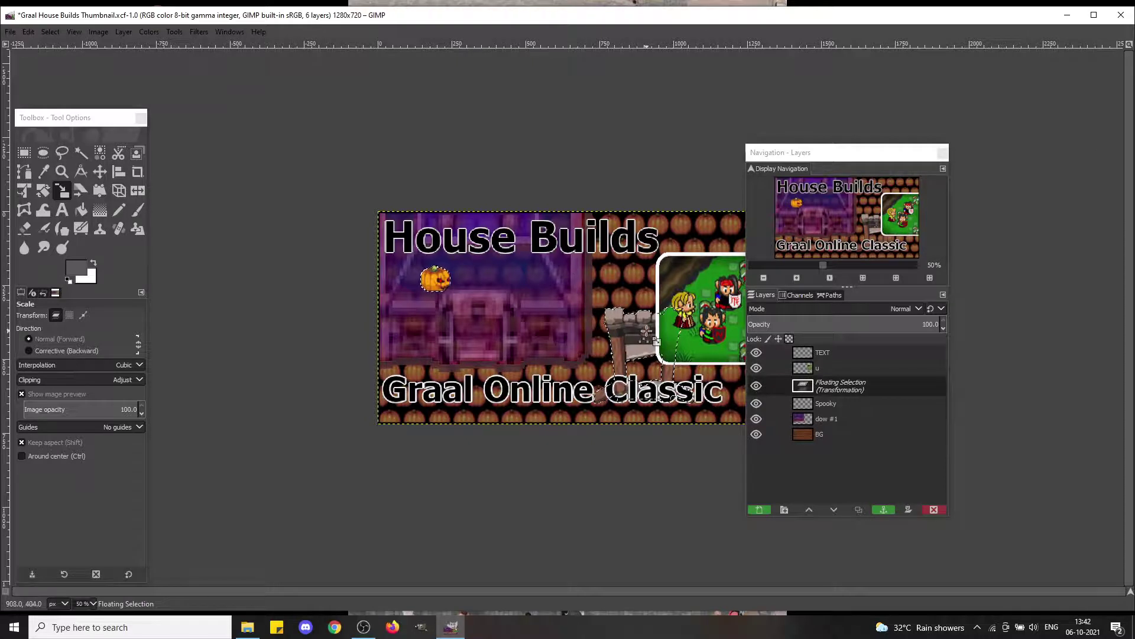
Step: Move the enlarged decorations up and left until the guillotine stands between the house and the framed picture, and anchor them
key("m")
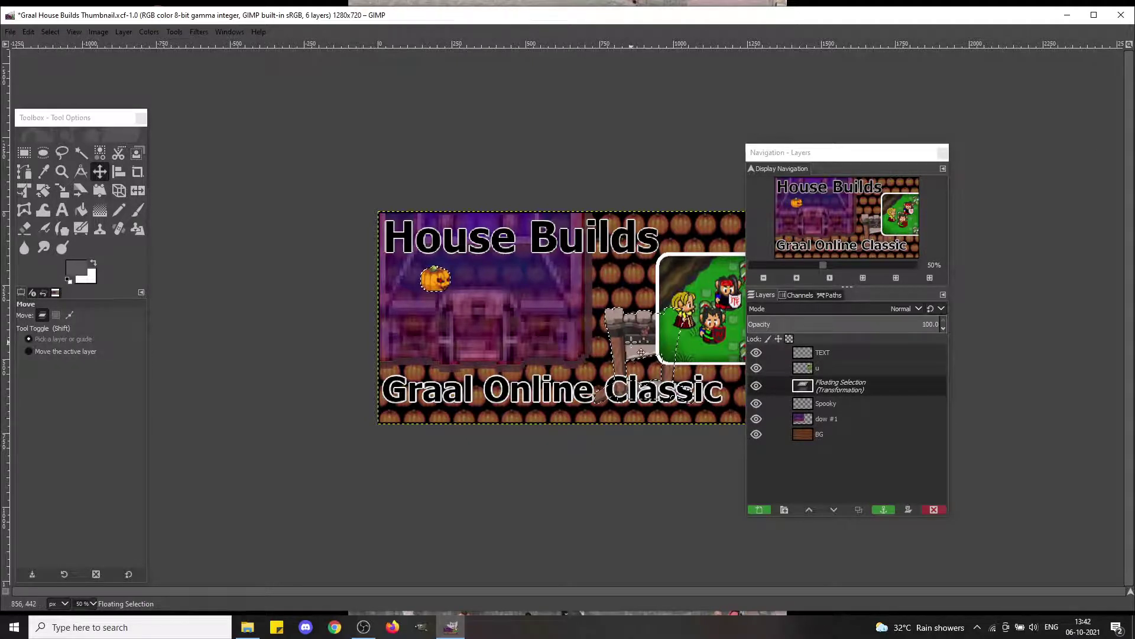
left_click_drag(632, 342, 579, 301)
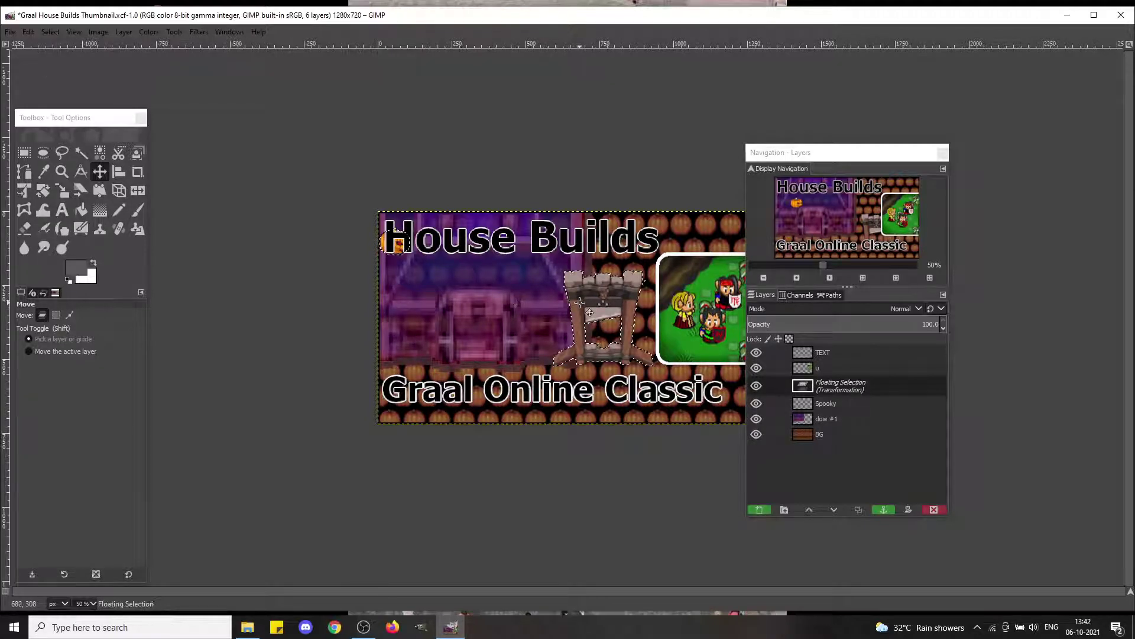
left_click(531, 291)
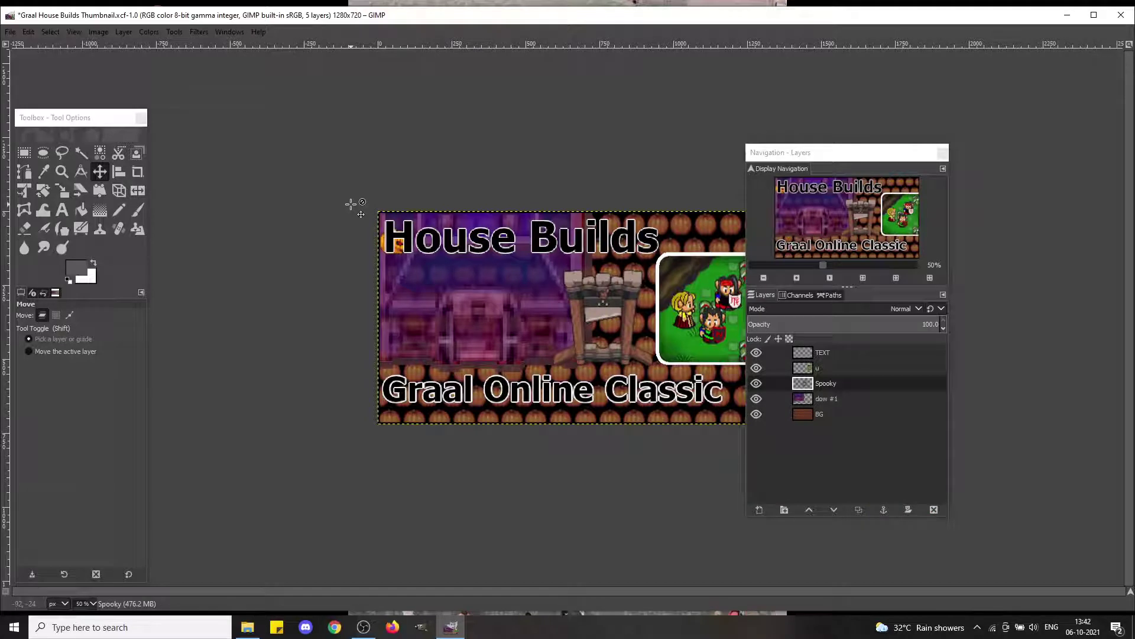
Step: Cut and paste the pumpkin from behind the upper title, move it down onto the left part of the roof, and anchor it
key("r")
left_click_drag(352, 201, 430, 273)
key("ctrl+x")
key("ctrl+v")
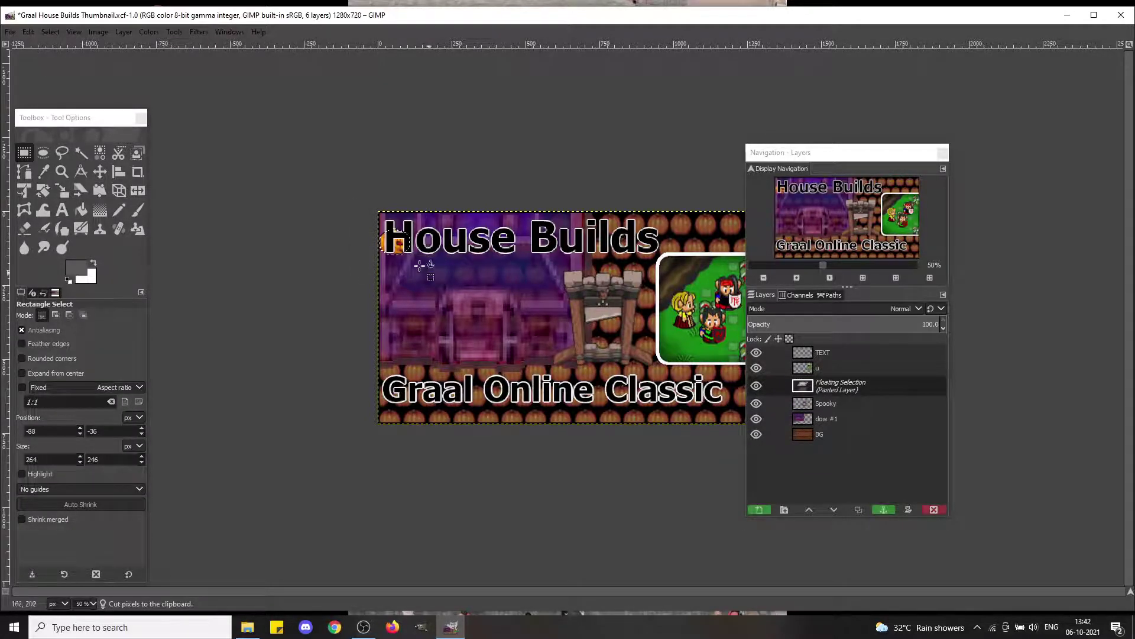
left_click_drag(410, 252, 418, 275)
key("ctrl+z")
left_click_drag(408, 255, 430, 298)
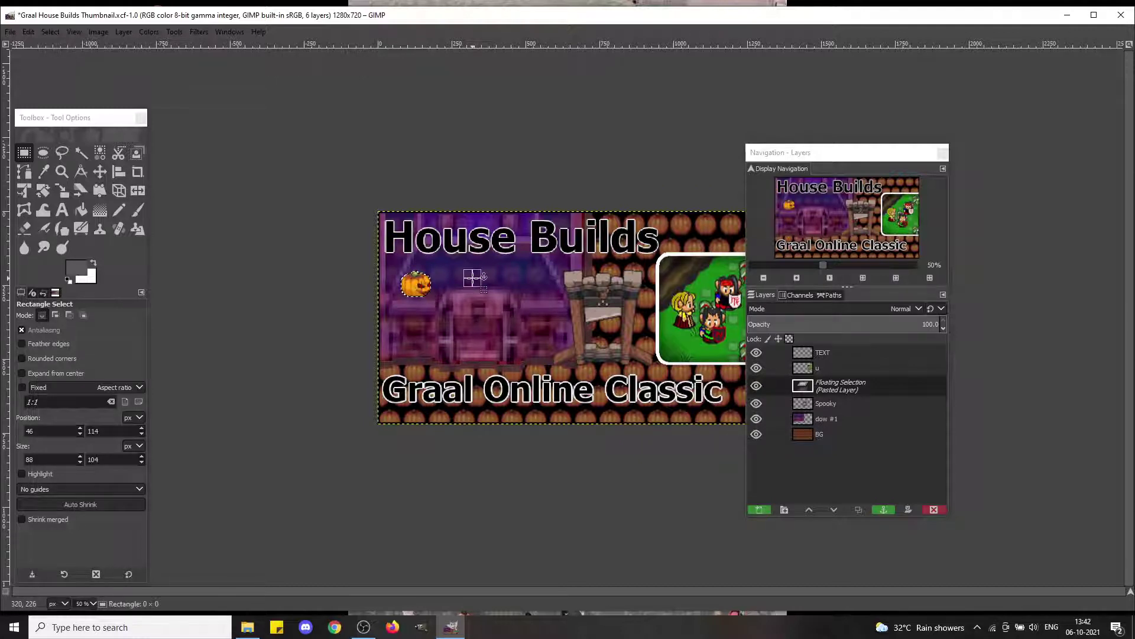
left_click(472, 278)
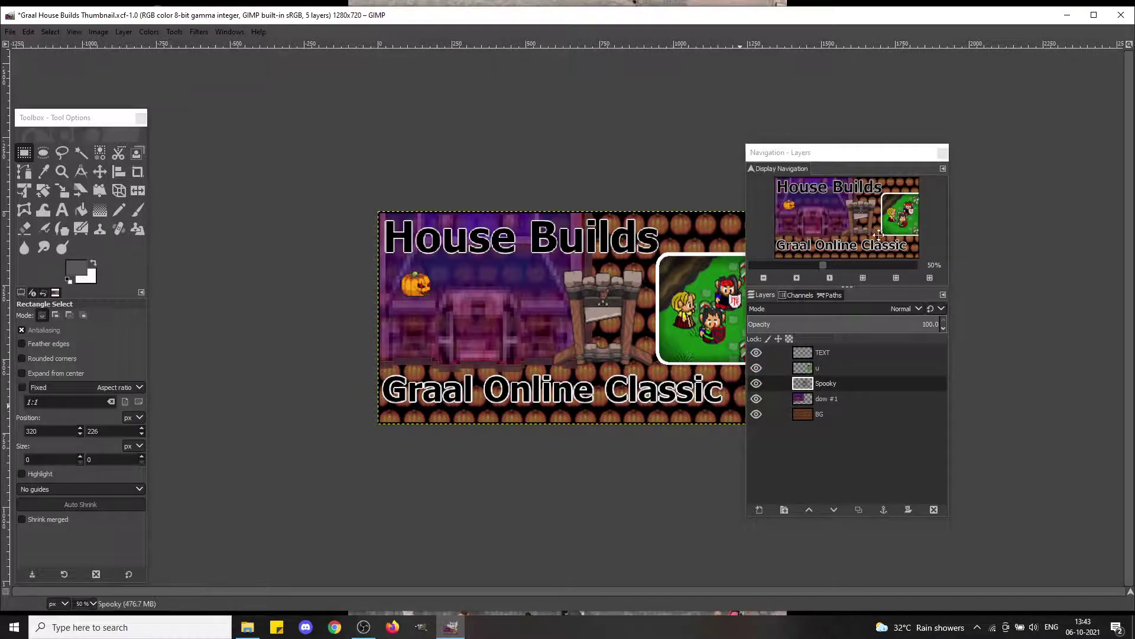
Step: Add a transparent 1280 × 720 px layer named Light directly above the dow #1 house layer
left_click_drag(842, 156, 887, 140)
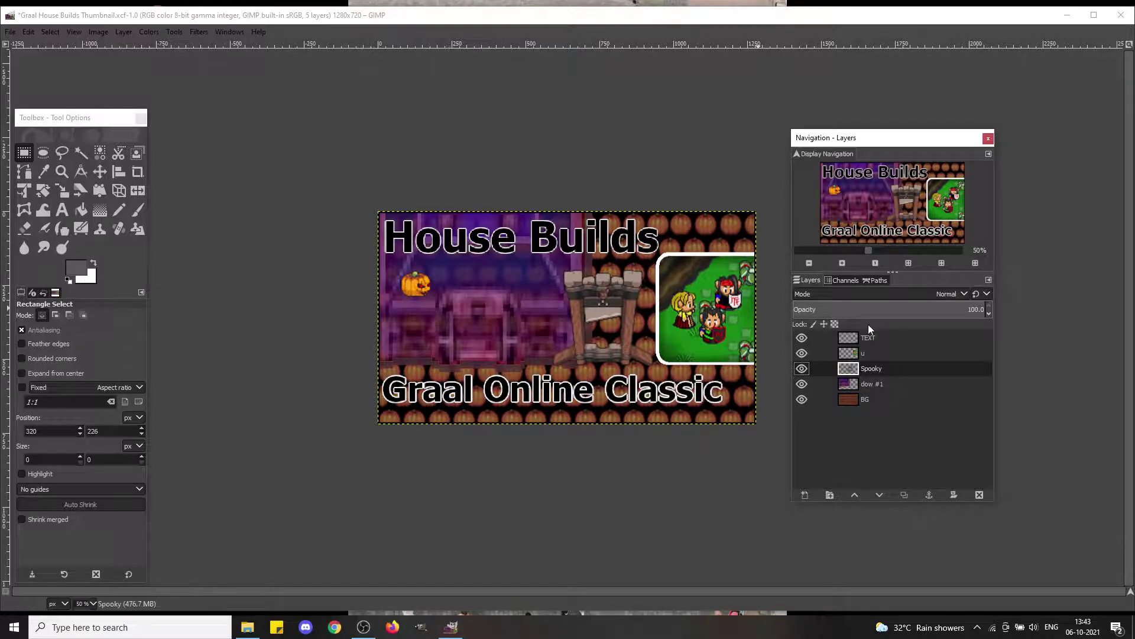
left_click(849, 392)
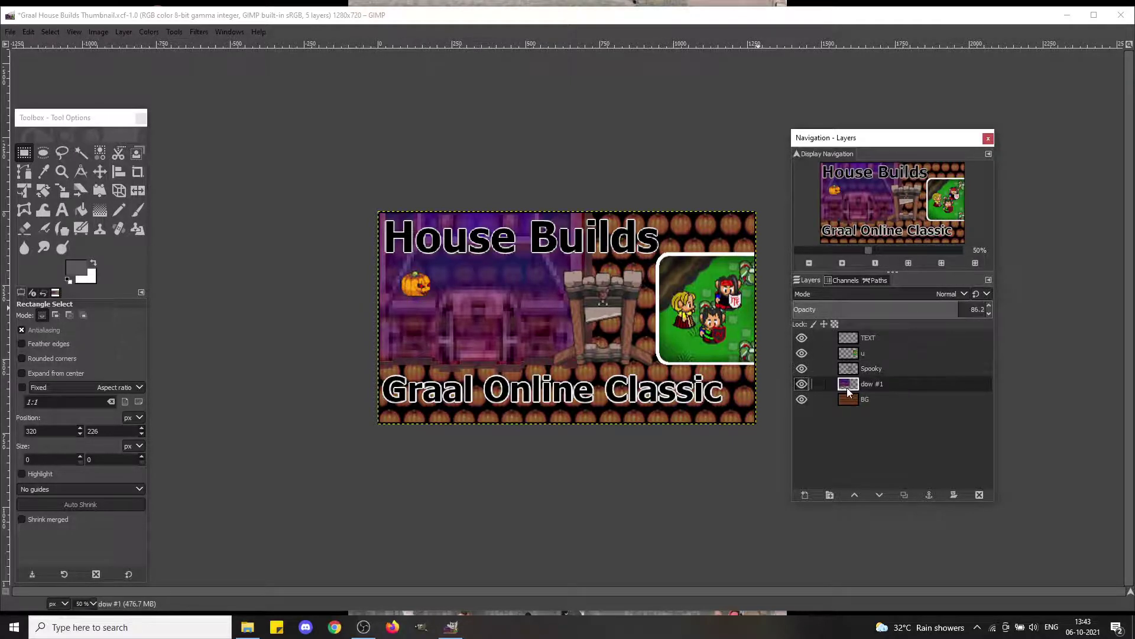
left_click(806, 495)
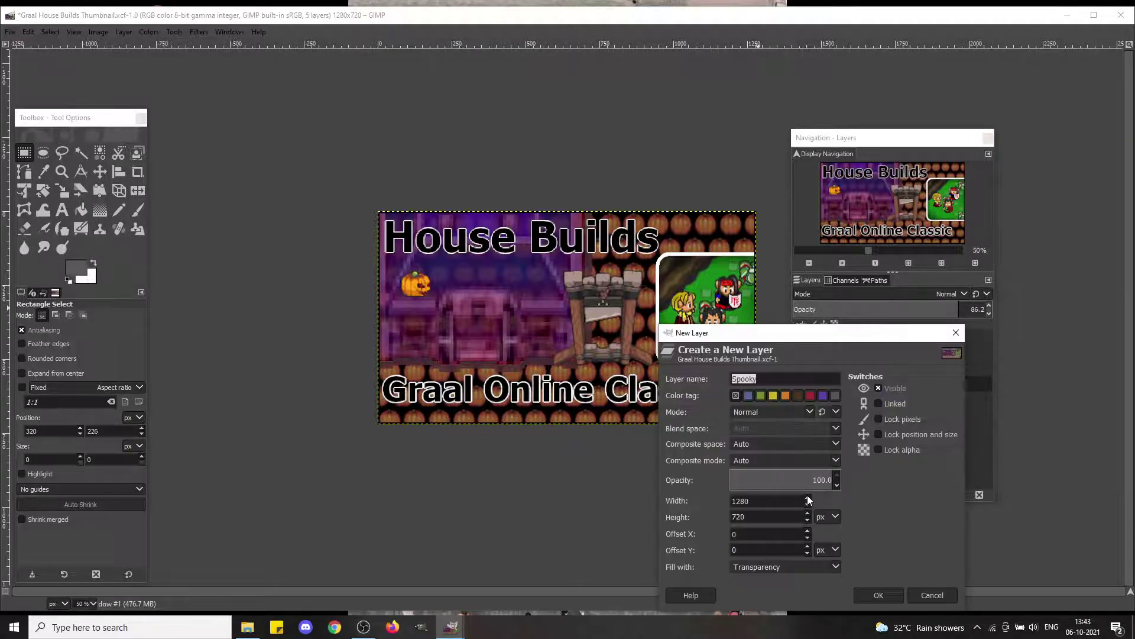
type("Light")
key("Return")
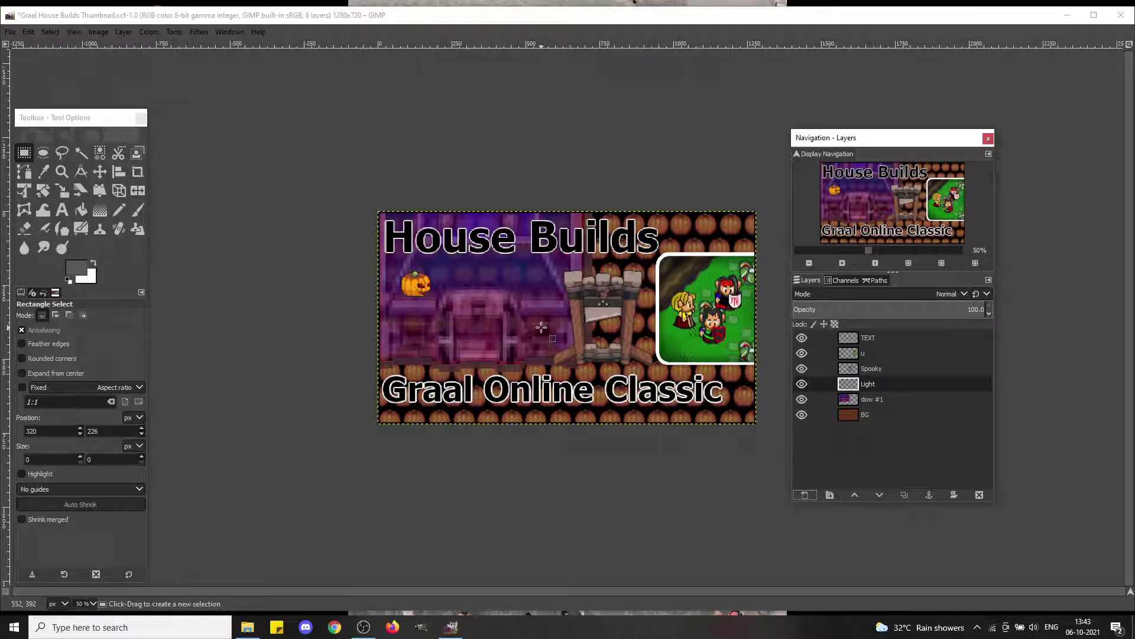
Step: Hide the Spooky, u, TEXT and BG layers, leaving only the Light and house layers visible
left_click(802, 369)
left_click(801, 353)
left_click(801, 340)
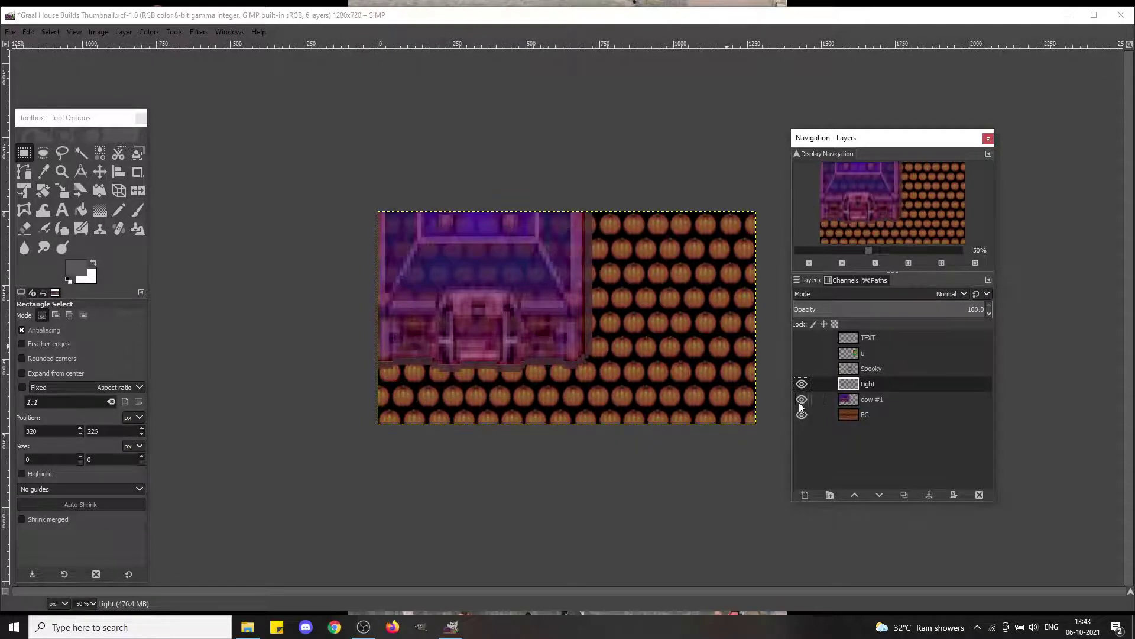
left_click(802, 400)
left_click(801, 403)
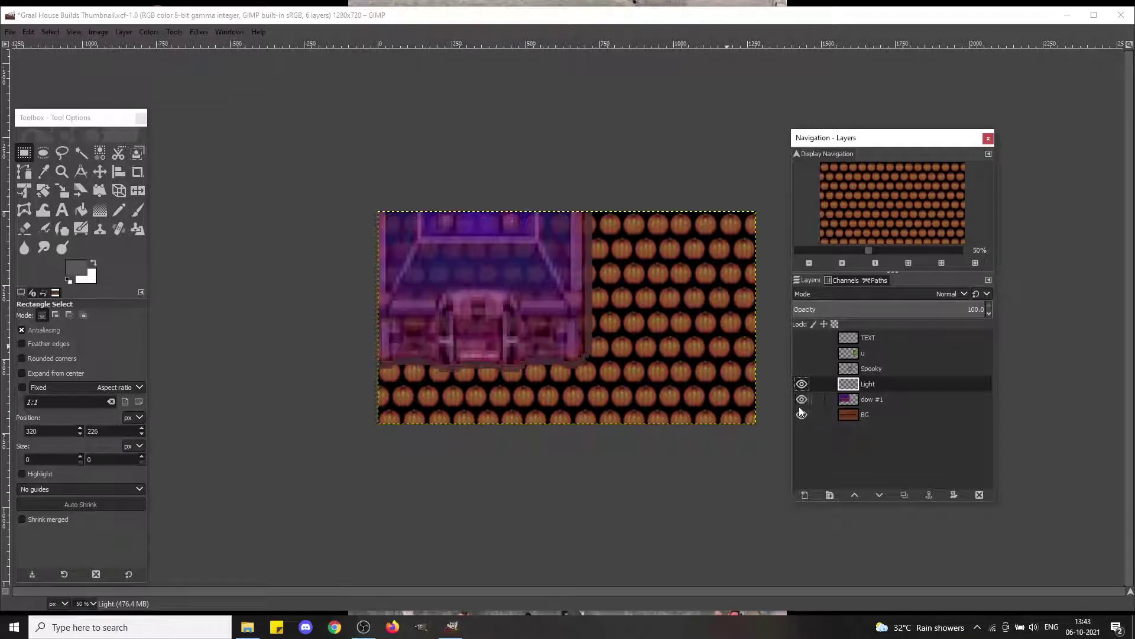
left_click(800, 415)
left_click(554, 387)
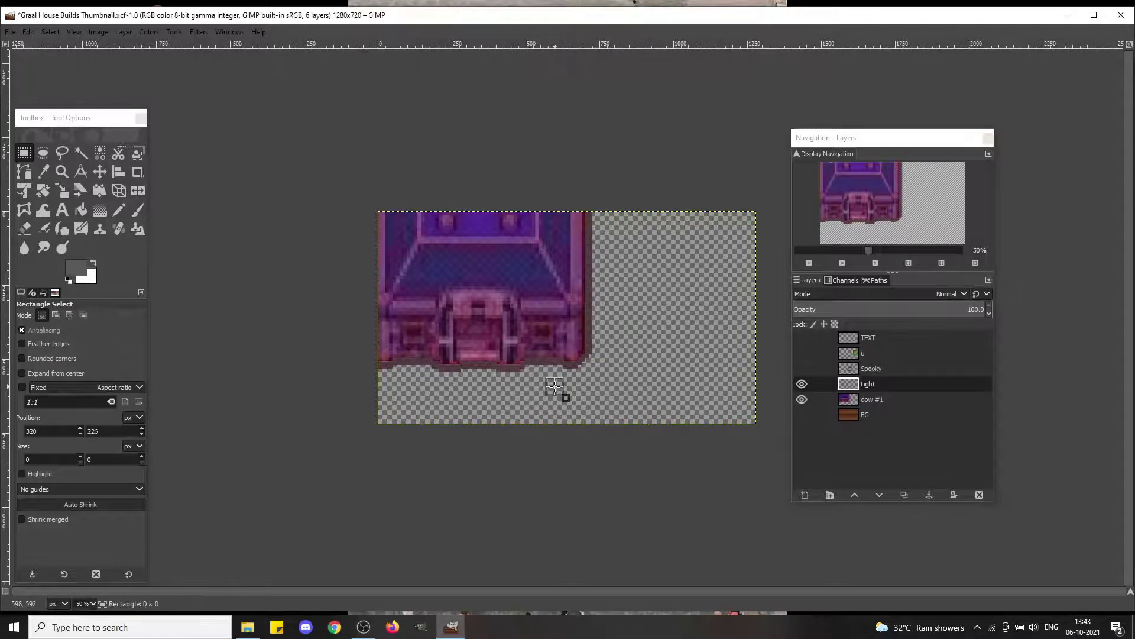
Step: Set the foreground colour to bright yellow, eef343
left_click(898, 254)
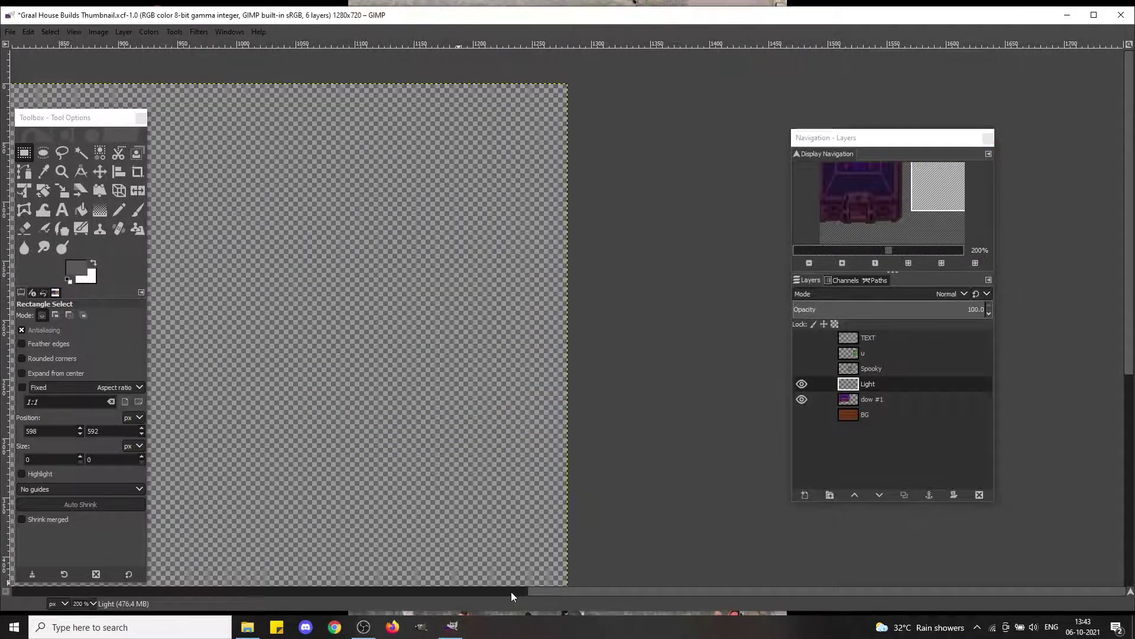
left_click_drag(511, 591, 151, 592)
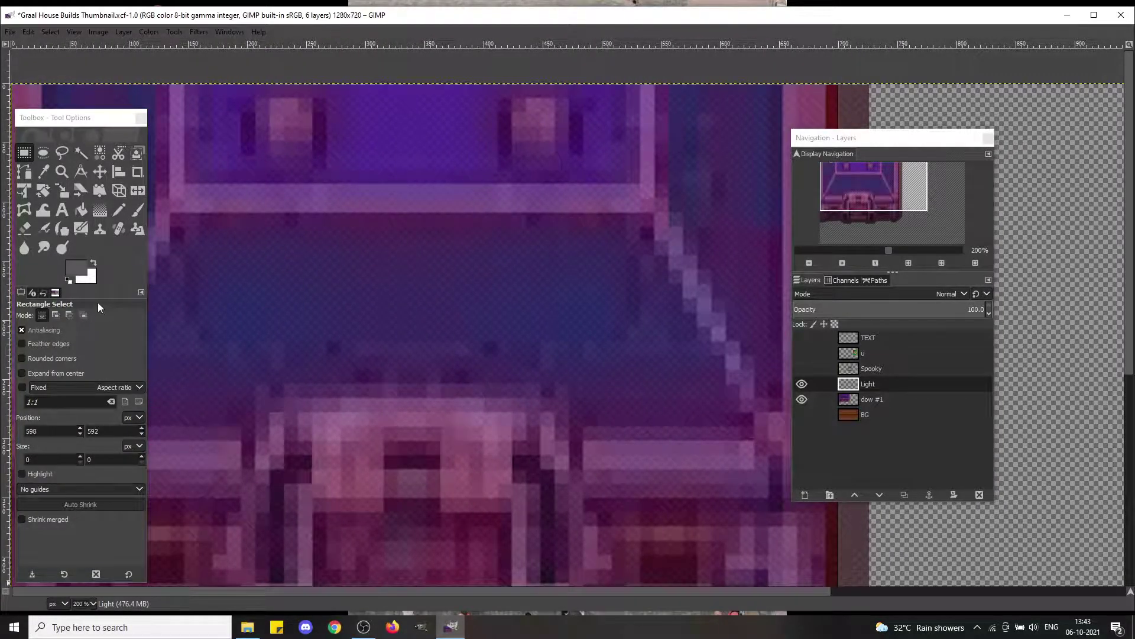
left_click(81, 274)
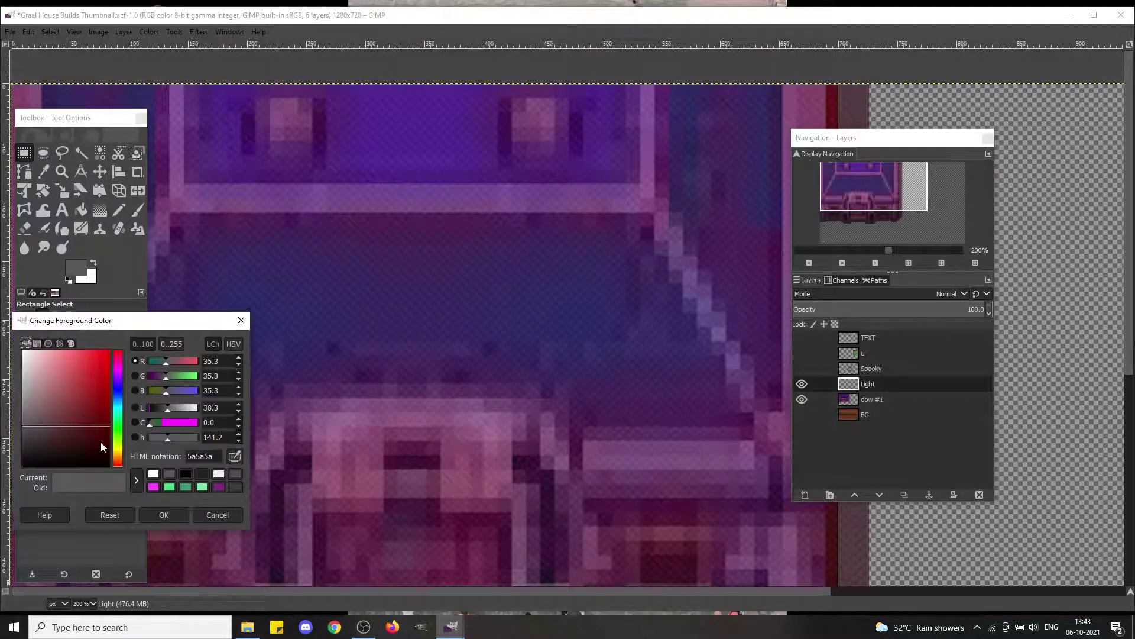
left_click(118, 453)
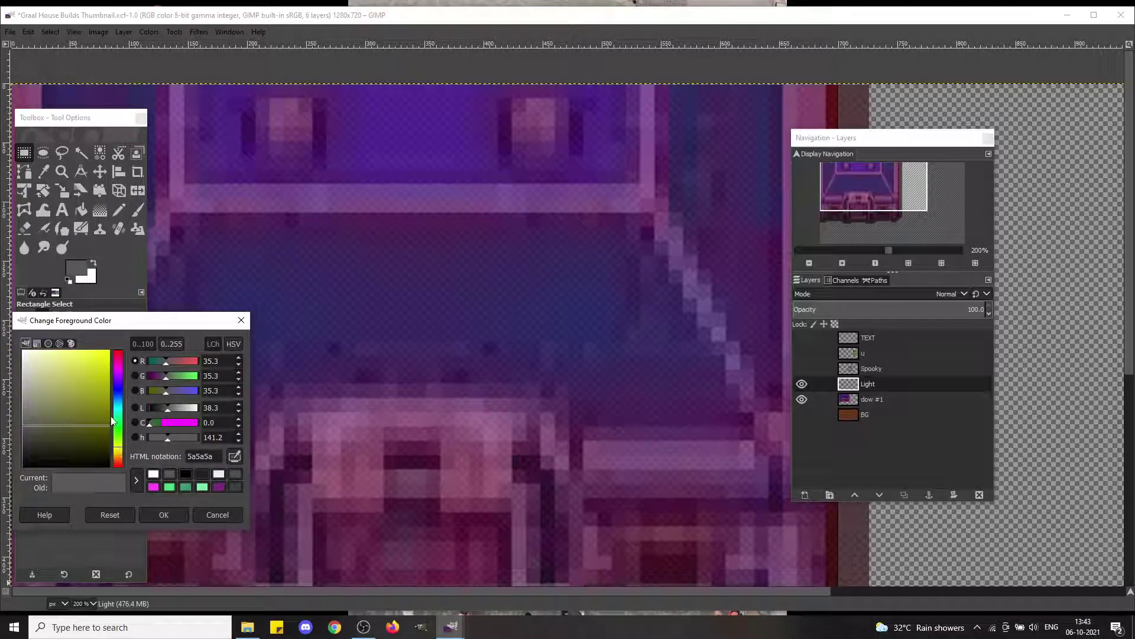
left_click_drag(105, 399, 85, 355)
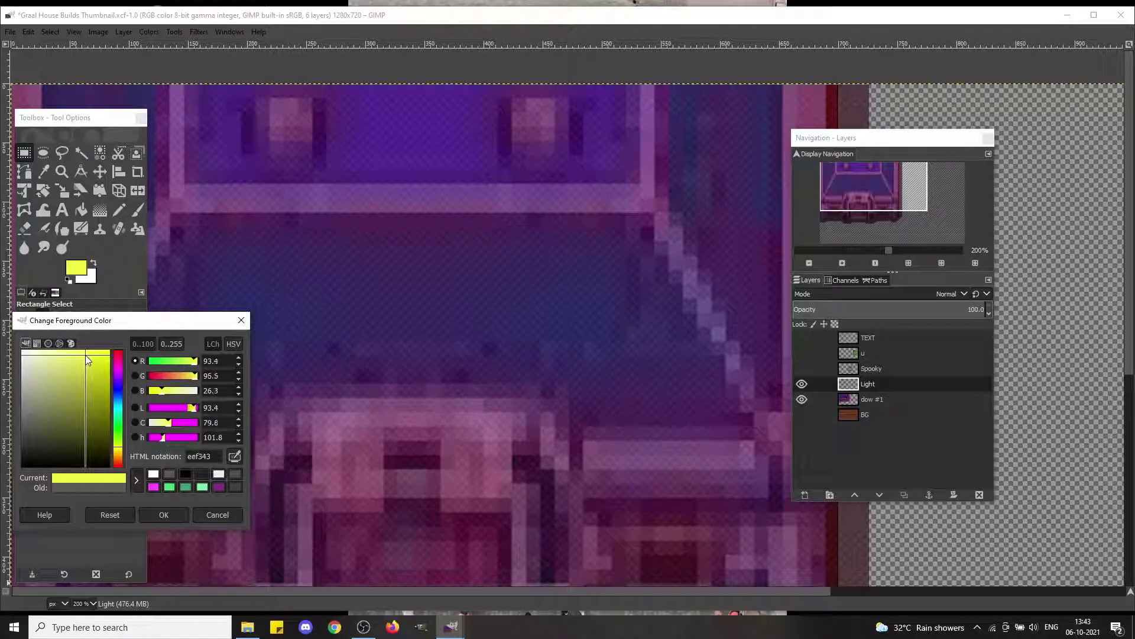
left_click(163, 515)
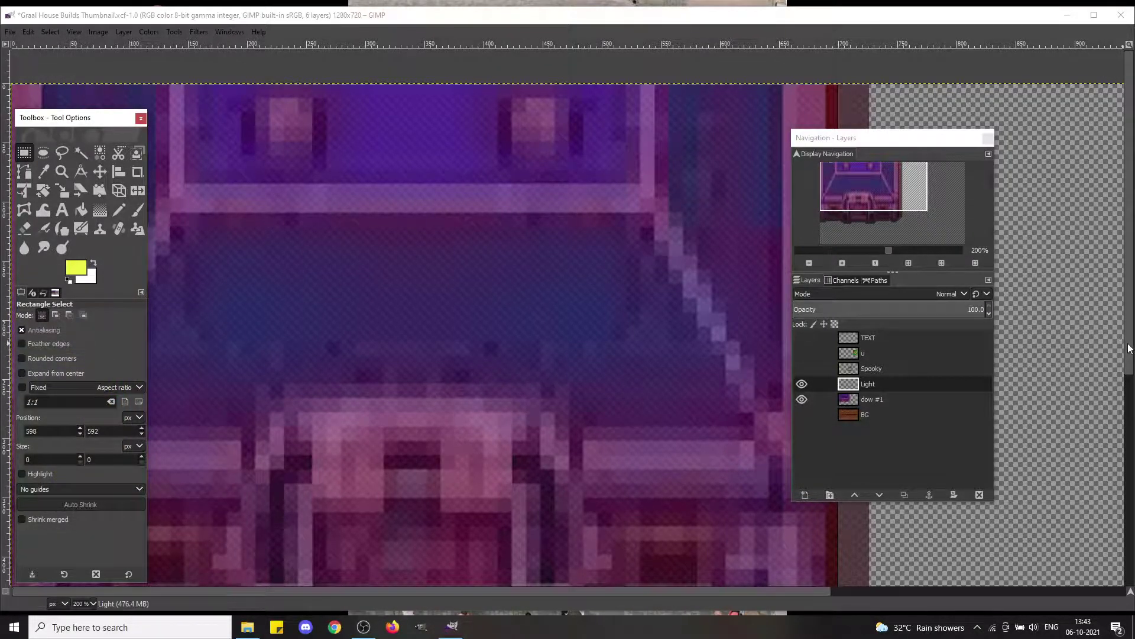
Step: Fill a 48 × 50 px rectangle over the house's lower-right window with the yellow foreground colour, and clear the selection
scroll(1129, 348, "down", 5)
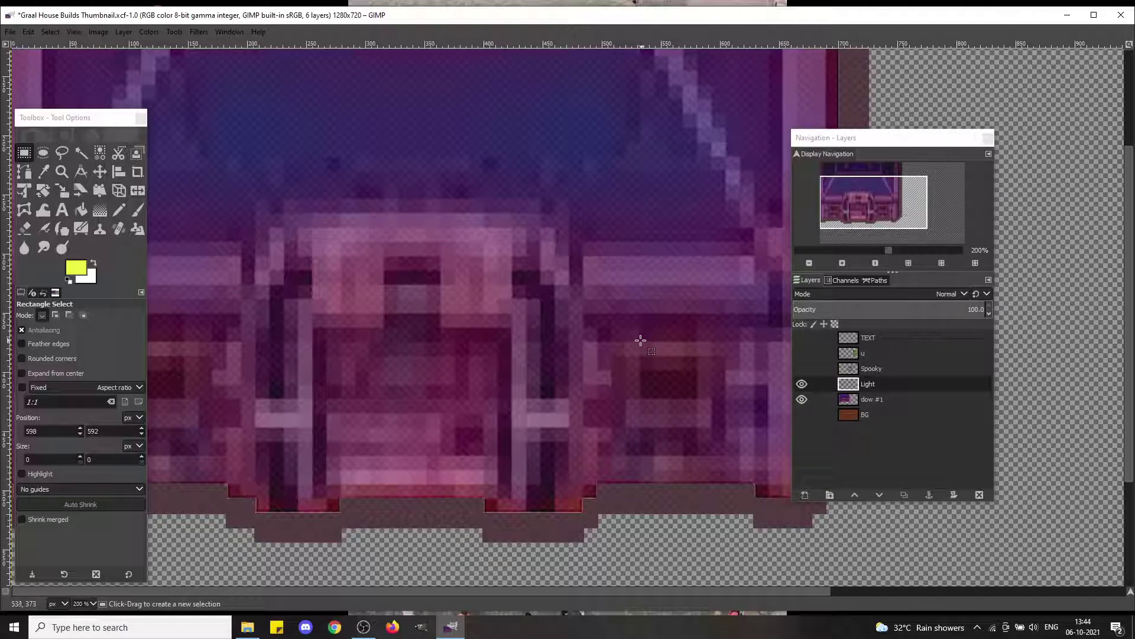
left_click_drag(641, 340, 698, 398)
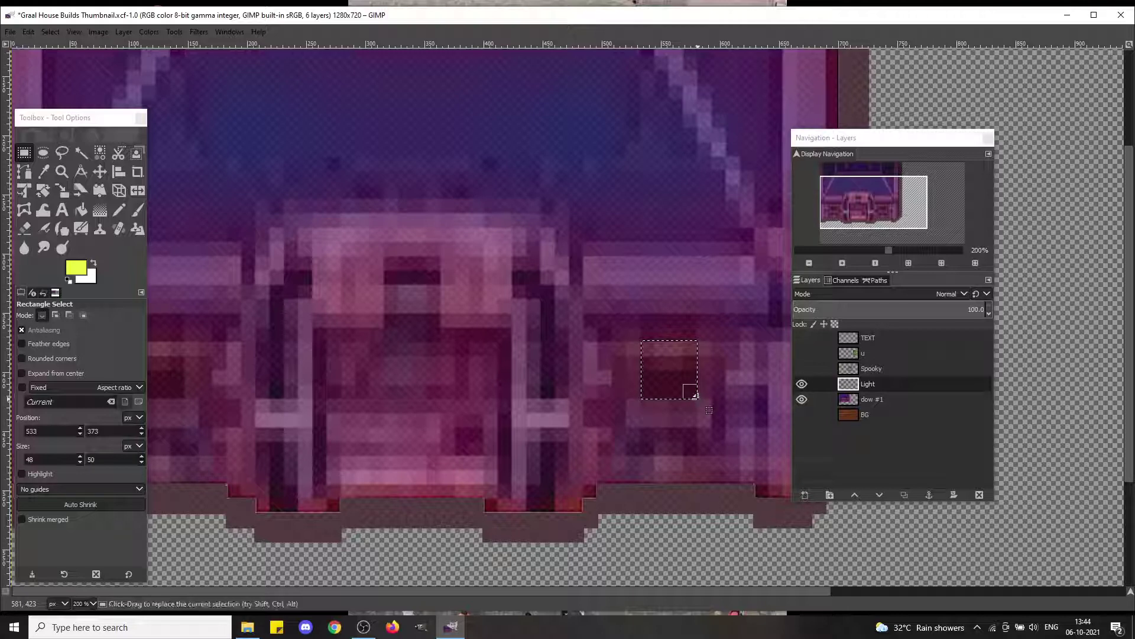
key("shift")
key("shift+b")
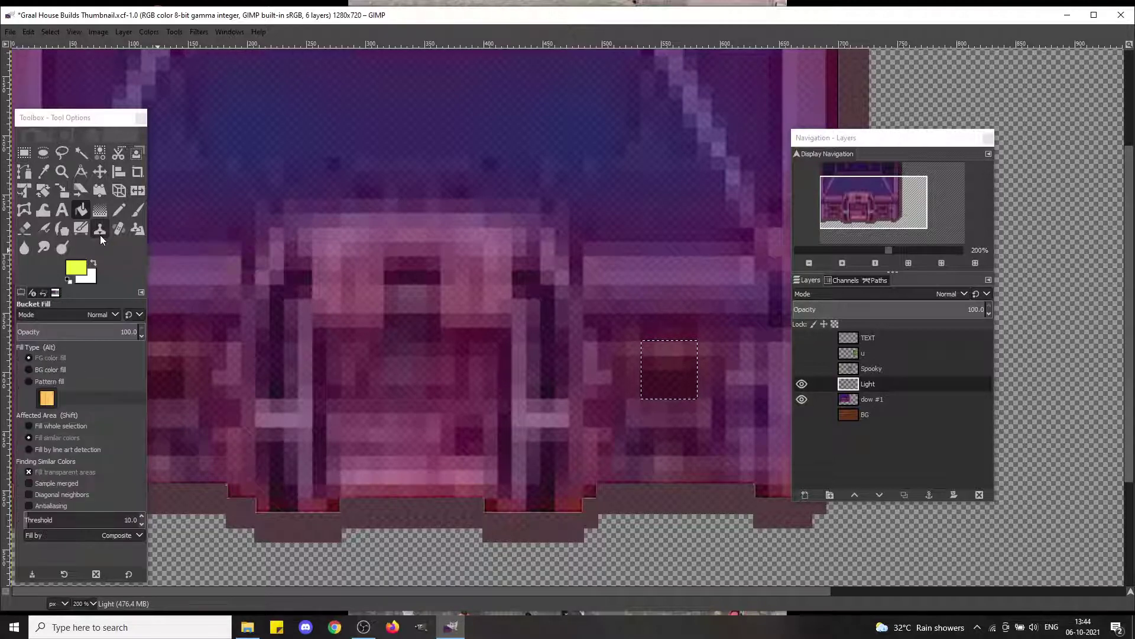
key("shift")
left_click(663, 370)
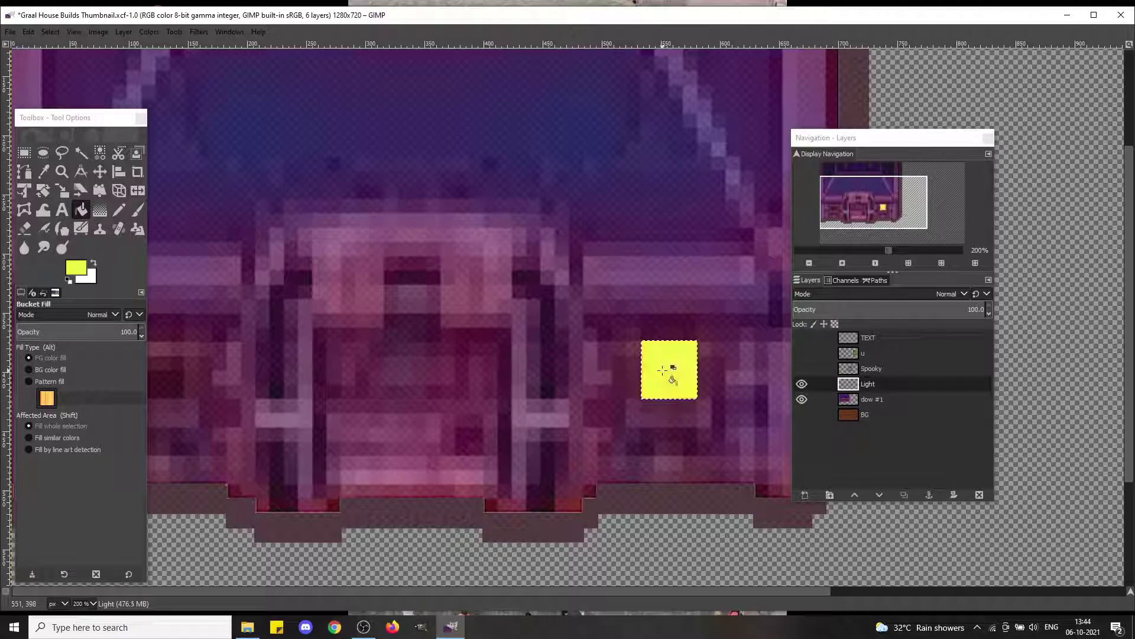
key("r")
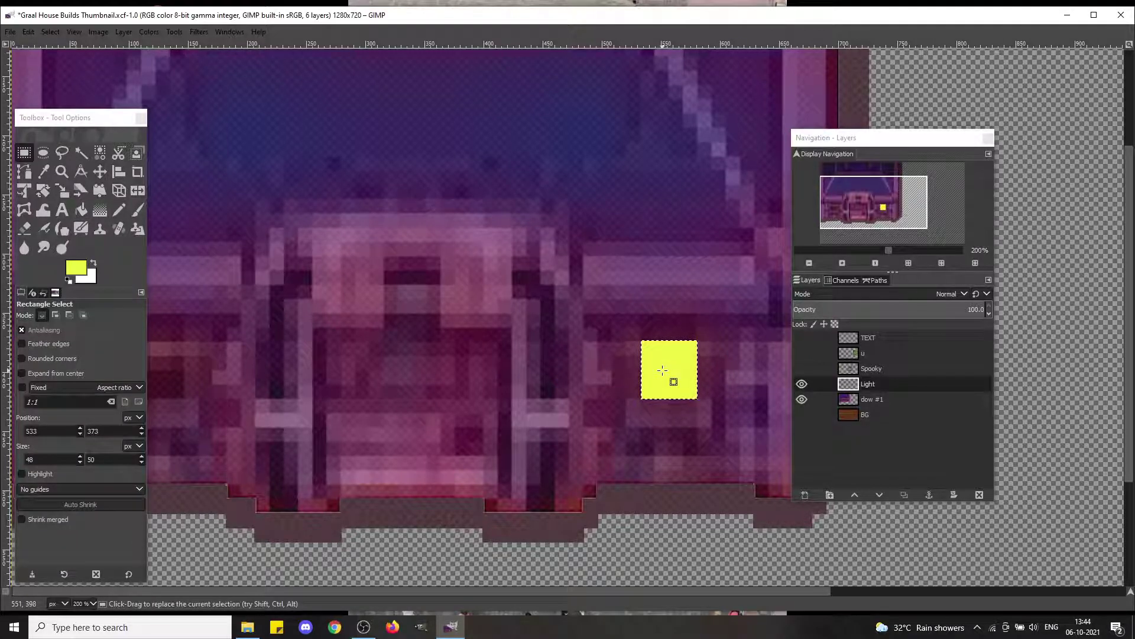
left_click(585, 373)
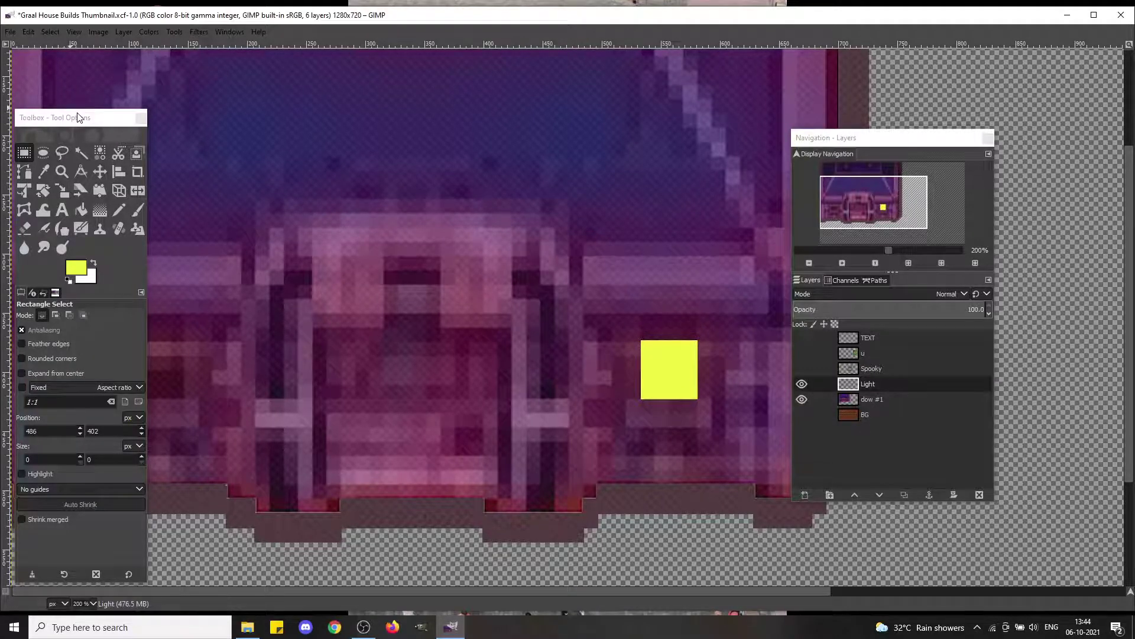
Step: Copy and paste the yellow window square, move the copy straight across onto the house's lower-left window, and anchor it
left_click_drag(79, 116, 425, 99)
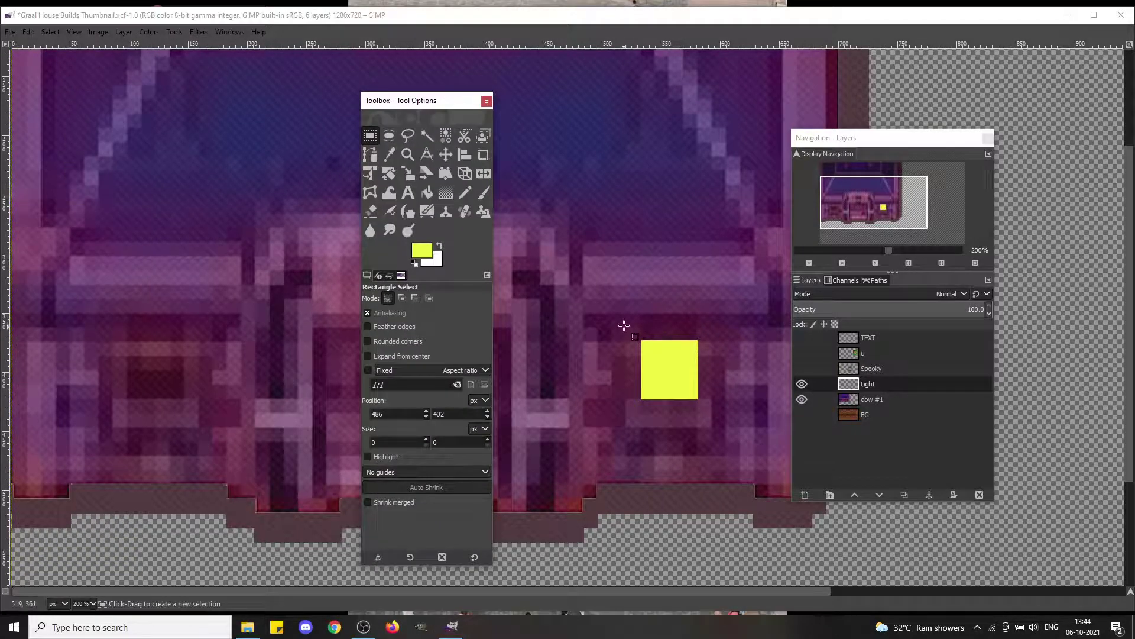
left_click_drag(625, 325, 749, 444)
key("ctrl+c")
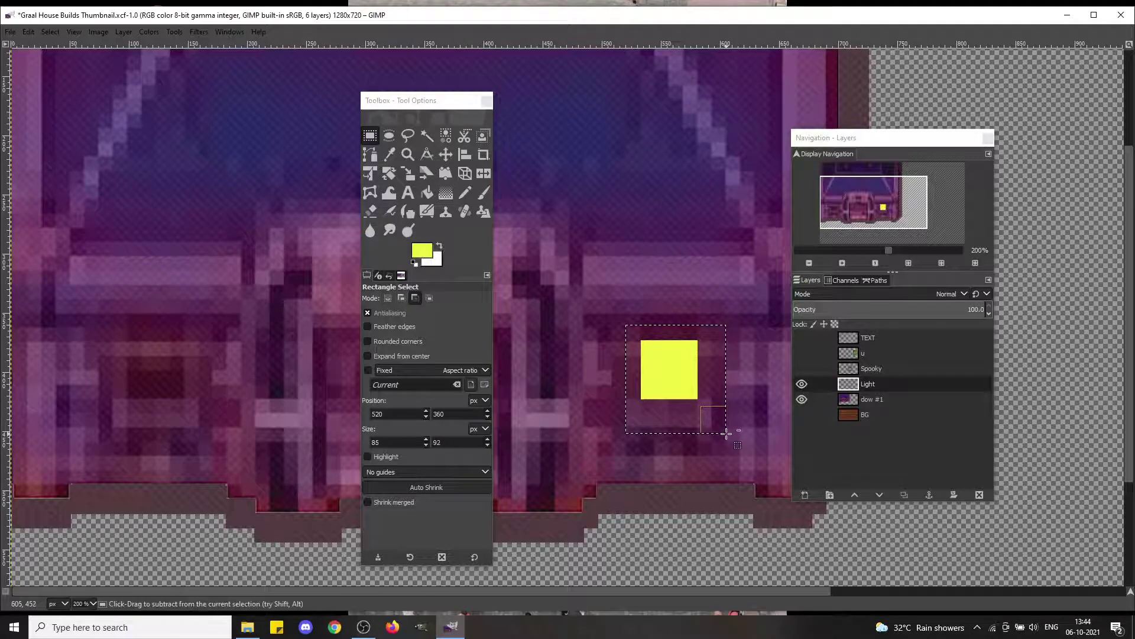
key("ctrl+v")
key("shift+Left")
key("shift+Left")
key("shift+Left")
key("shift+Left")
key("shift+Left")
key("shift+Left")
key("shift+Left")
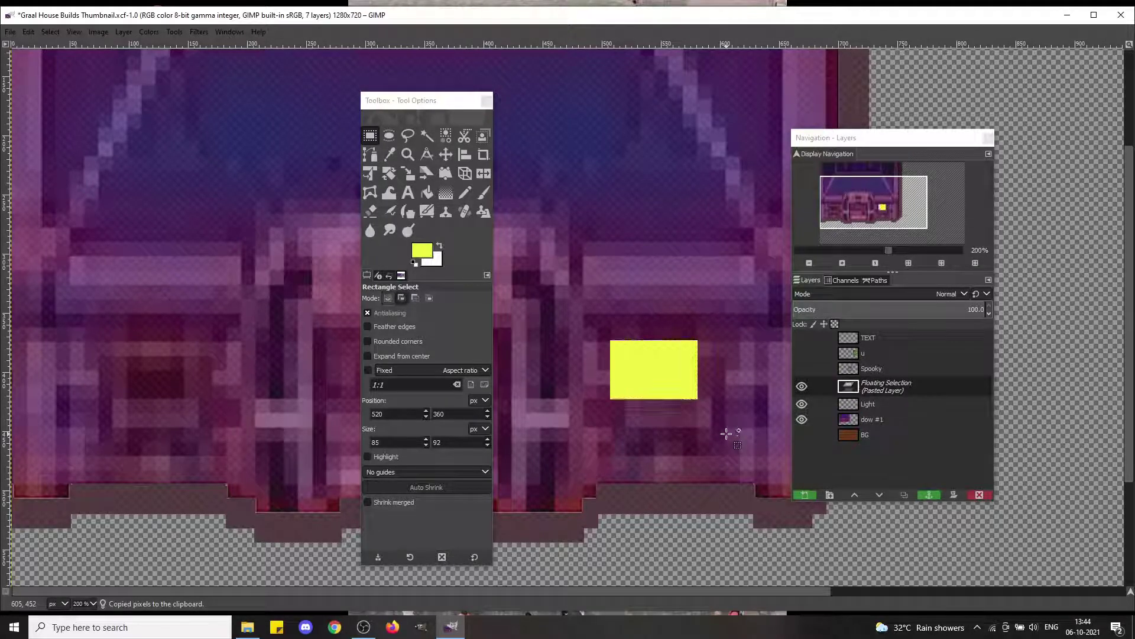
key("shift+Left")
key("shift+Left")
key("shift+Left")
key("shift+Left")
key("shift+Left")
key("shift+Left")
key("shift+Left")
key("shift+Left")
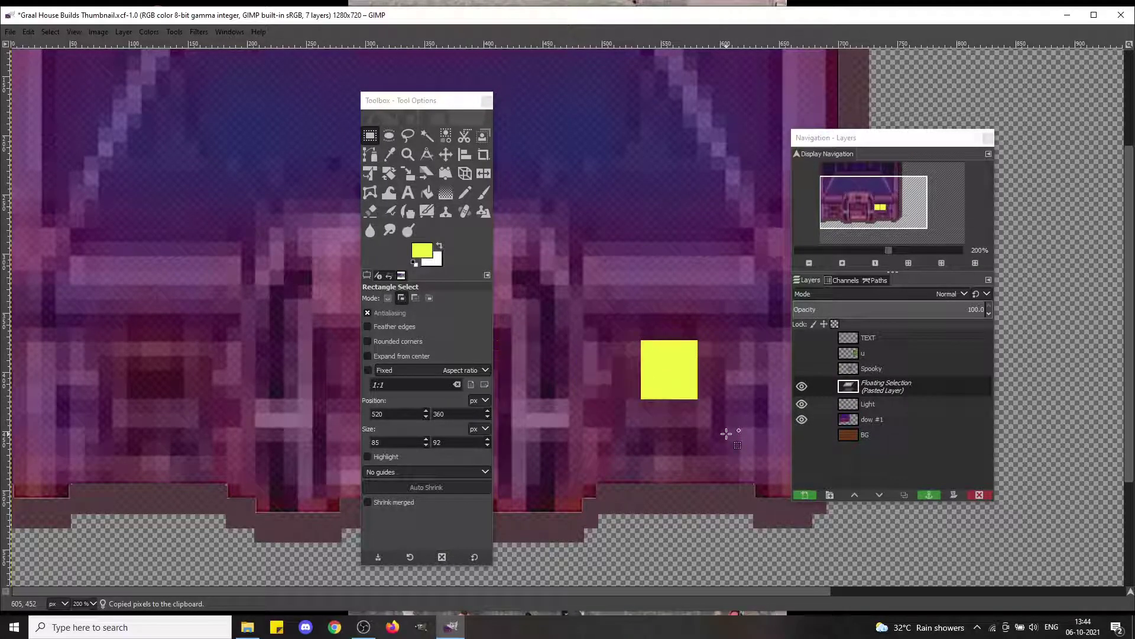
key("shift+Left")
key("shift+Left")
key("shift+Left")
key("shift+Left")
key("shift+Left")
key("shift+Left")
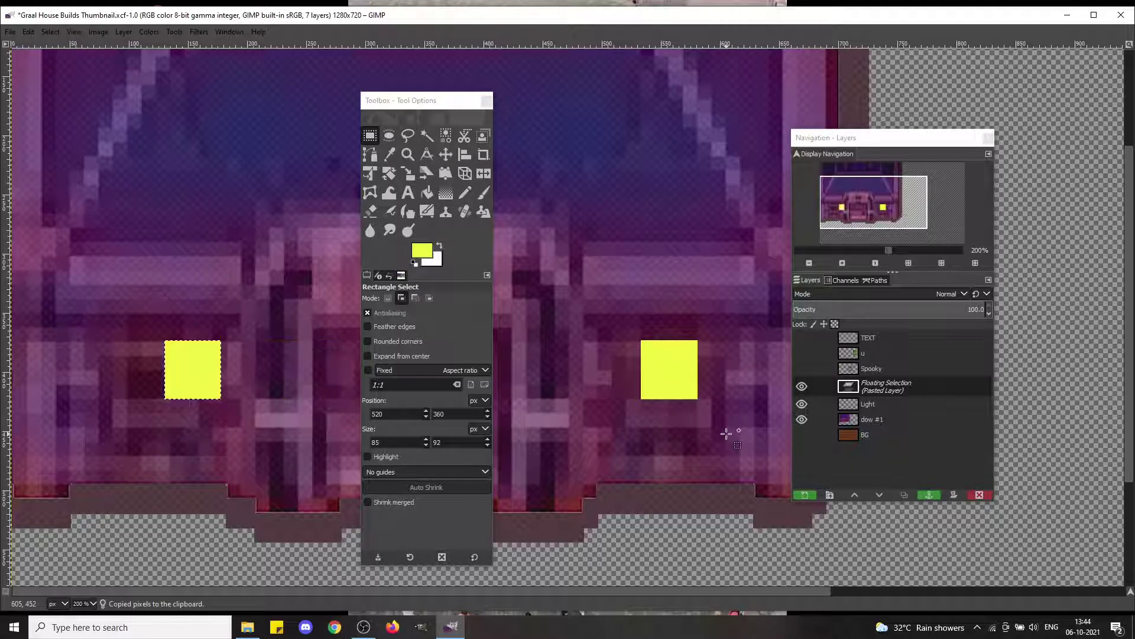
key("Left")
key("Left")
key("Left")
key("Left")
key("Left")
key("Left")
key("Left")
key("Left")
key("Left")
key("Left")
key("Left")
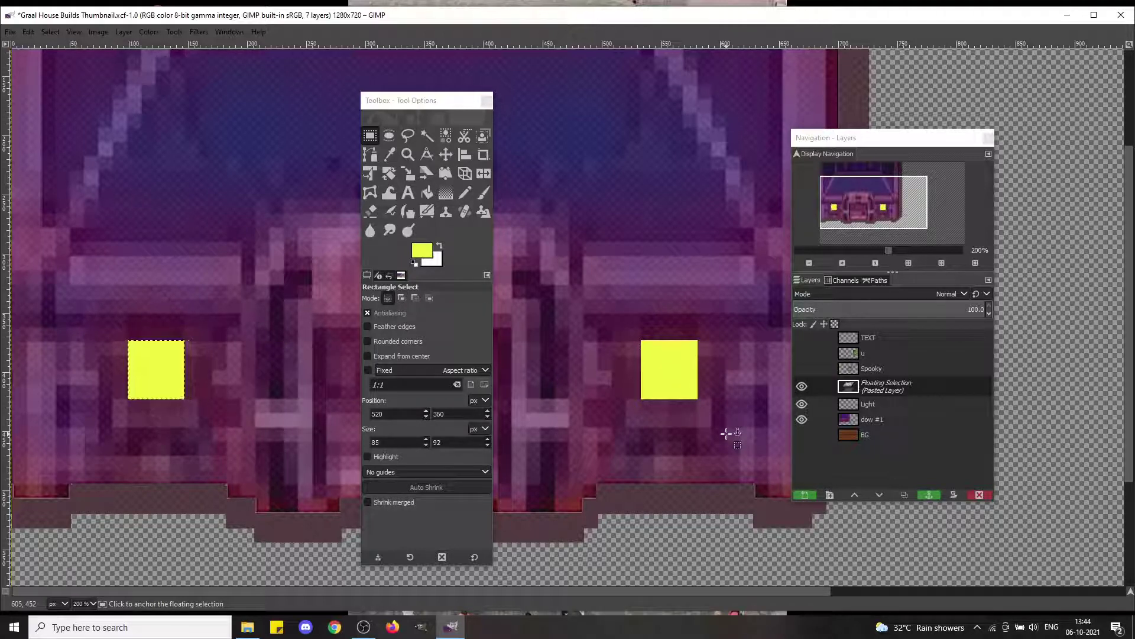
left_click(646, 306)
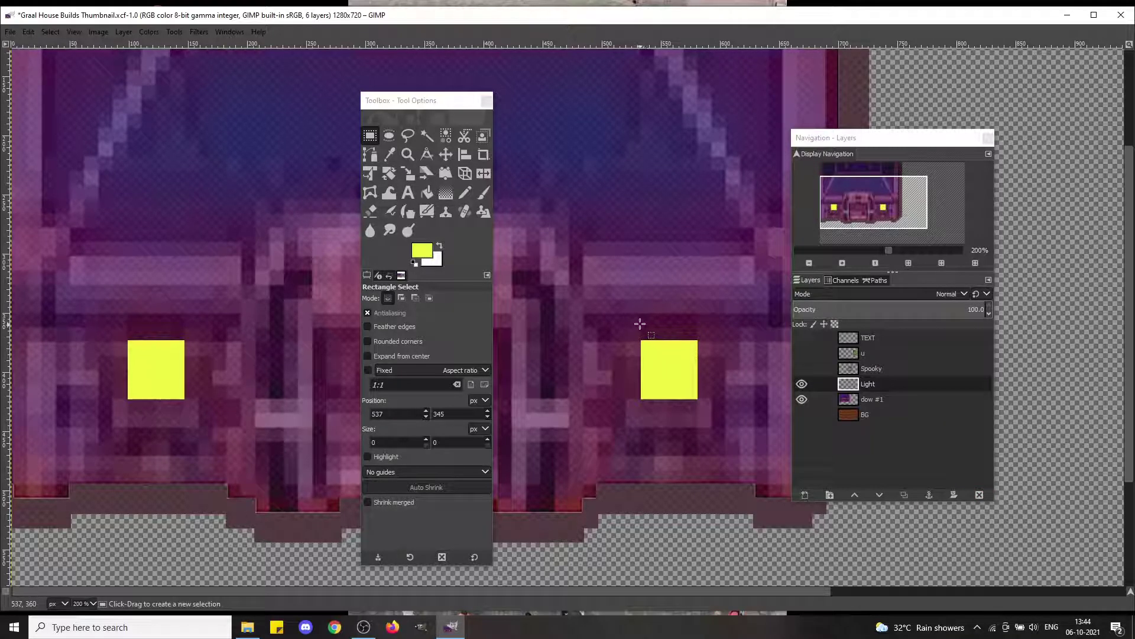
left_click_drag(640, 323, 699, 341)
left_click(642, 240)
left_click(603, 358)
Step: Apply a Softglow filter to the Light layer with glow radius 30.485, brightness 0.529 and sharpness 0.448
left_click(174, 32)
mouse_move(151, 34)
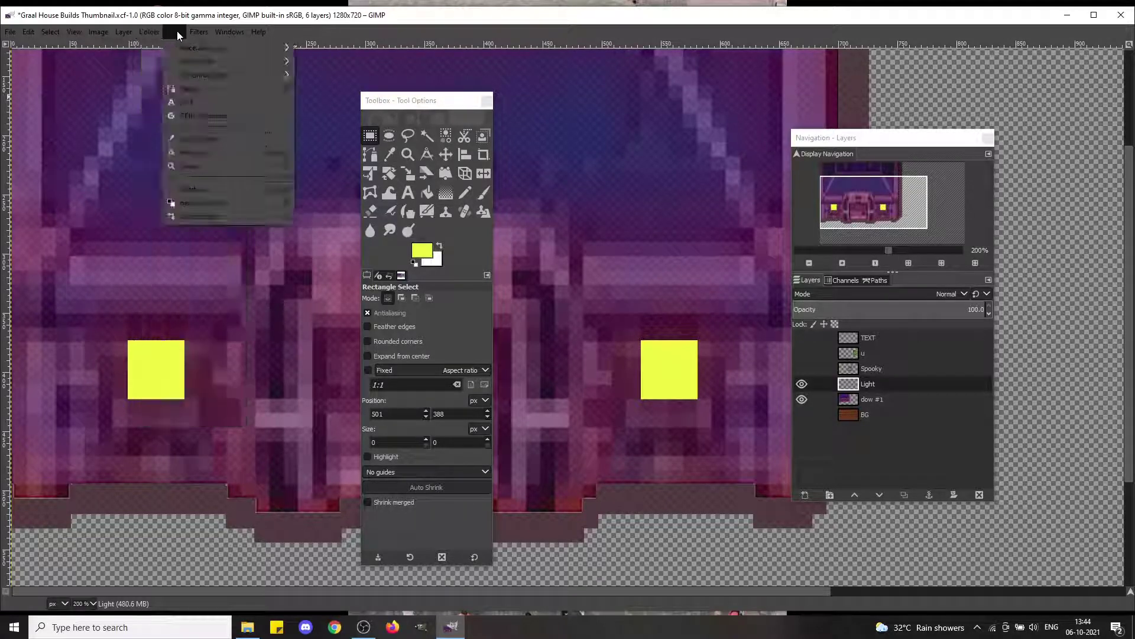
mouse_move(194, 34)
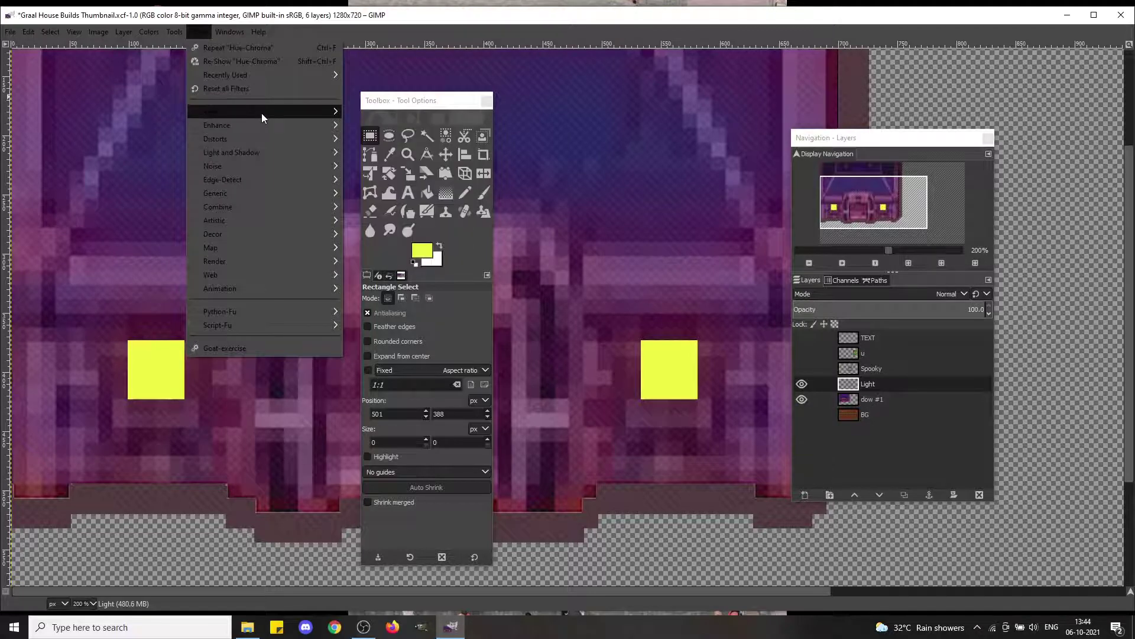
mouse_move(268, 144)
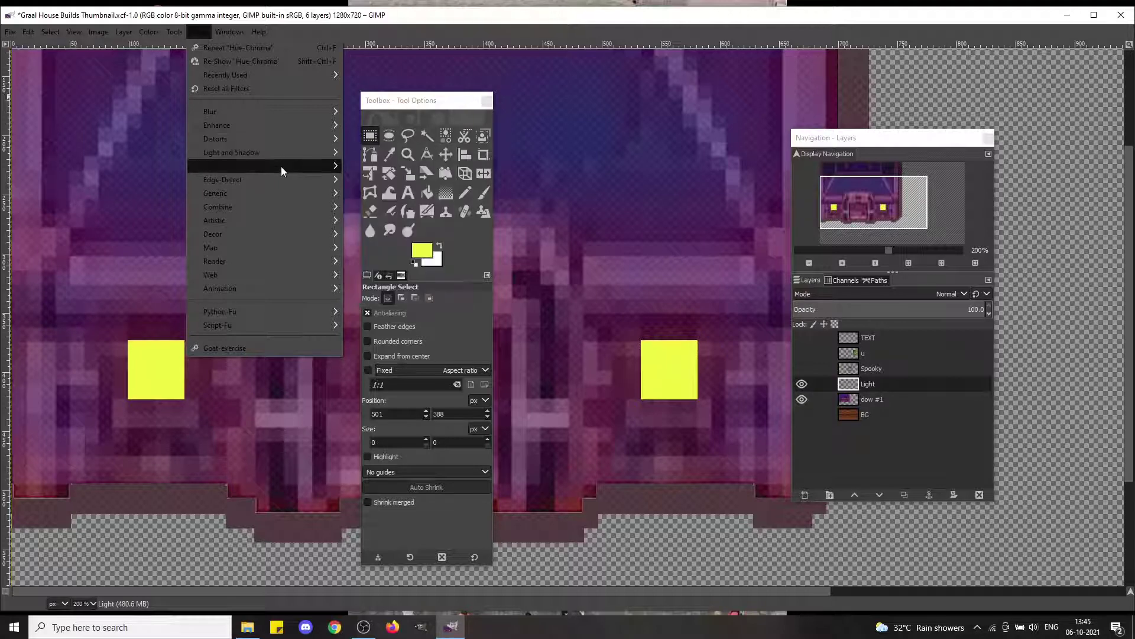
mouse_move(278, 120)
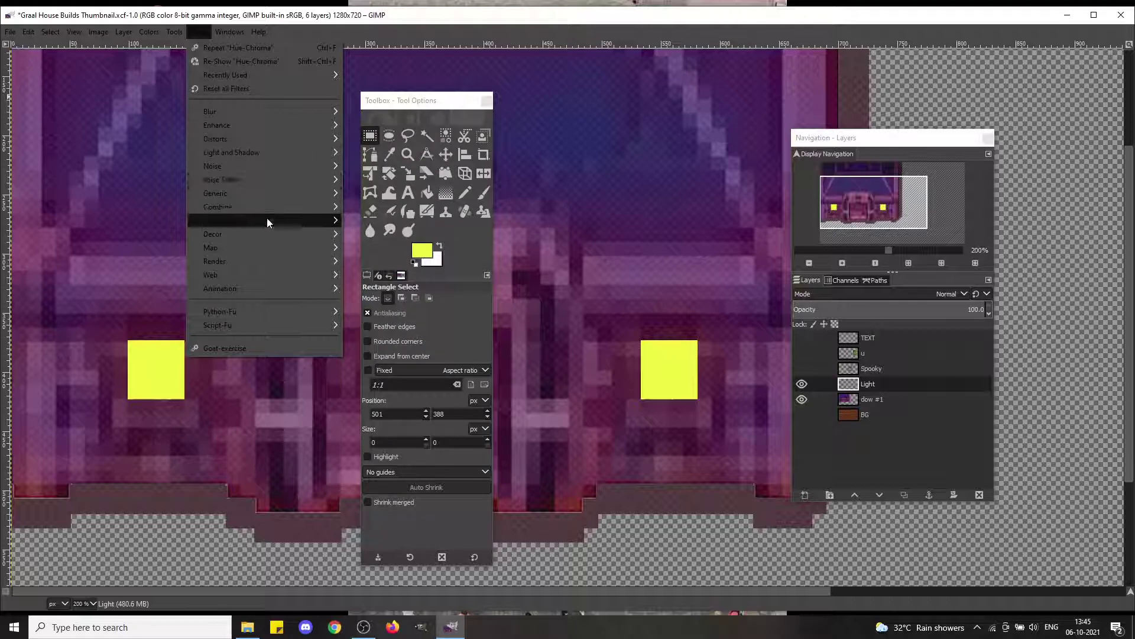
mouse_move(268, 221)
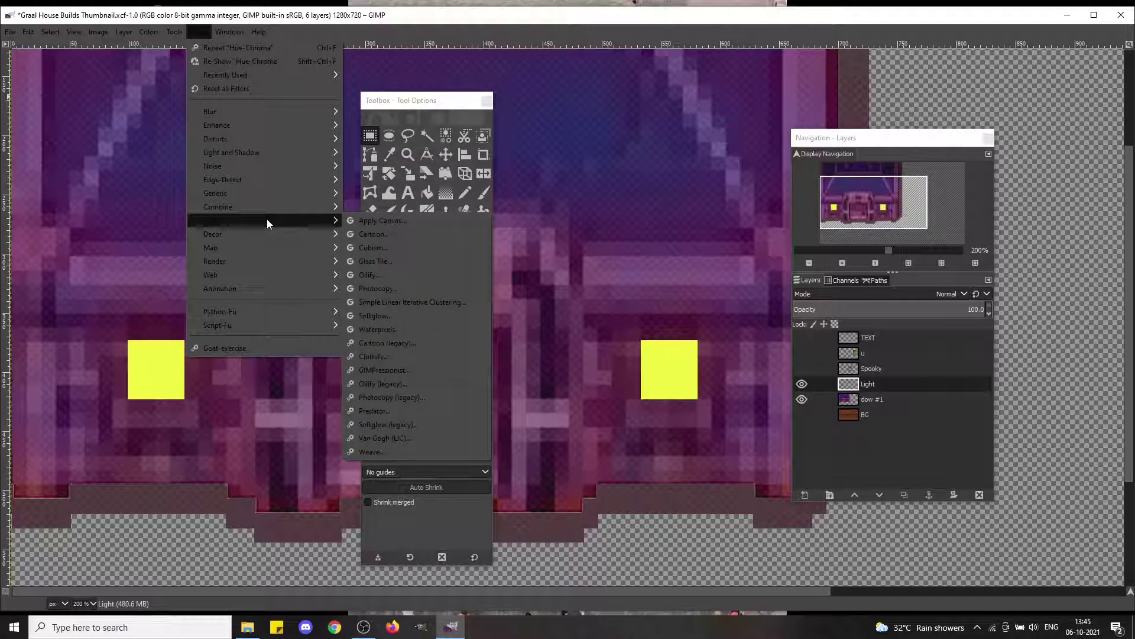
left_click(379, 315)
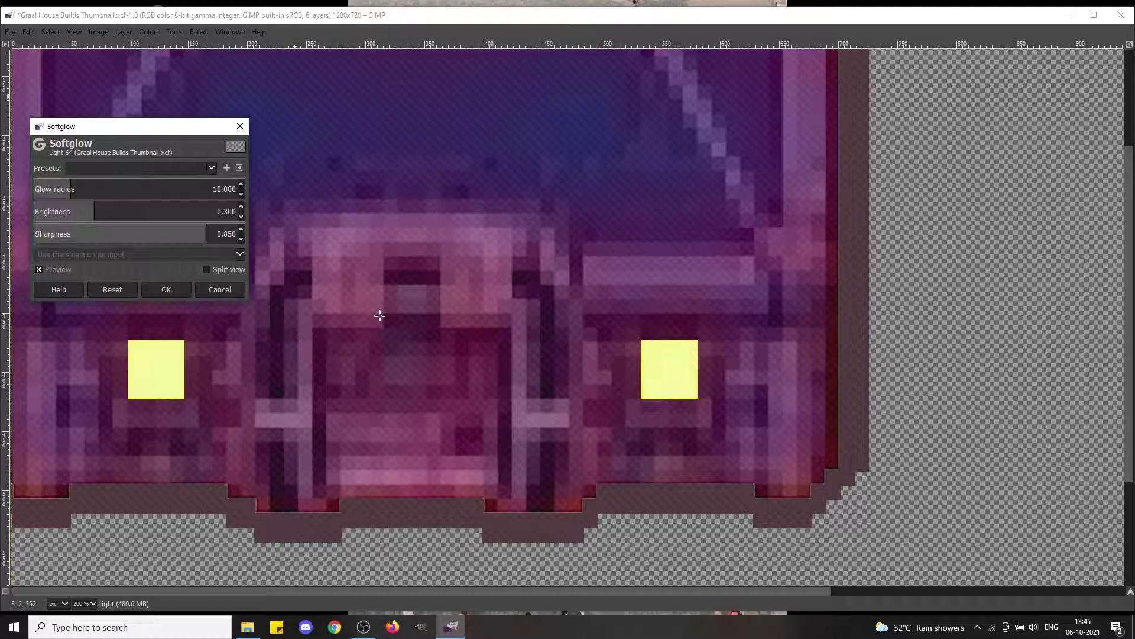
left_click(89, 189)
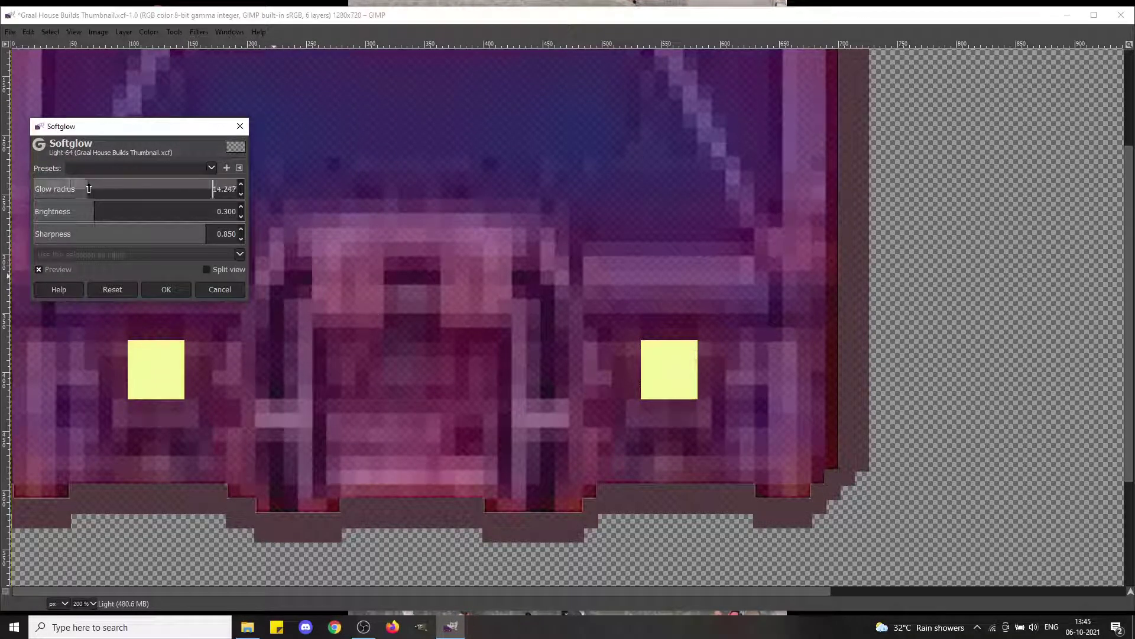
left_click(104, 189)
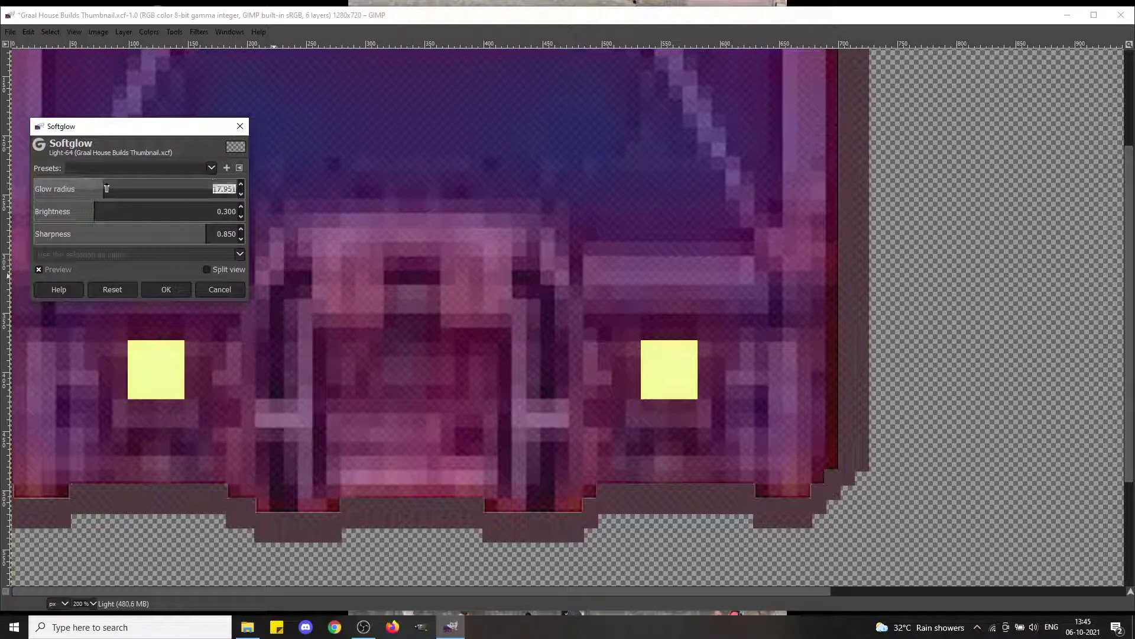
left_click(115, 187)
left_click(124, 187)
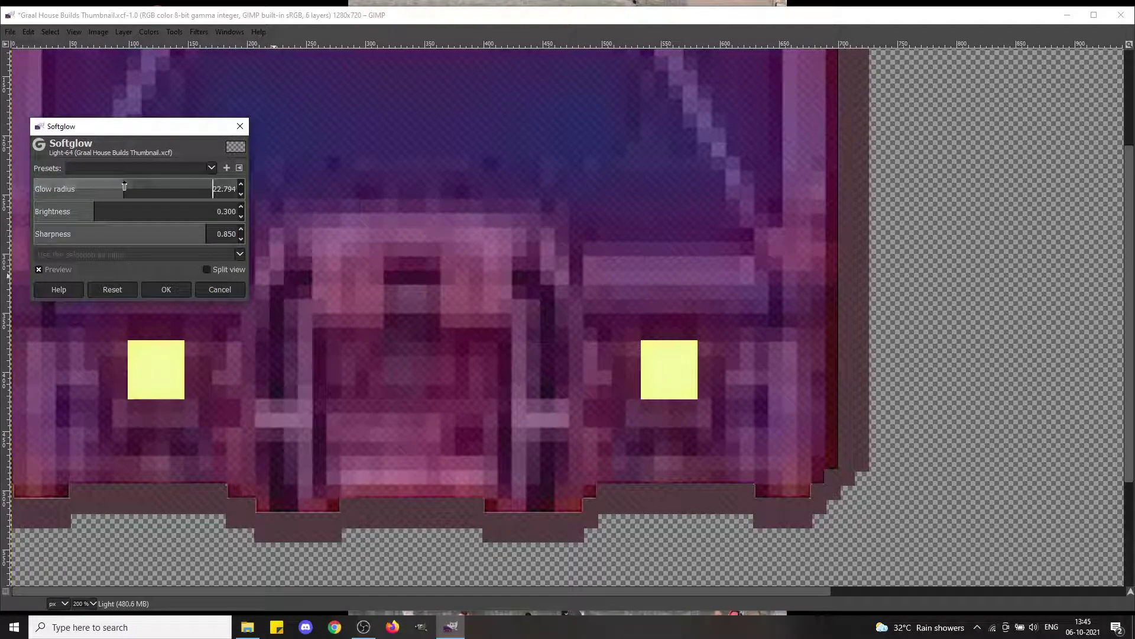
left_click(123, 208)
left_click_drag(123, 208, 90, 210)
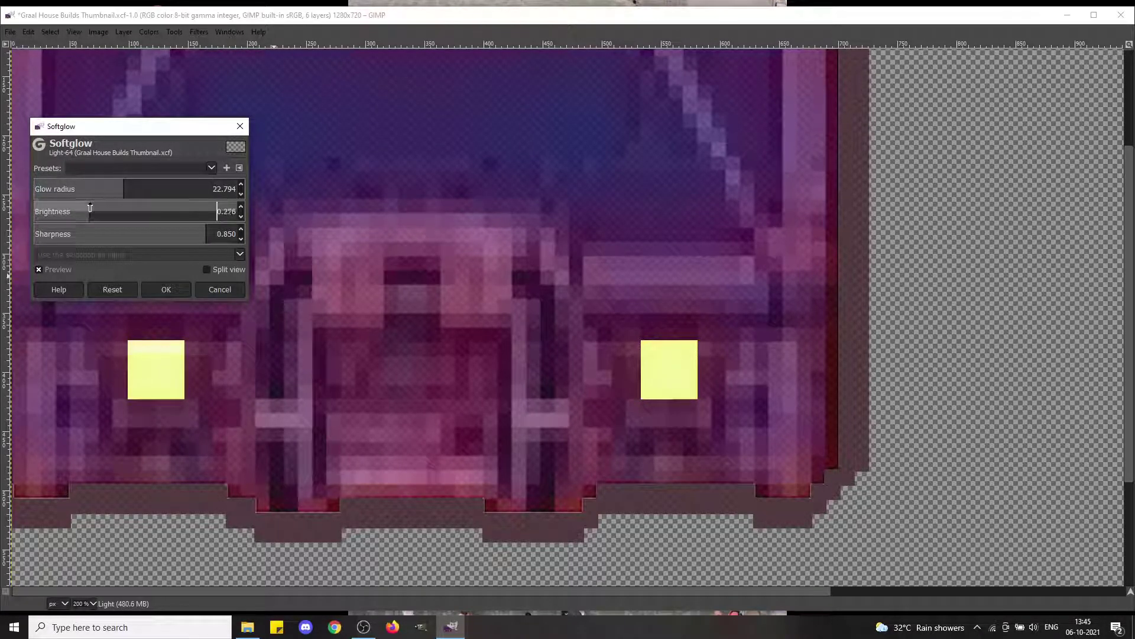
left_click(141, 210)
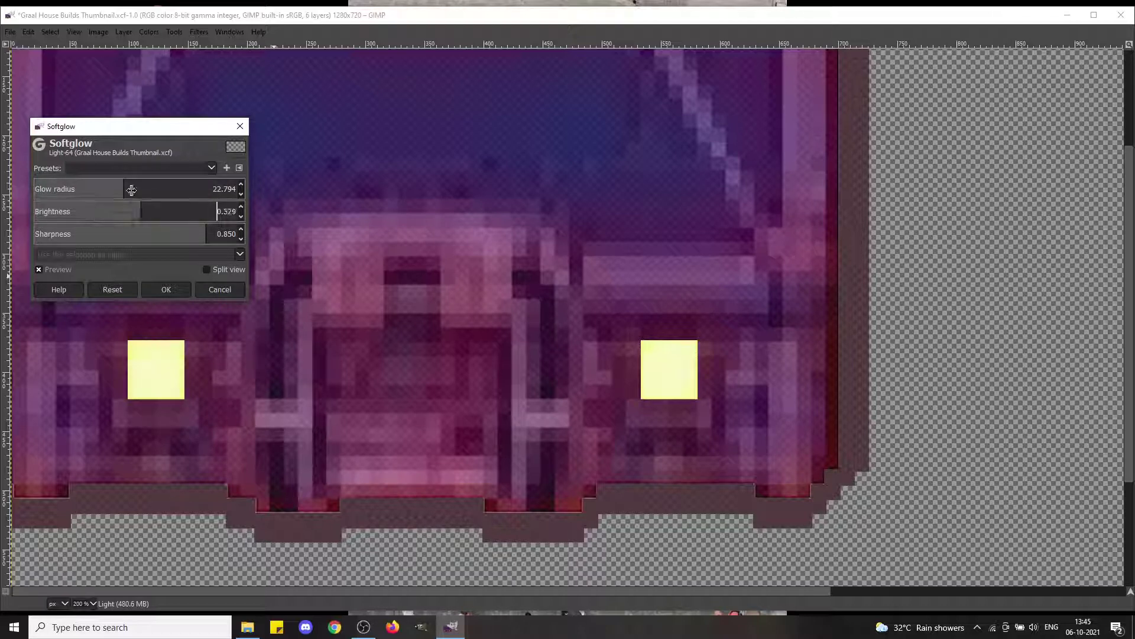
mouse_move(135, 190)
left_mouse_down()
mouse_move(219, 189)
mouse_move(155, 190)
left_mouse_up()
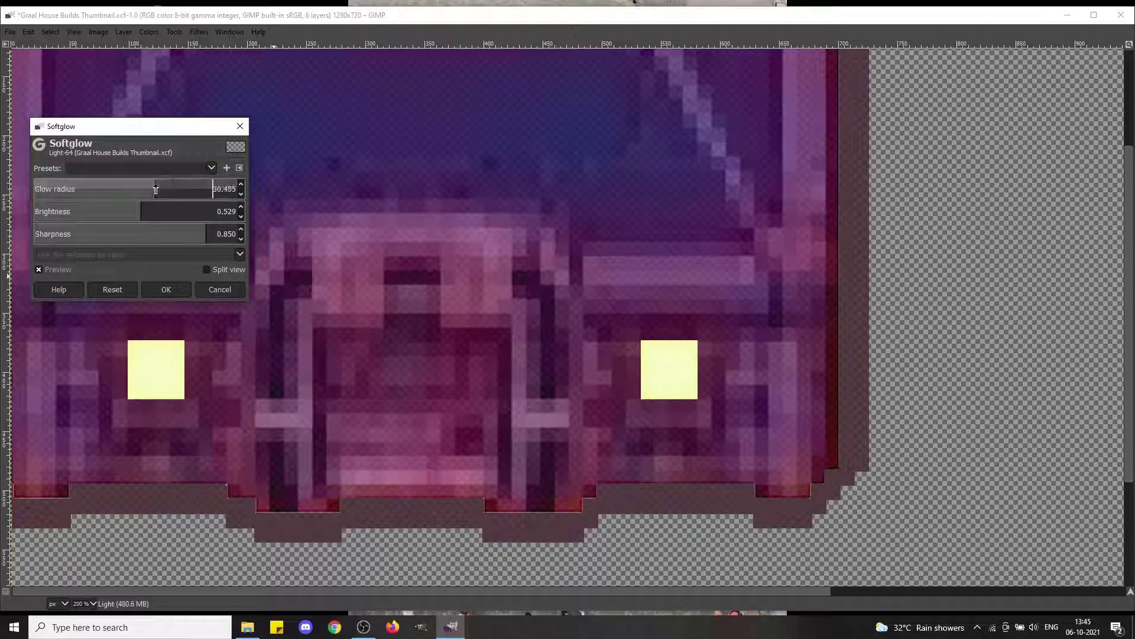
left_click(178, 232)
left_click_drag(178, 232, 123, 233)
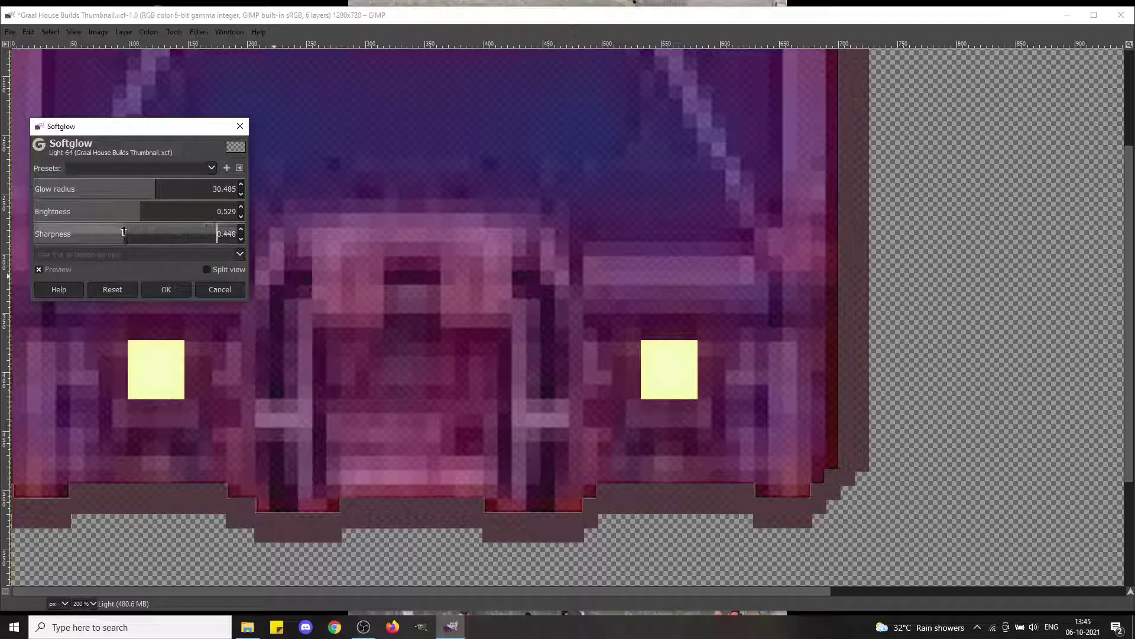
left_click(168, 290)
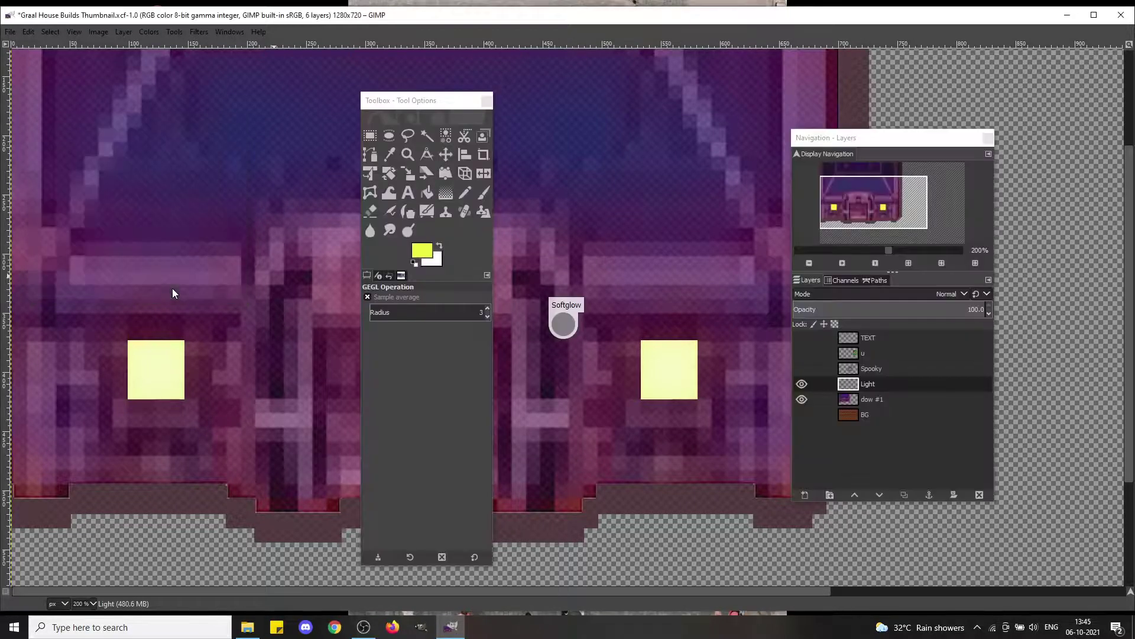
Step: Apply Softglow to the Light layer again with glow radius 46.439, brightness 0.300 and sharpness 0.850
key("shift+ctrl+f")
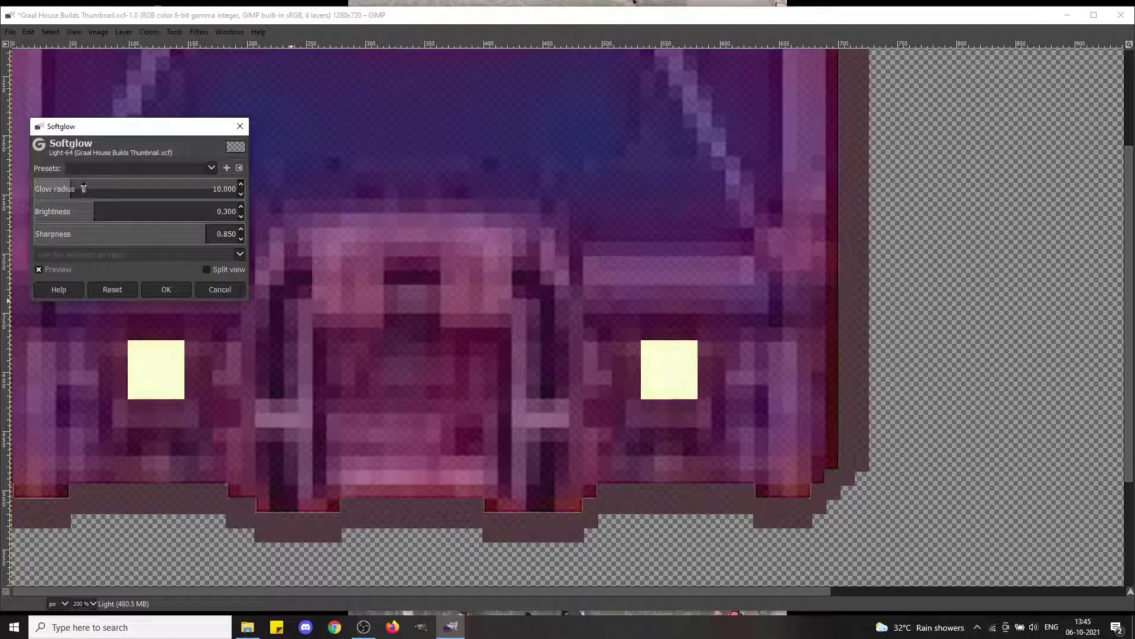
left_click_drag(87, 186, 223, 187)
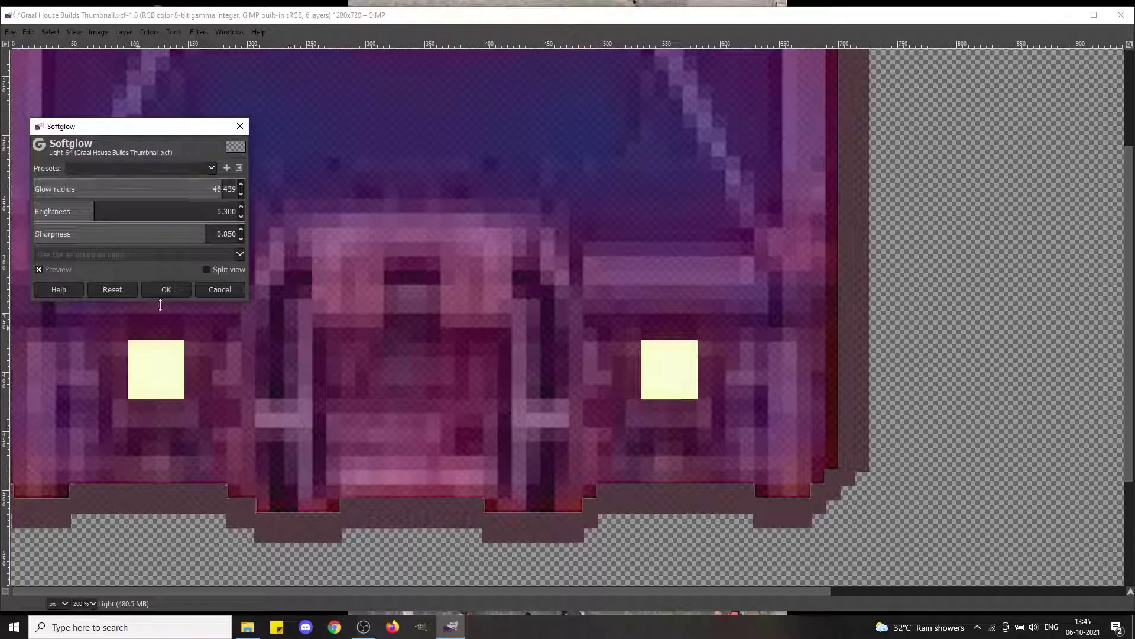
left_click(170, 290)
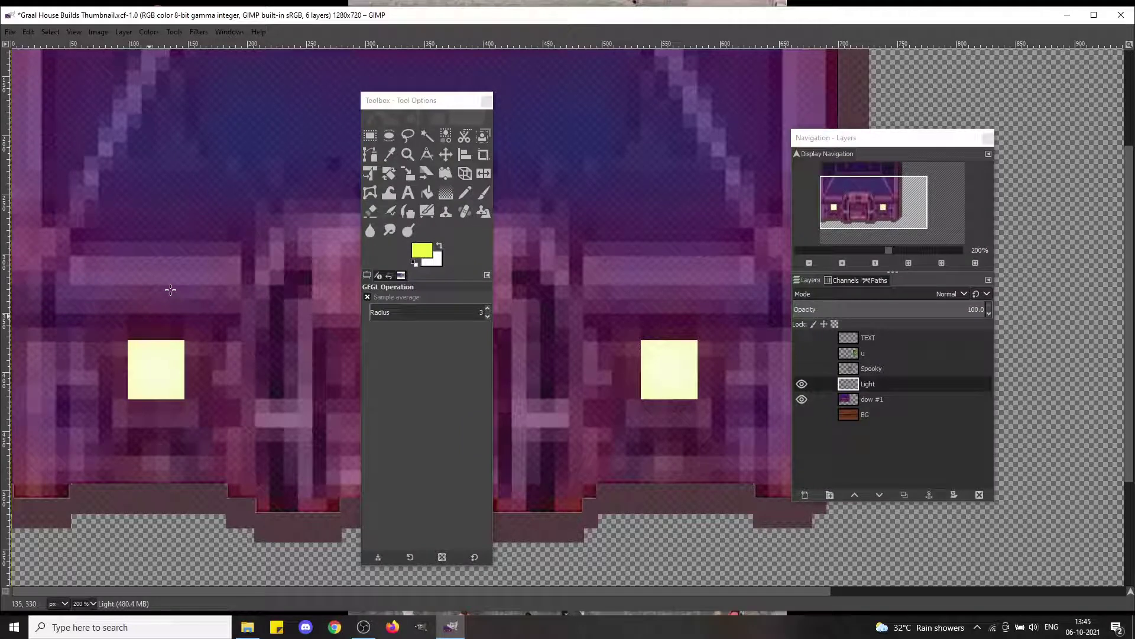
Step: Try a Gaussian Blur with X and Y size 8.50 on the Light layer's window squares
left_click(200, 30)
mouse_move(231, 116)
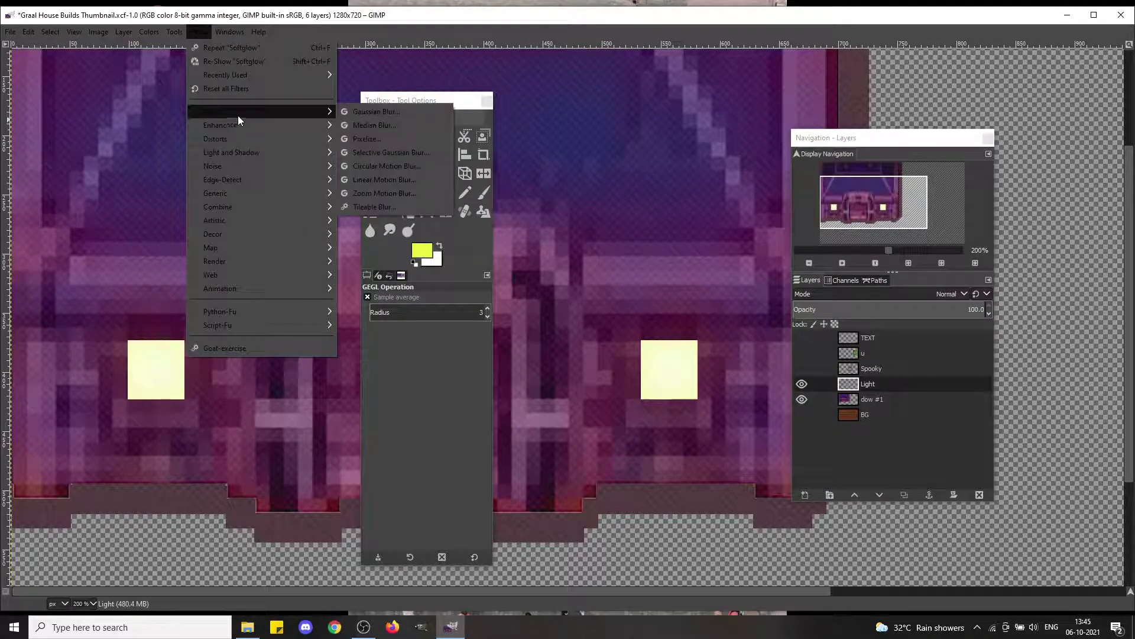
left_click(389, 112)
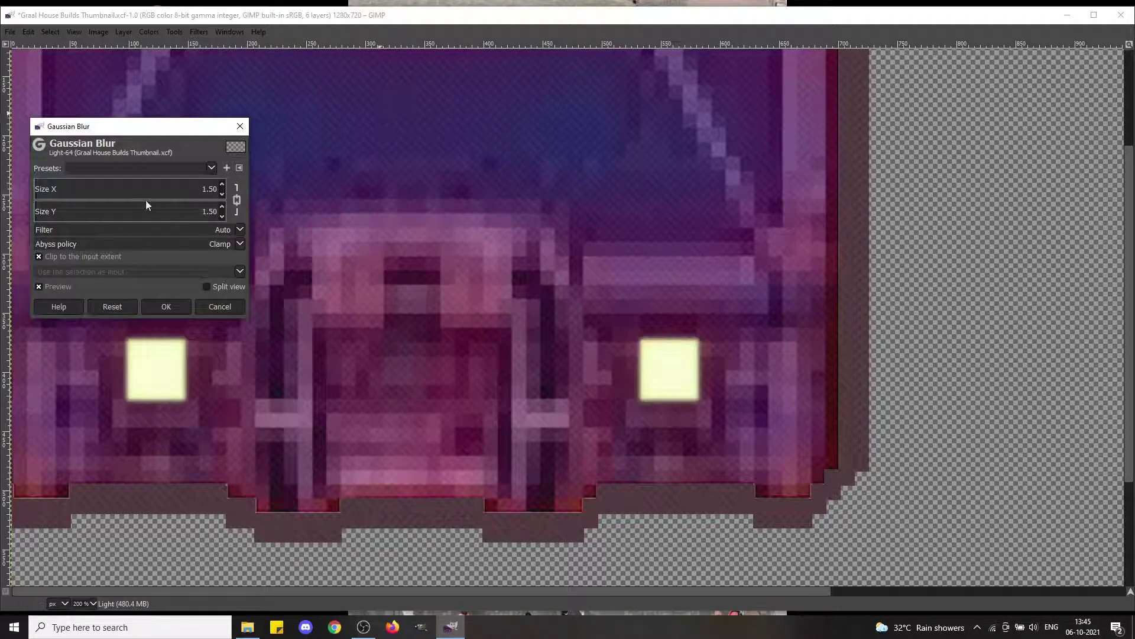
left_click(222, 184)
left_click(223, 184)
left_click(223, 184)
left_click(222, 183)
left_click(222, 184)
left_click(222, 184)
left_click(222, 185)
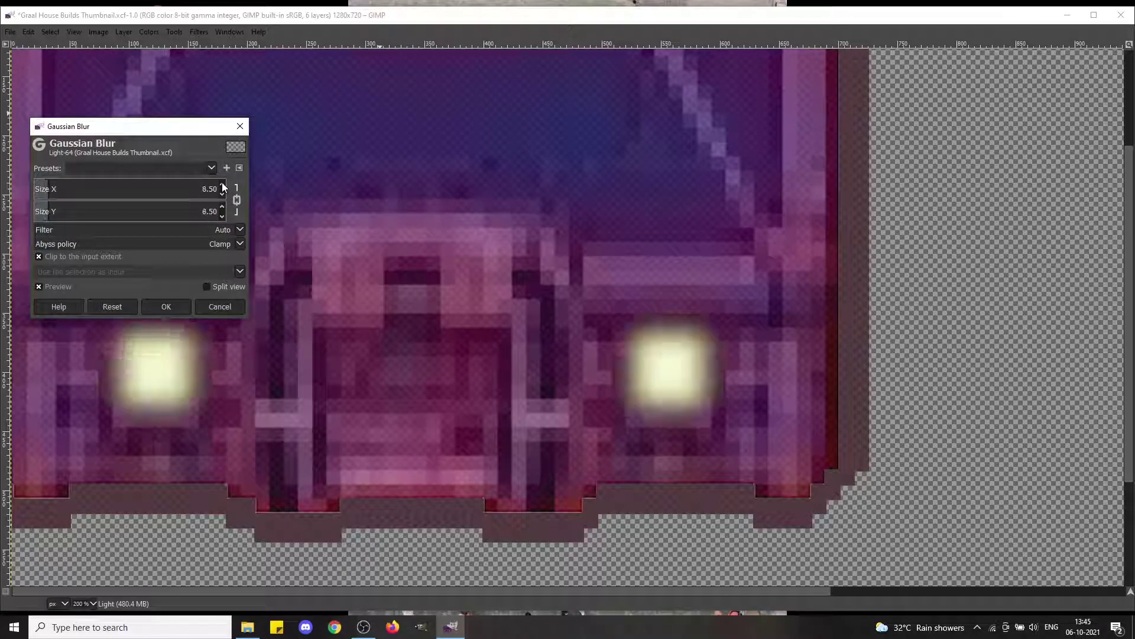
left_click(220, 307)
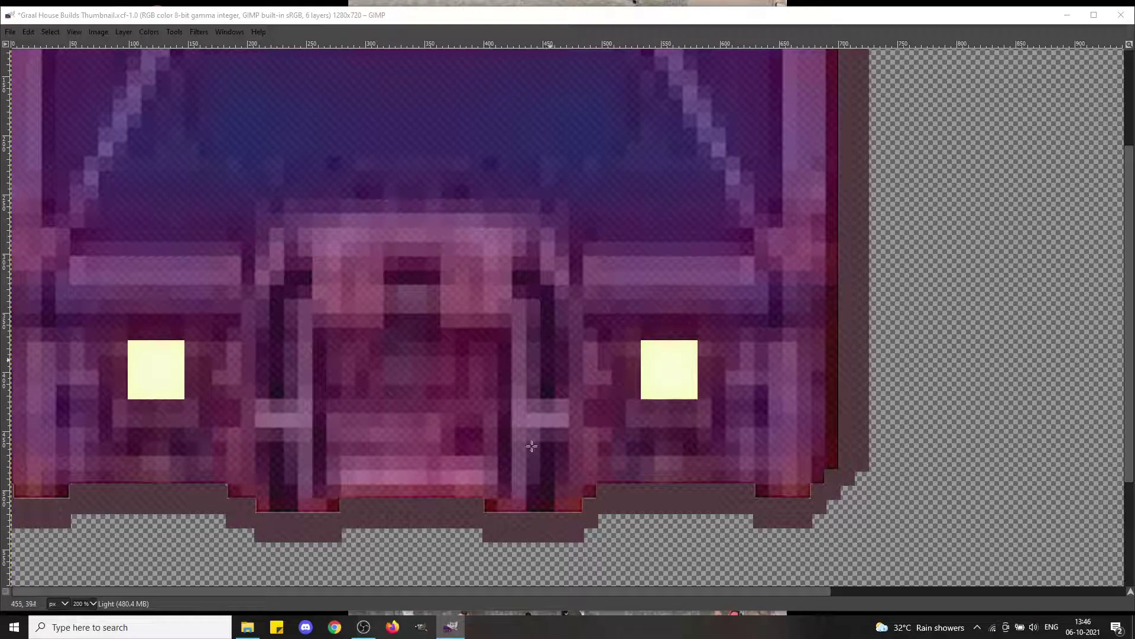
mouse_move(460, 636)
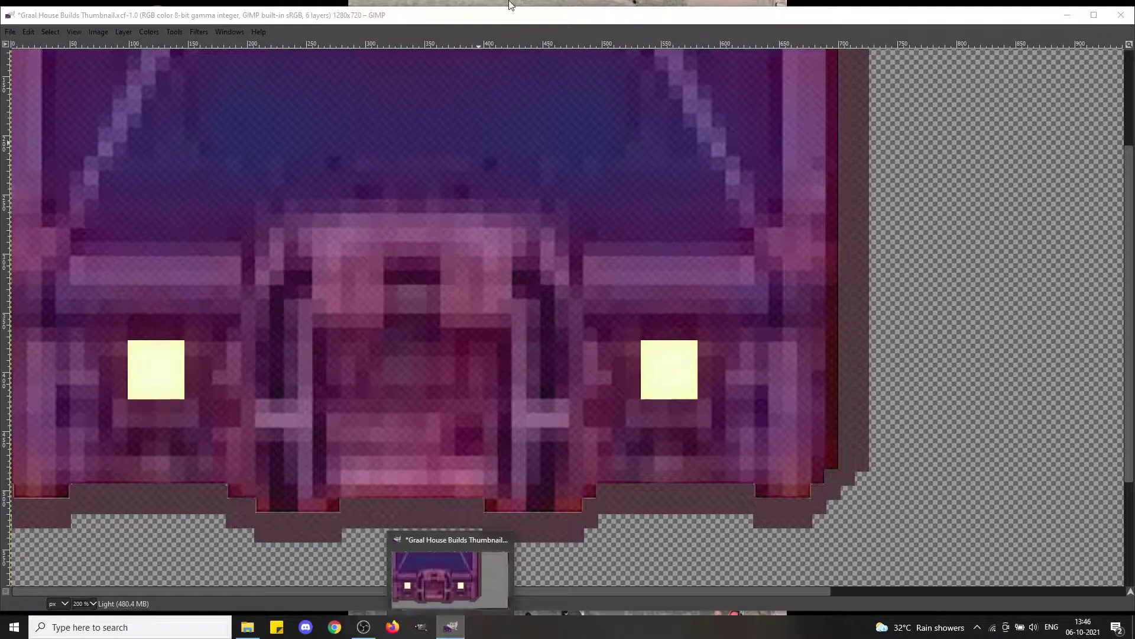
Step: Bucket-fill the centres and pale edges of both window squares on the Light layer with yellow eef343
left_click(489, 23)
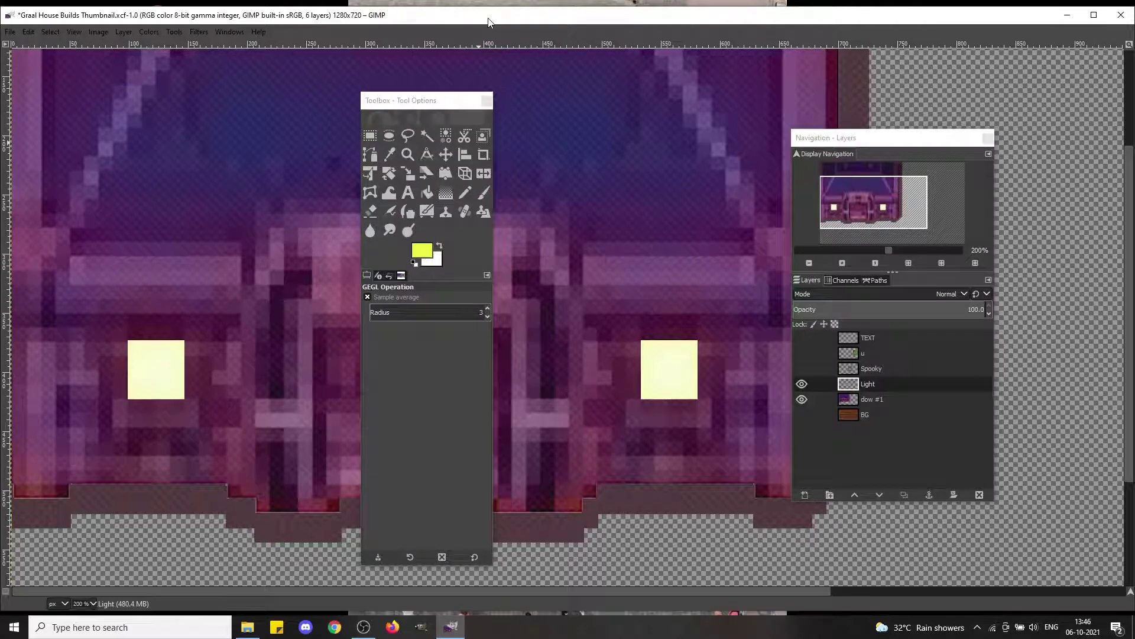
left_click(425, 253)
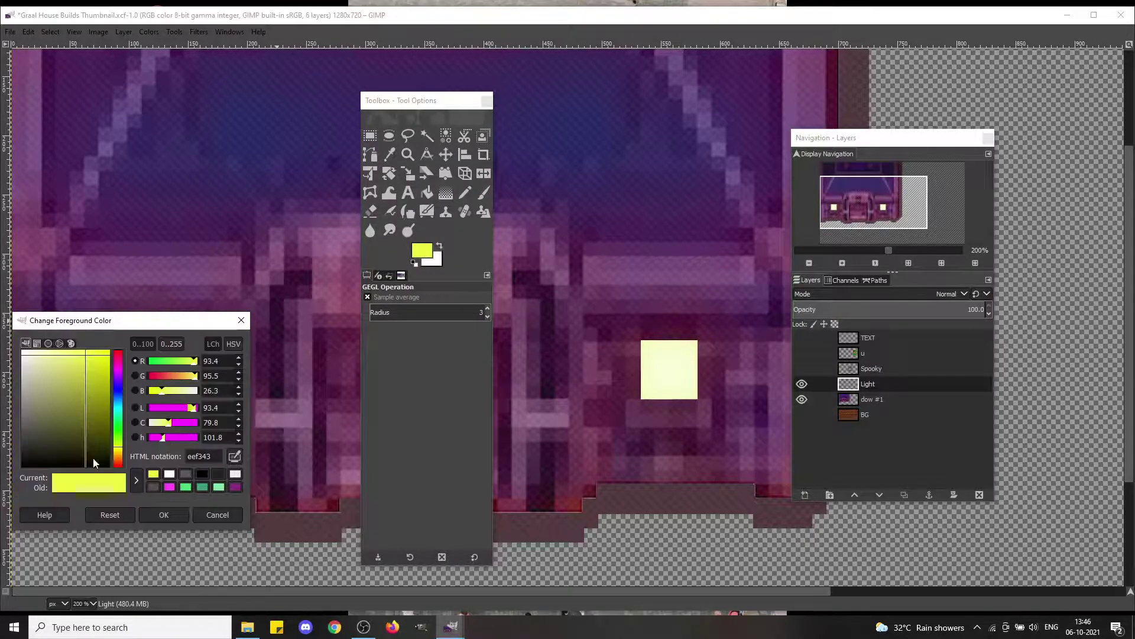
left_click(154, 513)
key("shift+b")
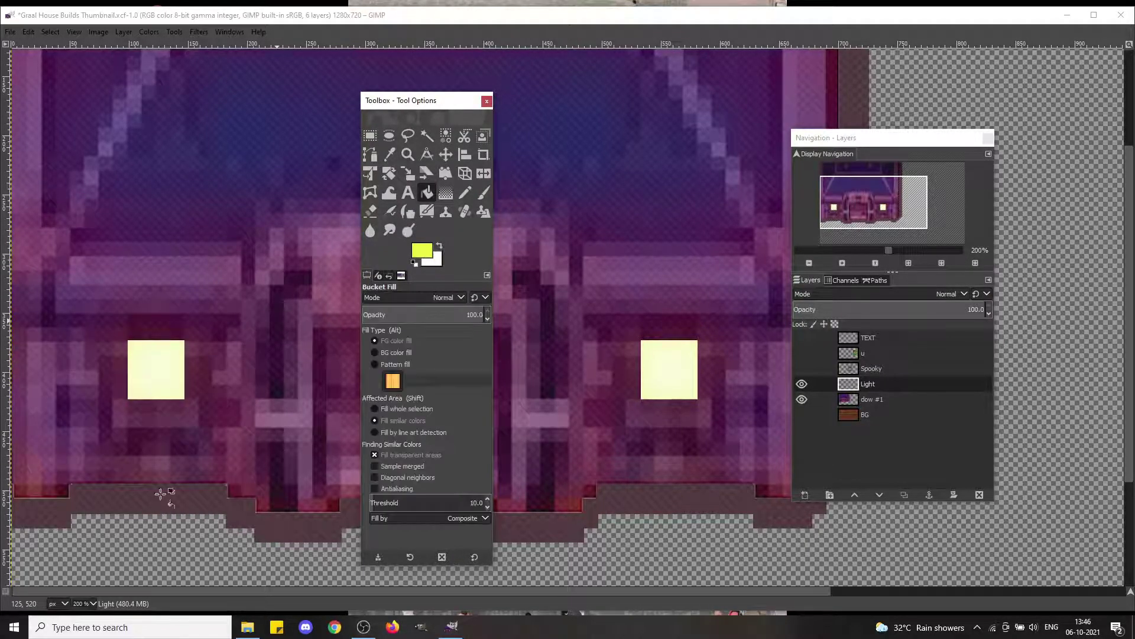
left_click(157, 373)
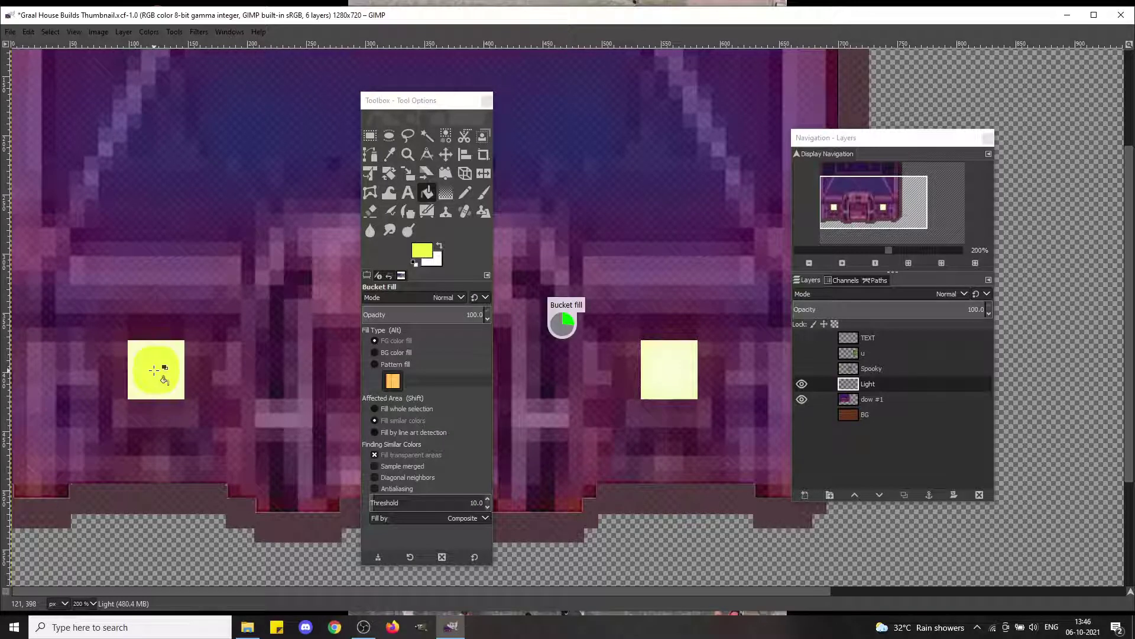
left_click(668, 365)
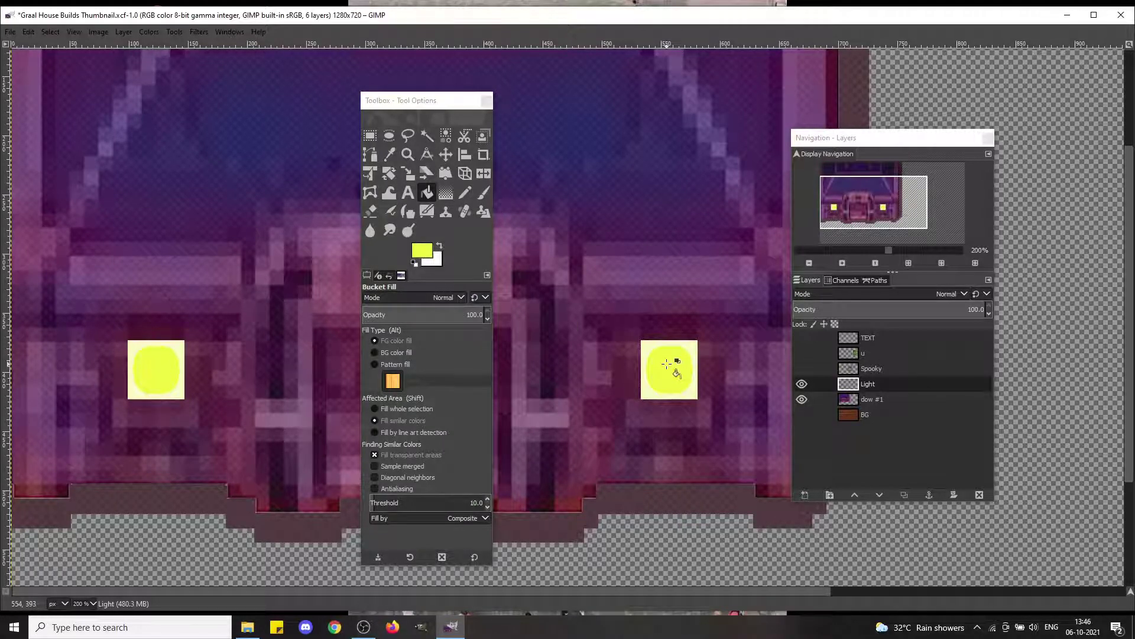
left_click(694, 348)
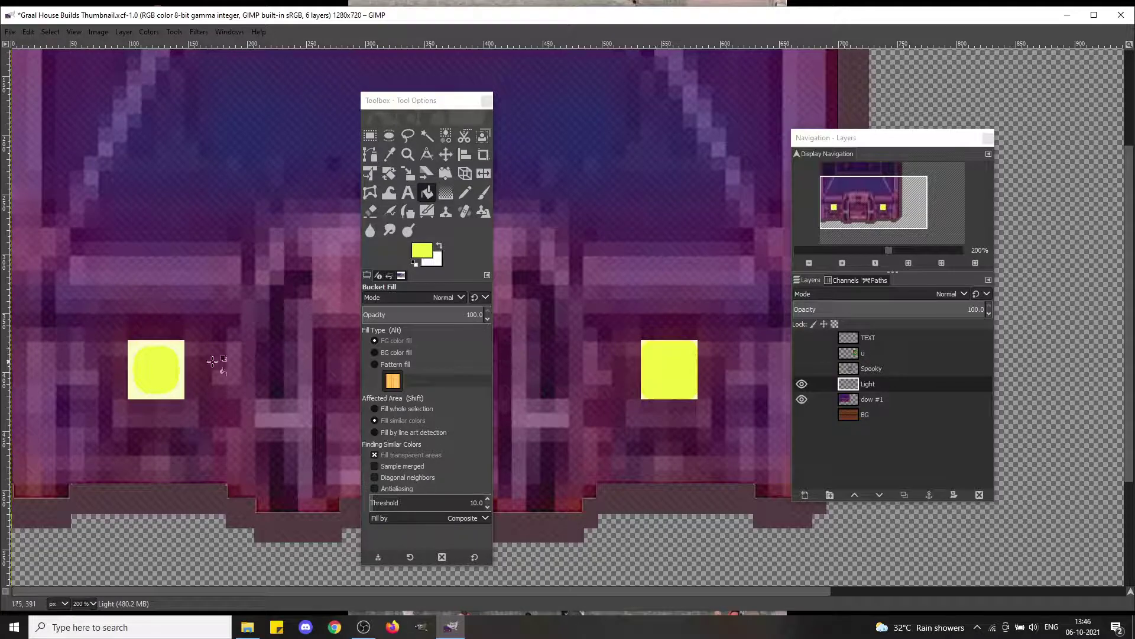
left_click(180, 348)
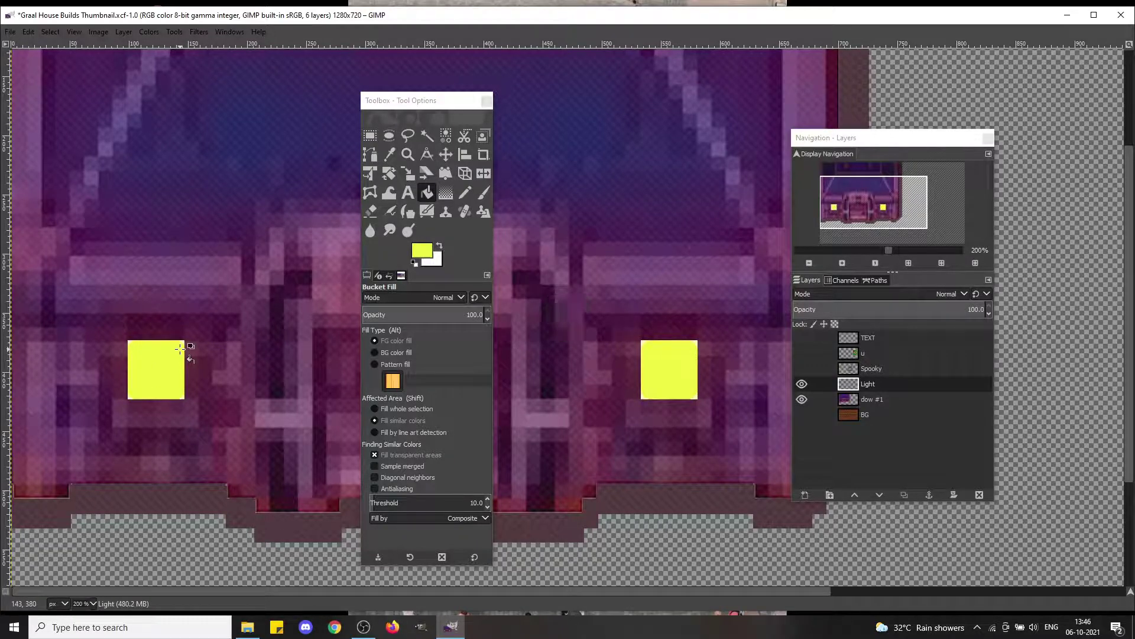
Step: Start a Gaussian Blur on the Light layer's window squares with X and Y size 10.50
left_click(200, 28)
mouse_move(226, 109)
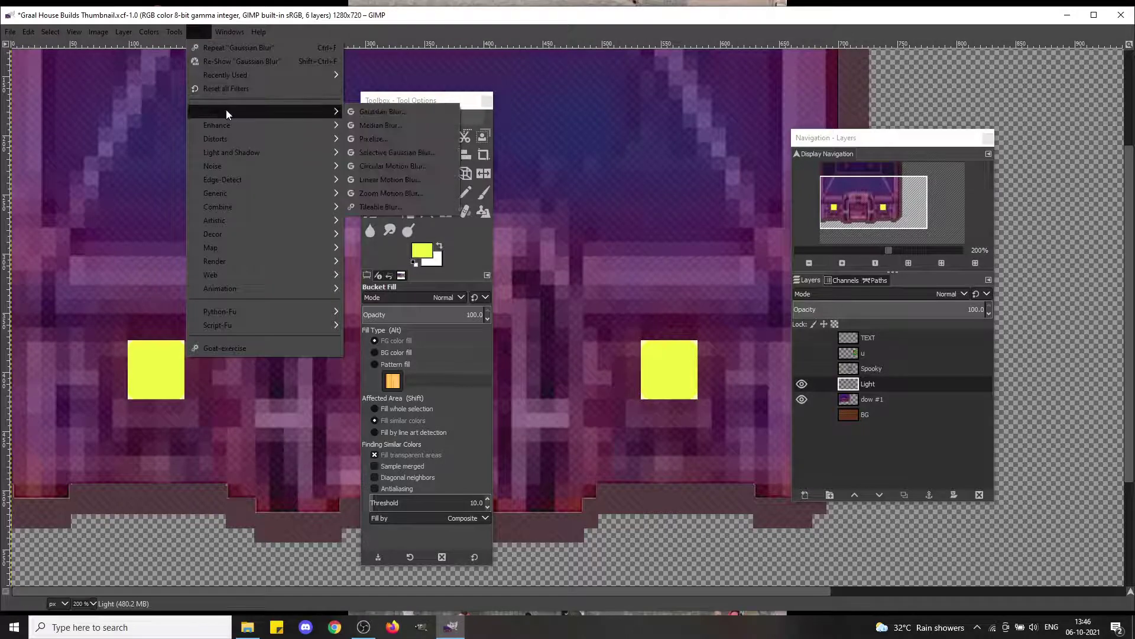
left_click(416, 110)
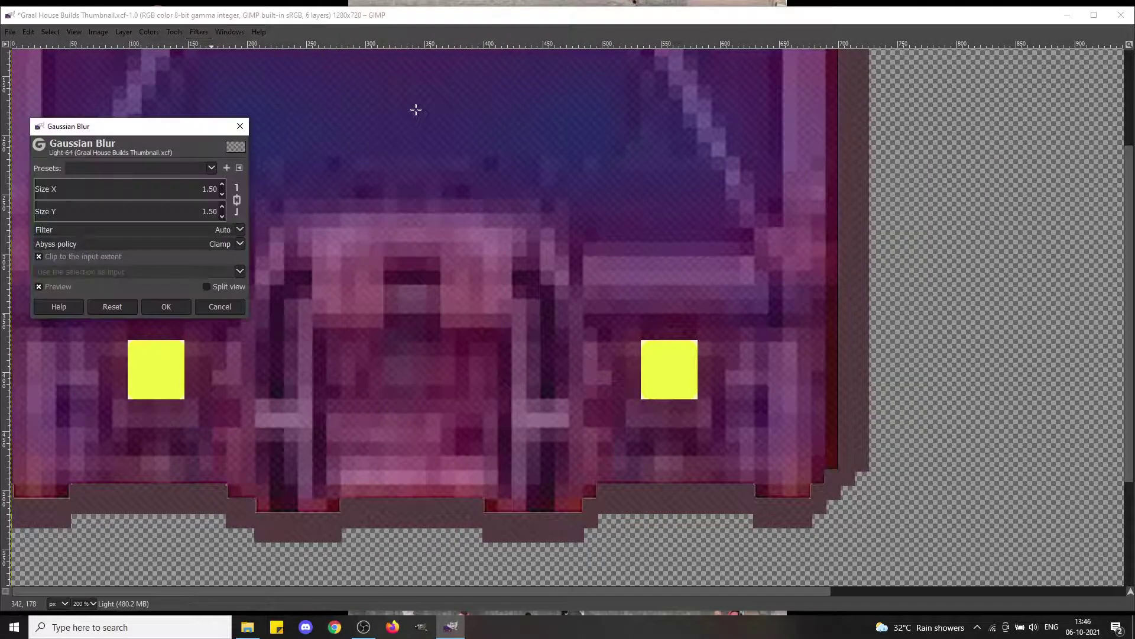
left_click(223, 185)
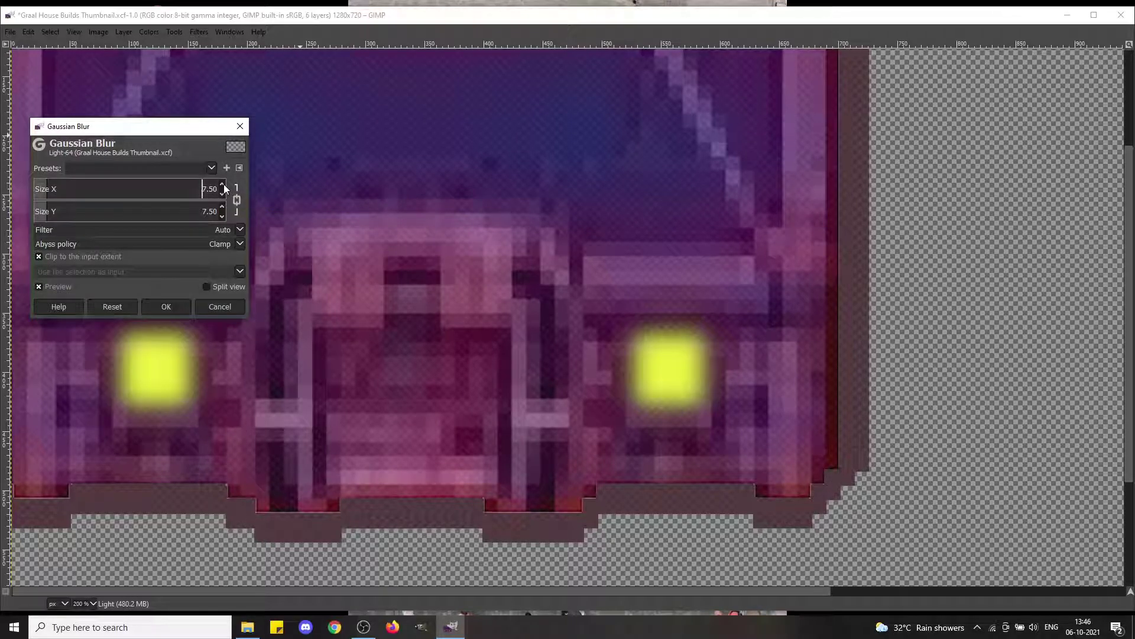
left_click(224, 185)
left_click(223, 185)
left_click(223, 185)
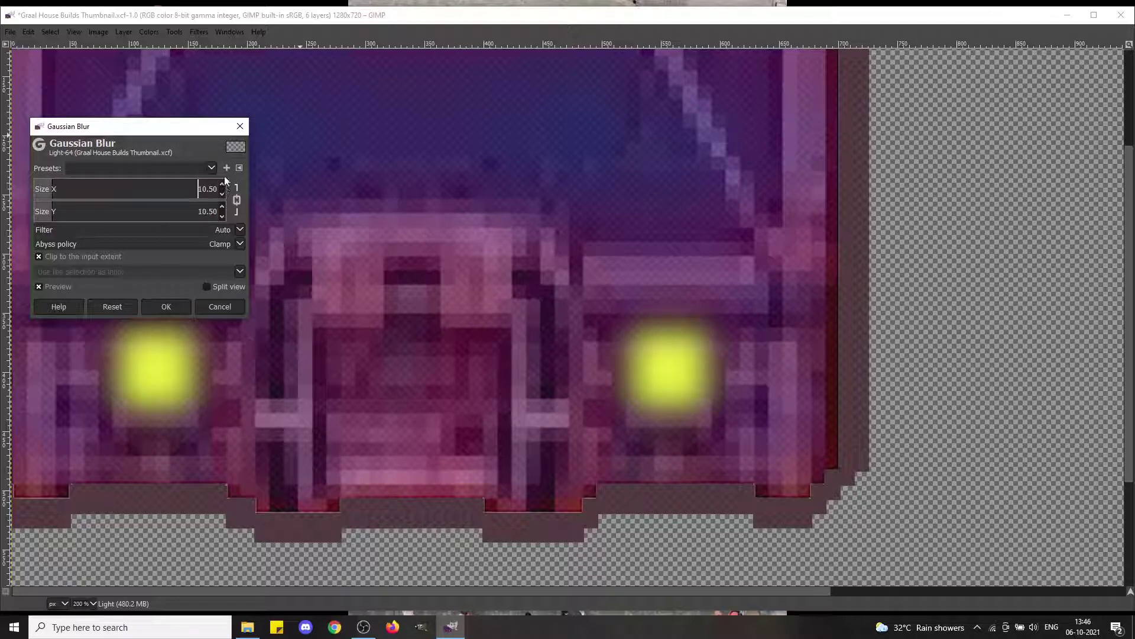
Step: Try the blur's filter and abyss options, settle on filter IIR with abyss policy None, and apply the blur
left_click(239, 232)
left_click(187, 255)
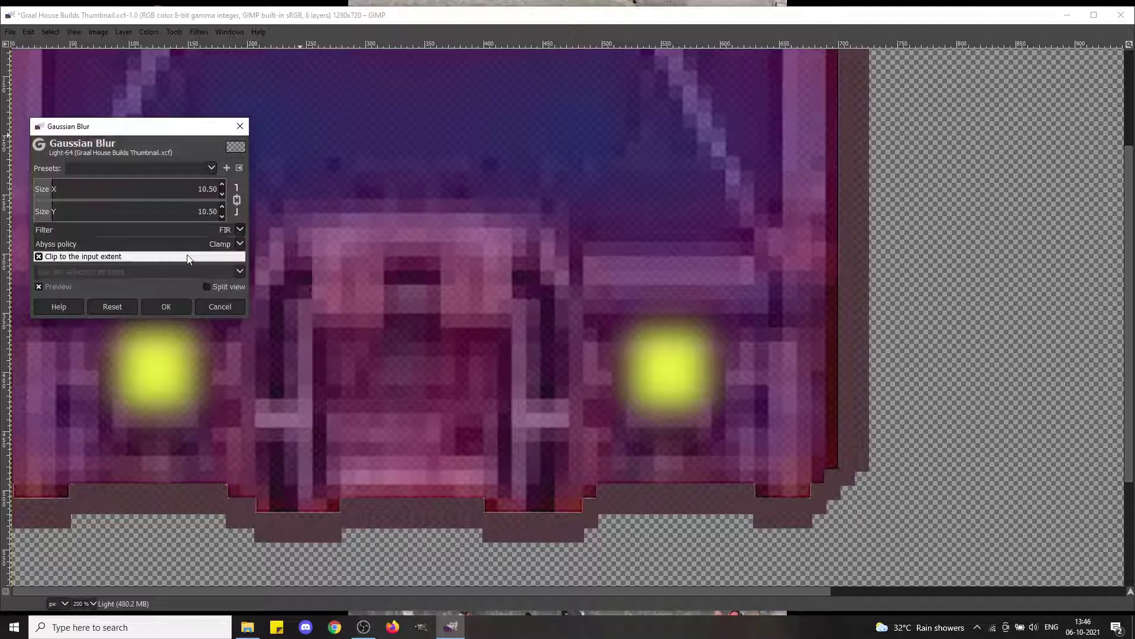
left_click(240, 231)
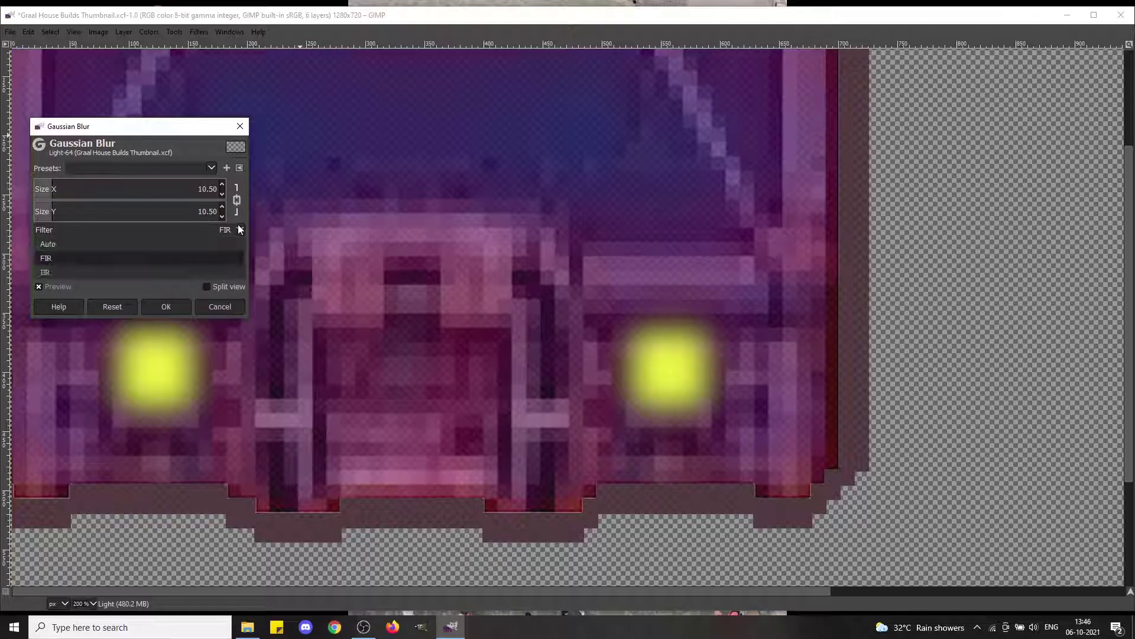
left_click(204, 270)
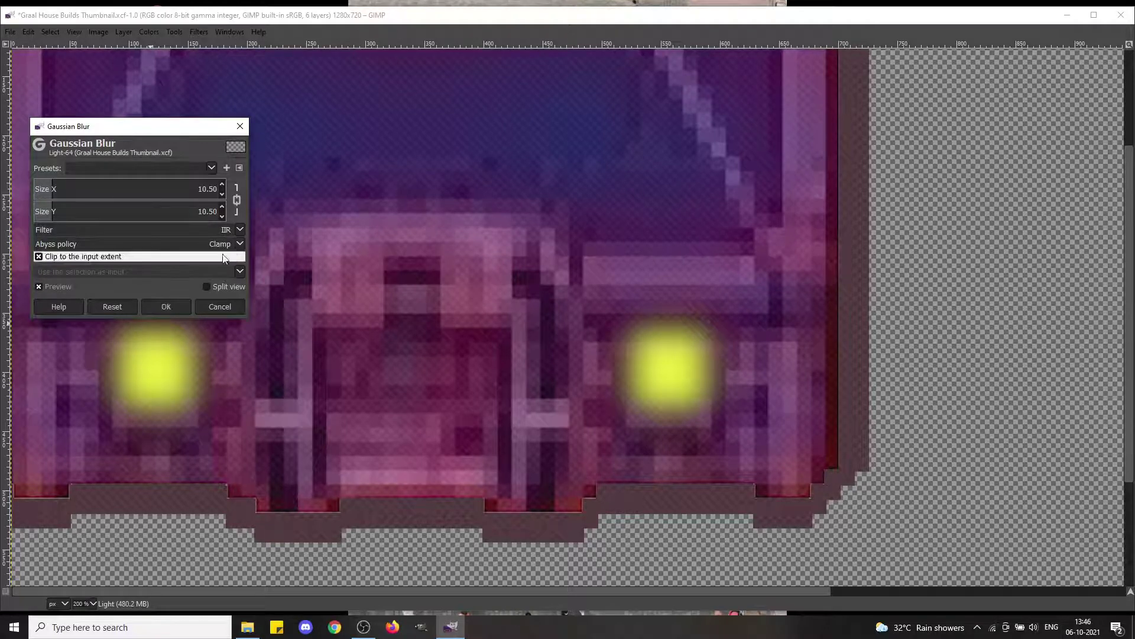
left_click(239, 244)
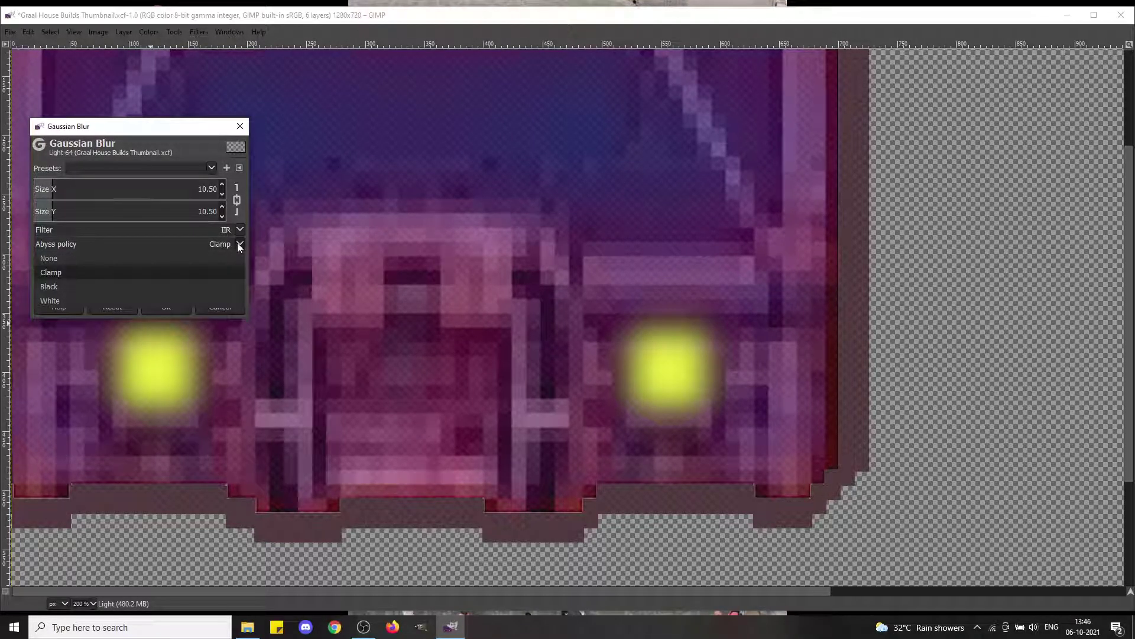
left_click(176, 287)
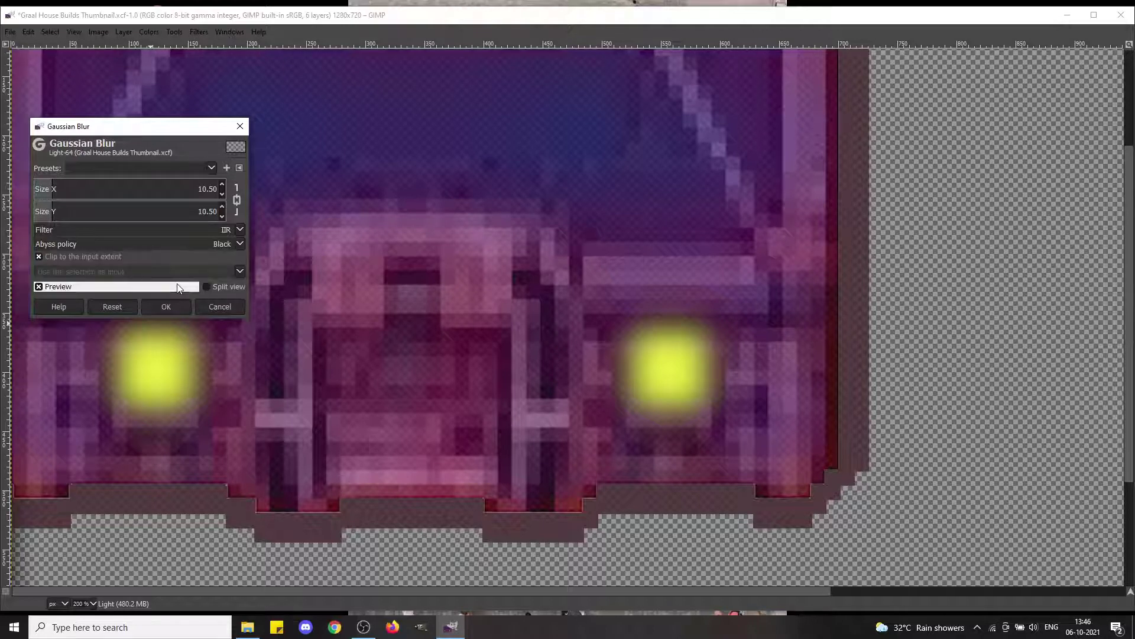
left_click(237, 244)
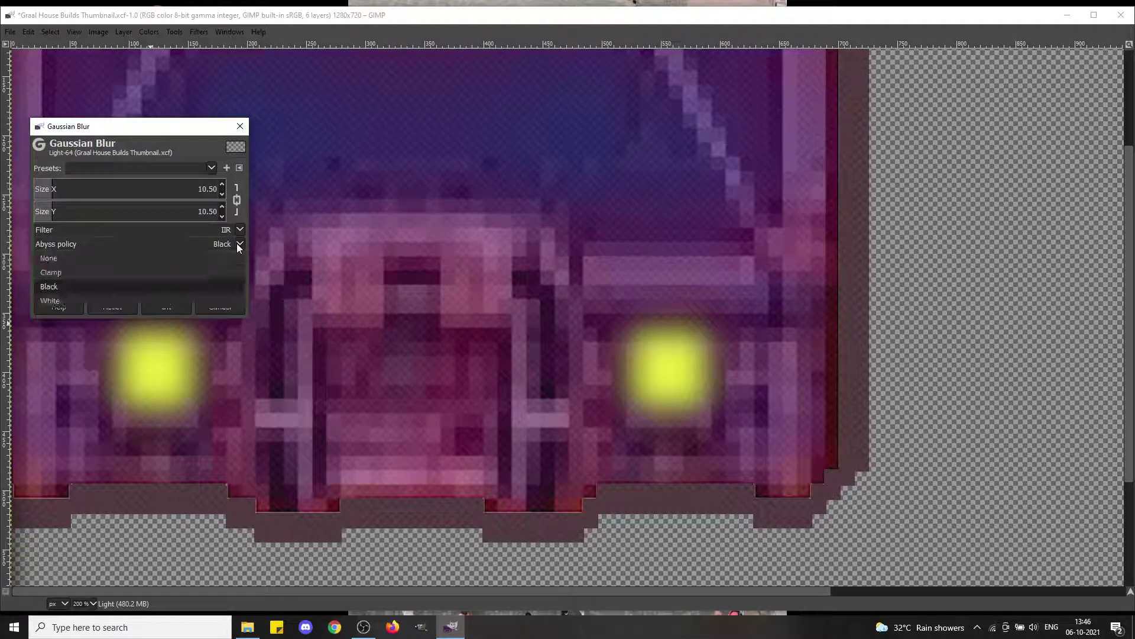
left_click(192, 257)
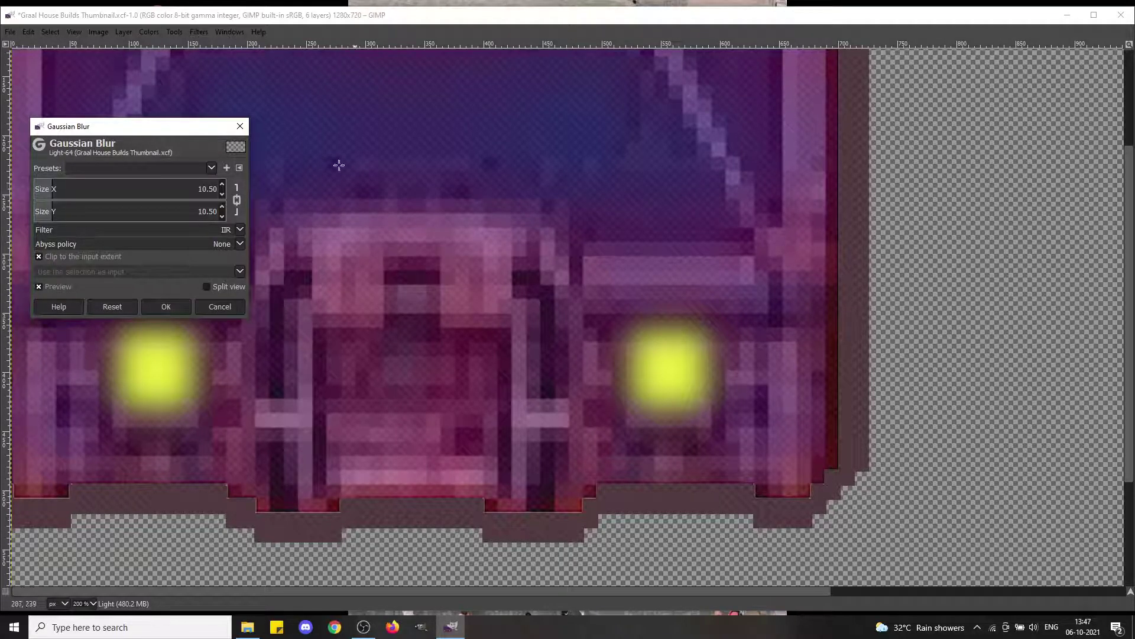
left_click(166, 308)
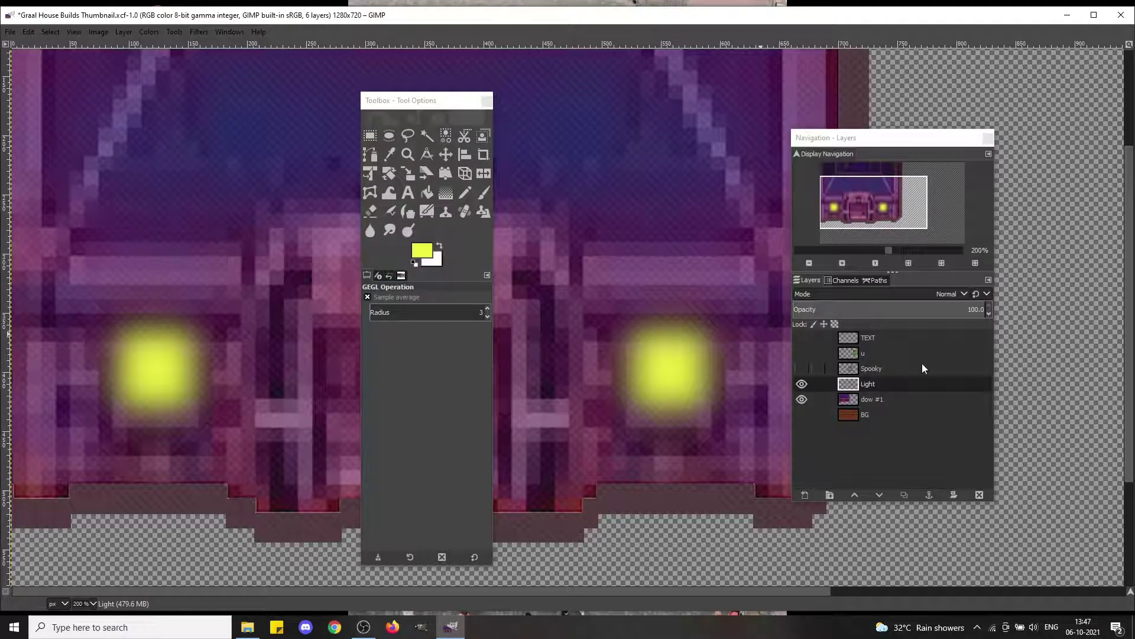
Step: Lower the Light layer's opacity to 45.1 to soften the window glow
left_click(962, 309)
left_click_drag(936, 310, 846, 309)
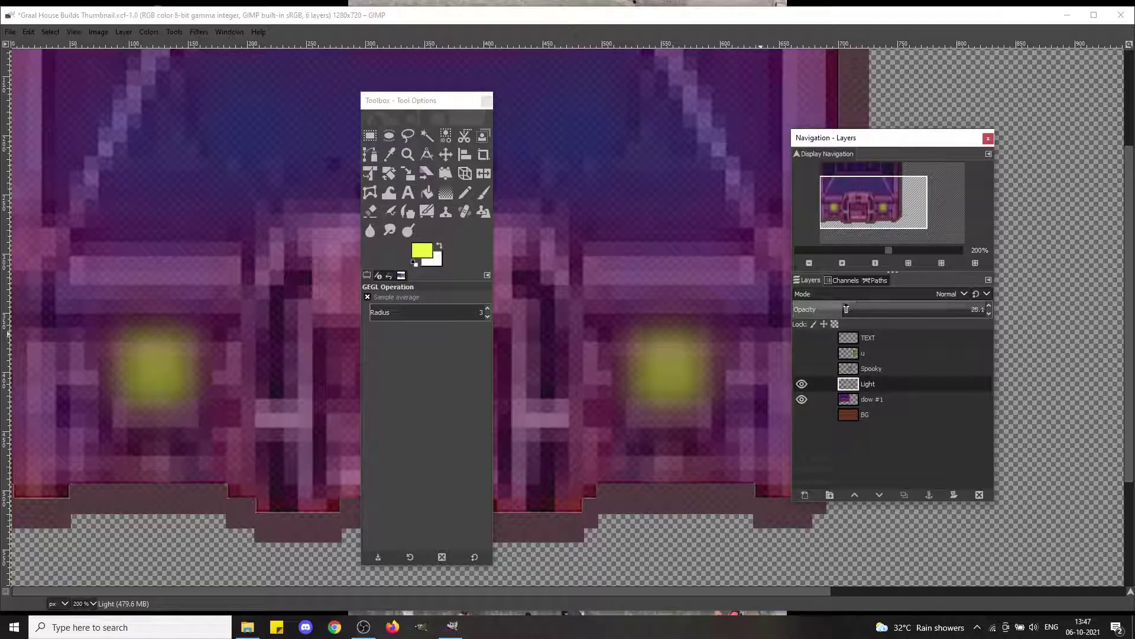
left_click(874, 309)
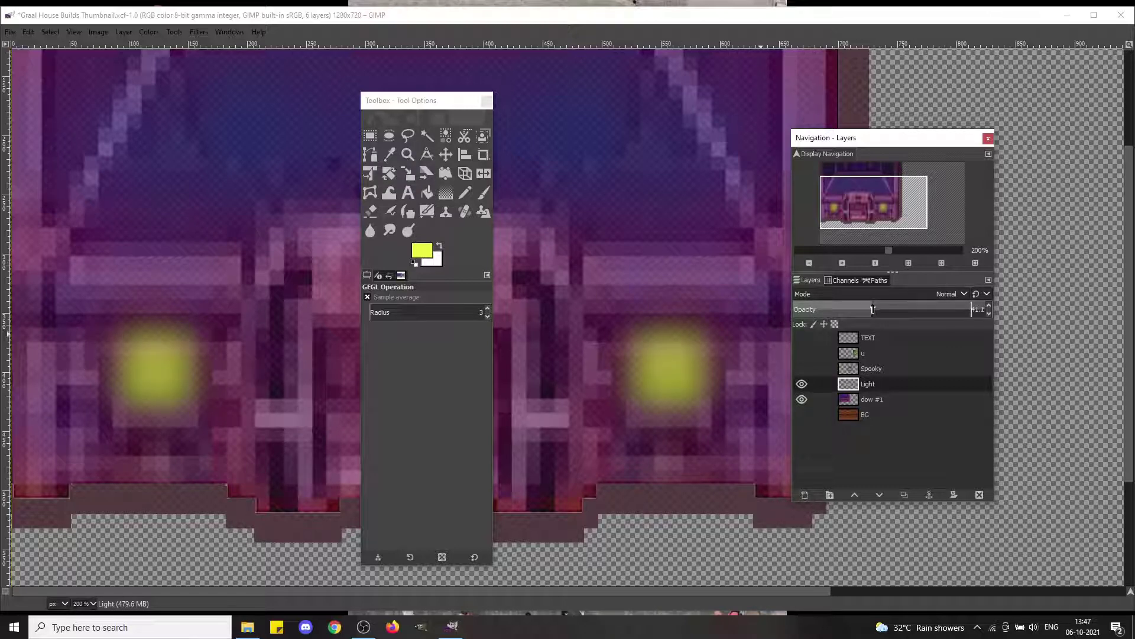
left_click_drag(873, 310, 879, 310)
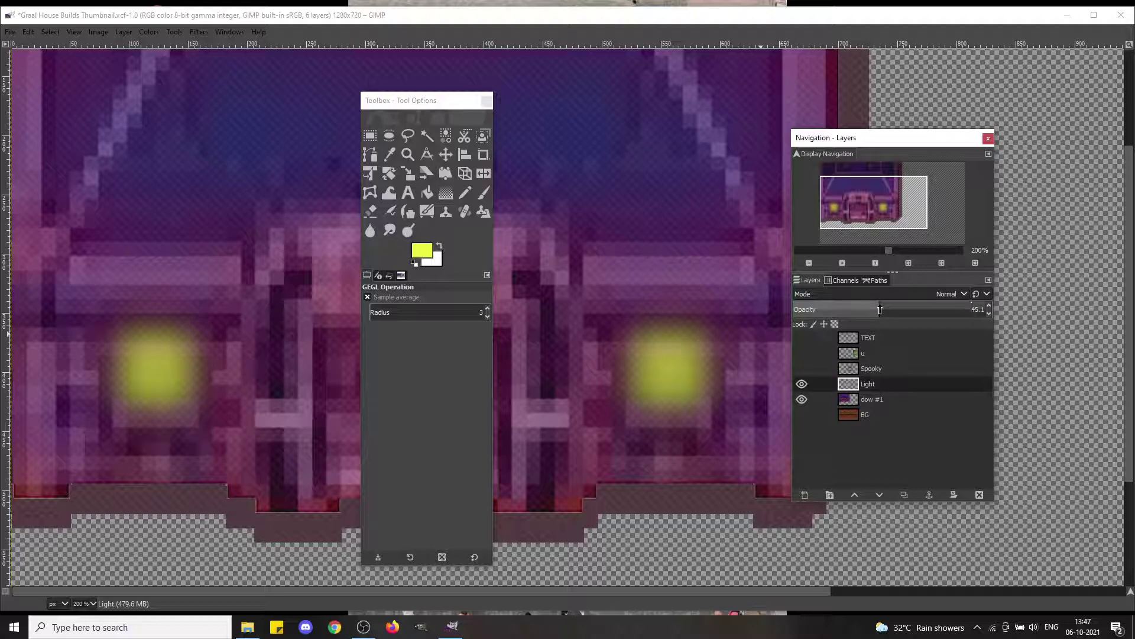
Step: Move the toolbox and layers docks clear of the canvas and make the BG, Spooky, u and TEXT layers visible
left_click(370, 137)
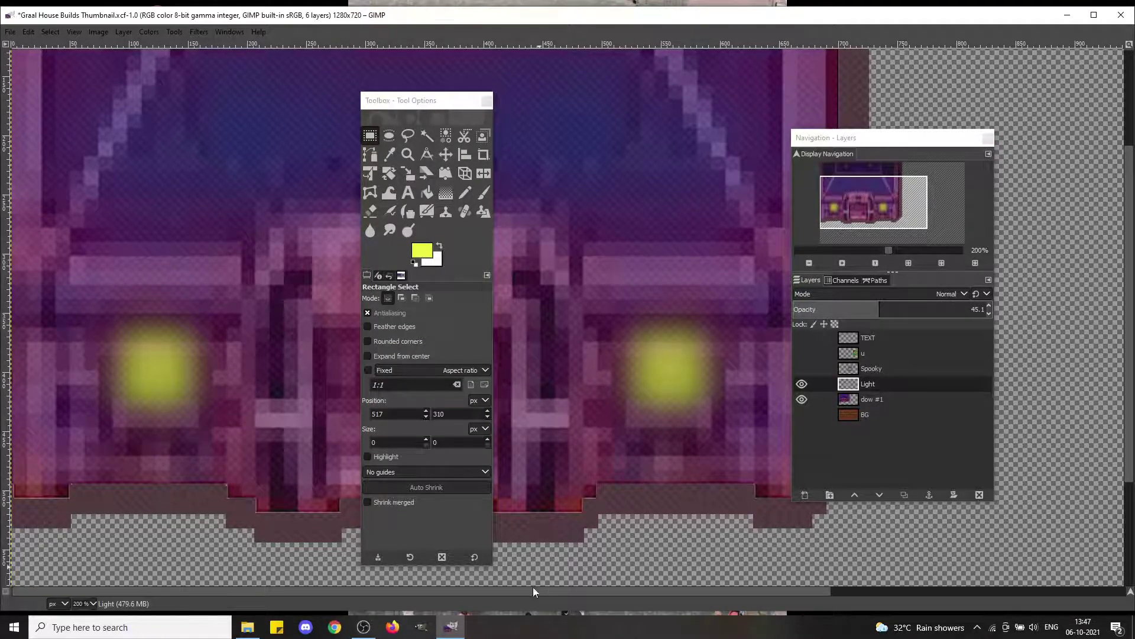
left_click(875, 262)
left_click_drag(428, 100, 93, 86)
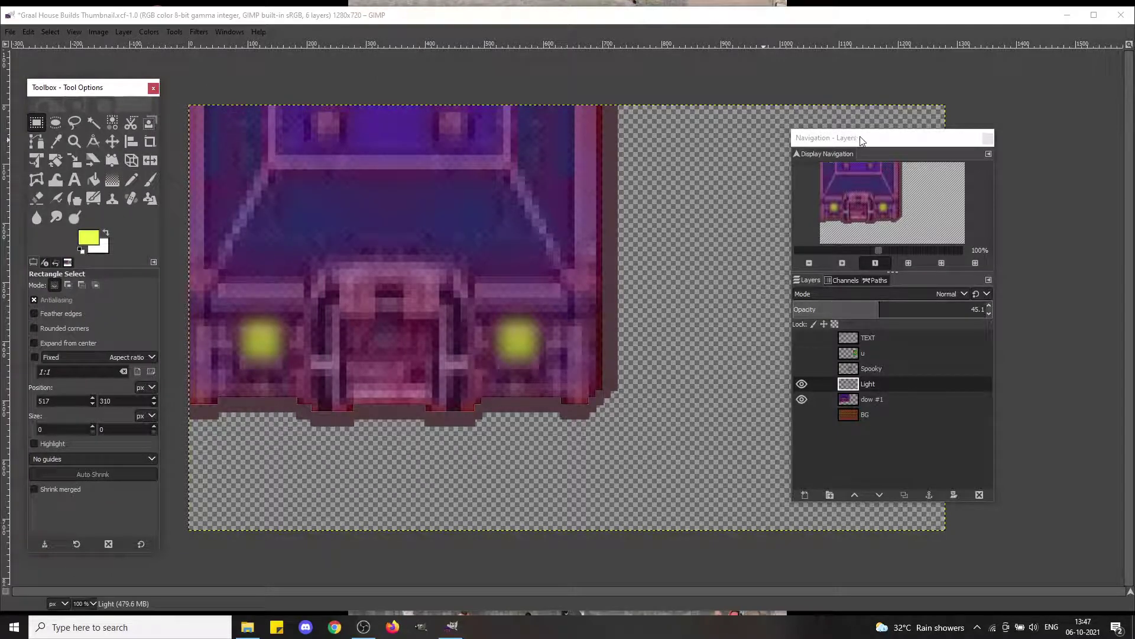
left_click_drag(861, 139, 1008, 134)
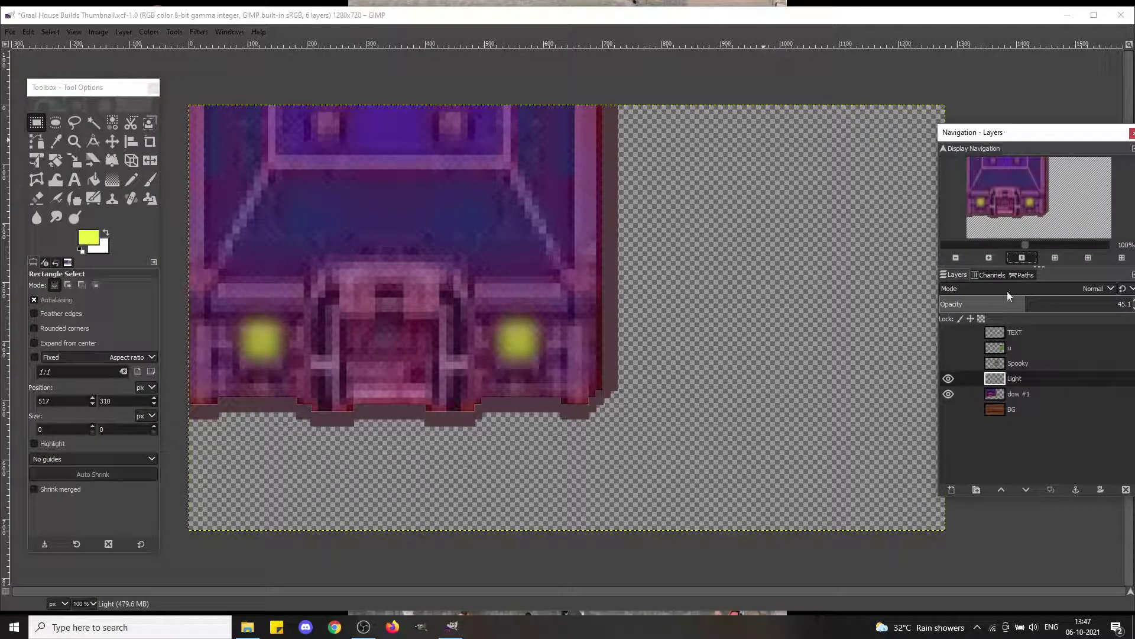
left_click(949, 408)
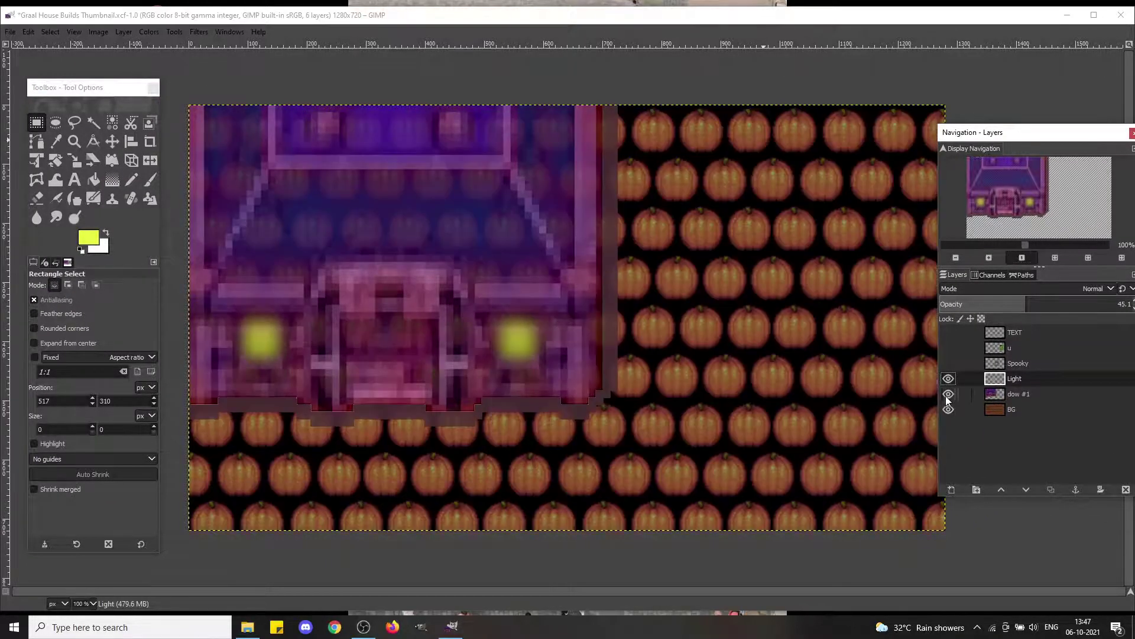
left_click(948, 364)
left_click(948, 347)
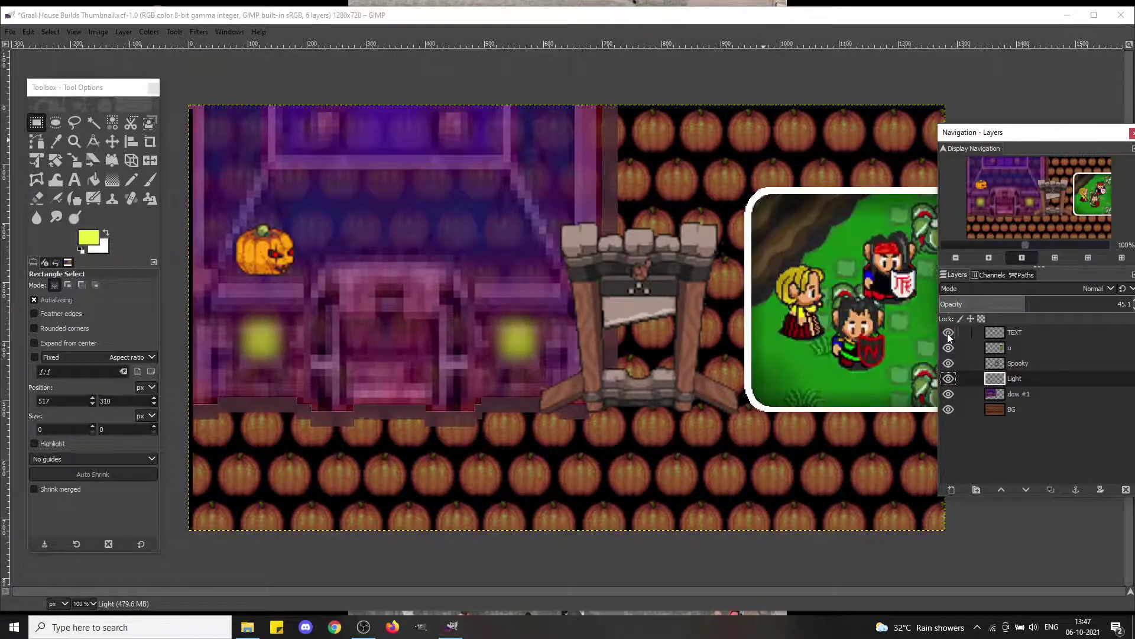
left_click(948, 333)
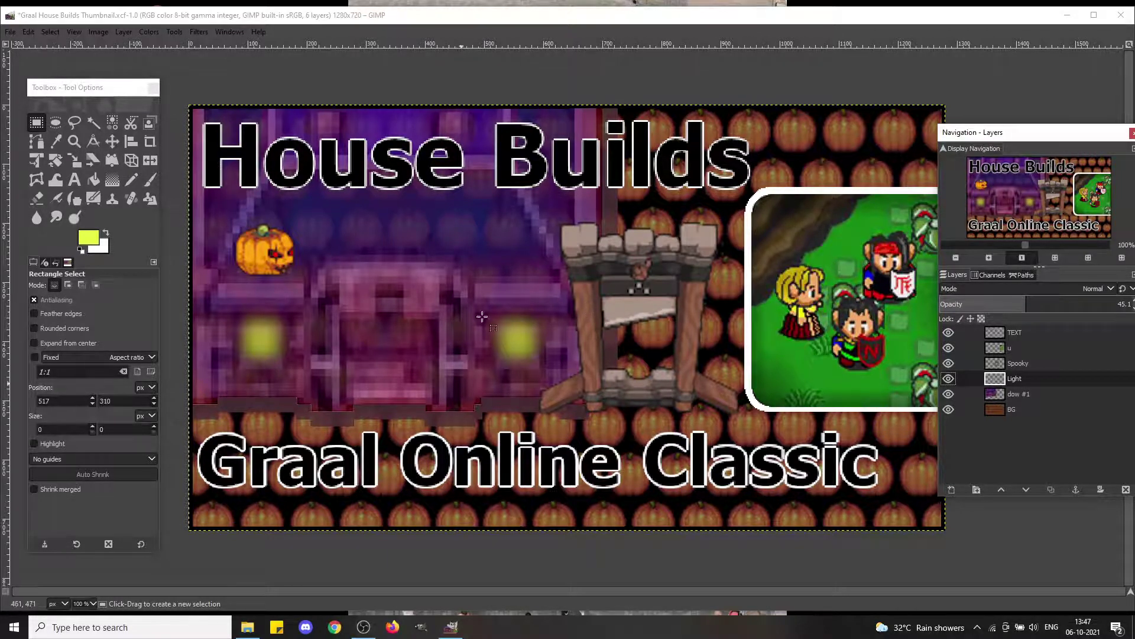
left_click(33, 123)
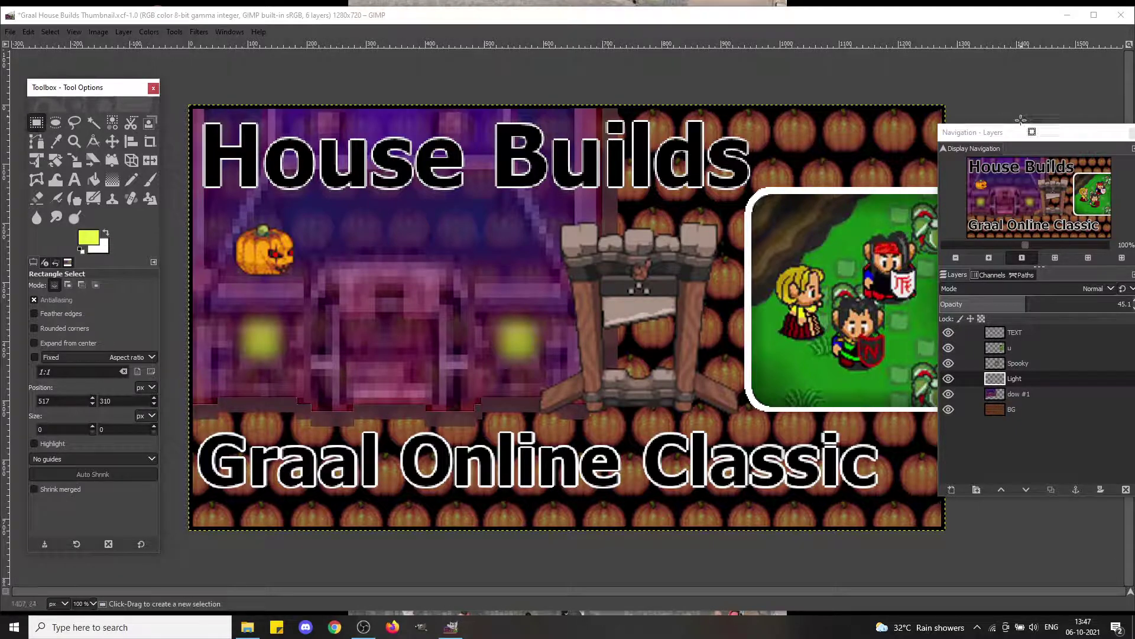
left_click_drag(1045, 140, 1059, 138)
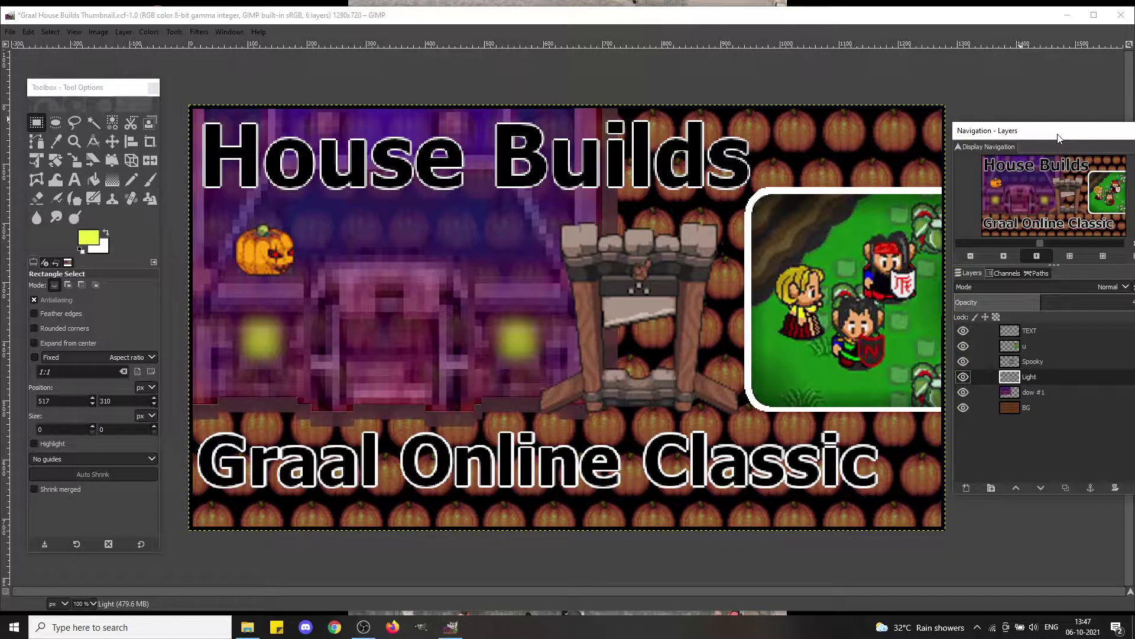